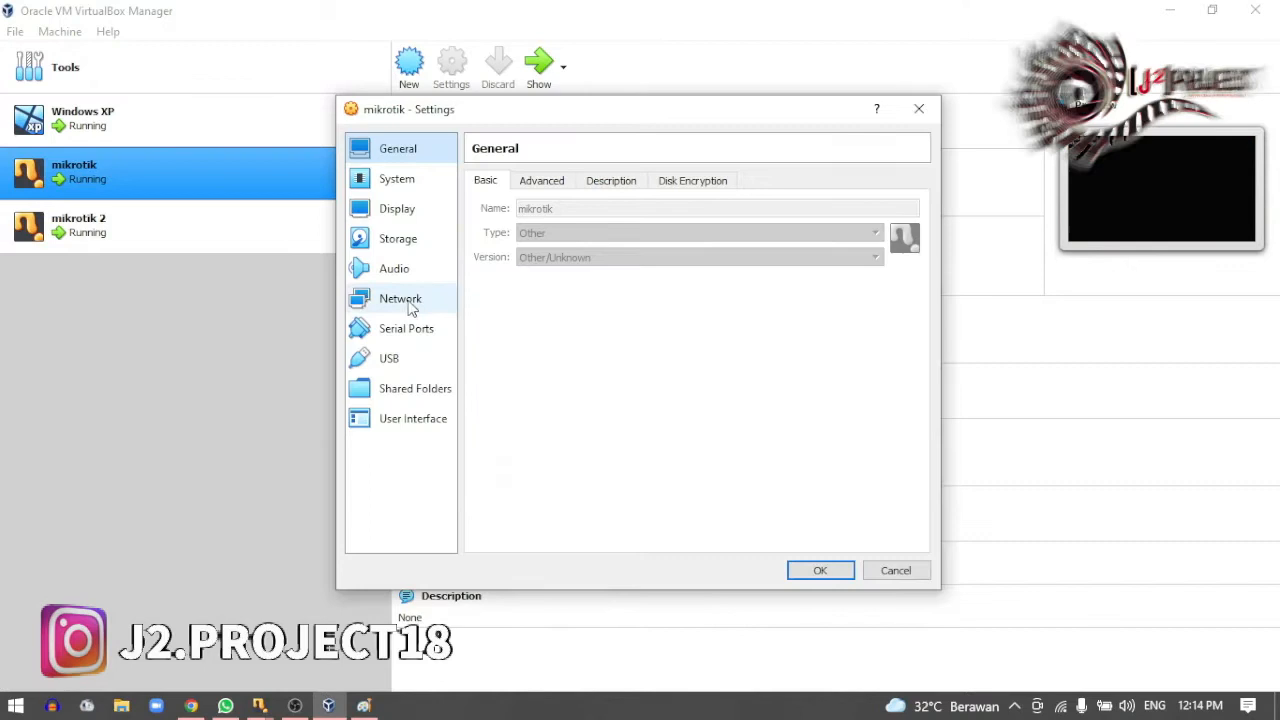
# - Review how network adapters 1, 2 and 3 of the mikrotik virtual machine are attached
pyautogui.click(402, 298)
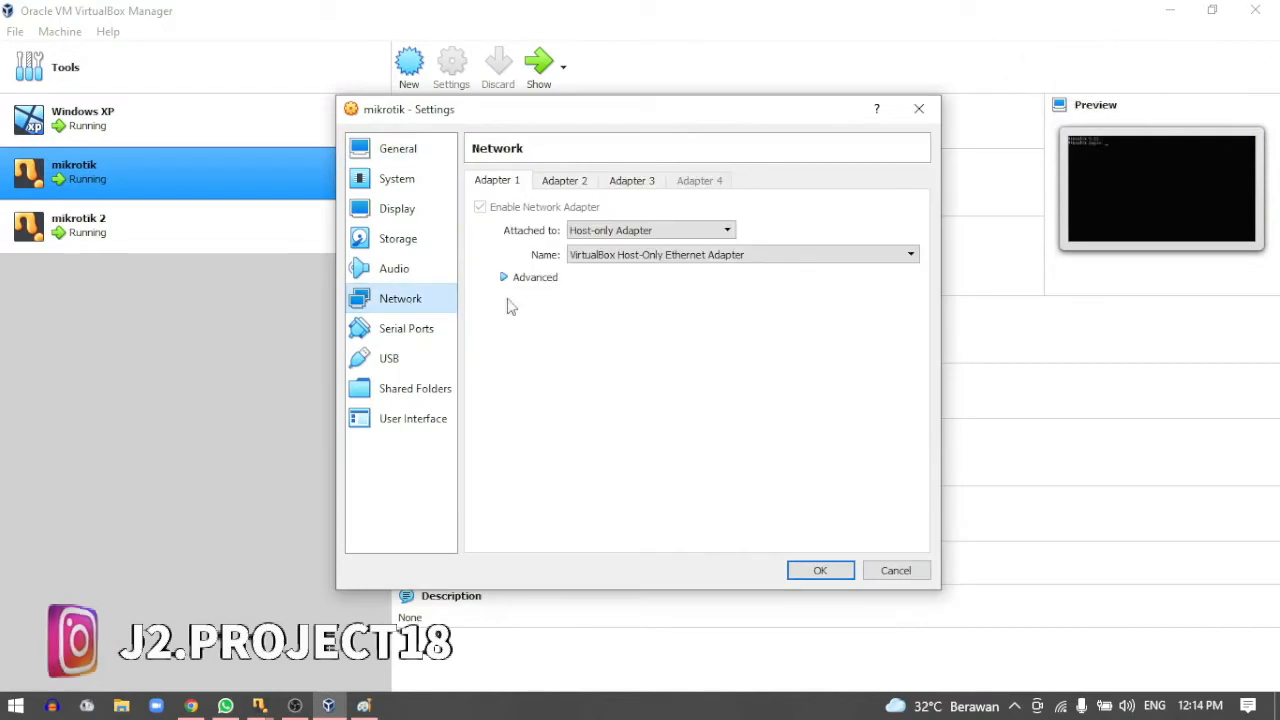
pyautogui.click(562, 185)
pyautogui.click(512, 188)
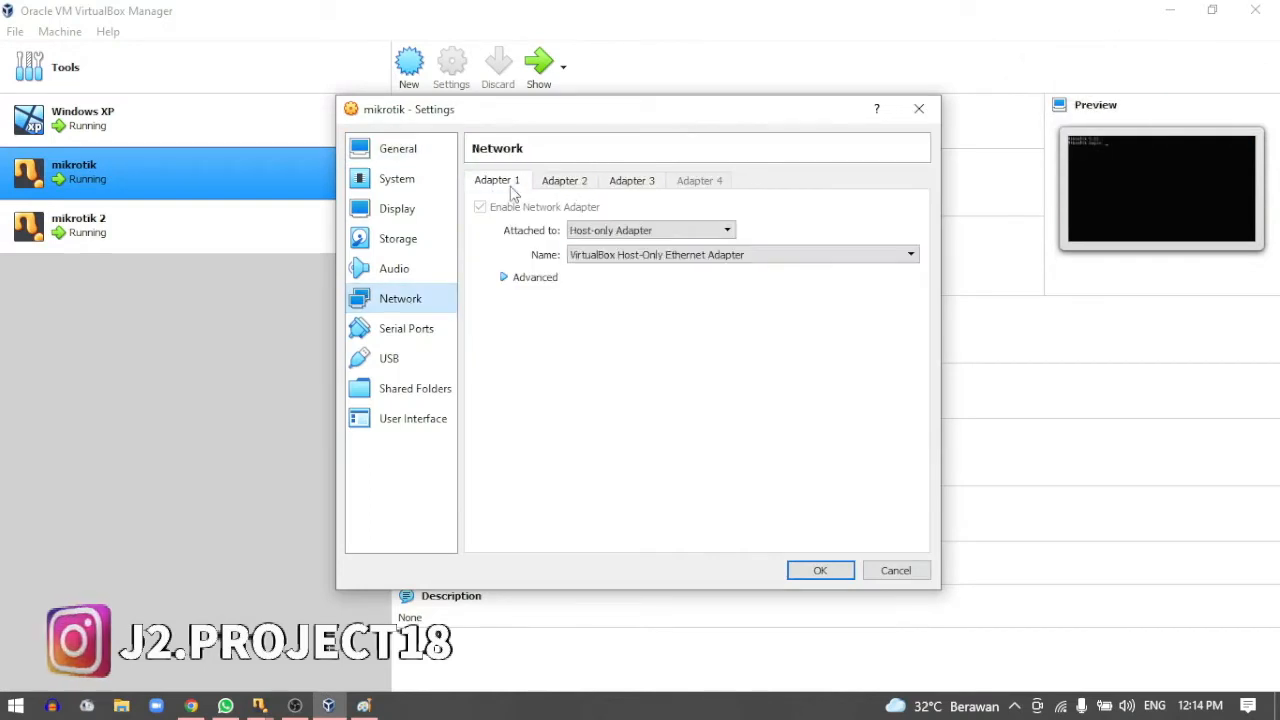
pyautogui.click(565, 186)
pyautogui.click(648, 186)
pyautogui.click(515, 186)
pyautogui.click(538, 188)
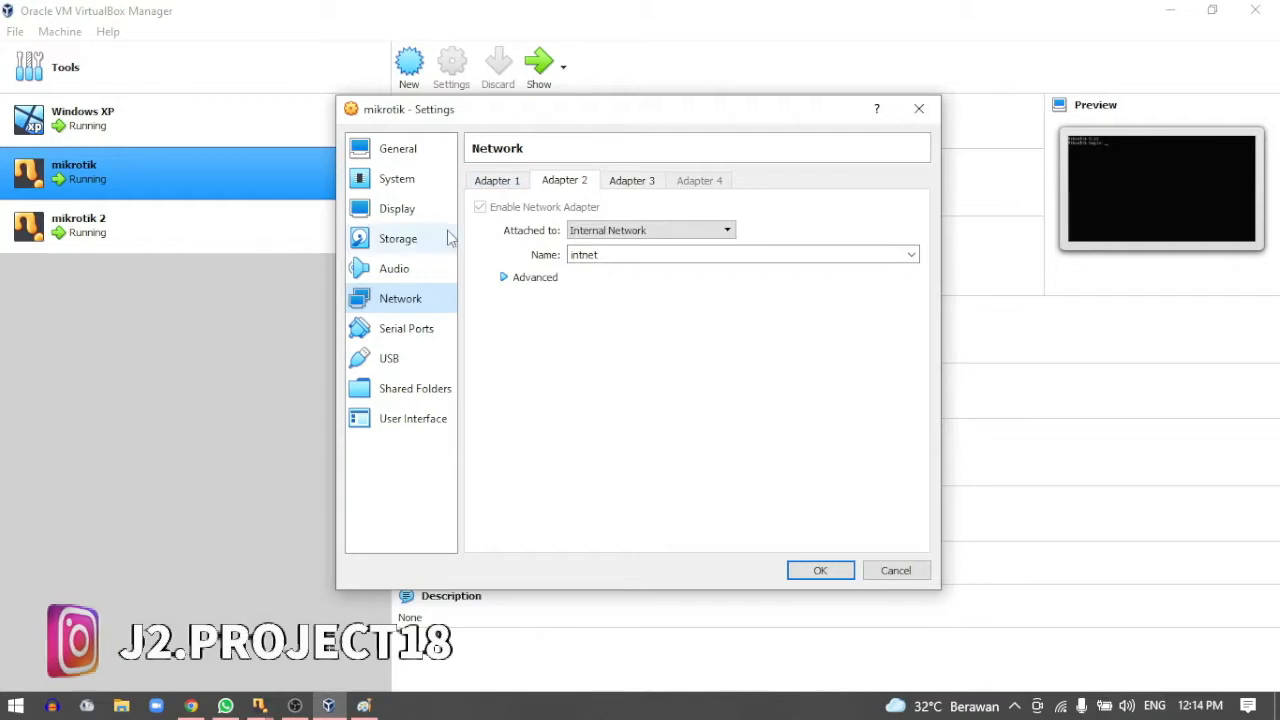
pyautogui.click(500, 188)
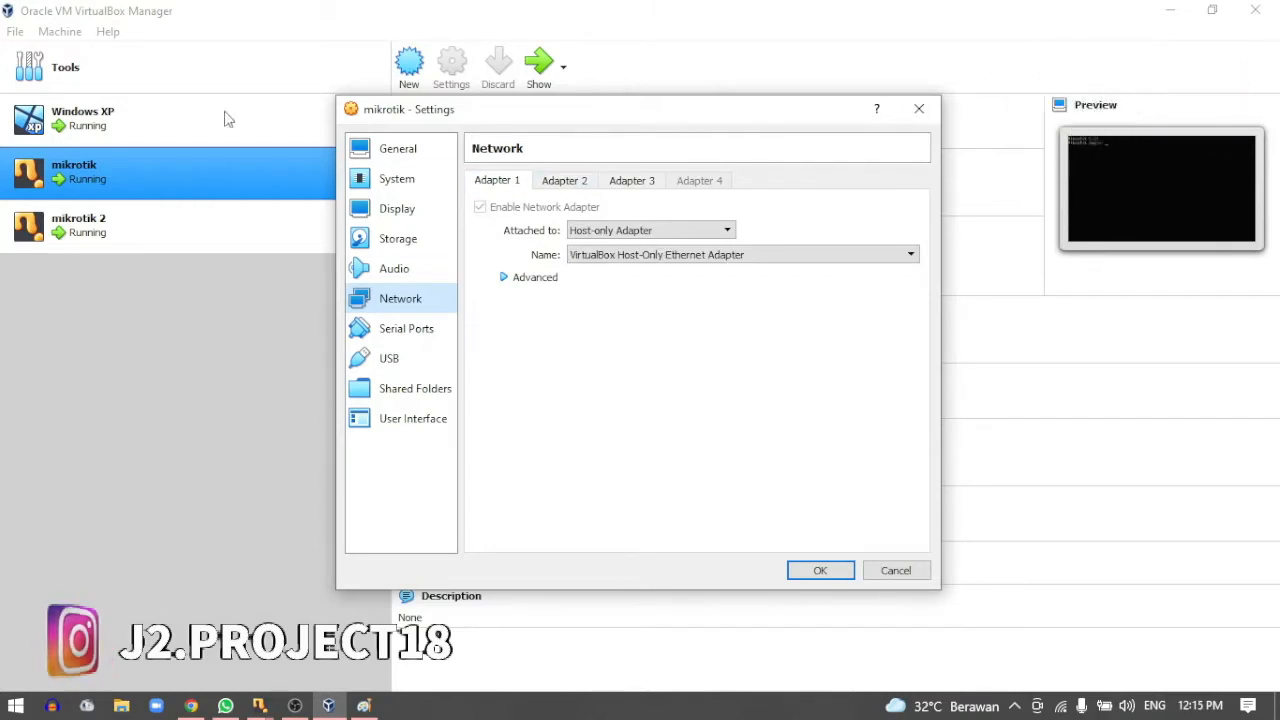
pyautogui.click(556, 178)
pyautogui.click(506, 184)
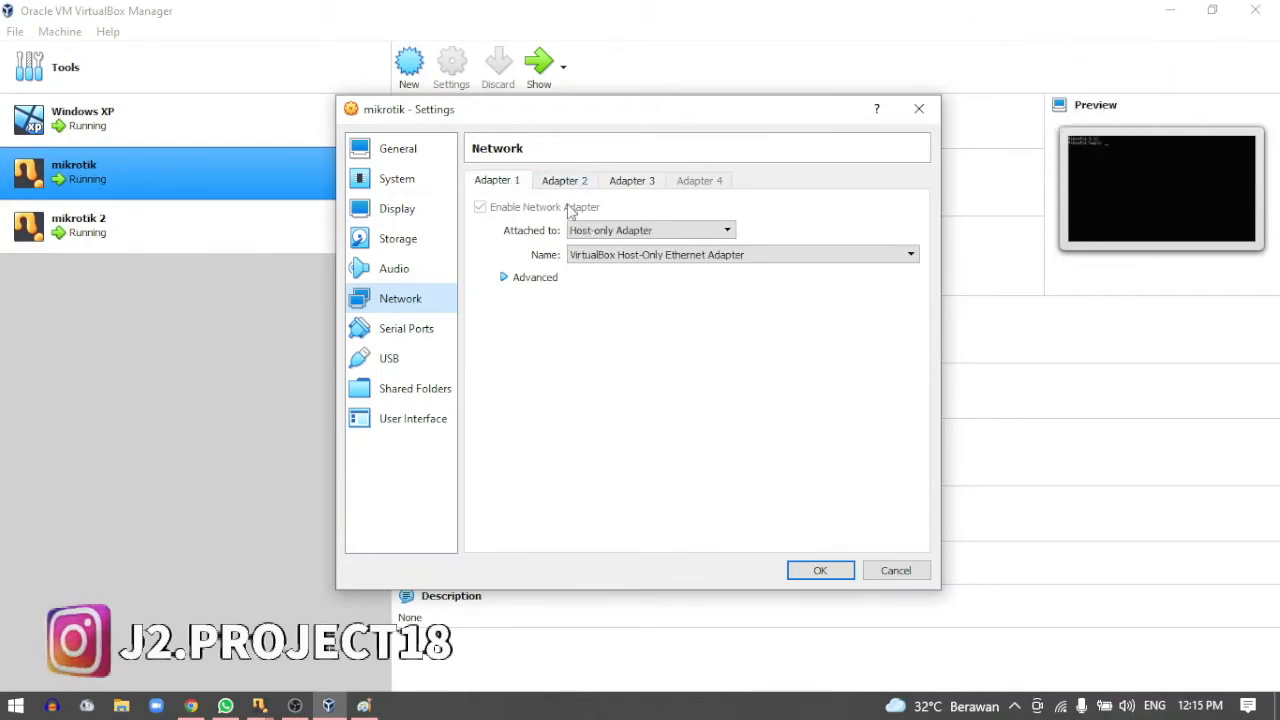
# - Examine the advanced network options of mikrotik's three adapters and compare them with the topology drawing in Paint
pyautogui.click(535, 278)
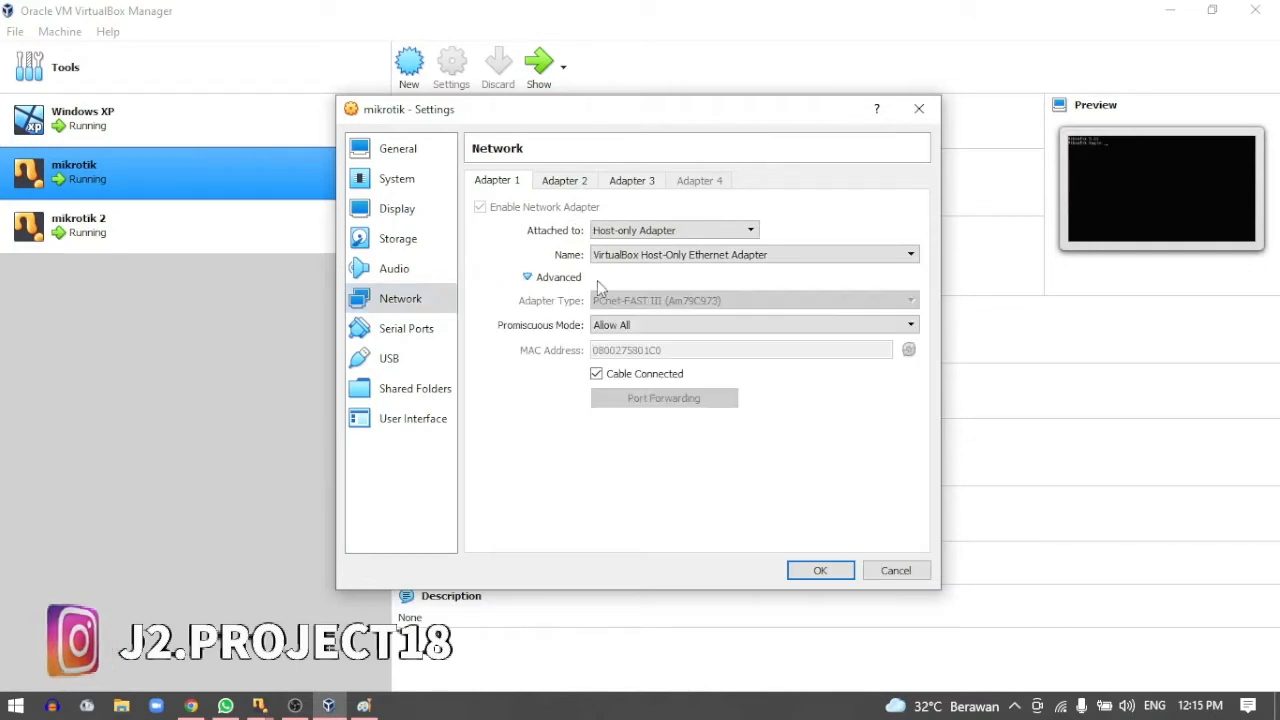
pyautogui.click(560, 181)
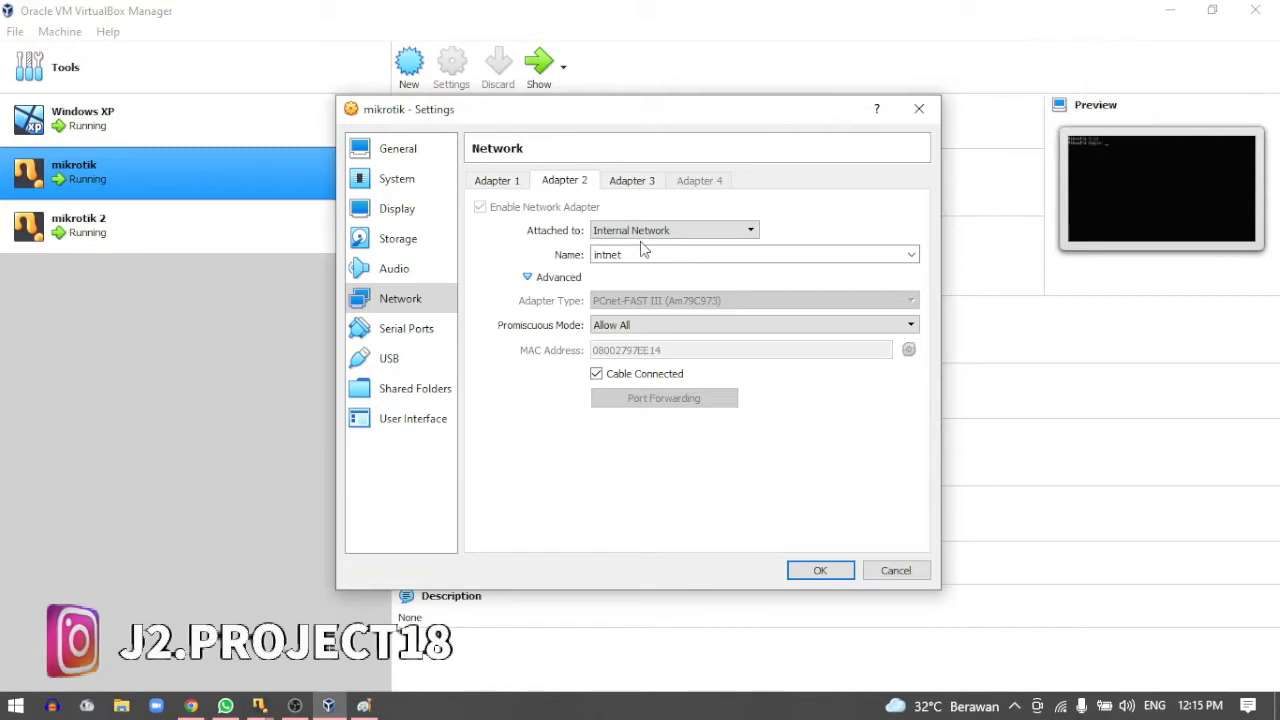
pyautogui.click(643, 255)
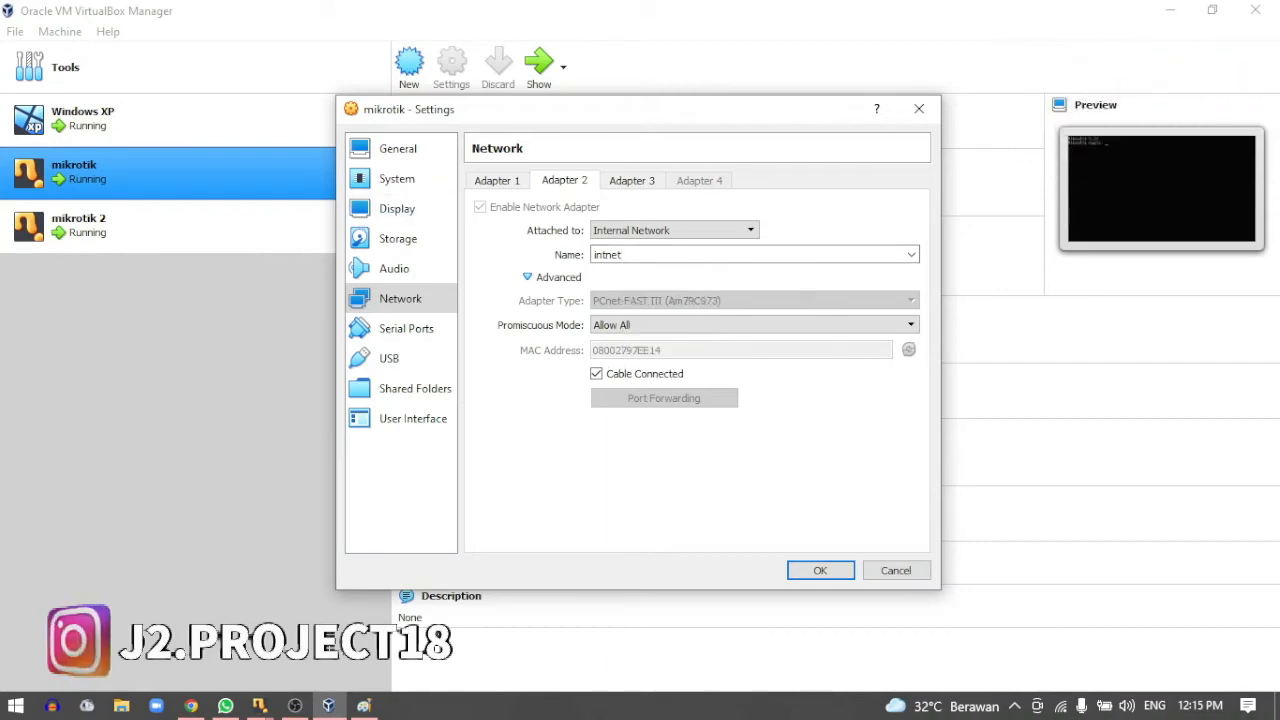
pyautogui.click(363, 705)
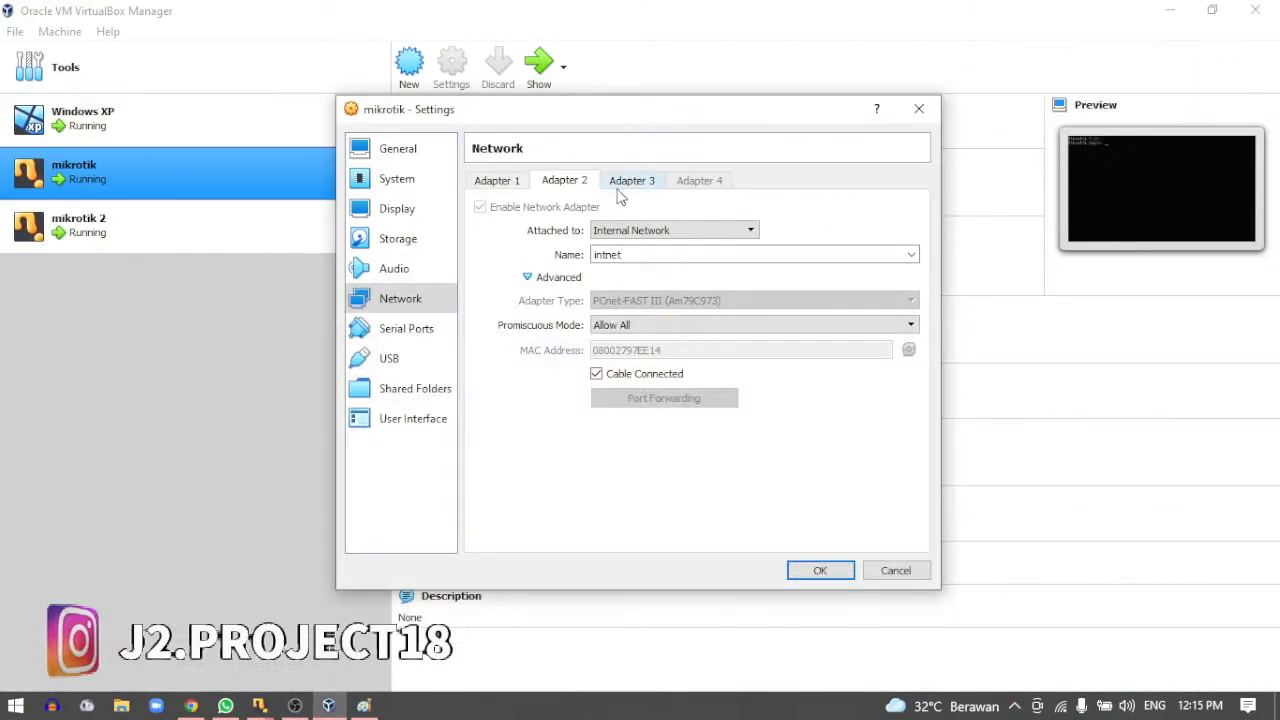
pyautogui.click(618, 192)
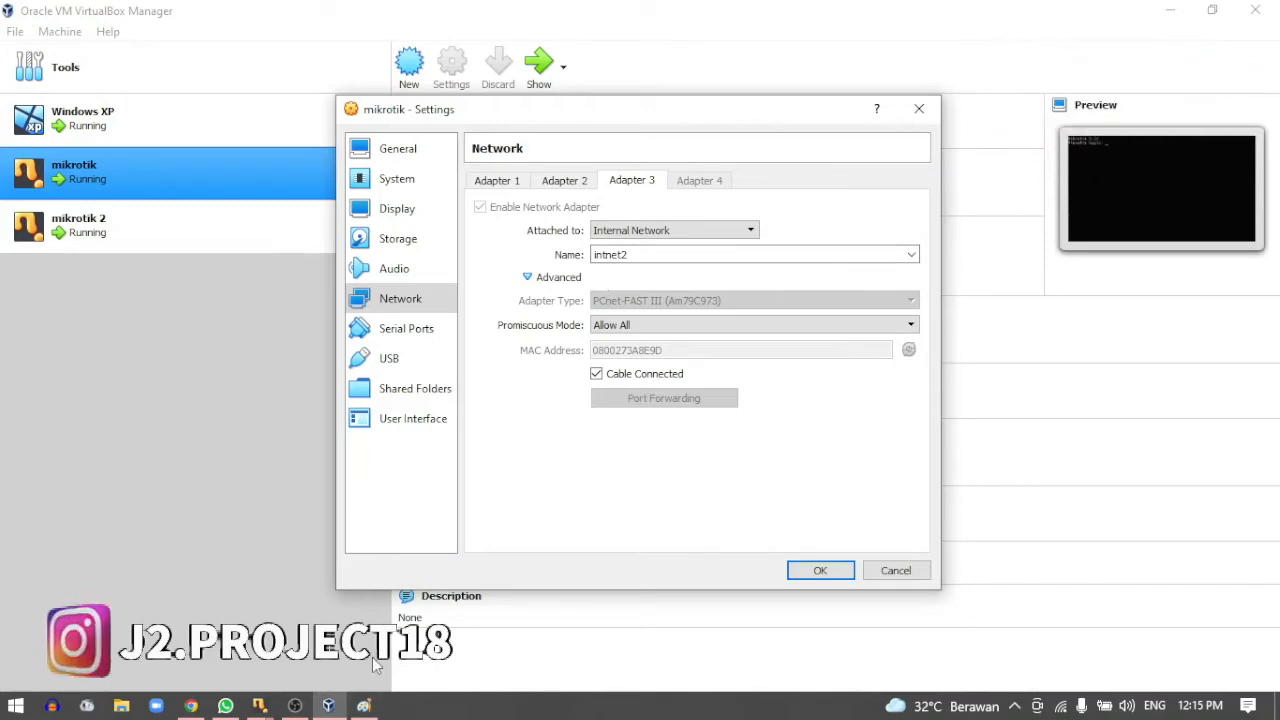
pyautogui.click(366, 708)
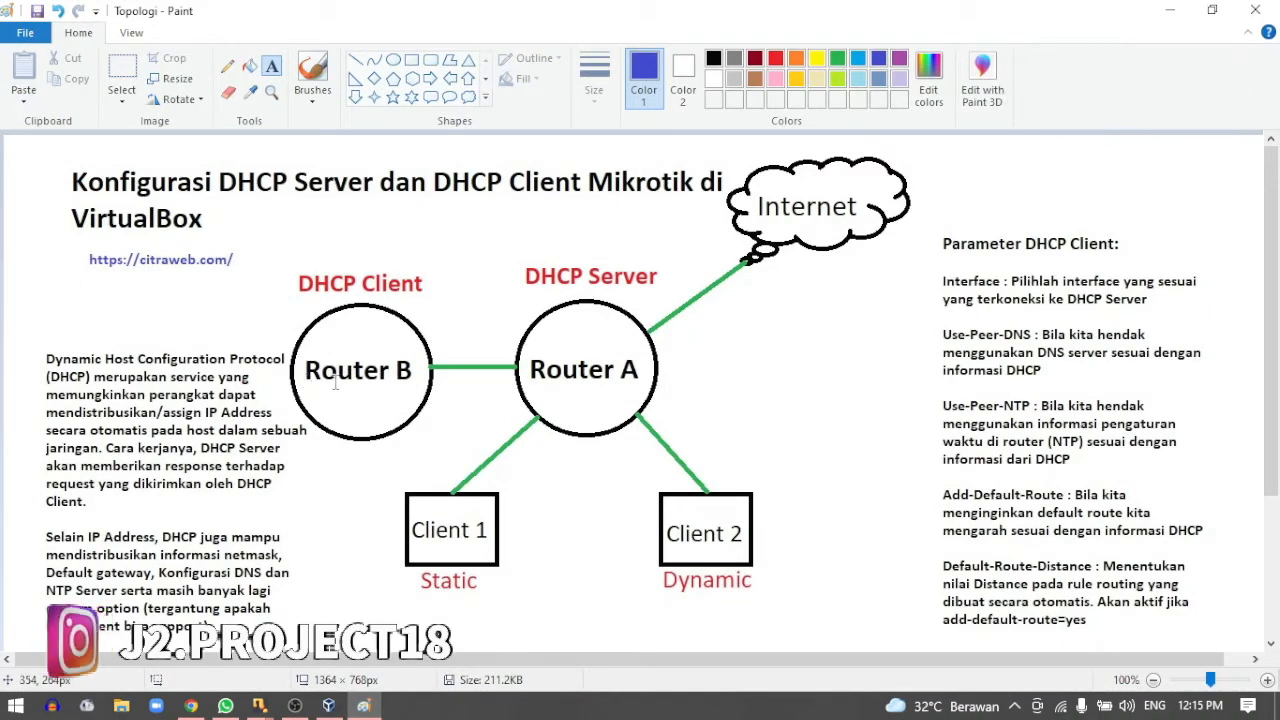
pyautogui.click(1169, 10)
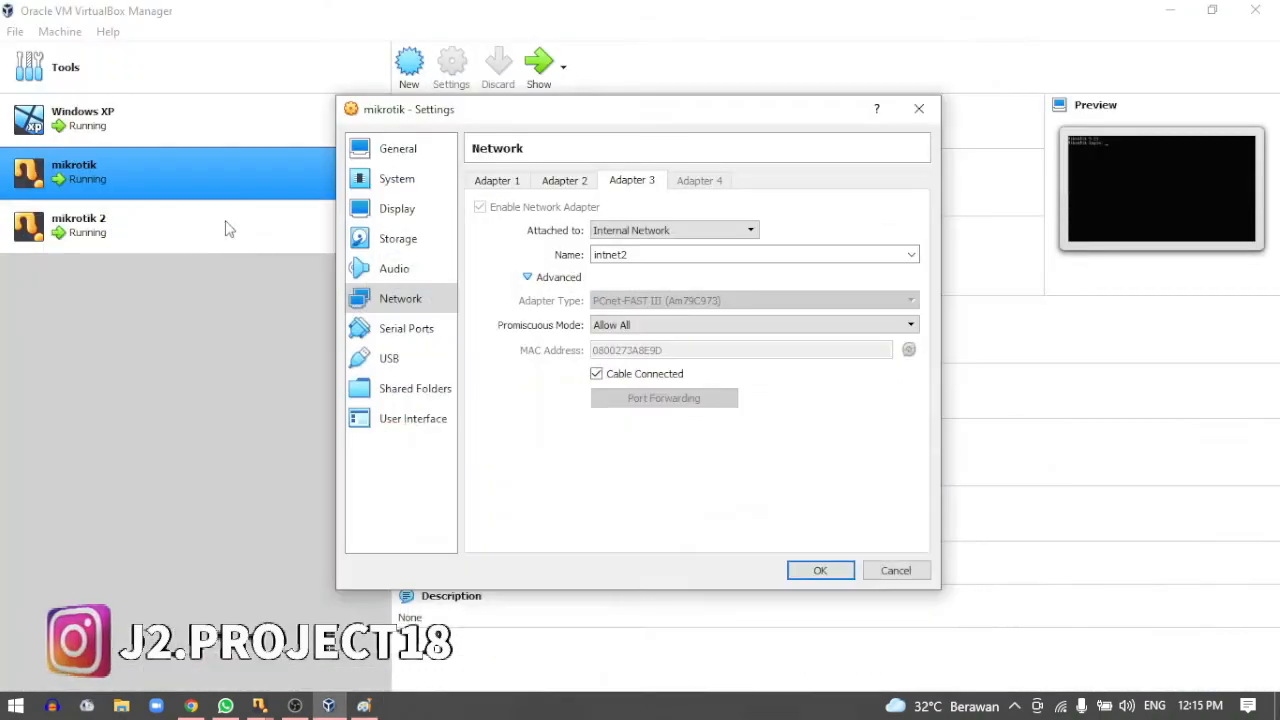
pyautogui.click(919, 108)
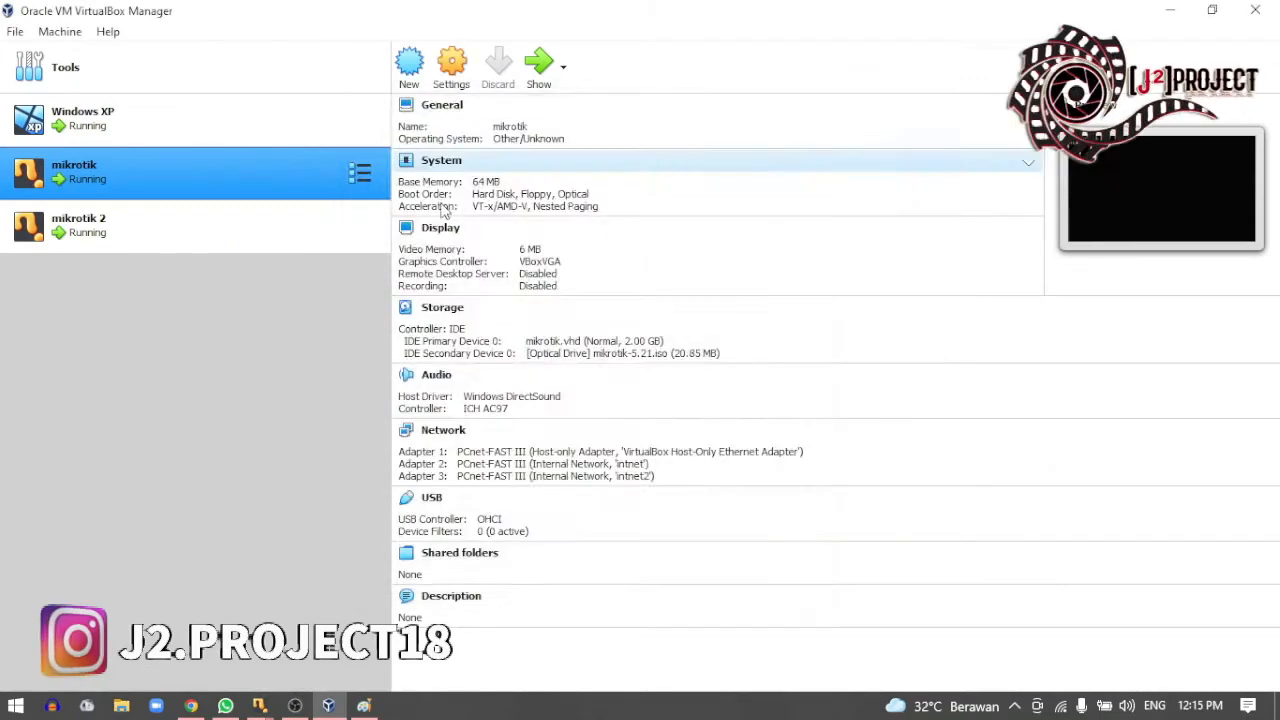
# - Check the Adapter 1 attachment and advanced network options of mikrotik 2 against the topology drawing in Paint
pyautogui.click(193, 228)
pyautogui.click(451, 65)
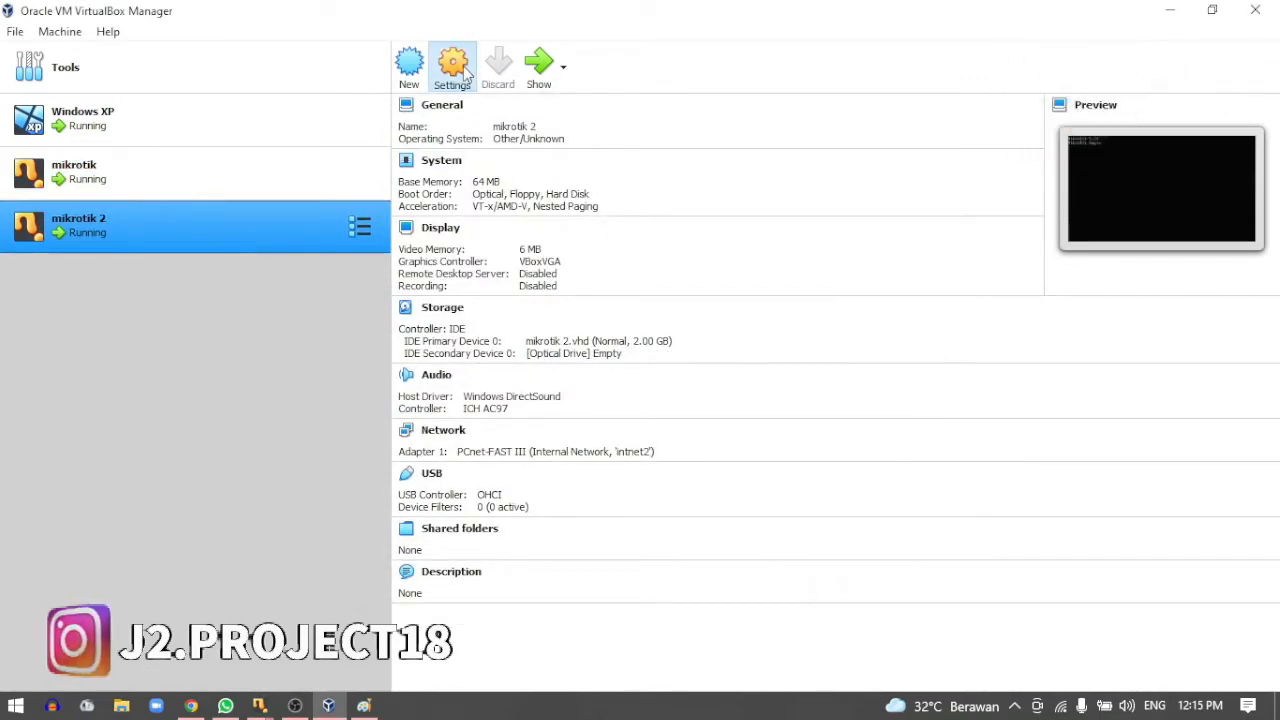
pyautogui.click(419, 310)
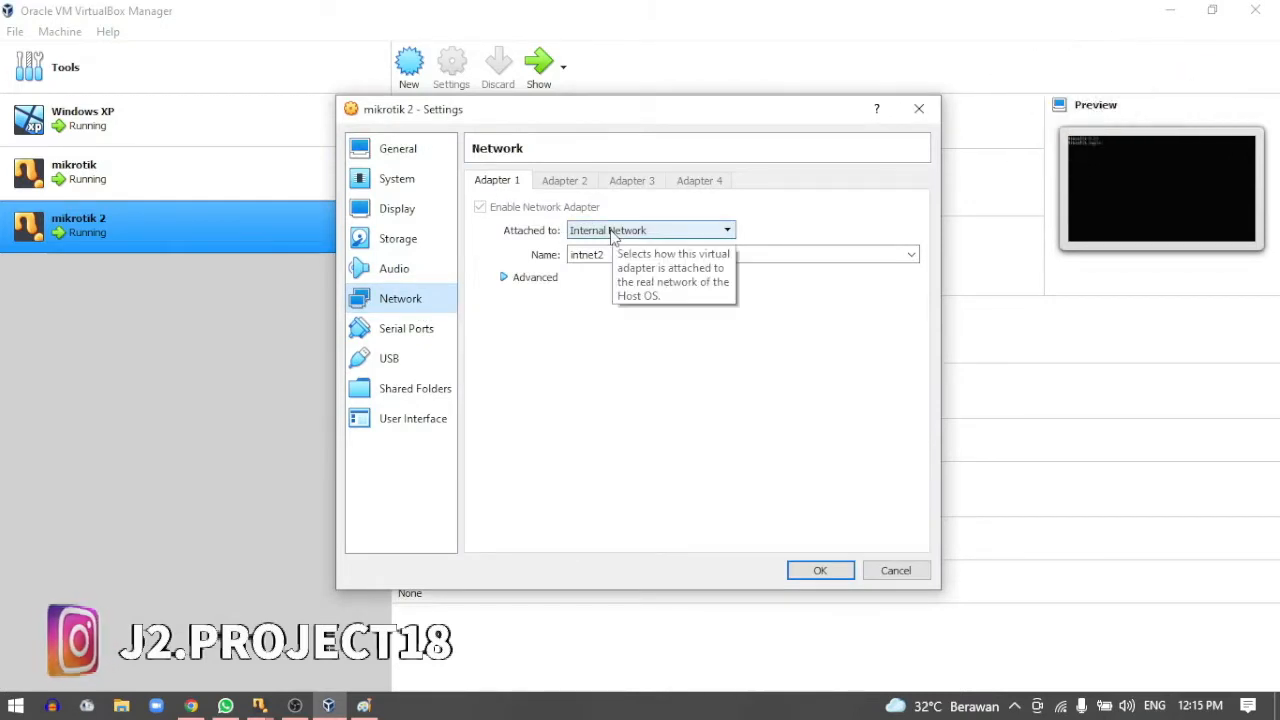
pyautogui.click(535, 277)
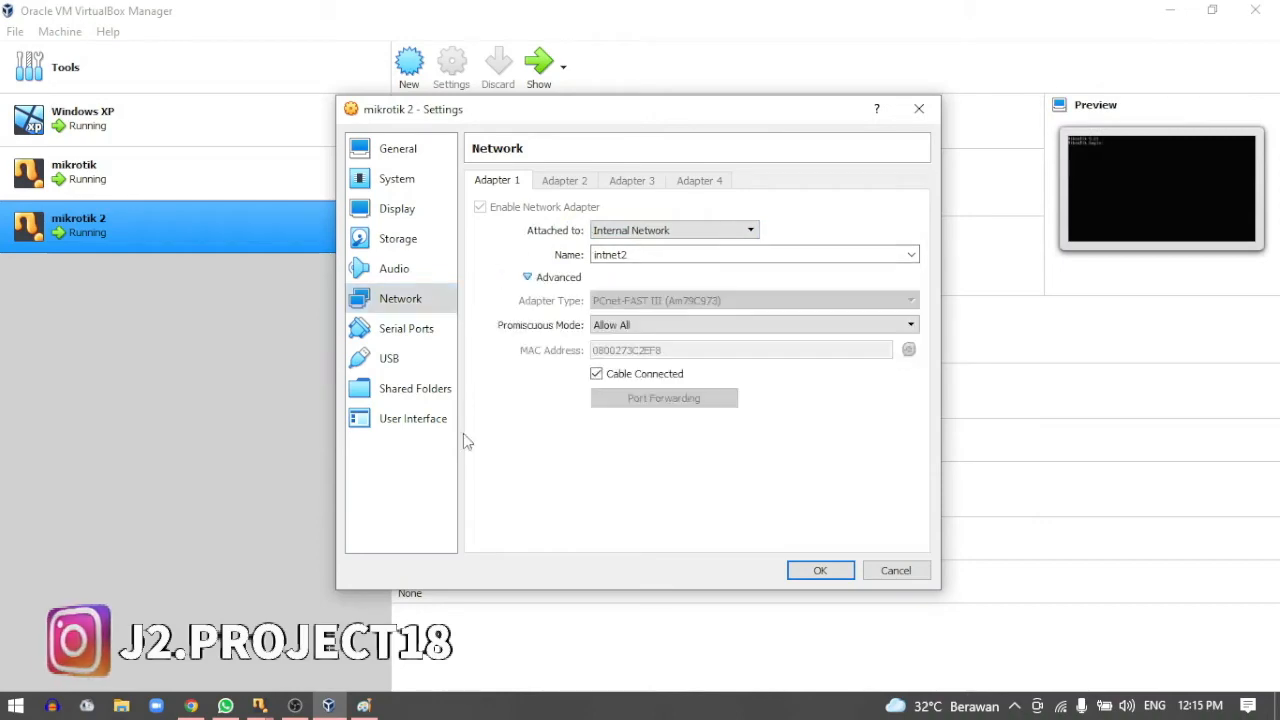
pyautogui.click(363, 705)
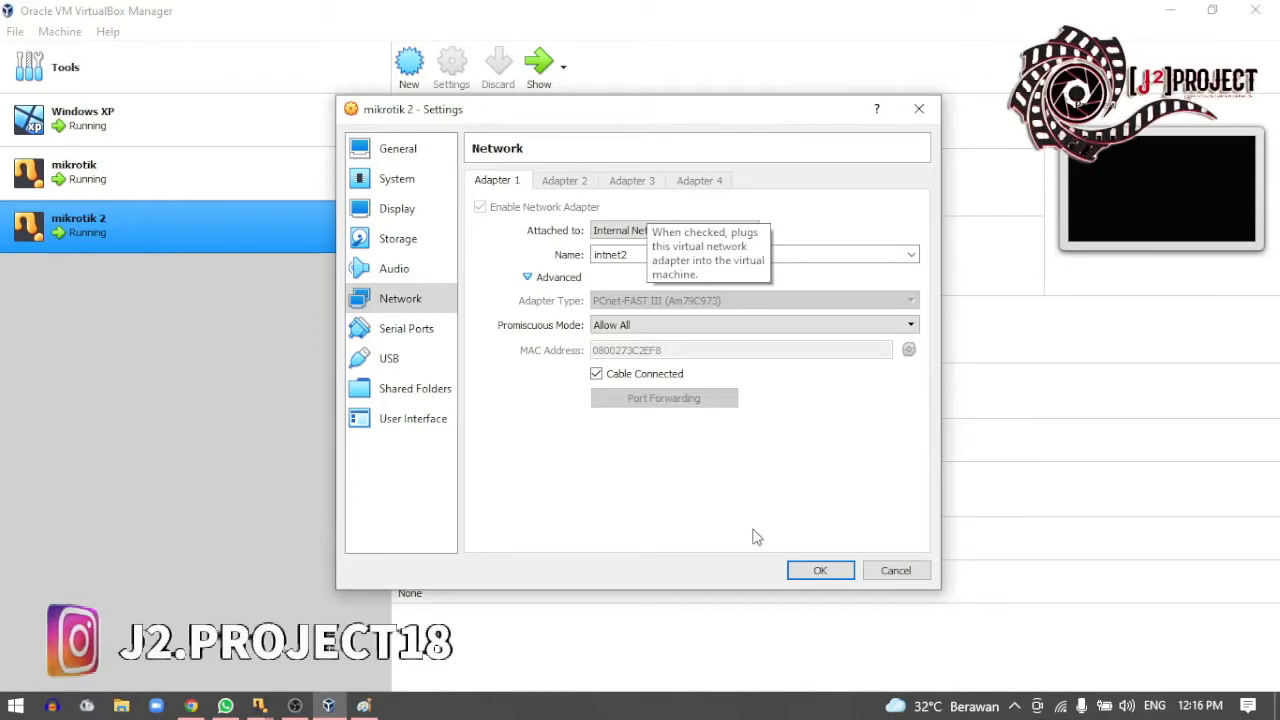
pyautogui.click(820, 570)
# - Check the Windows XP machine's two network adapters, including Adapter 2's advanced options, against the topology drawing in Paint
pyautogui.click(186, 136)
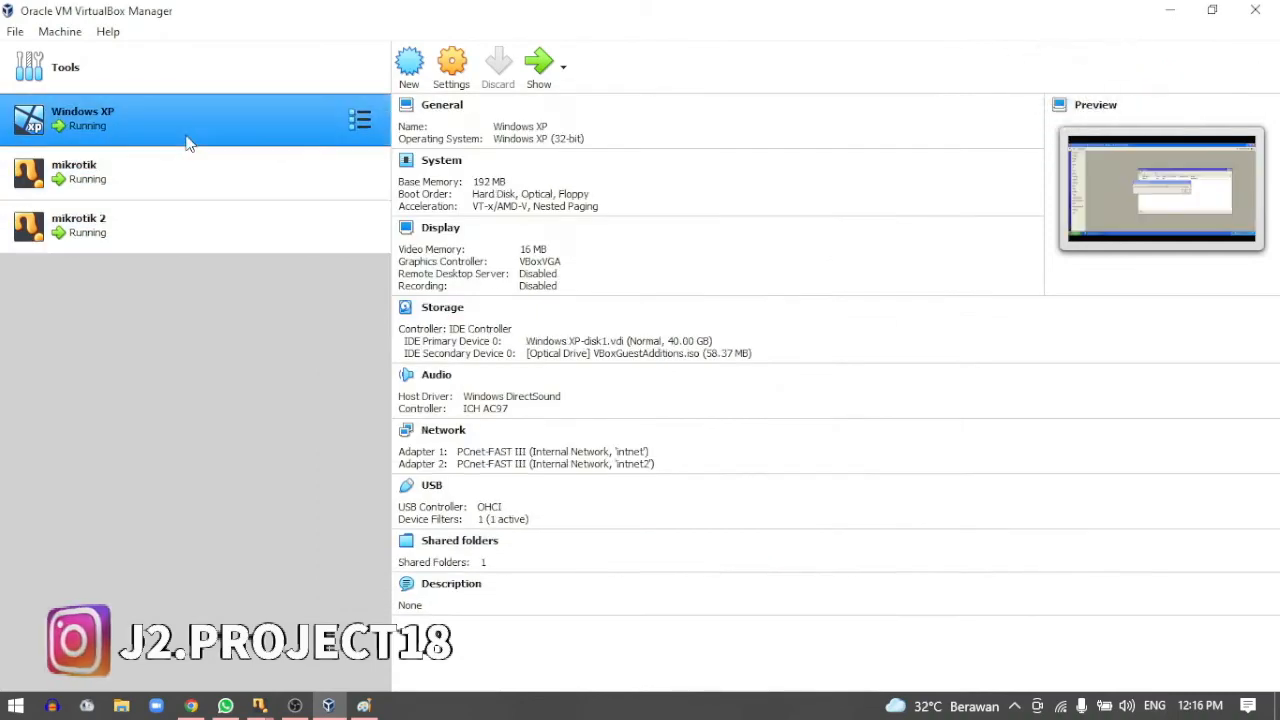
pyautogui.click(458, 86)
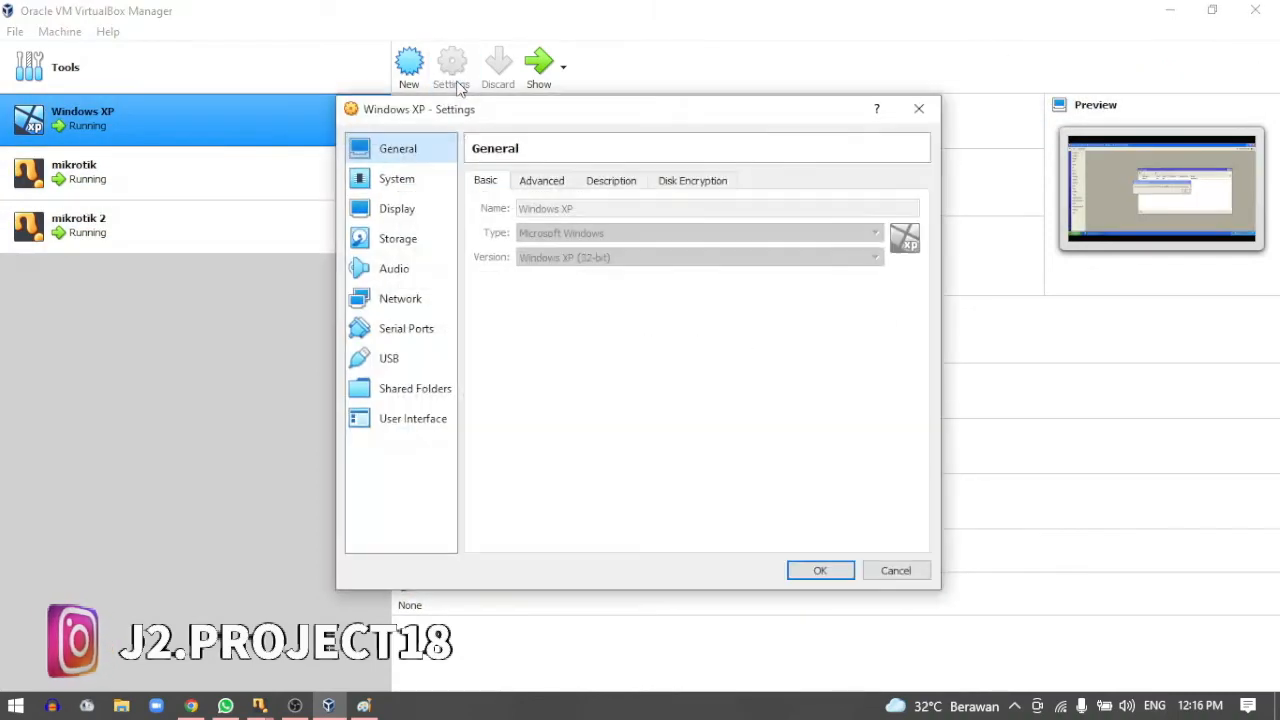
pyautogui.click(405, 298)
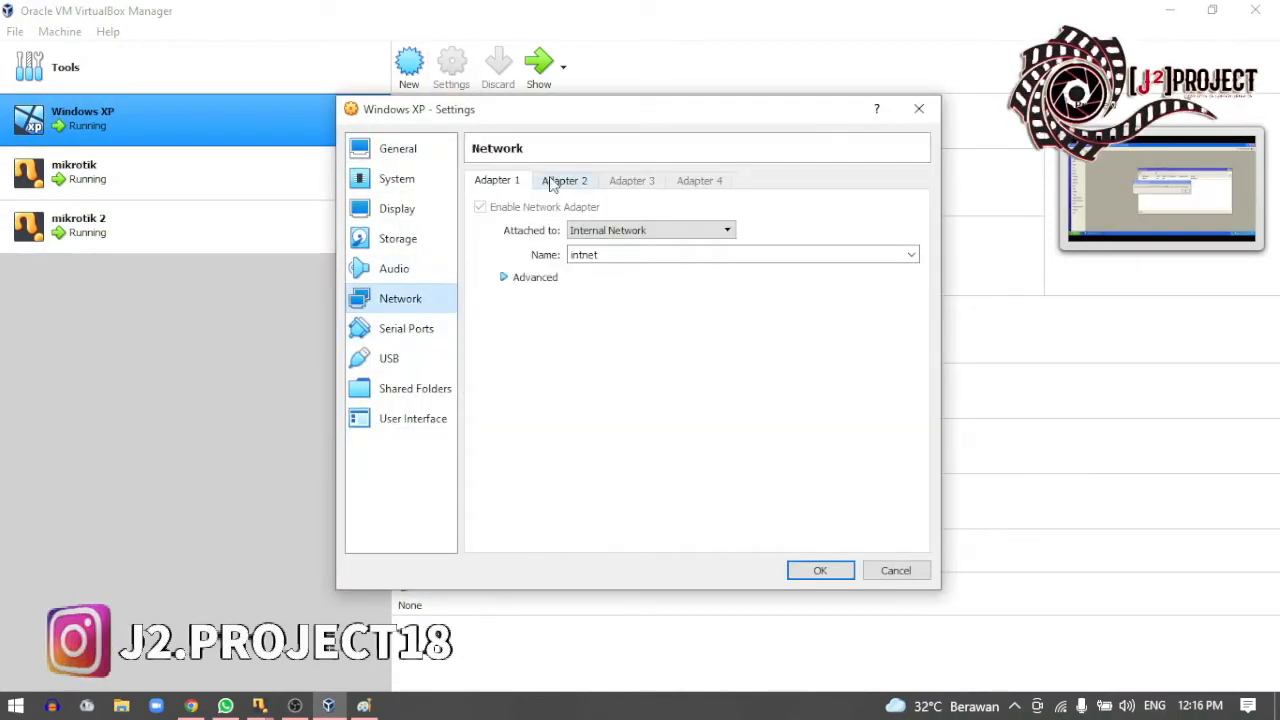
pyautogui.click(363, 705)
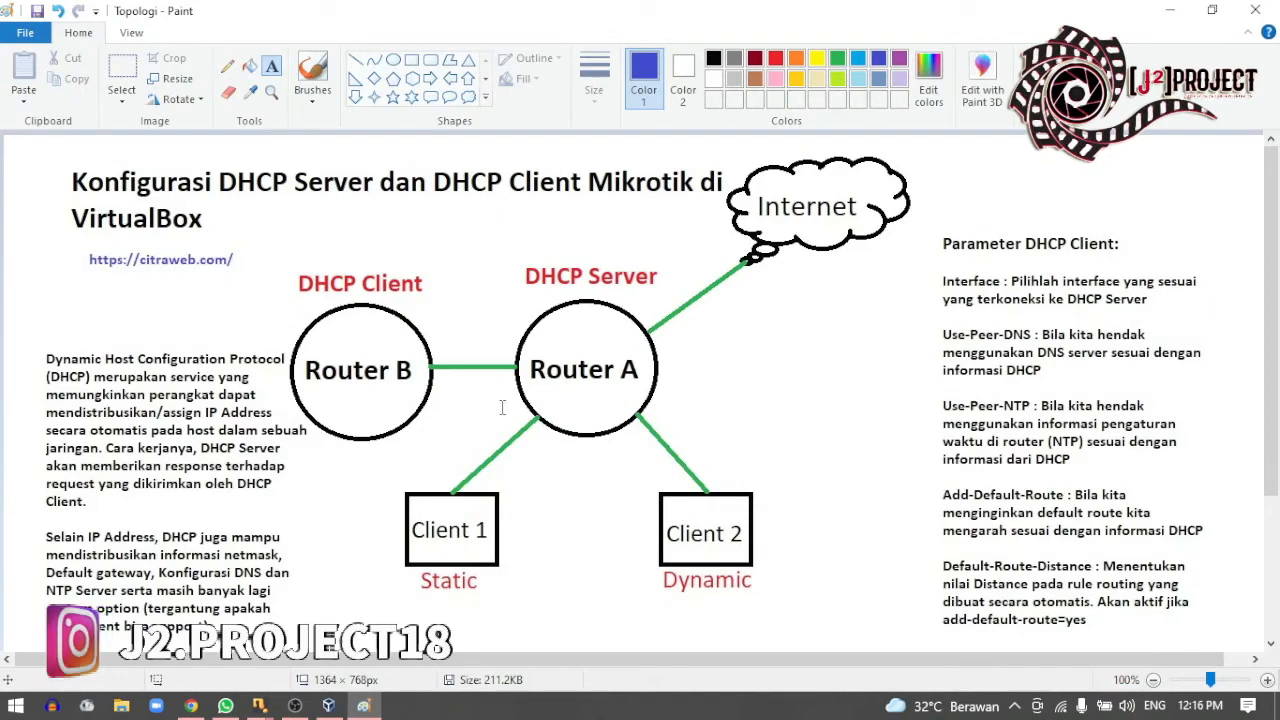
pyautogui.click(1169, 10)
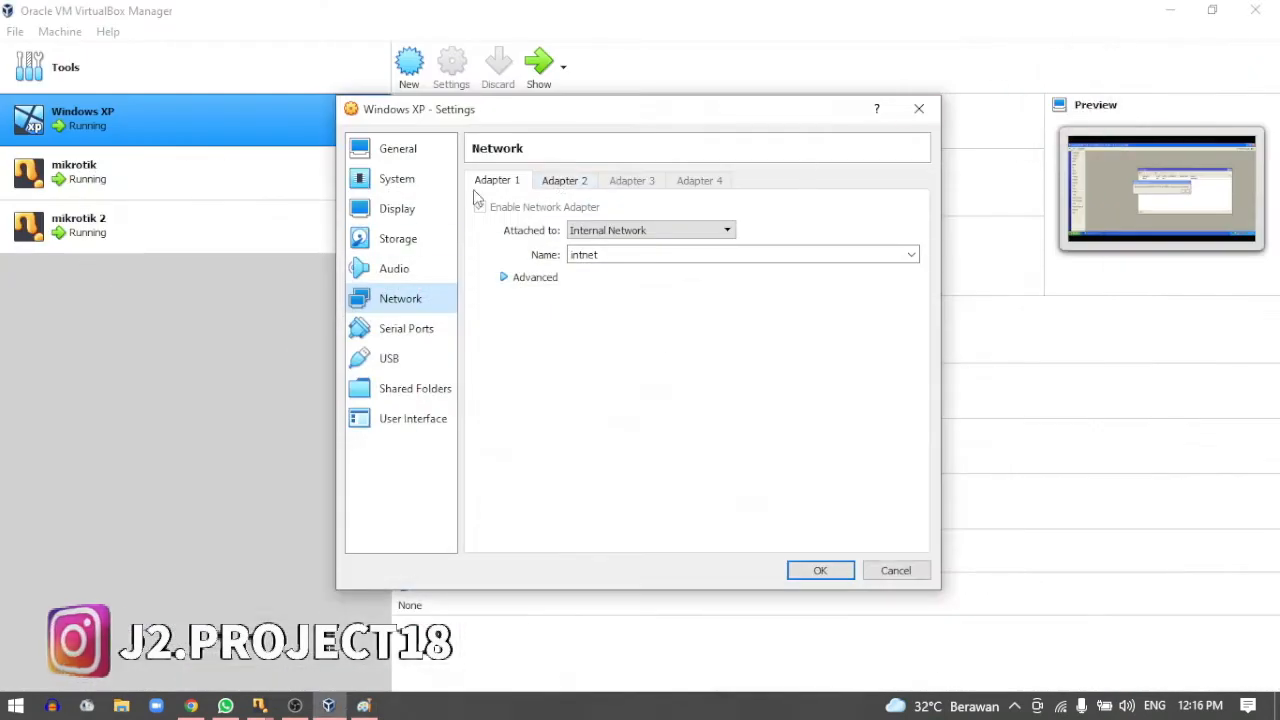
pyautogui.click(573, 187)
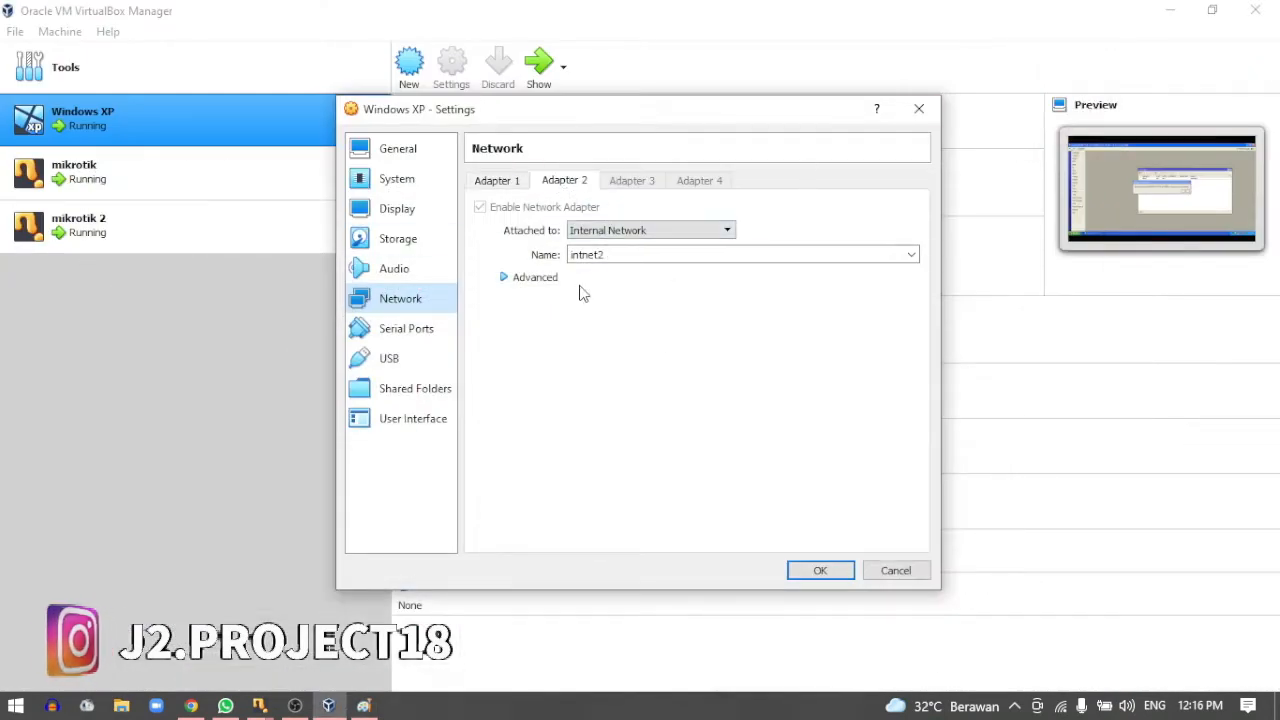
pyautogui.click(549, 280)
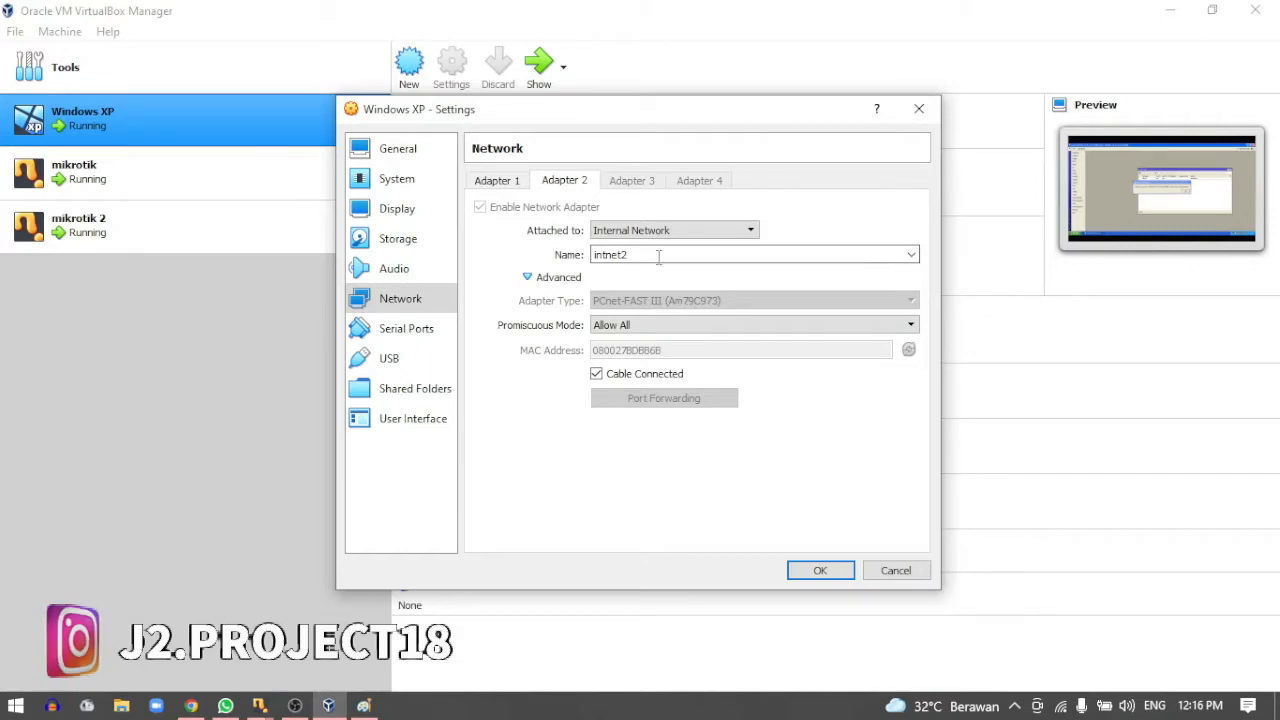
pyautogui.click(815, 570)
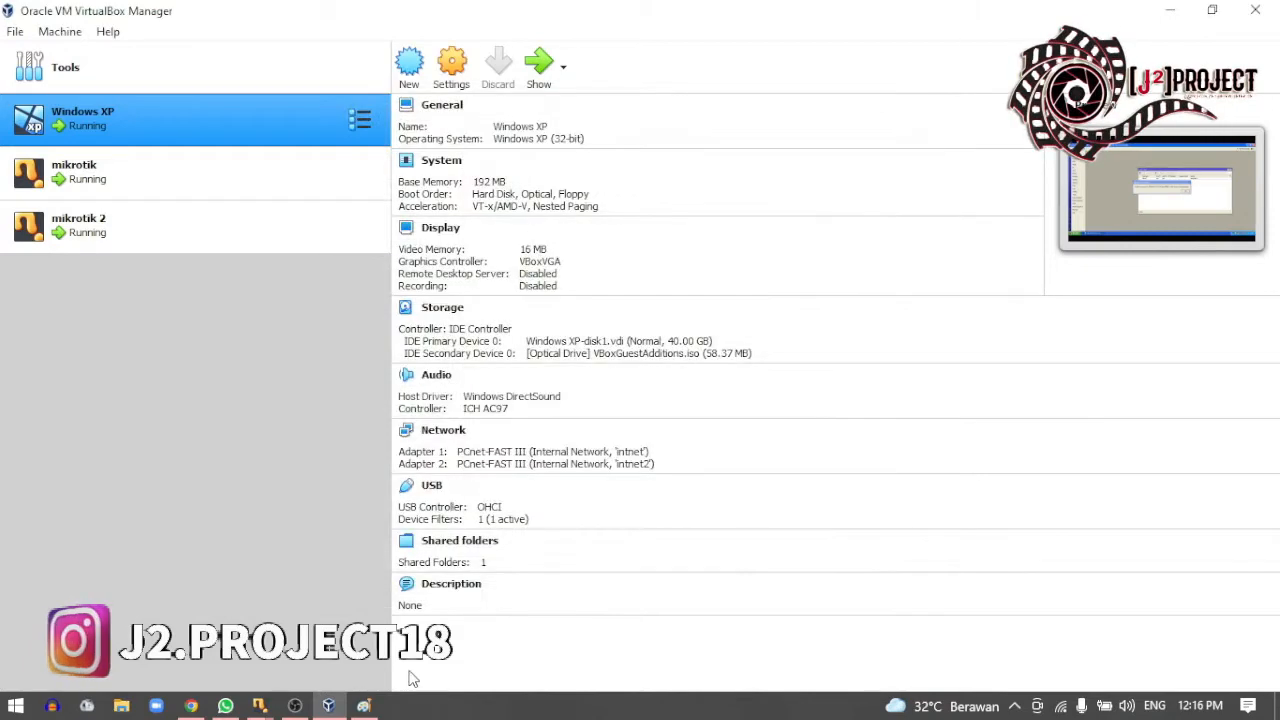
# - Review the topology drawing in Paint and compare the summaries of the Windows XP, mikrotik and mikrotik 2 machines
pyautogui.click(363, 706)
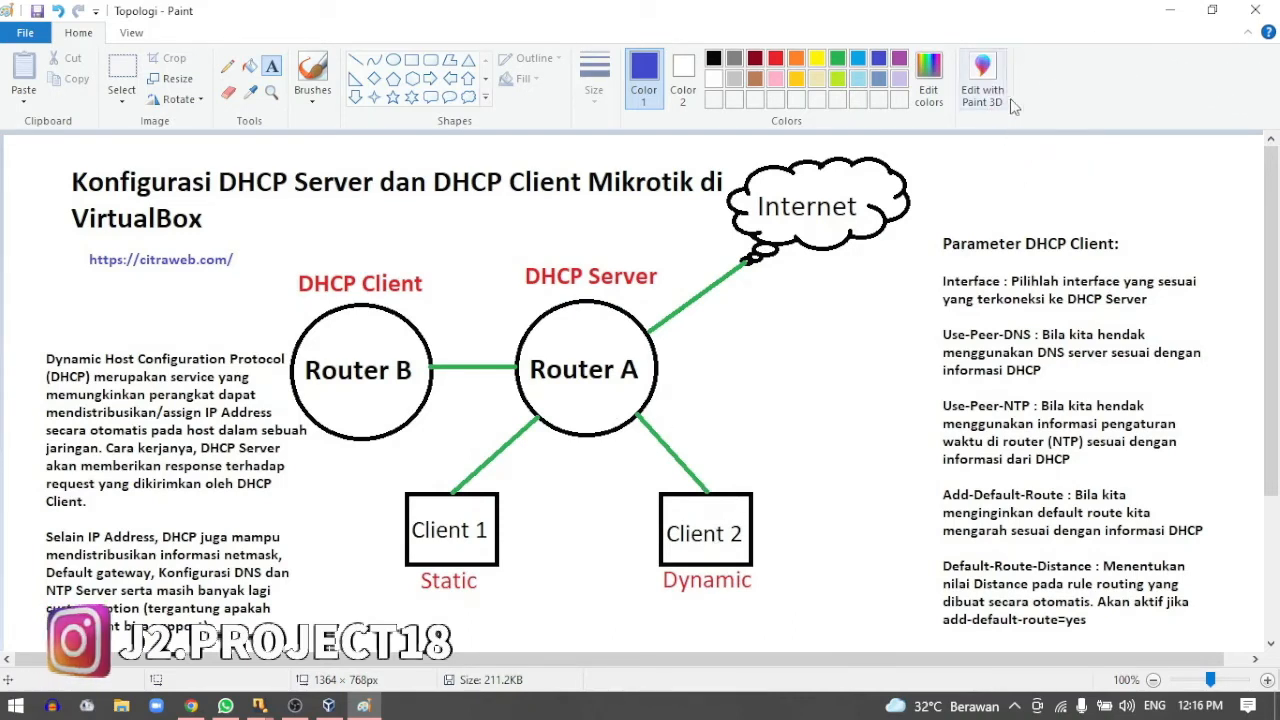
pyautogui.click(1169, 12)
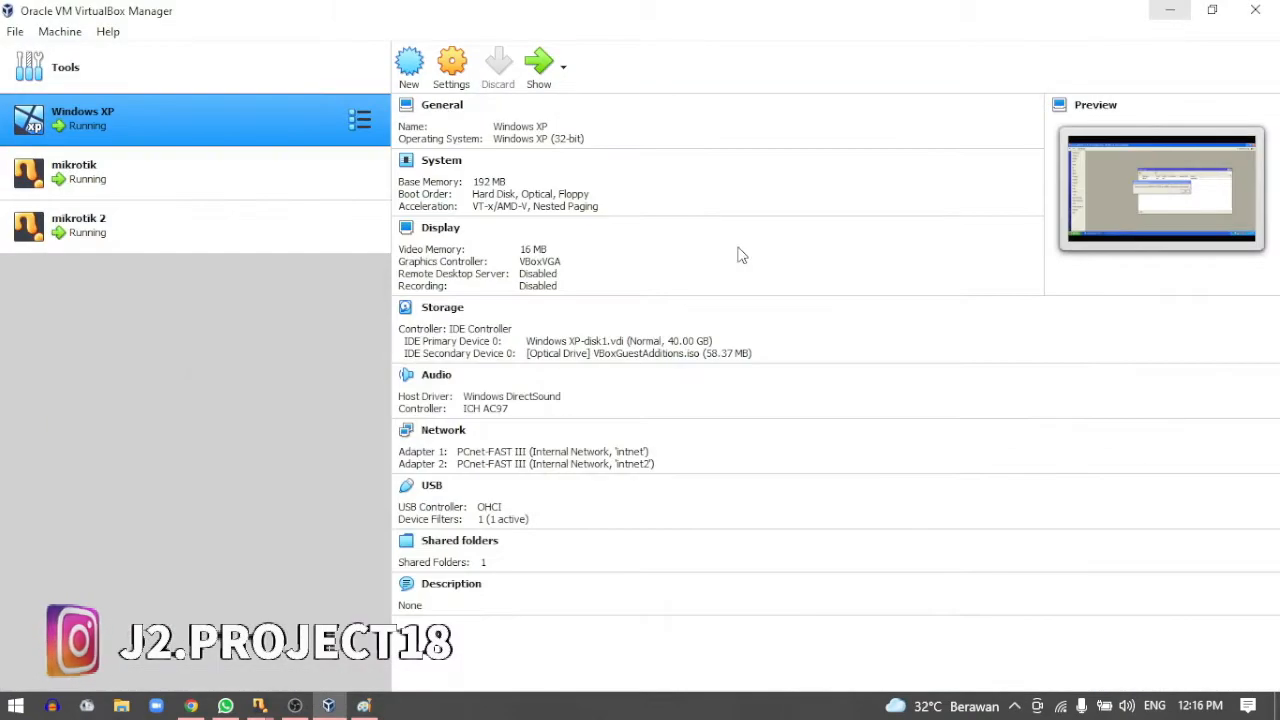
pyautogui.click(131, 170)
pyautogui.click(125, 203)
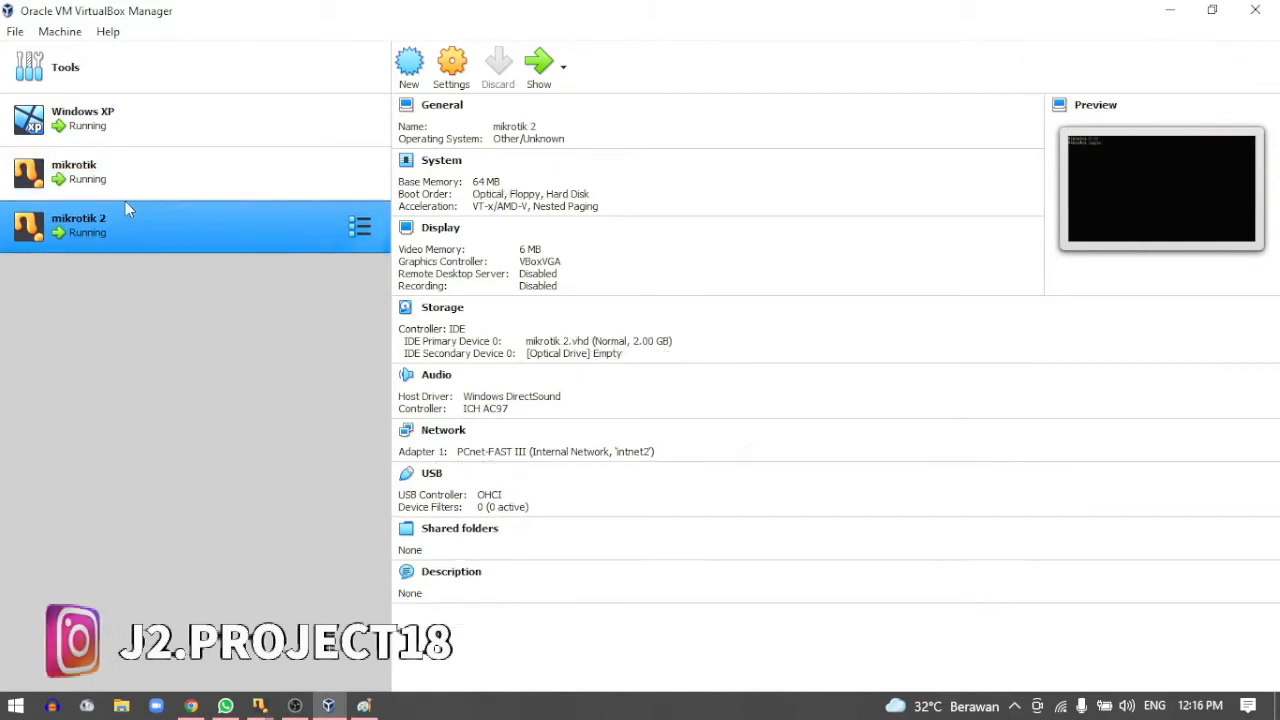
pyautogui.keyDown('ctrl'); pyautogui.click(125, 176); pyautogui.keyUp('ctrl')
pyautogui.click(125, 118)
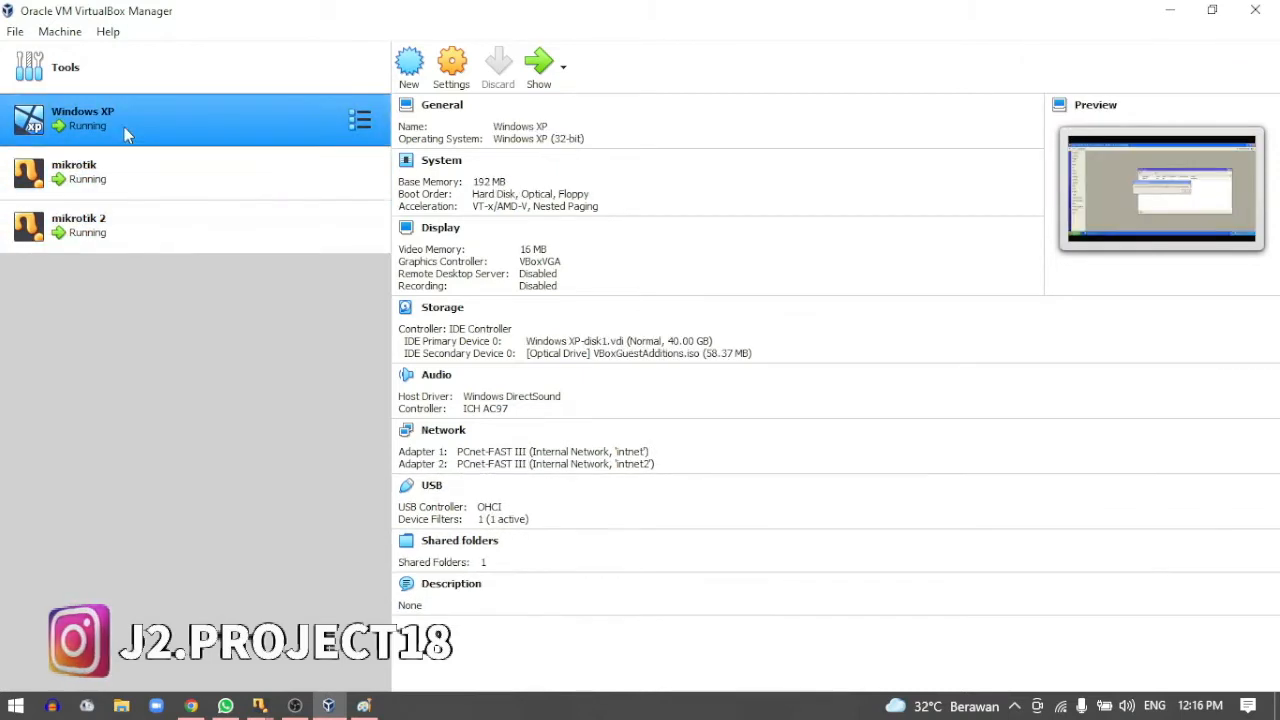
pyautogui.click(125, 170)
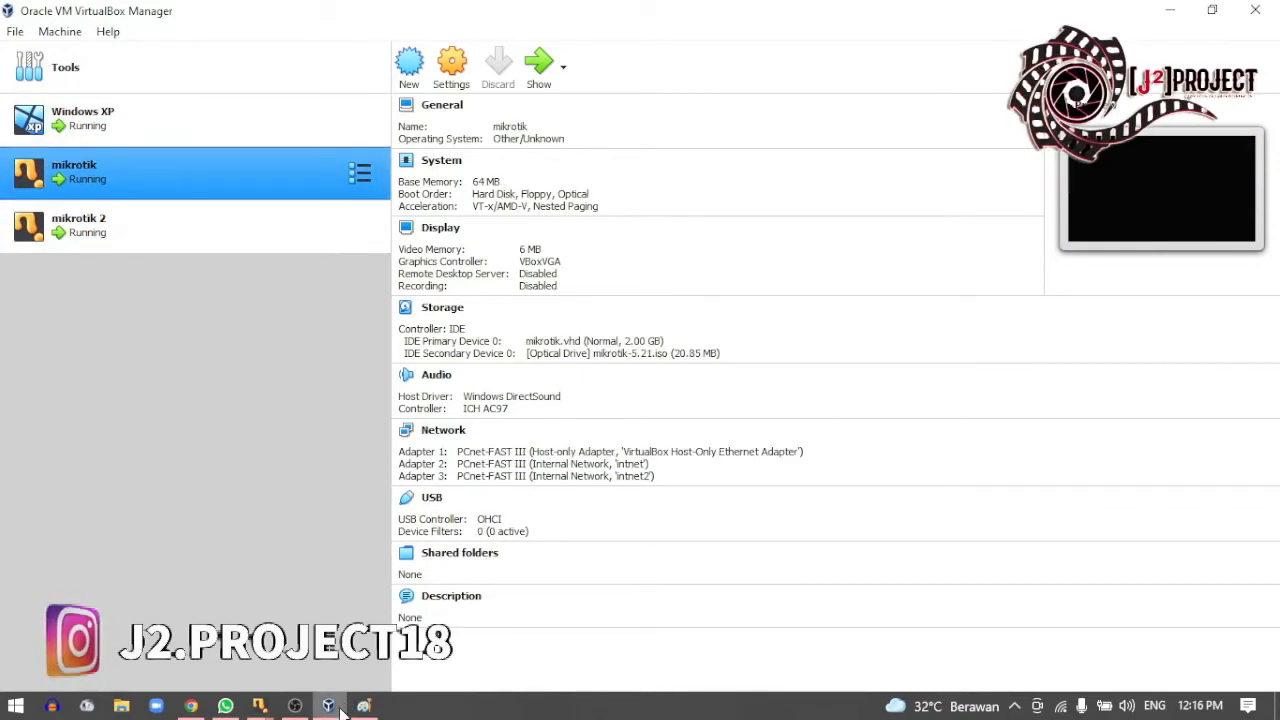
# - Switch to the running Windows XP virtual machine and dismiss its open dialog
pyautogui.moveTo(262, 708)
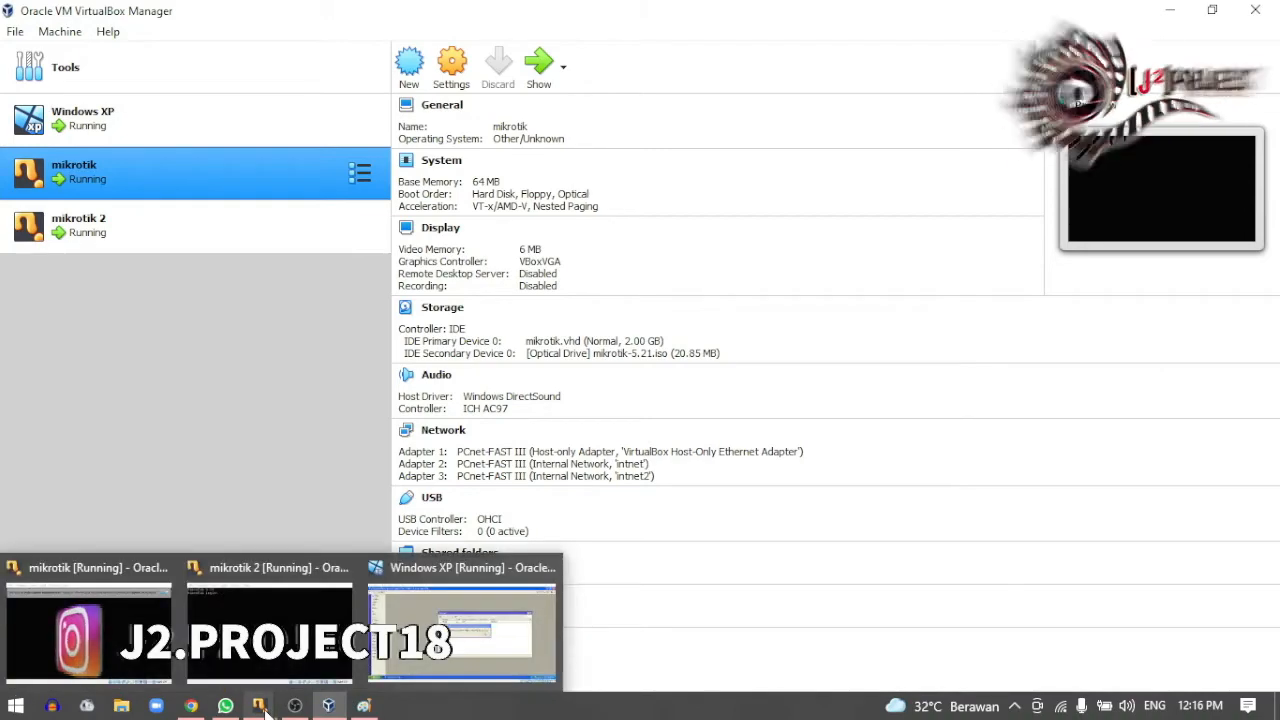
pyautogui.click(426, 660)
pyautogui.click(800, 369)
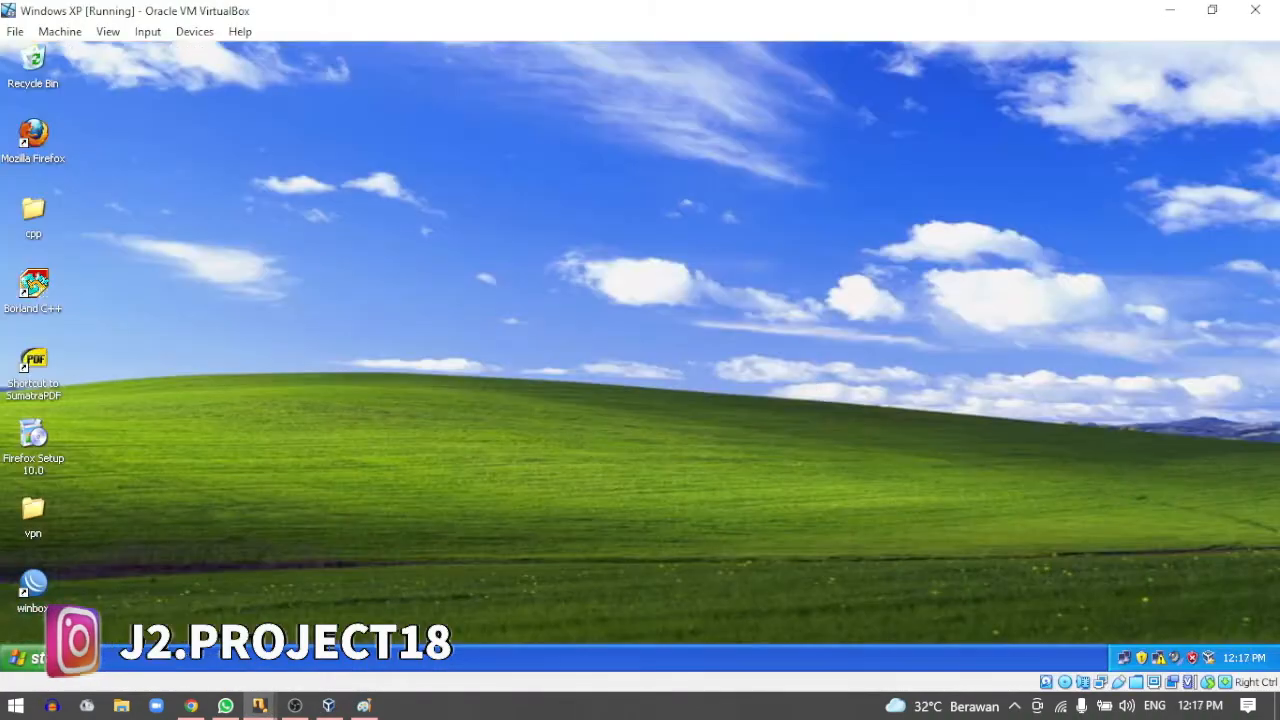
# - Run WinBox in the Windows XP machine and connect to the router with MAC address 08:00:27:3A:8E:9D
pyautogui.doubleClick(37, 590)
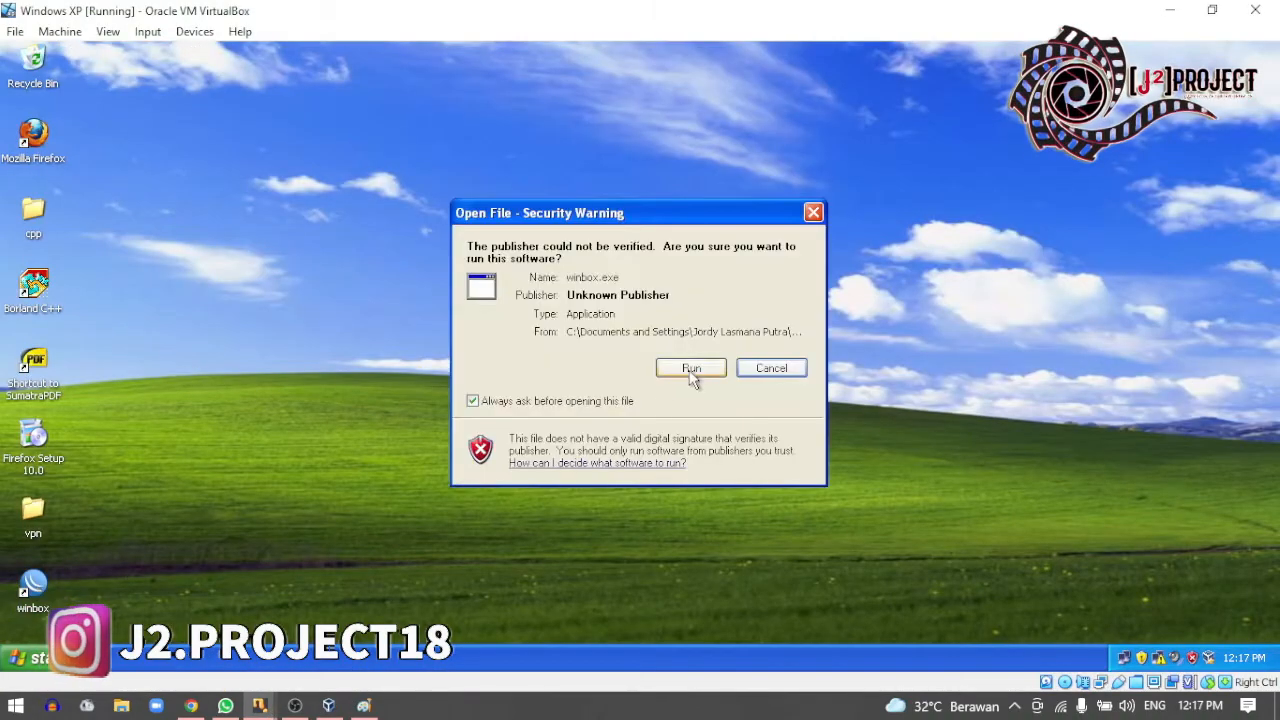
pyautogui.click(690, 370)
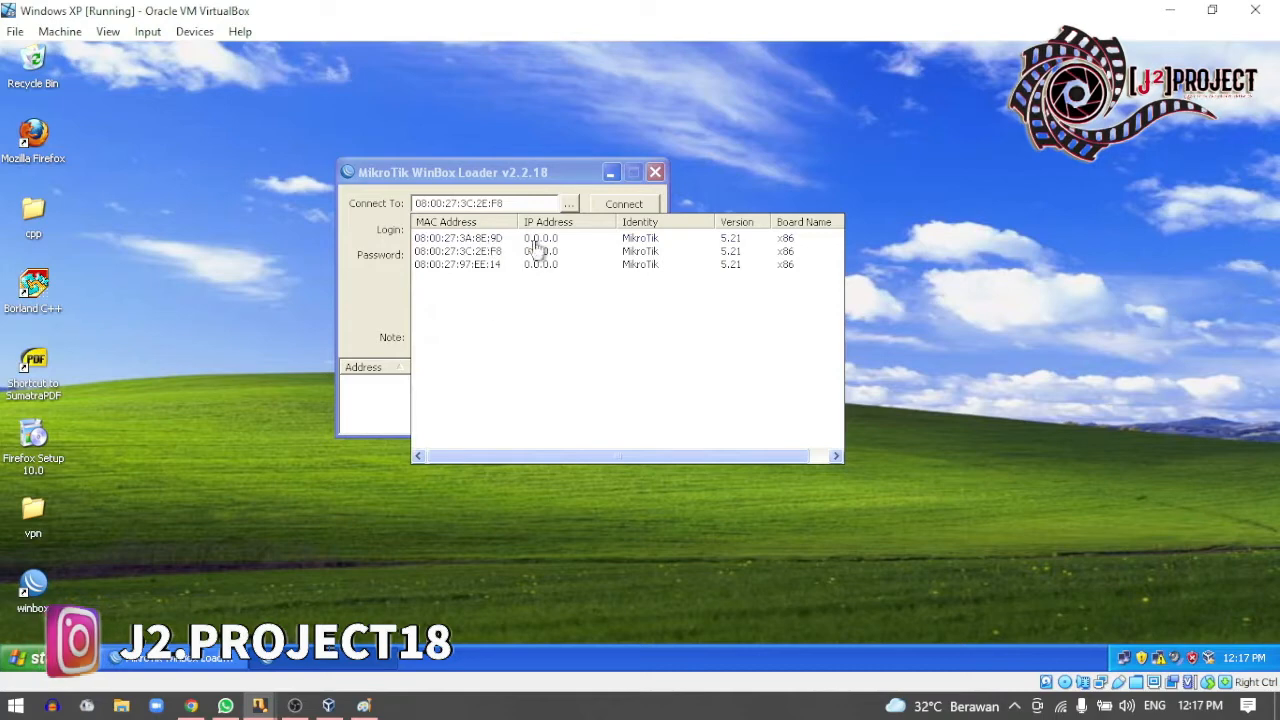
pyautogui.click(463, 240)
pyautogui.click(618, 209)
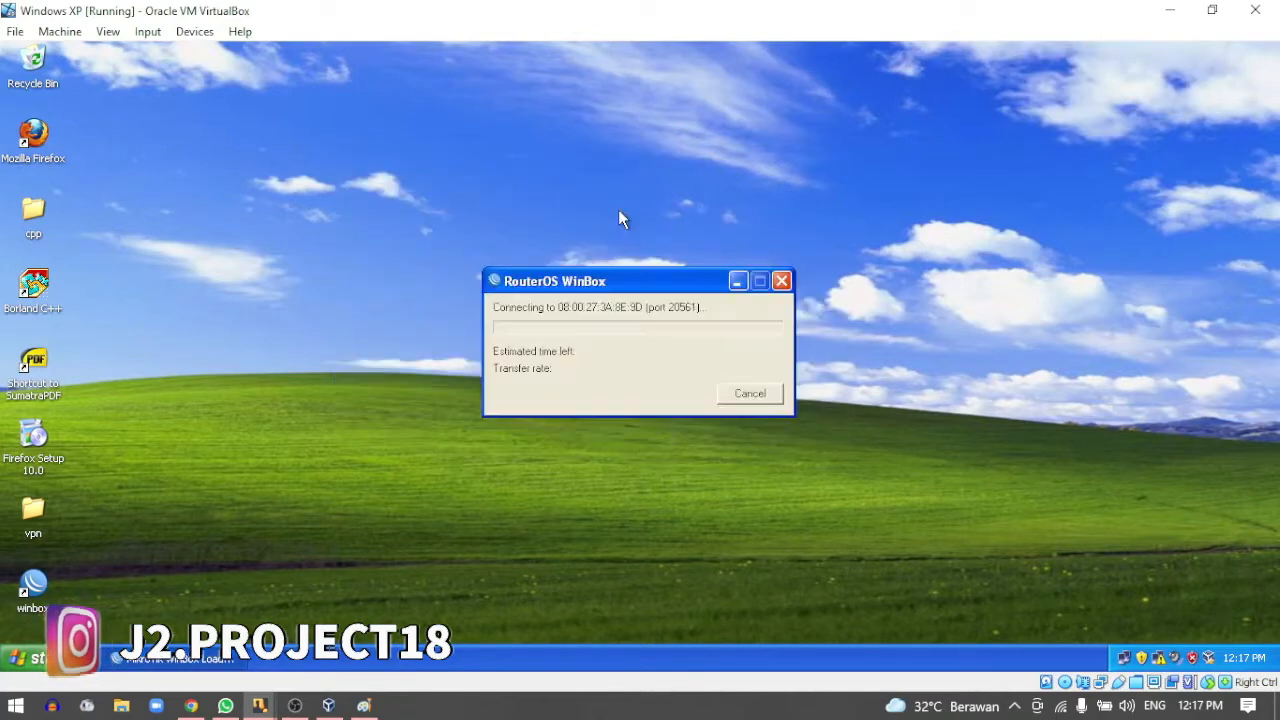
# - Open the router's interface list in WinBox
pyautogui.click(816, 483)
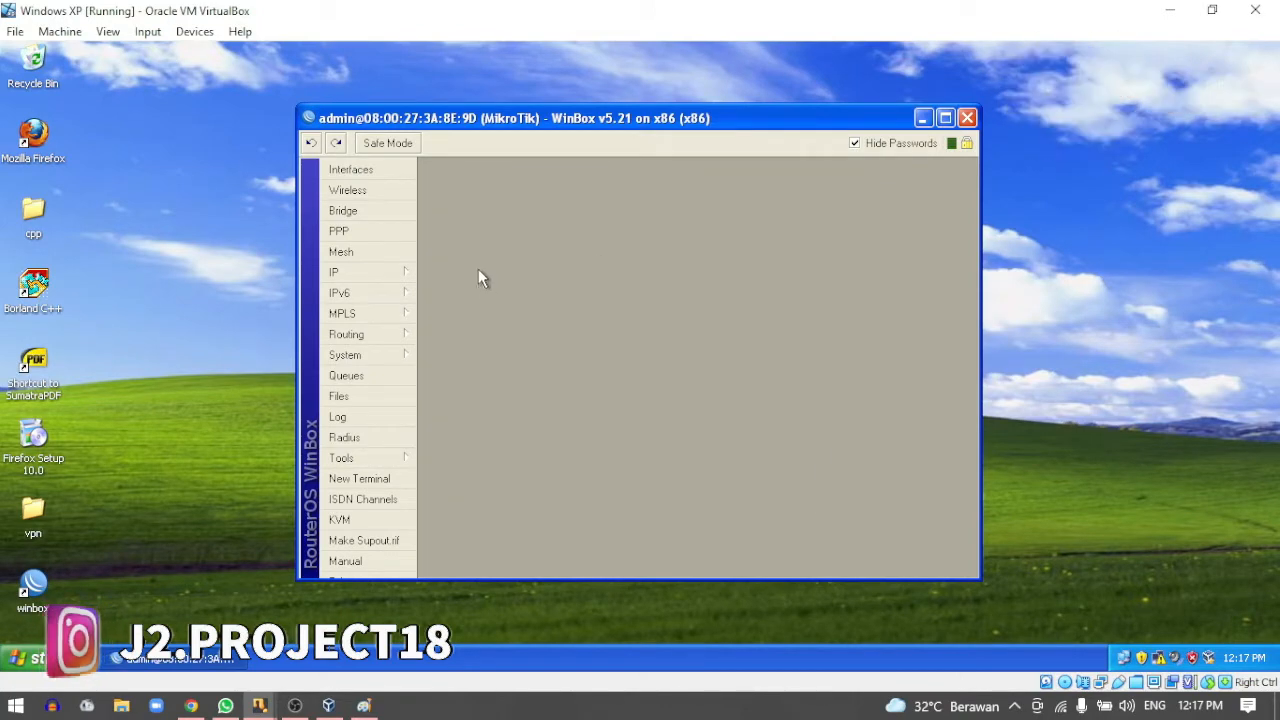
pyautogui.click(362, 171)
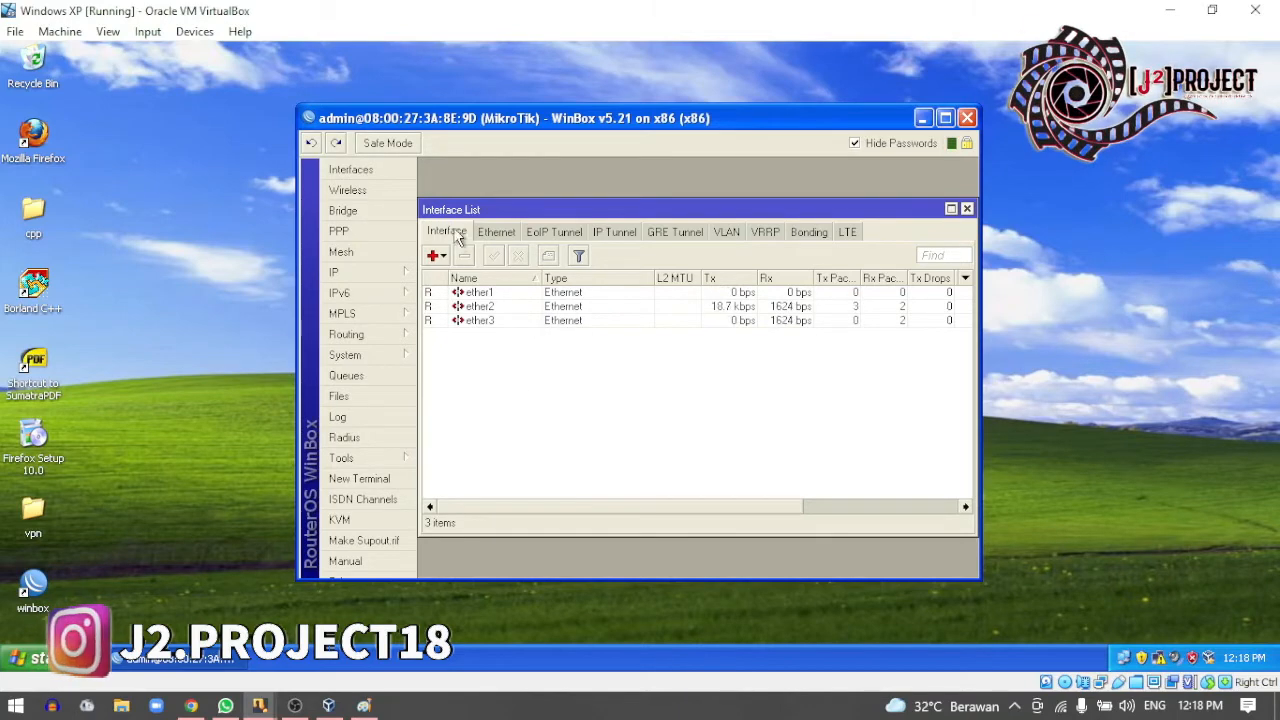
pyautogui.click(480, 293)
pyautogui.rightClick(479, 293)
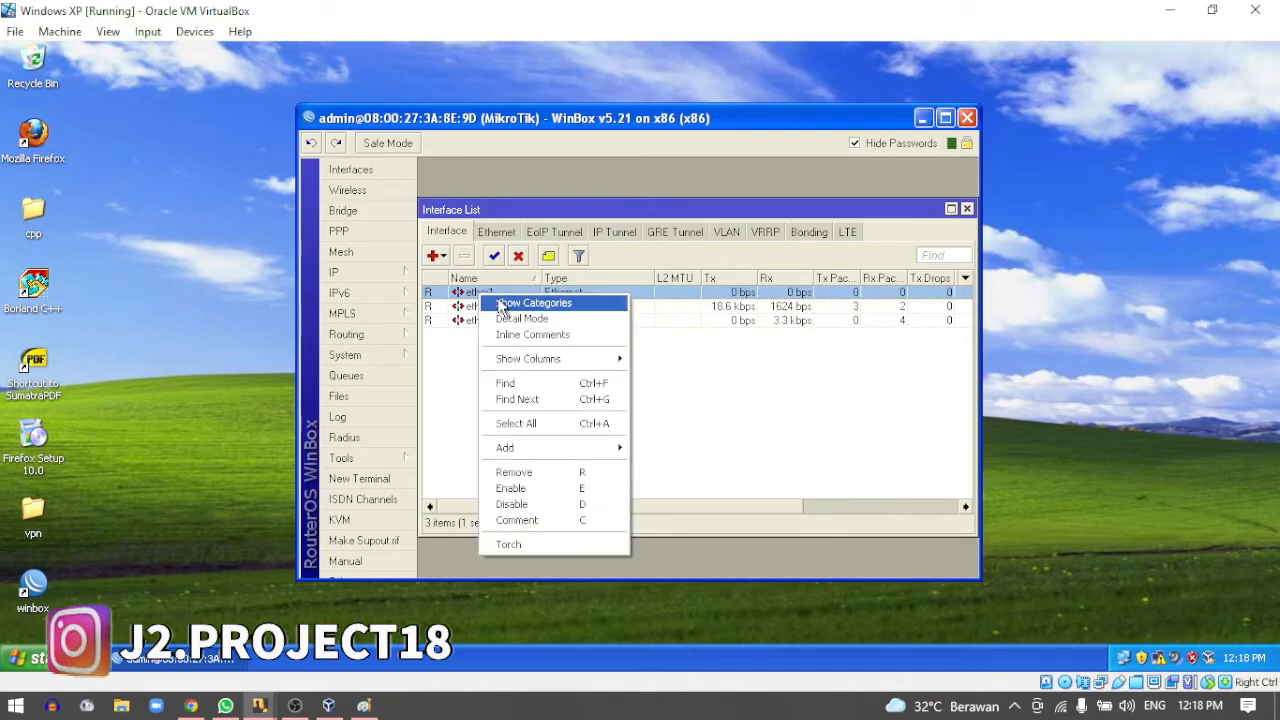
pyautogui.click(686, 403)
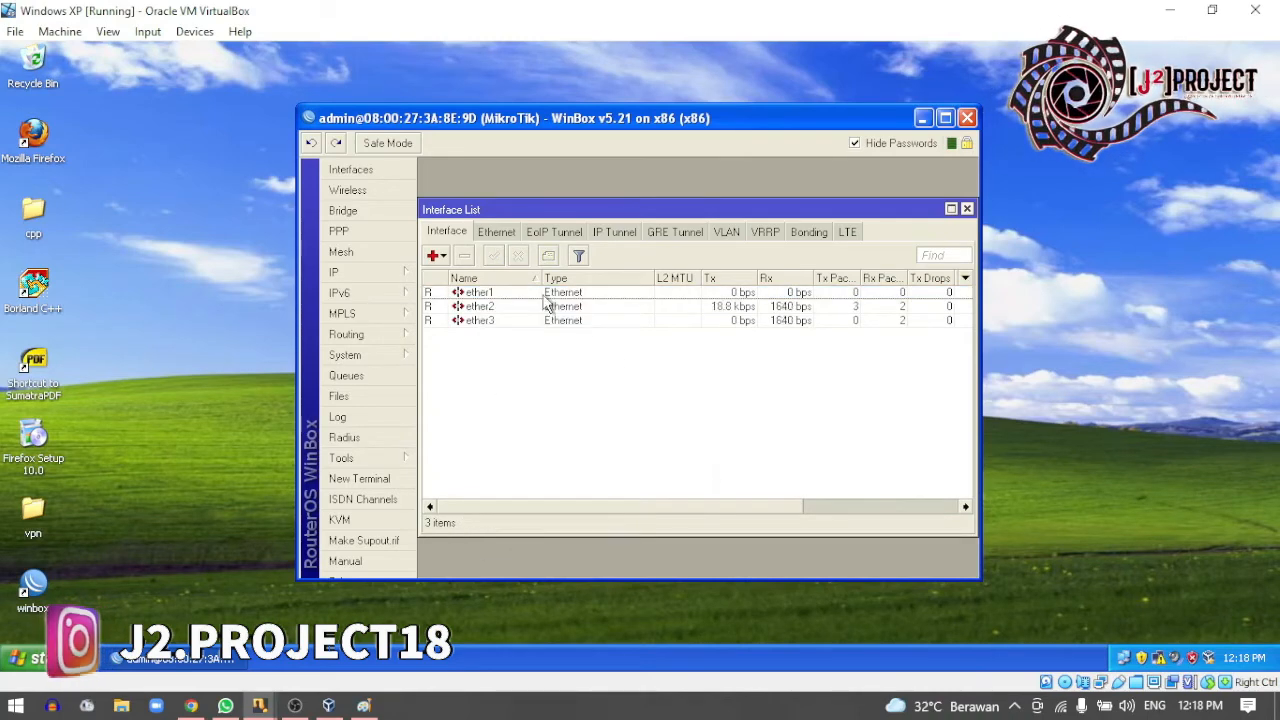
# - Rename the ether1 interface to Internet
pyautogui.click(491, 293)
pyautogui.rightClick(491, 293)
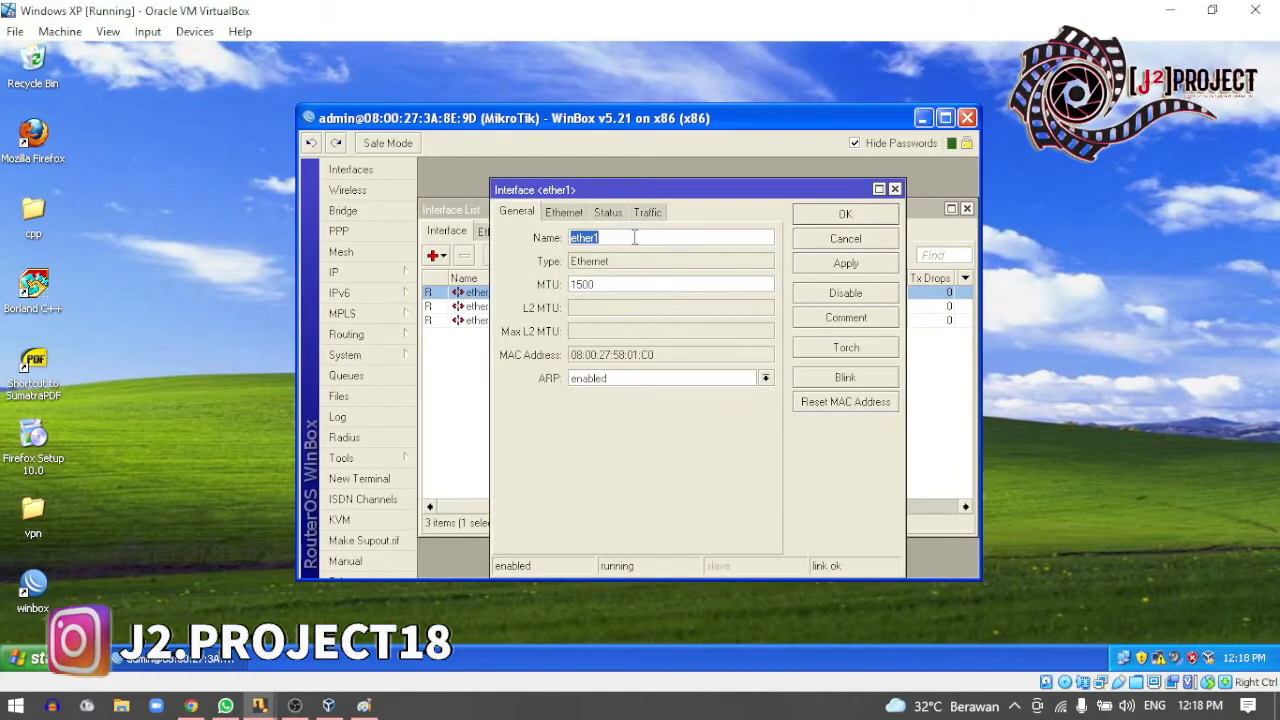
pyautogui.write('nternet')
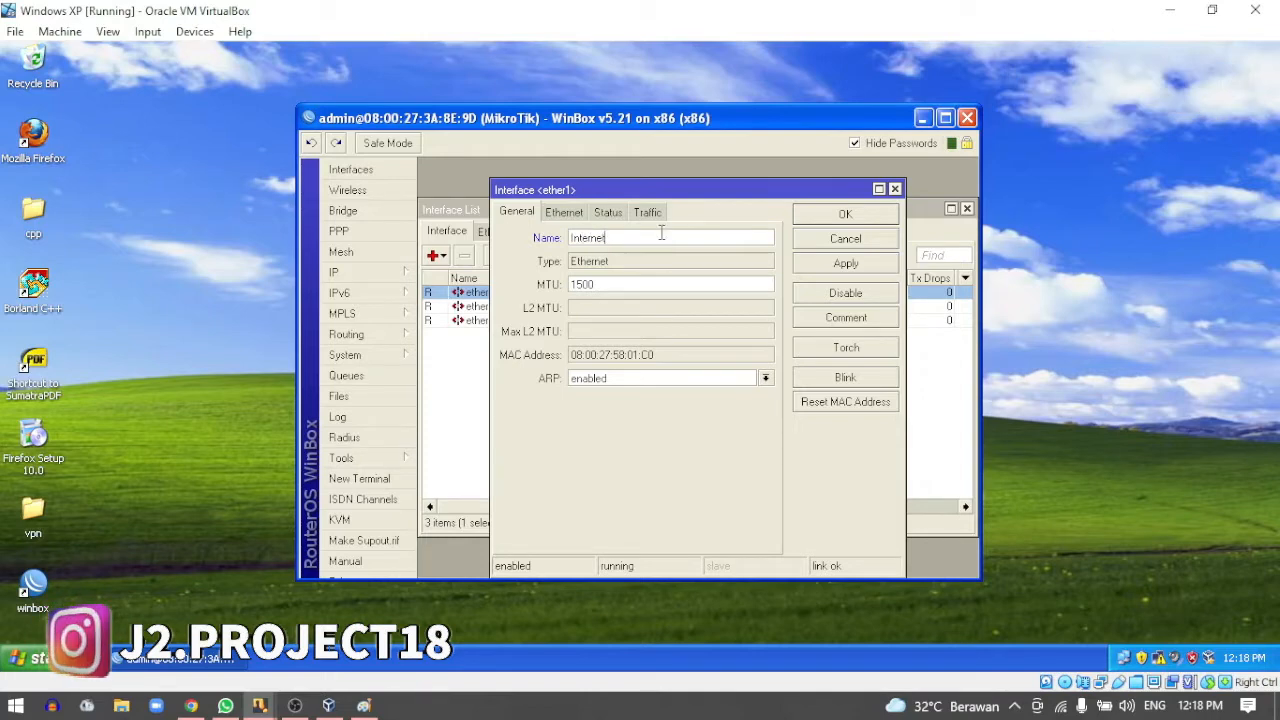
pyautogui.click(845, 213)
# - Rename the ether2 interface to local
pyautogui.doubleClick(484, 306)
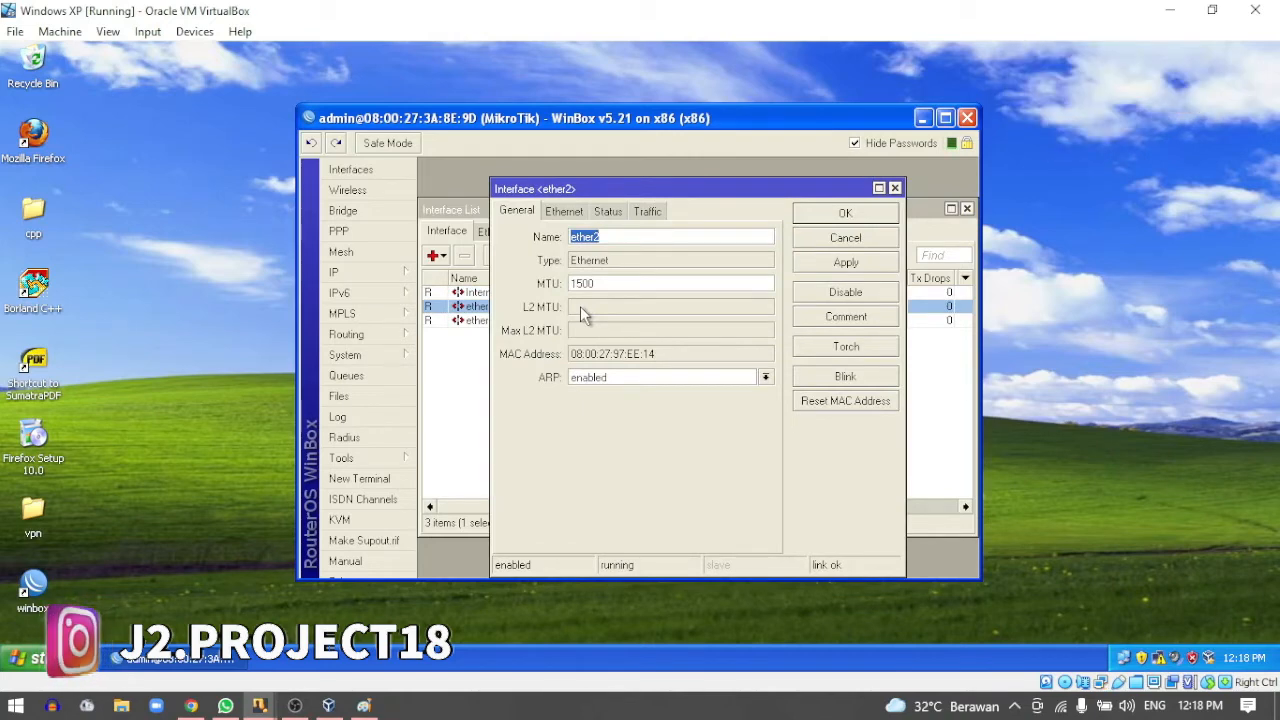
pyautogui.write('clien')
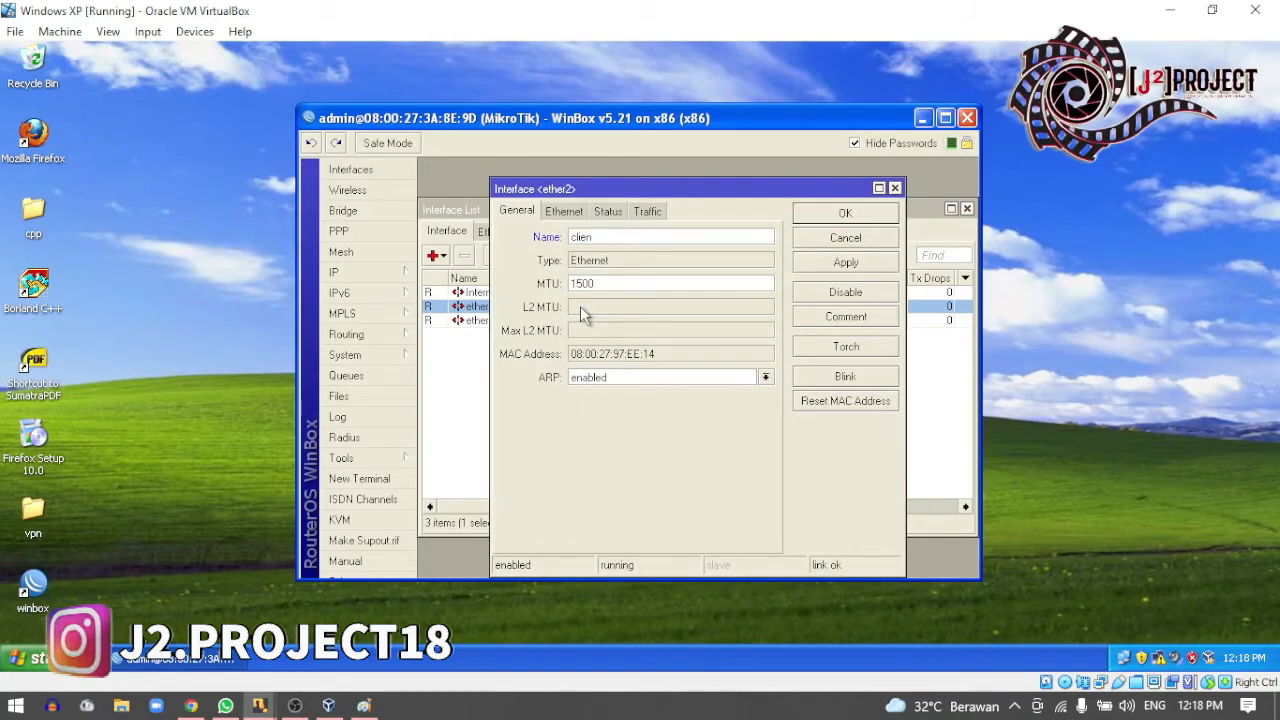
pyautogui.write('t1')
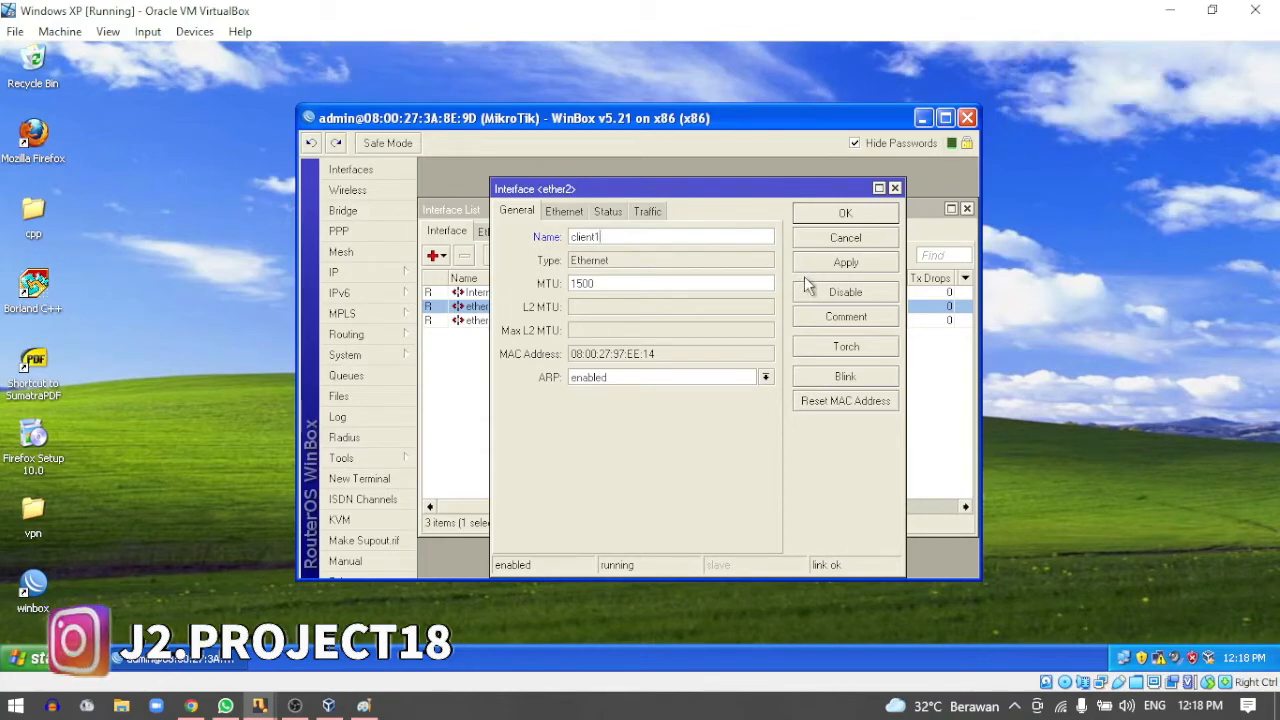
pyautogui.press('BackSpace')
pyautogui.press('BackSpace')
pyautogui.press('BackSpace')
pyautogui.press('BackSpace')
pyautogui.press('BackSpace')
pyautogui.press('BackSpace')
pyautogui.press('BackSpace')
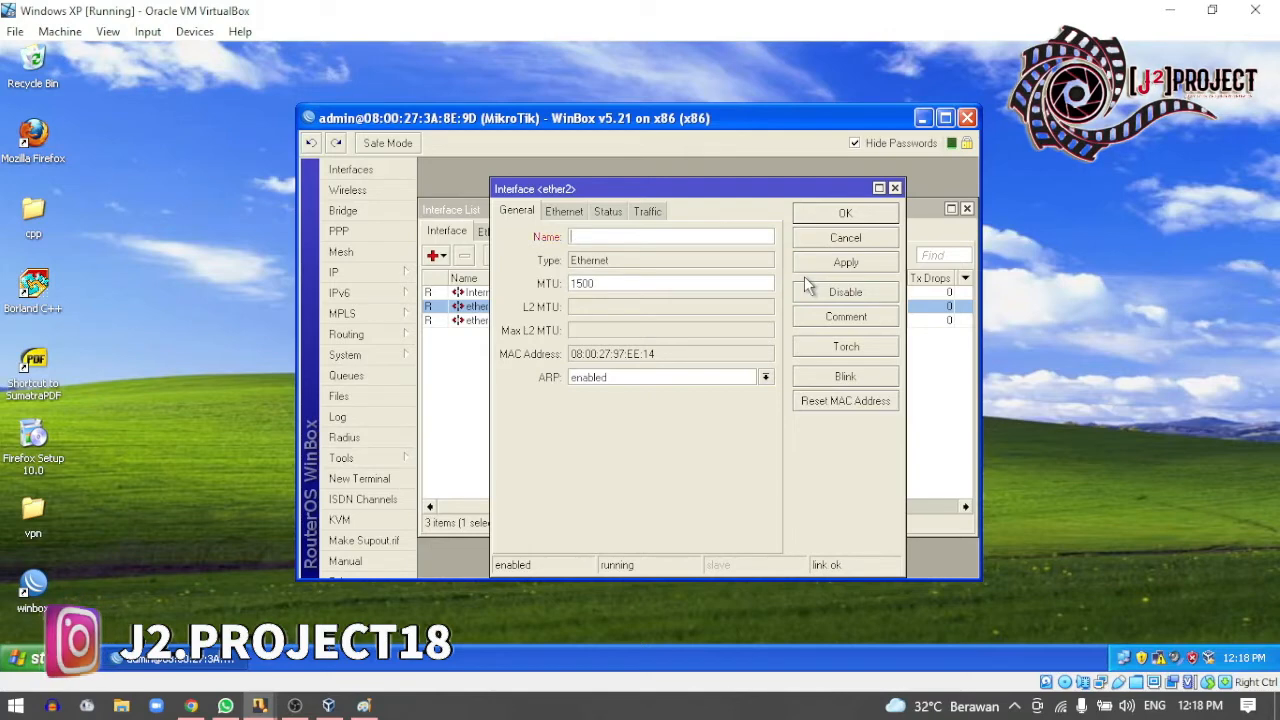
pyautogui.write('local')
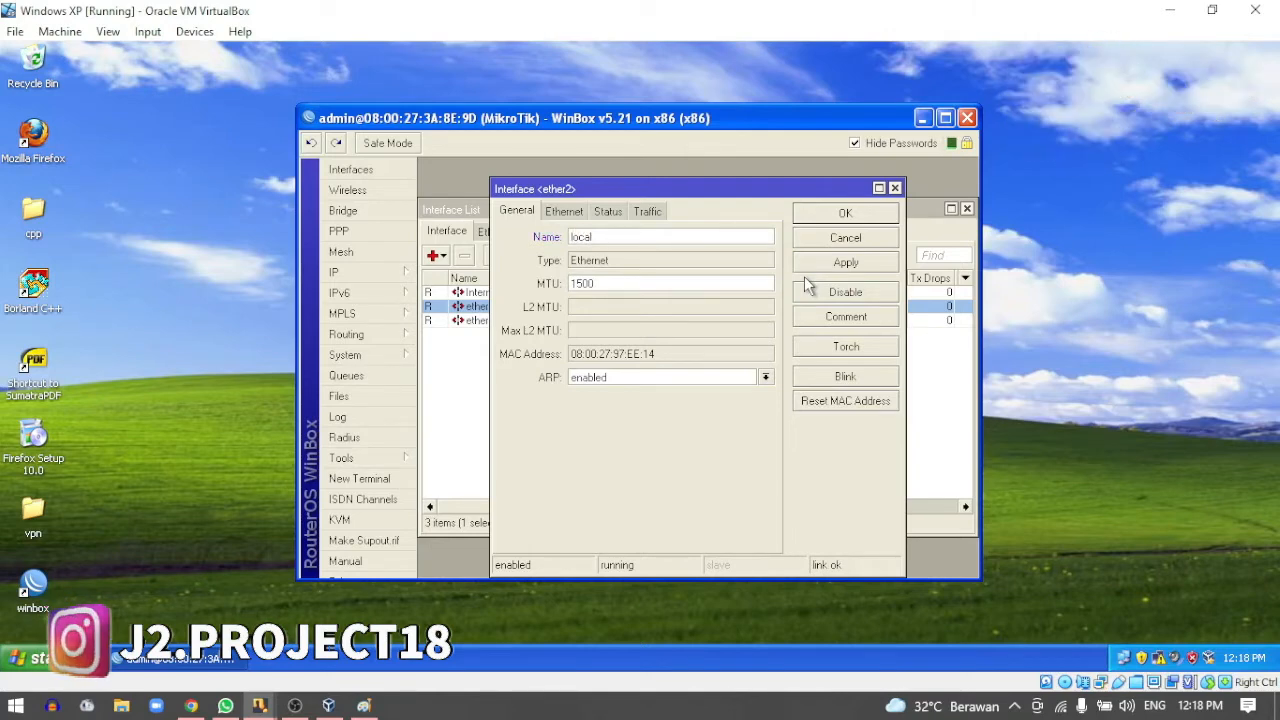
pyautogui.click(857, 212)
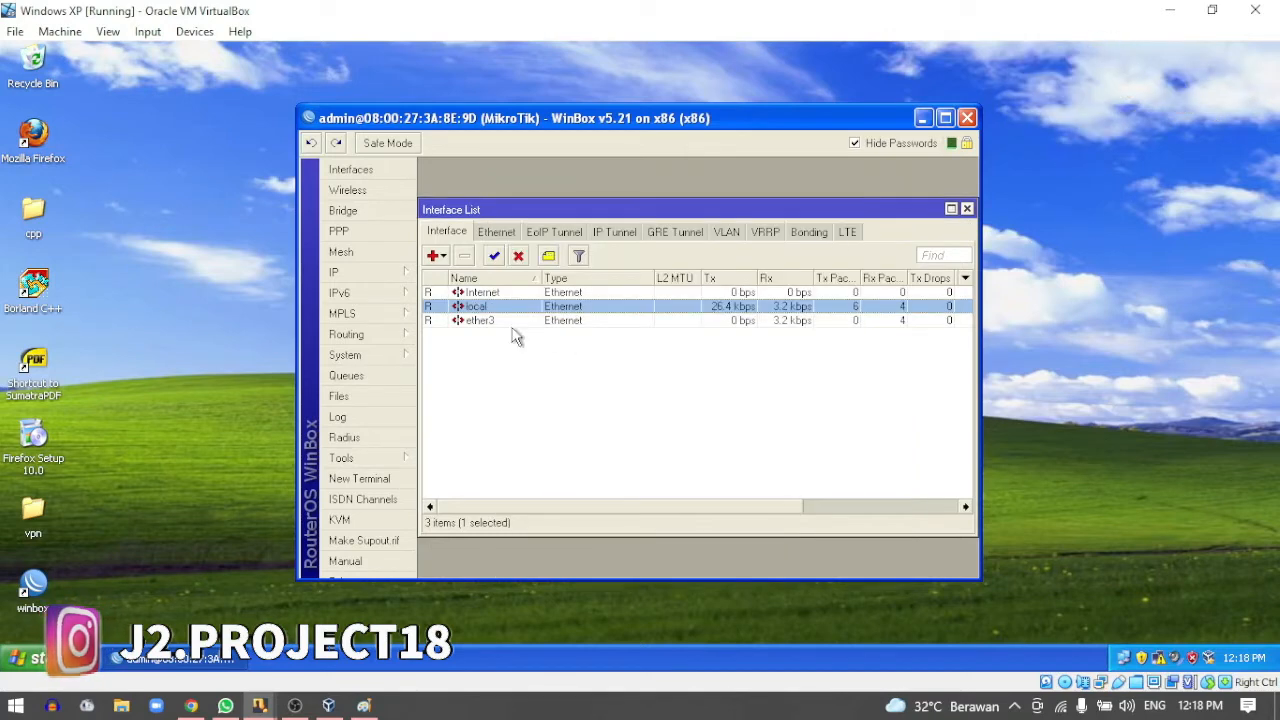
# - Rename the Internet interface to public
pyautogui.click(504, 292)
pyautogui.doubleClick(504, 292)
pyautogui.write('p')
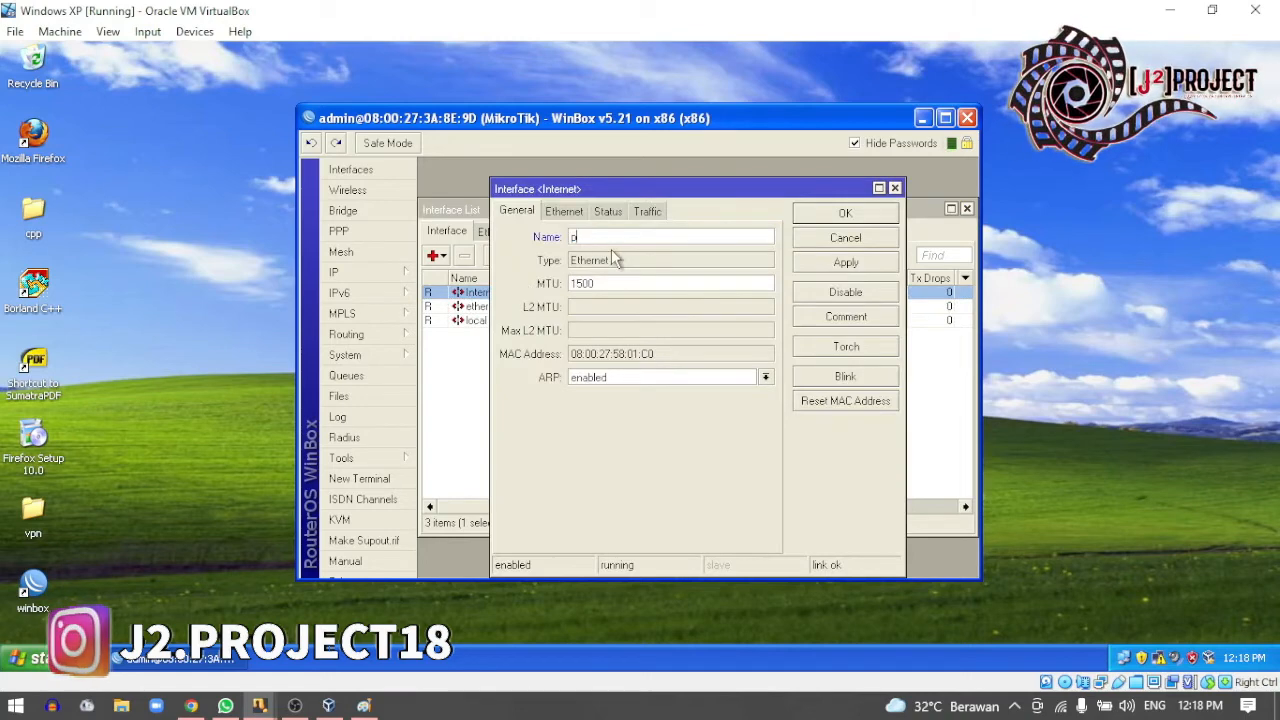
pyautogui.write('ublic')
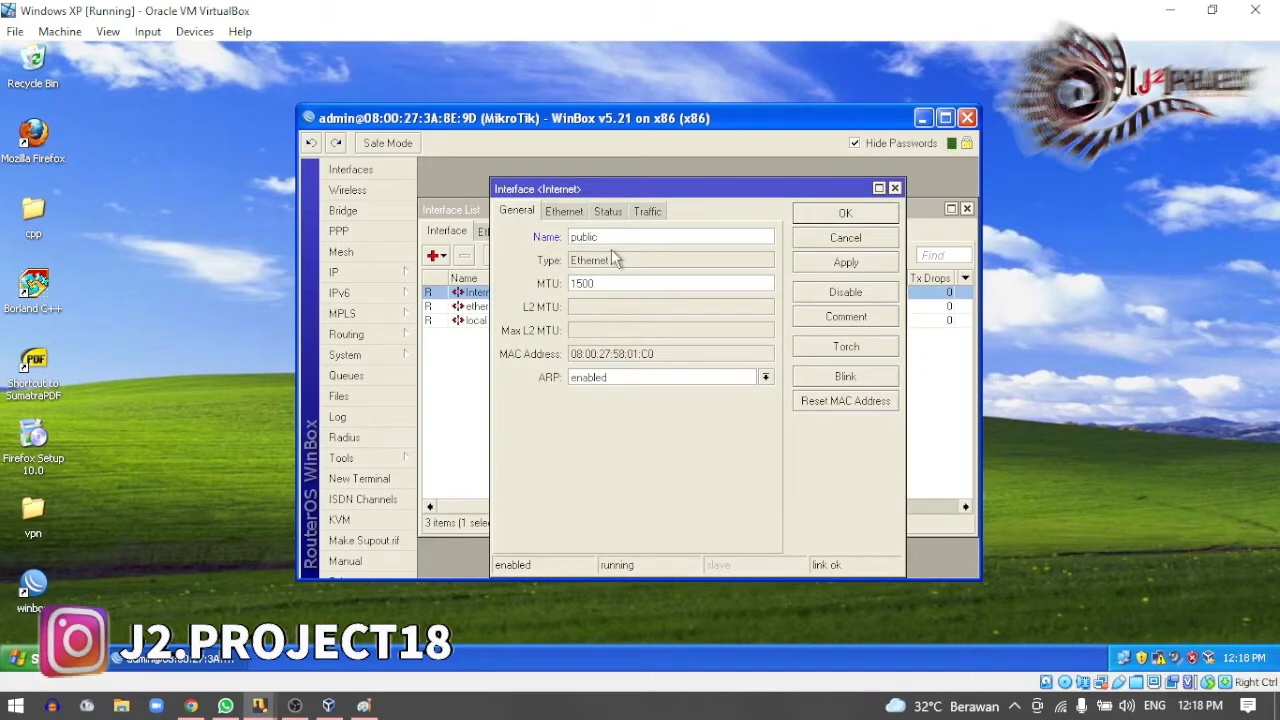
pyautogui.click(850, 212)
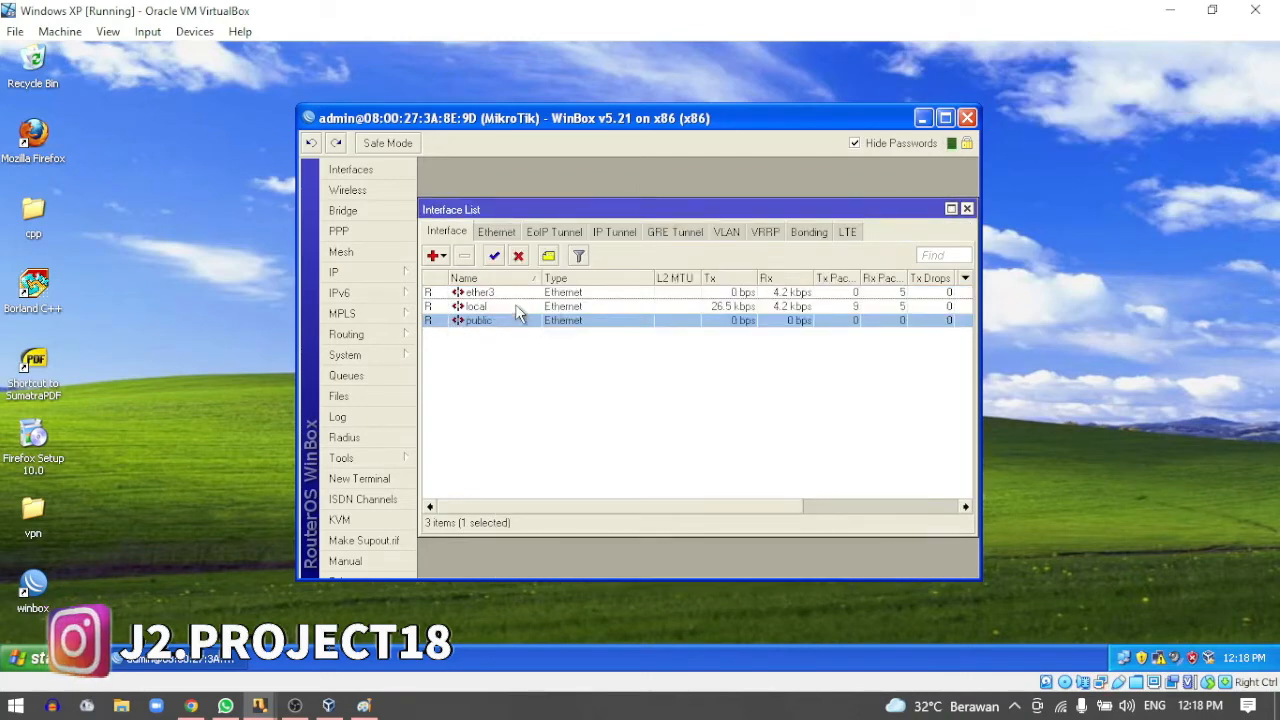
# - Rename the ether3 interface to dhcp
pyautogui.doubleClick(506, 293)
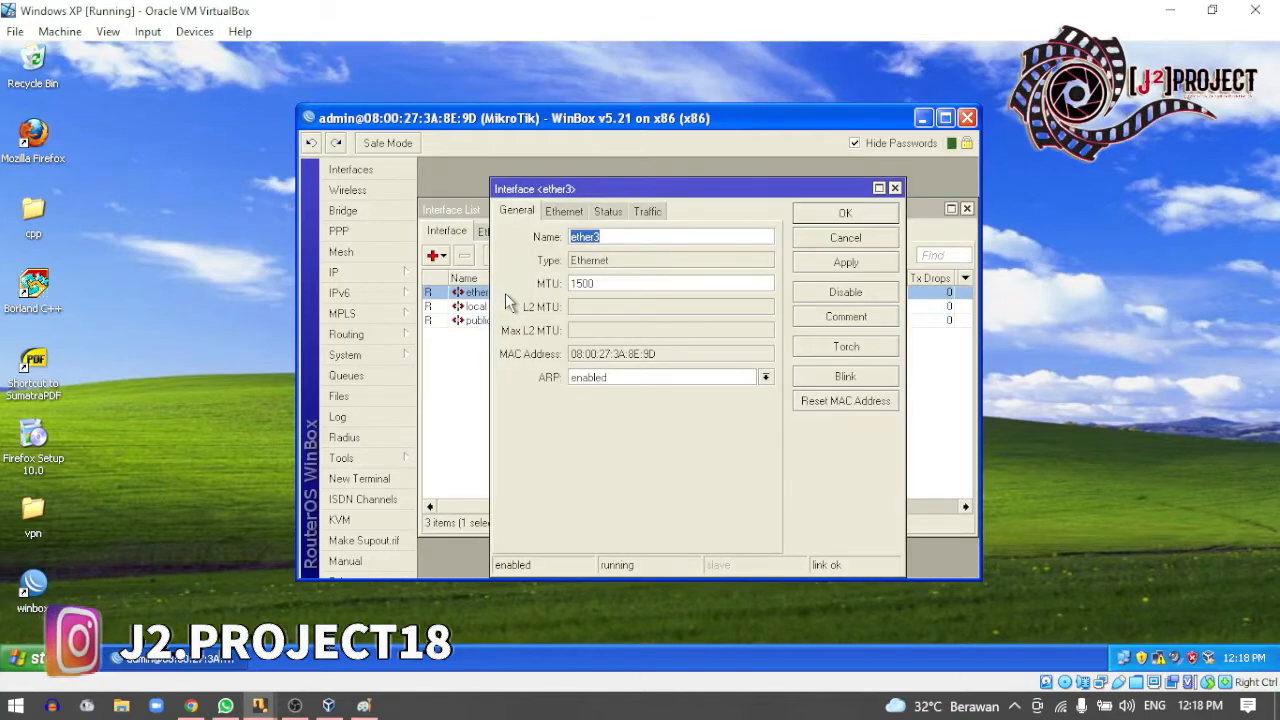
pyautogui.write('dhcp')
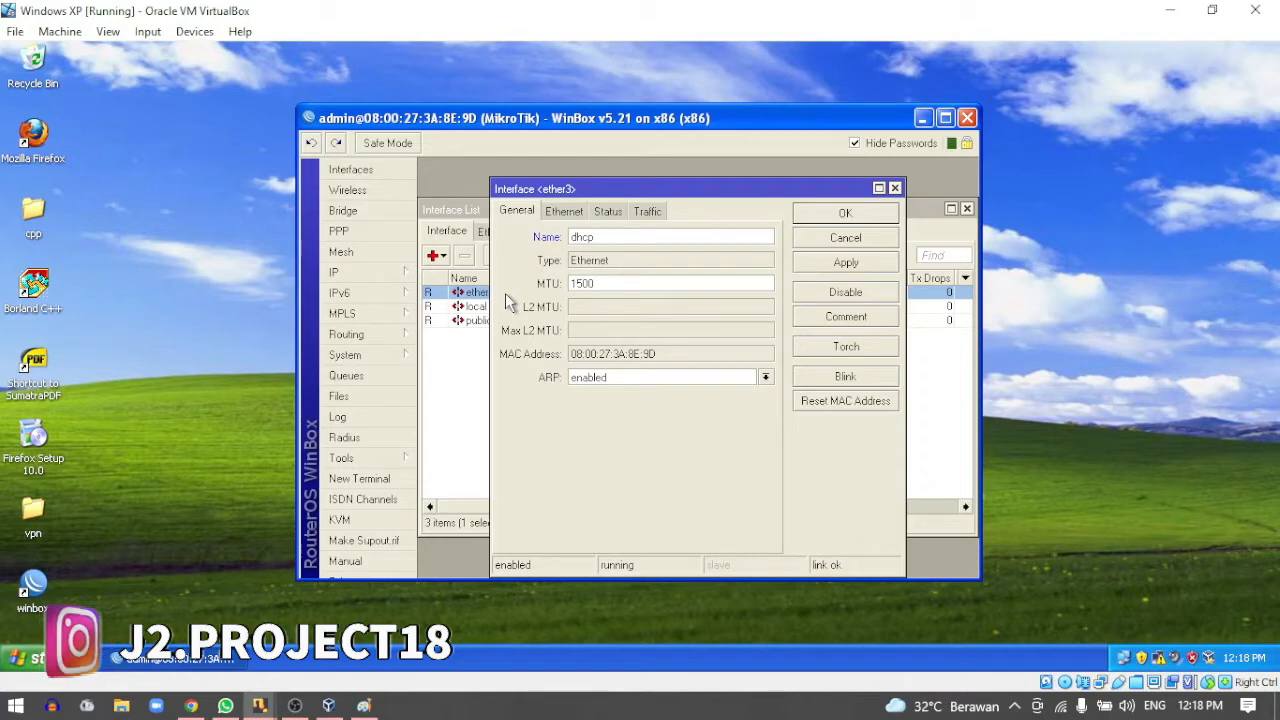
pyautogui.click(870, 214)
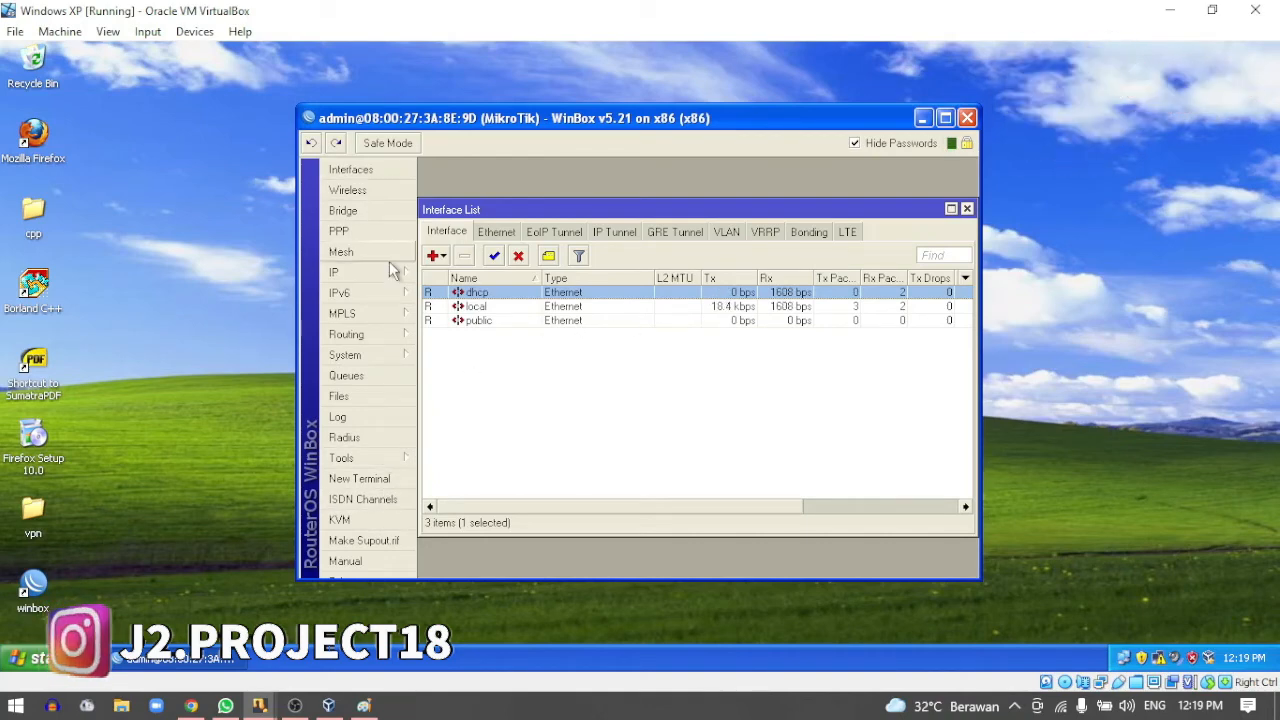
# - Set the router's system identity to MikroTikA and apply it
pyautogui.click(381, 357)
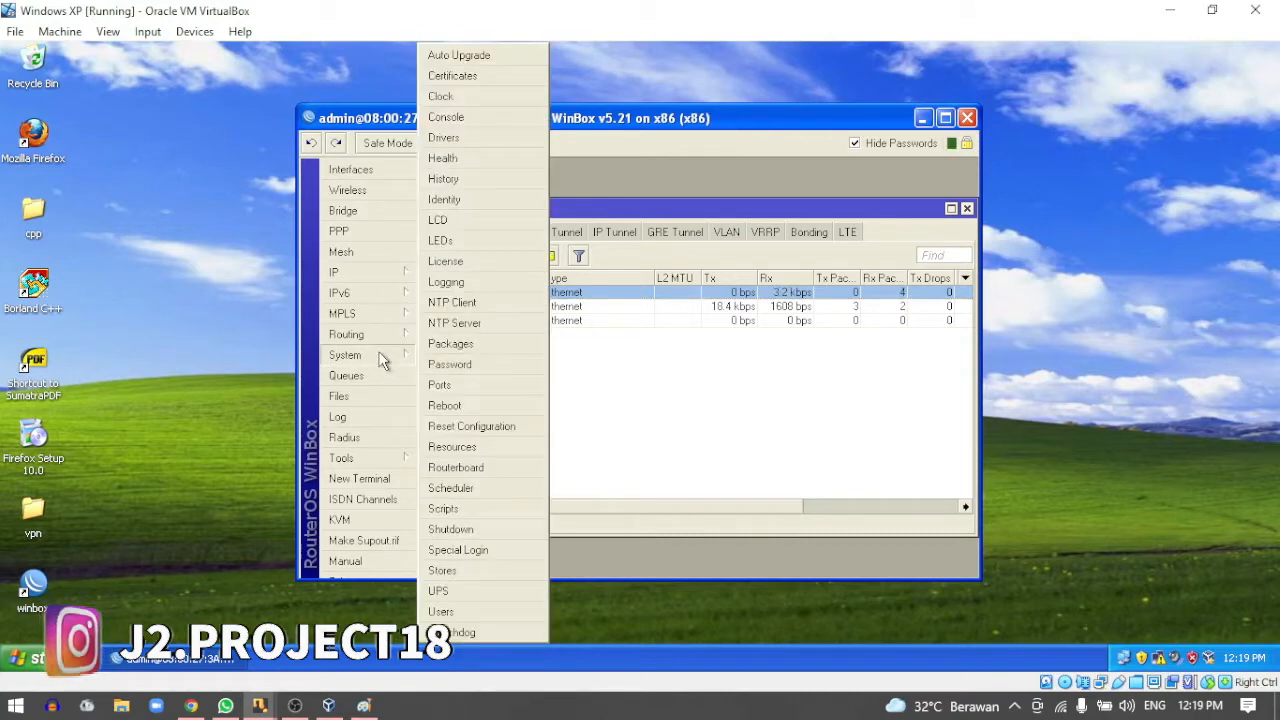
pyautogui.click(461, 199)
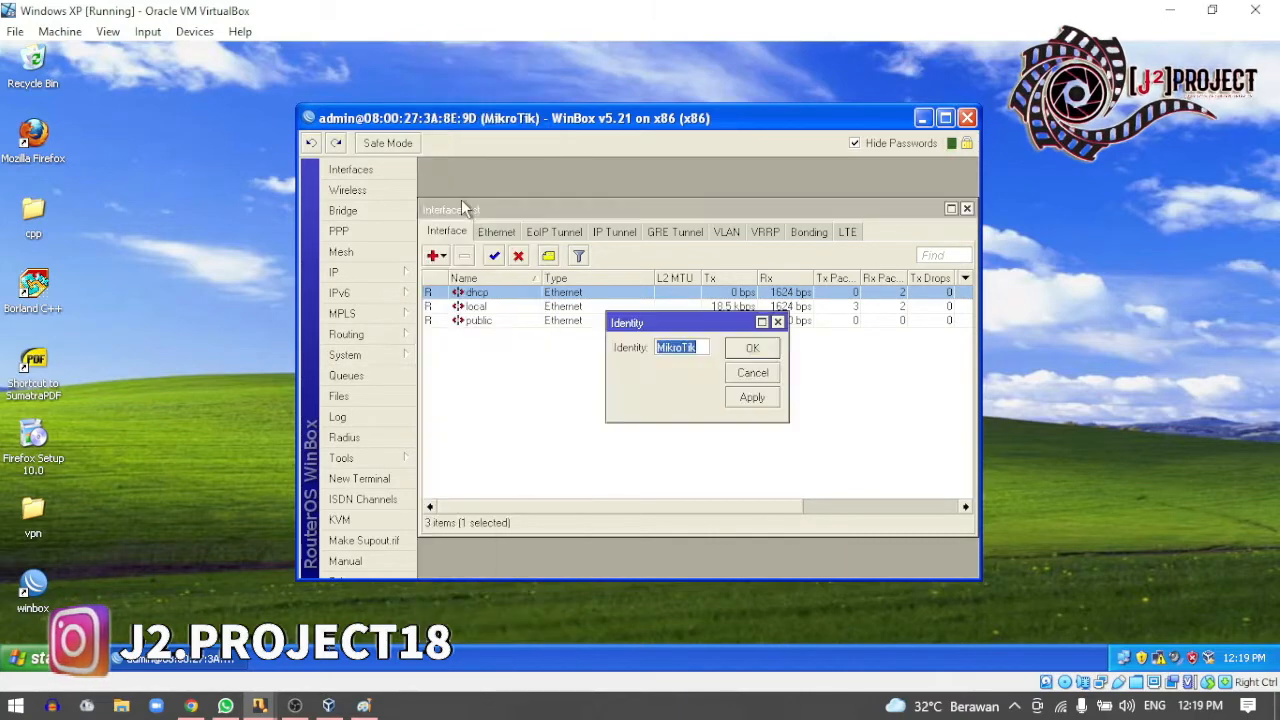
pyautogui.click(704, 350)
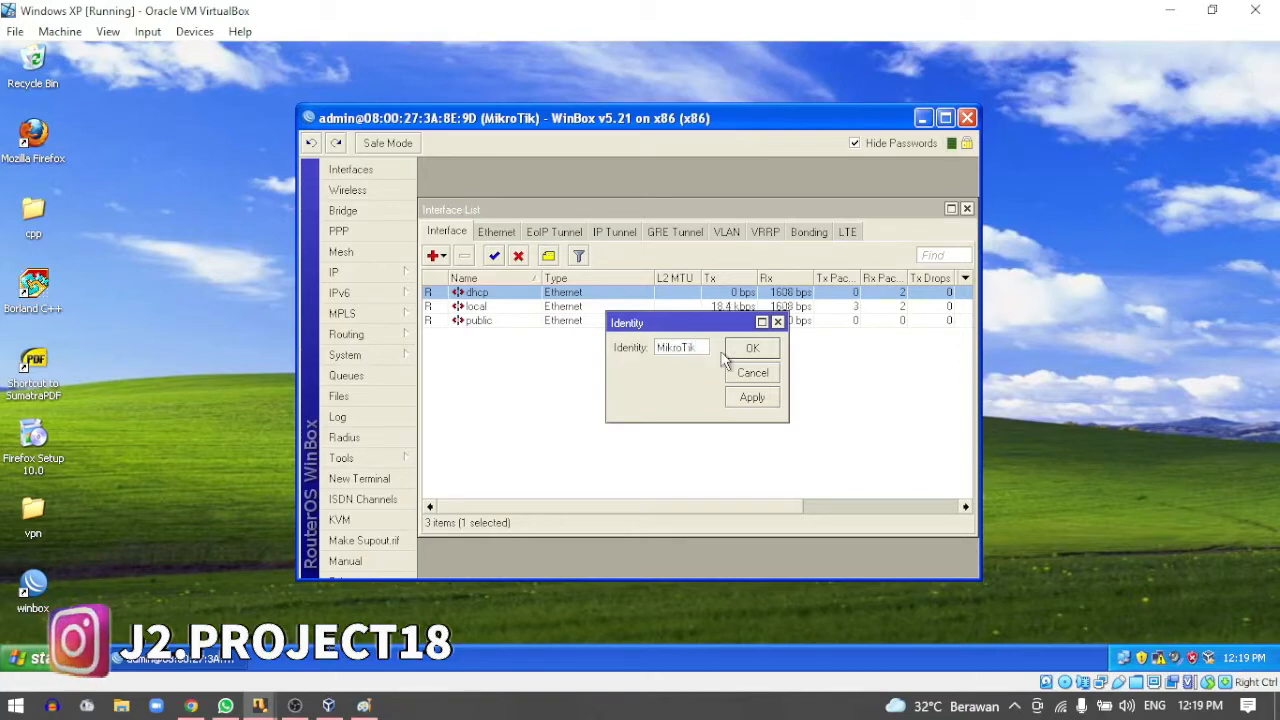
pyautogui.write('A')
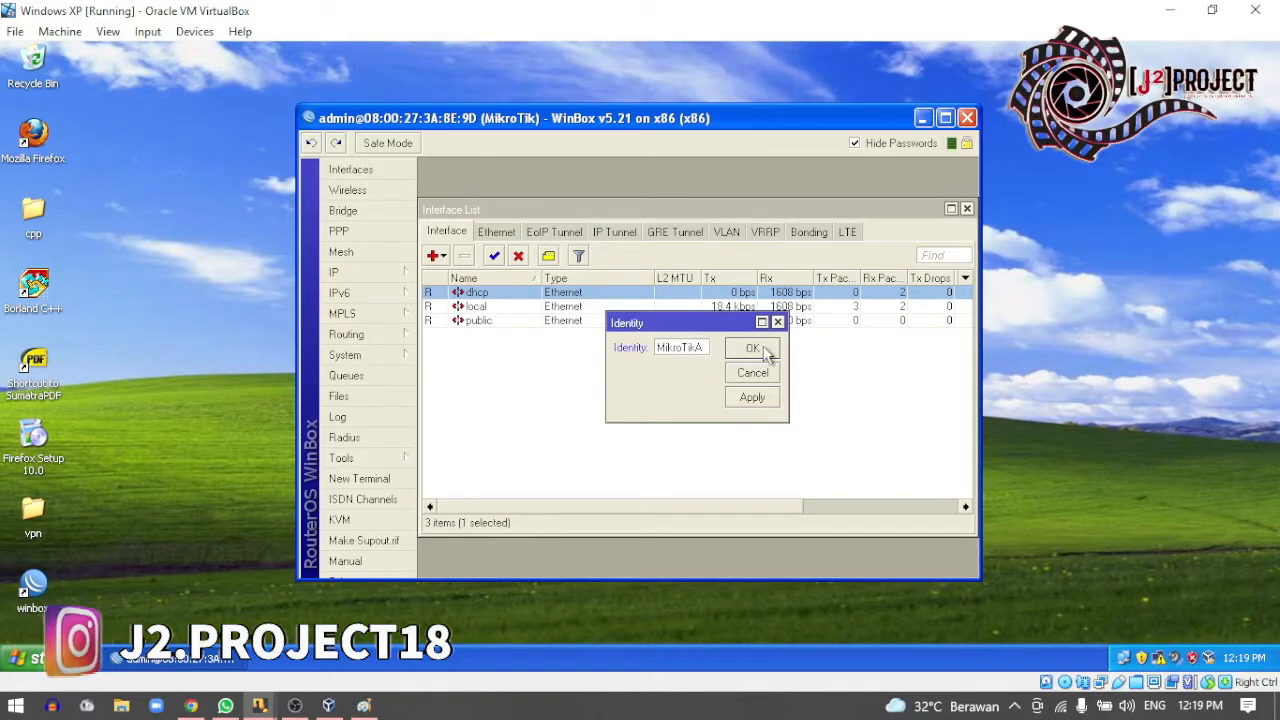
pyautogui.click(752, 398)
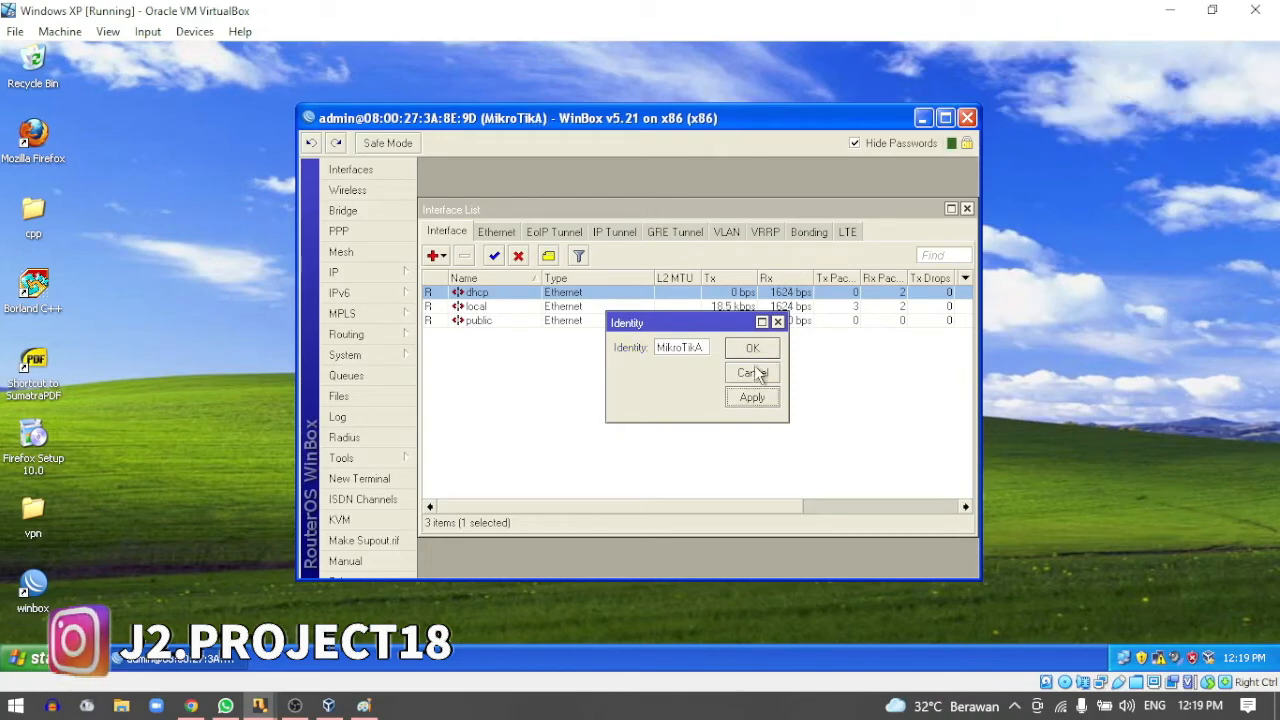
pyautogui.click(752, 350)
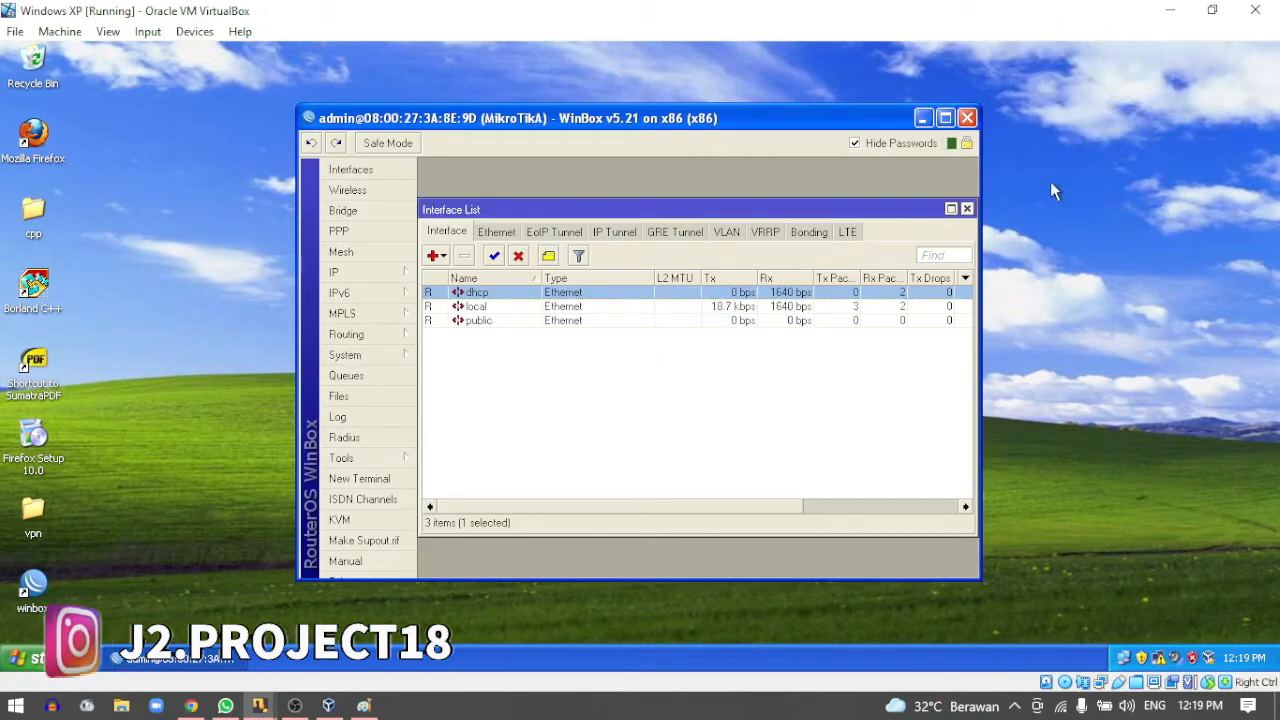
# - Maximize WinBox and start a new IP address entry for the public interface with address 192.168.137.10
pyautogui.click(945, 119)
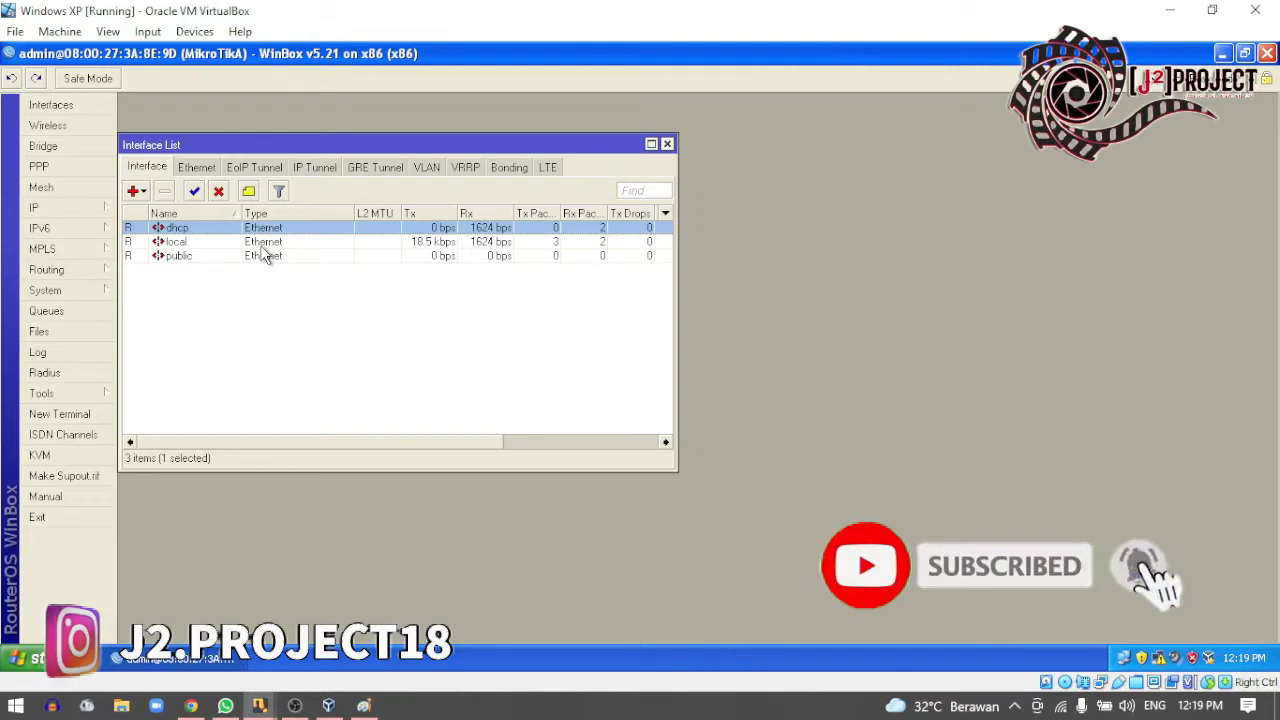
pyautogui.click(95, 212)
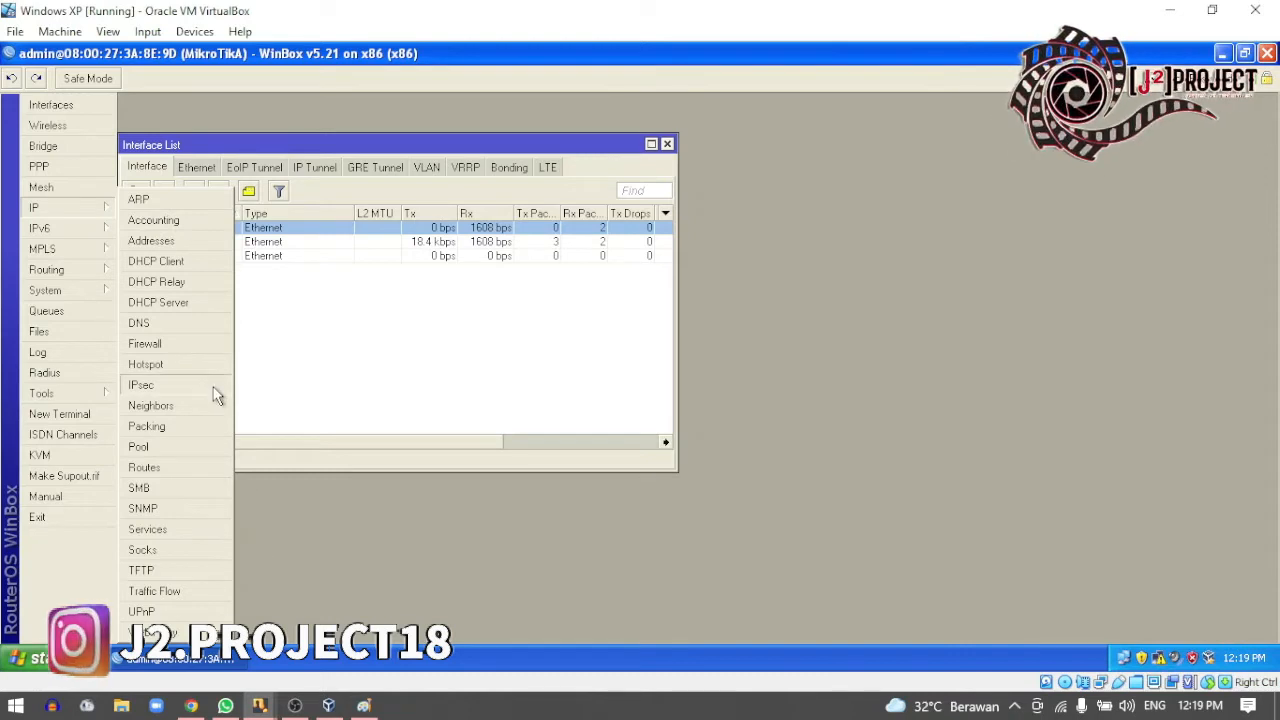
pyautogui.click(180, 240)
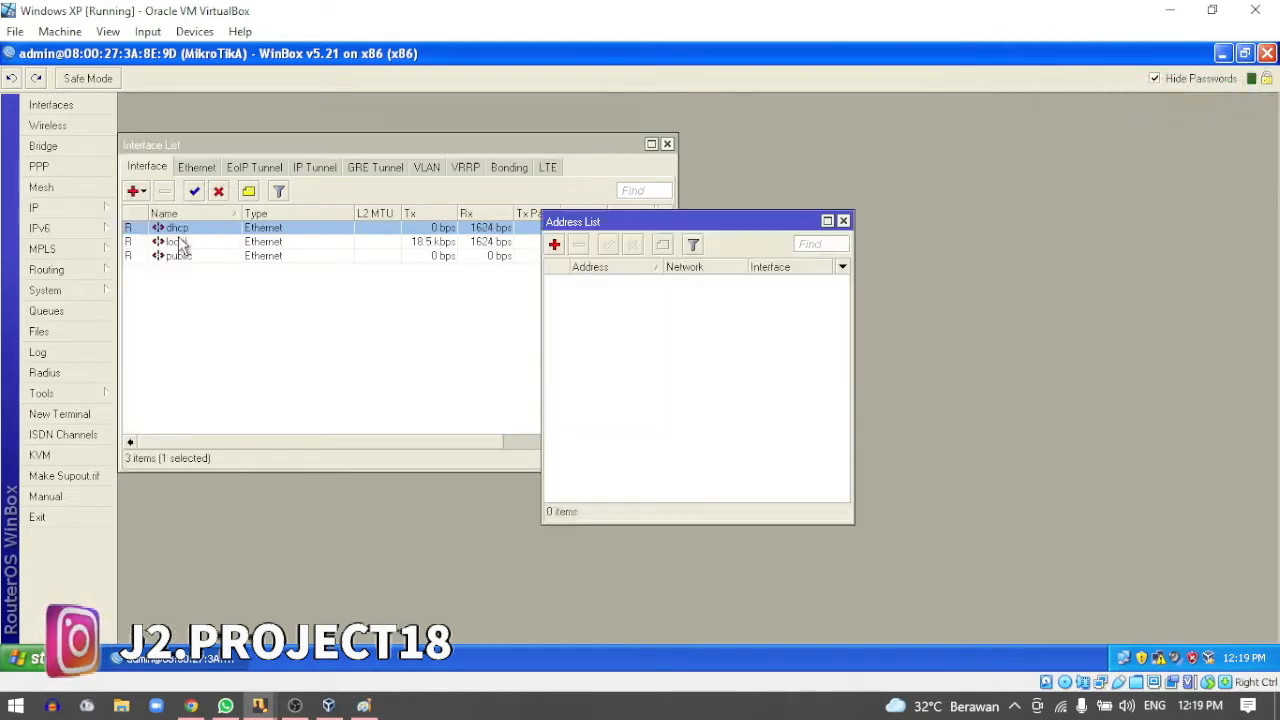
pyautogui.click(556, 244)
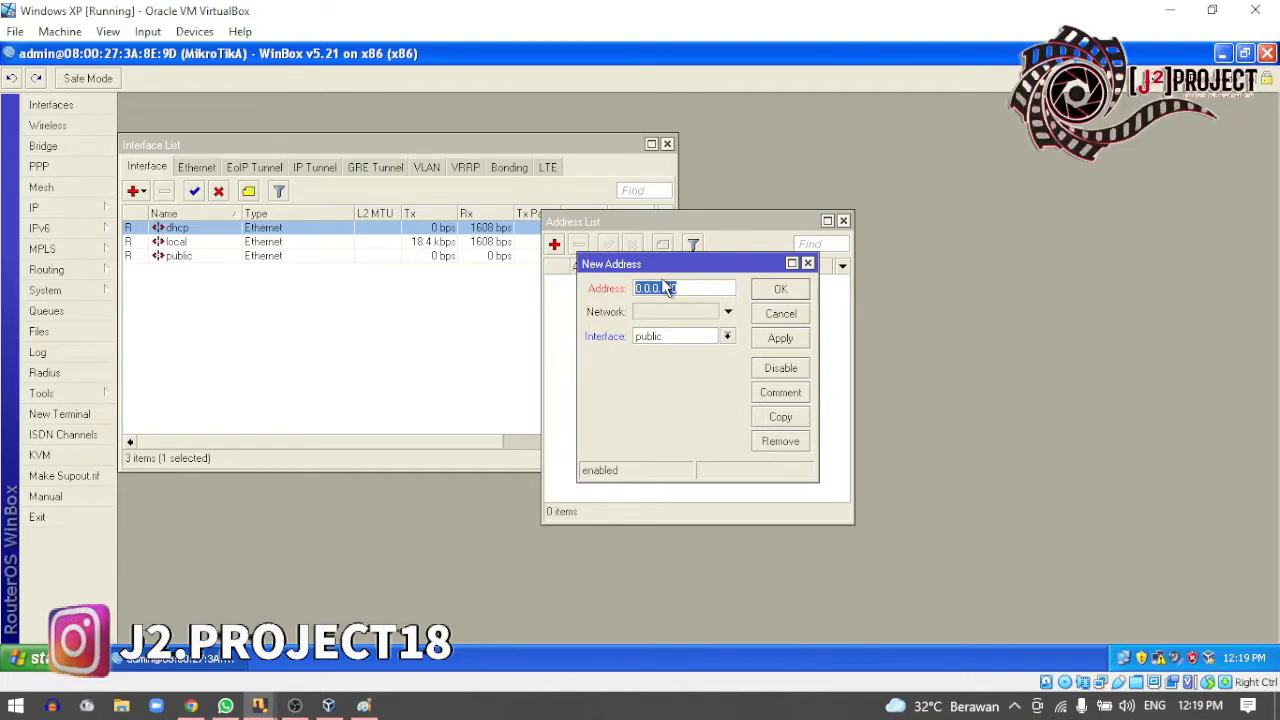
pyautogui.write('192')
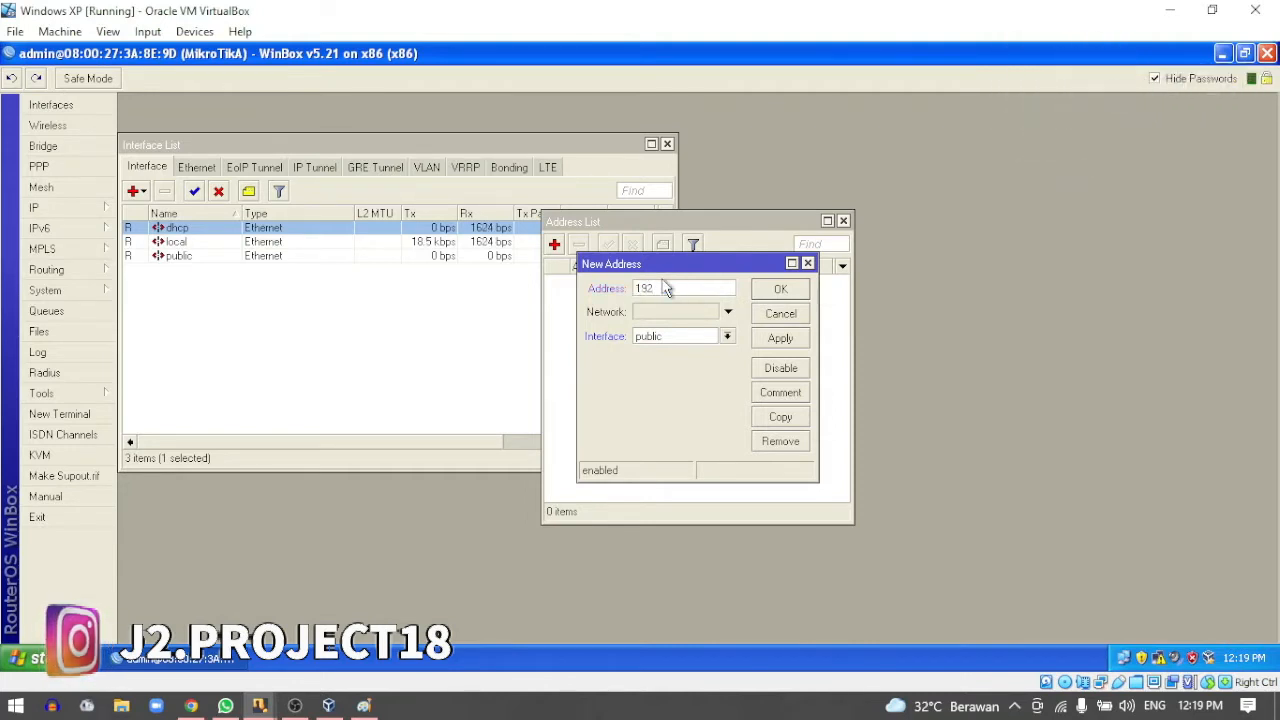
pyautogui.write('.1')
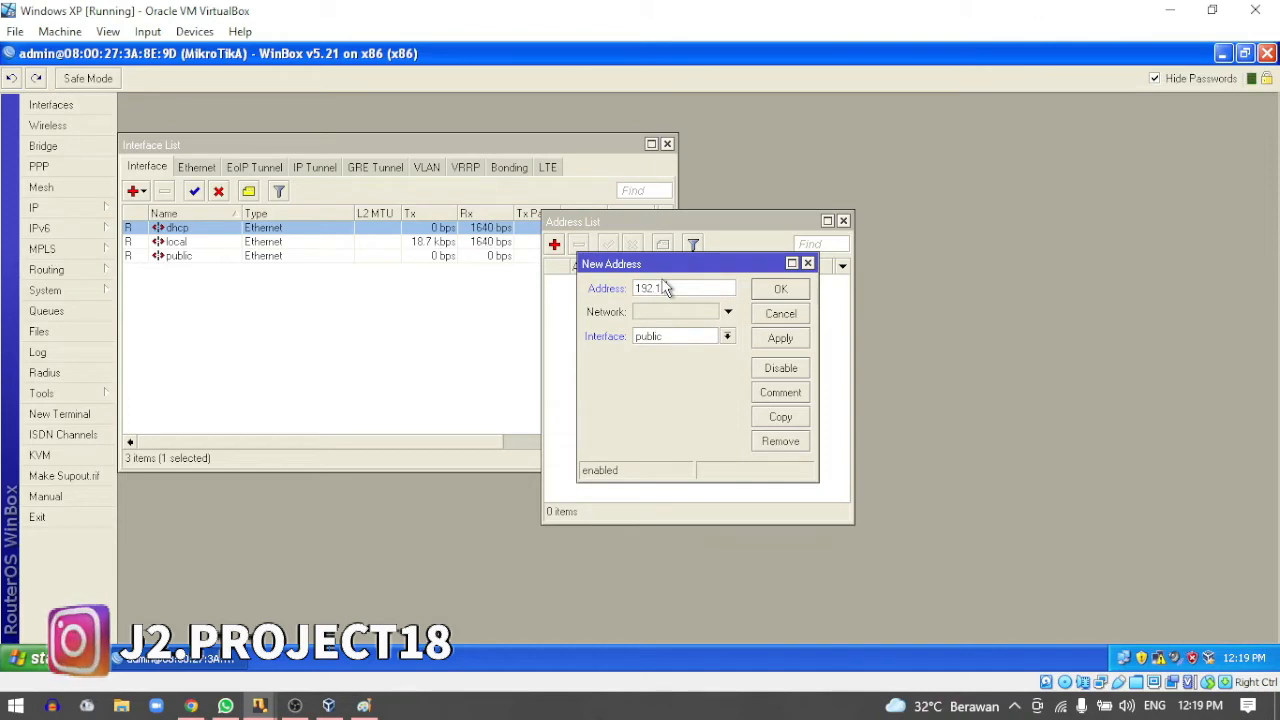
pyautogui.write('68.137.10')
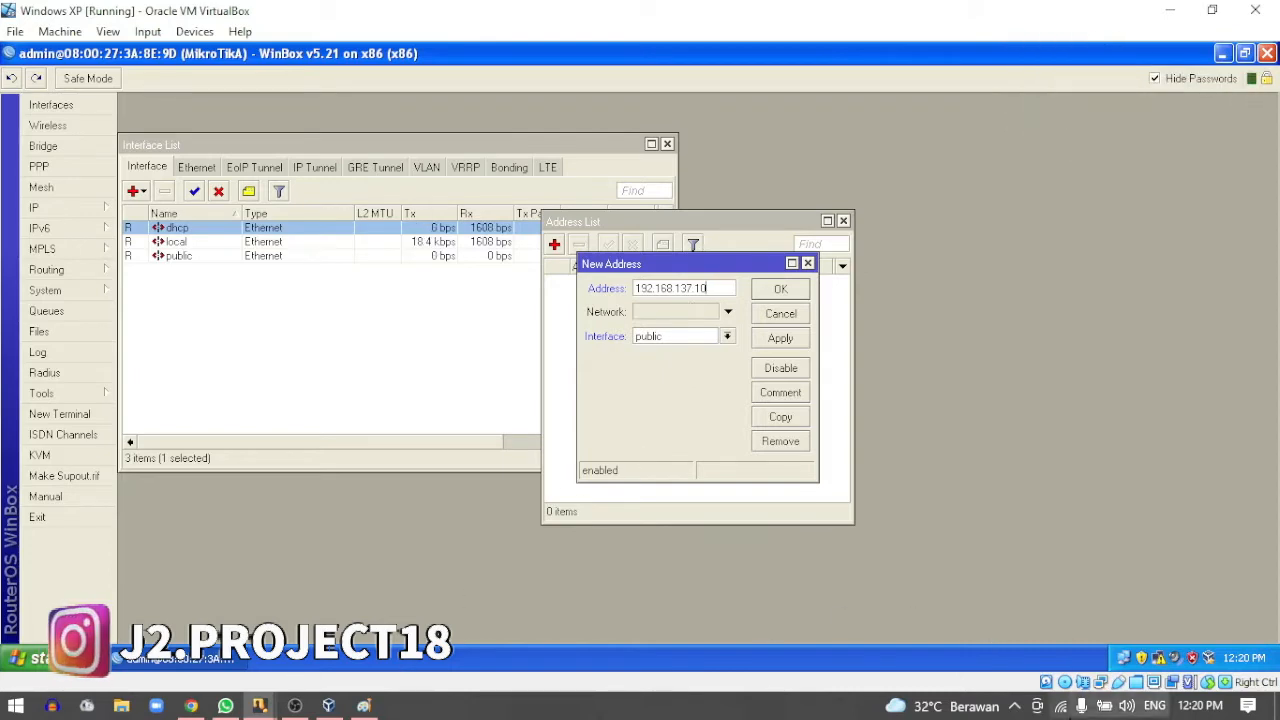
# - Switch to the Windows host's Network Connections and inspect the Wi-Fi adapter's properties, leaving them as they are
pyautogui.rightClick(1062, 707)
pyautogui.click(1080, 688)
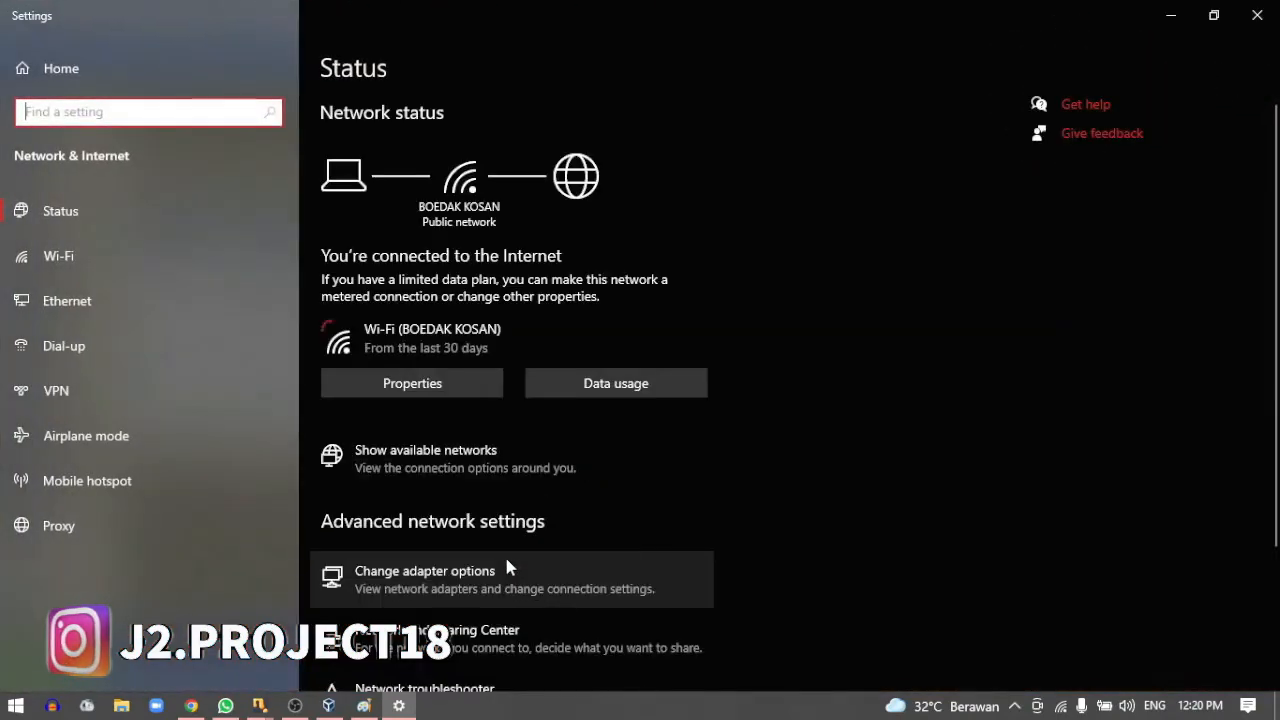
pyautogui.click(473, 575)
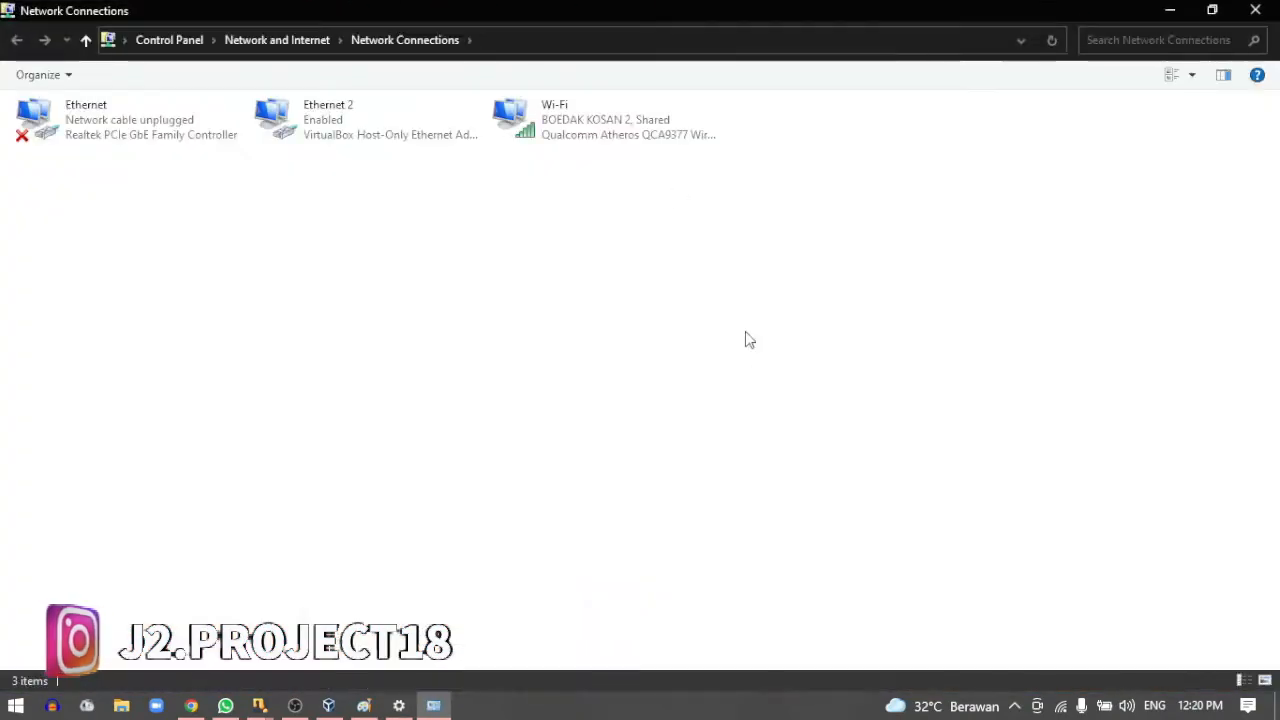
pyautogui.click(571, 126)
pyautogui.rightClick(571, 126)
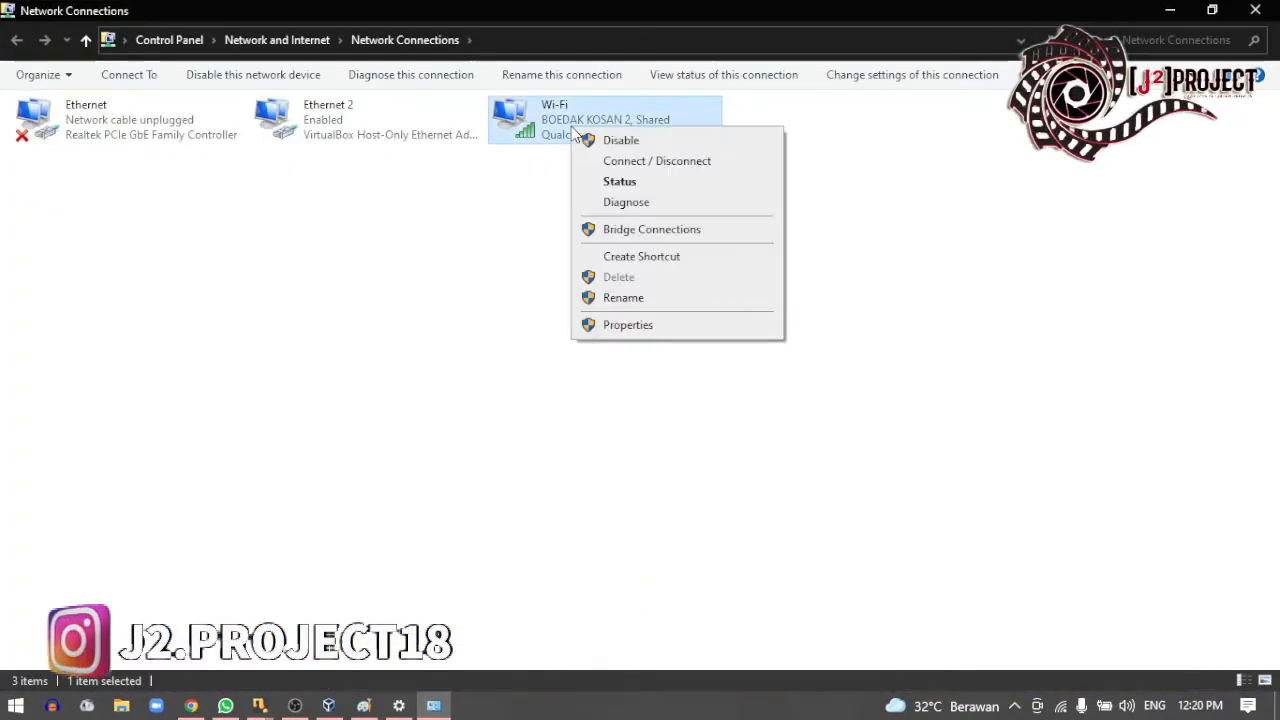
pyautogui.click(628, 325)
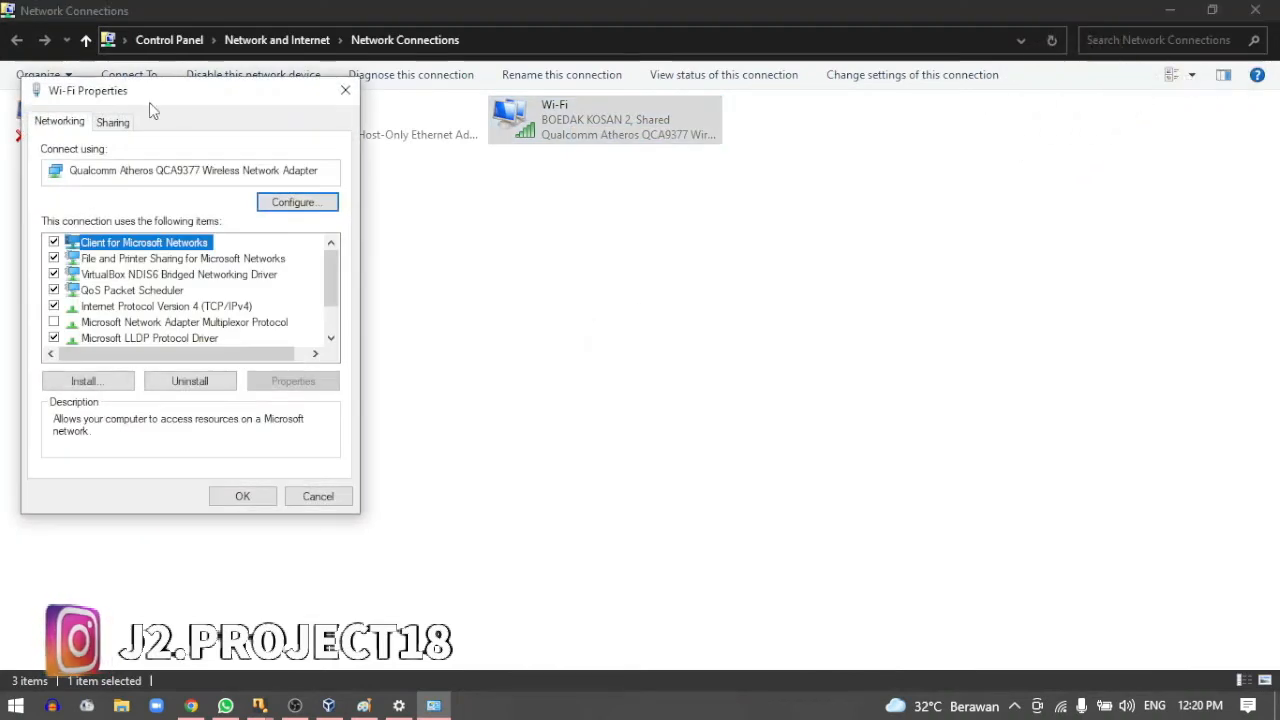
pyautogui.click(345, 90)
# - Check the IPv4 settings of the host's Ethernet 2 adapter and return to WinBox in the virtual machine
pyautogui.click(380, 122)
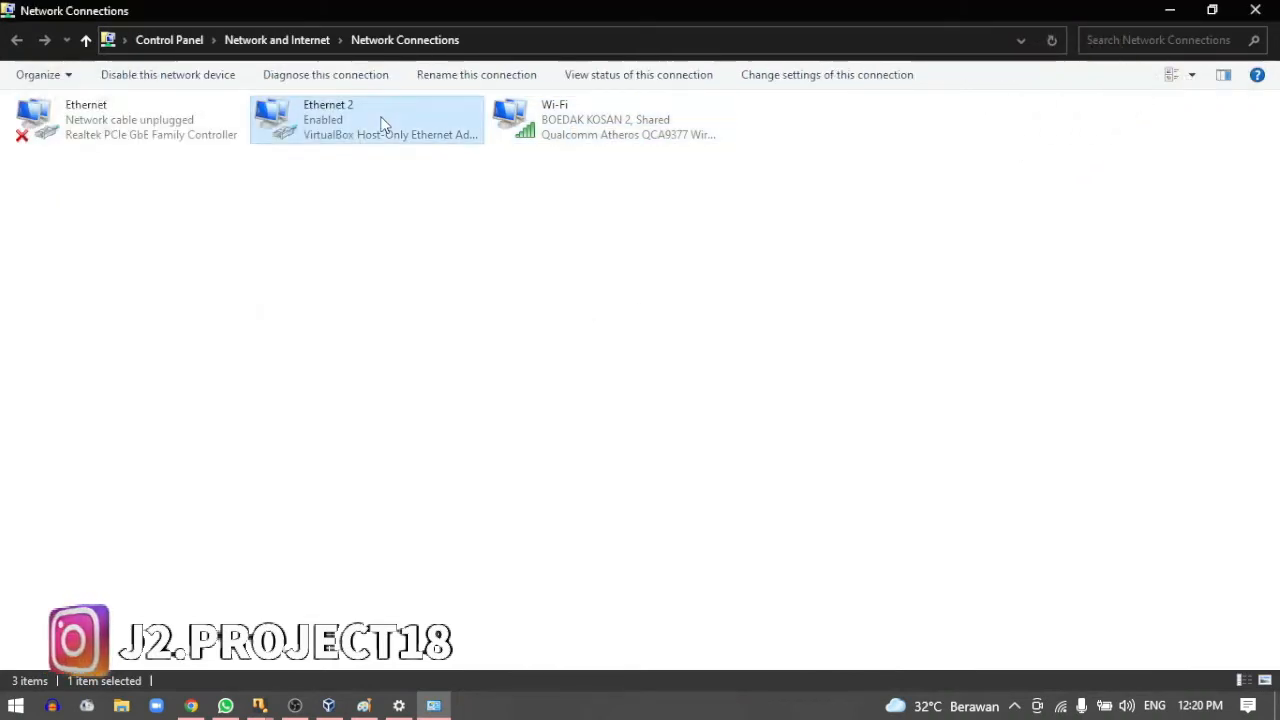
pyautogui.rightClick(380, 122)
pyautogui.click(437, 294)
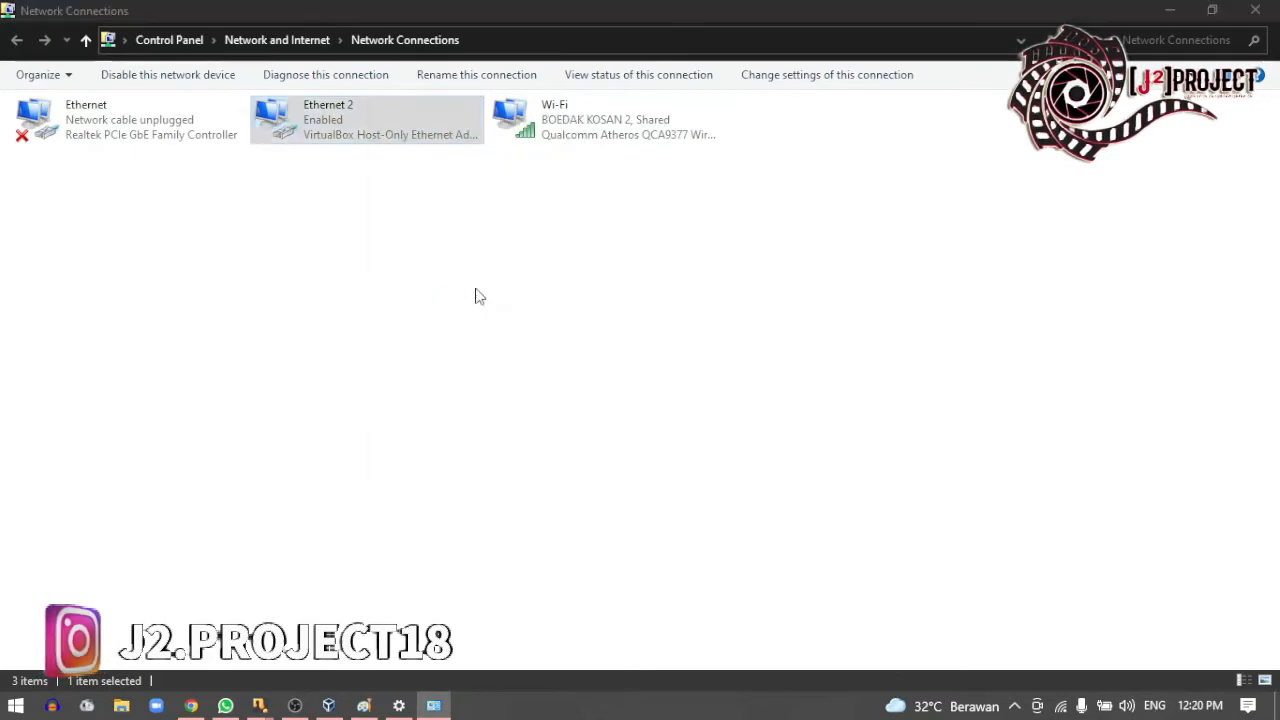
pyautogui.doubleClick(166, 306)
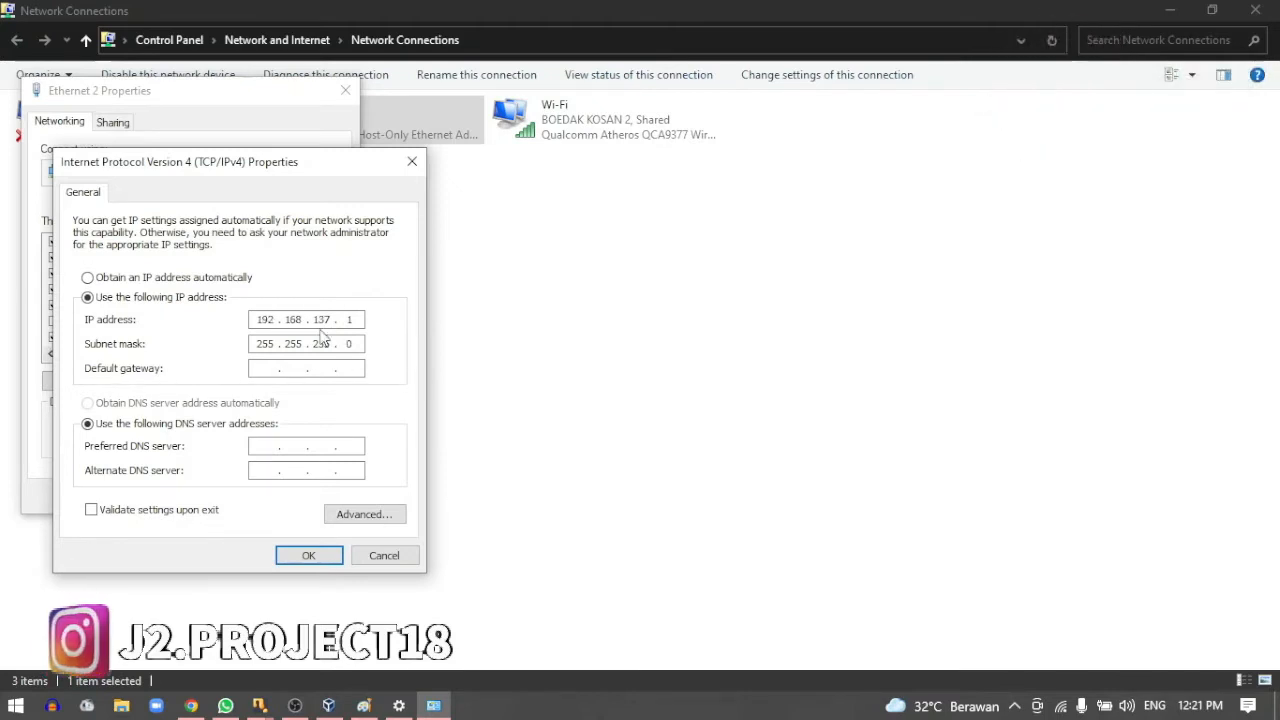
pyautogui.click(413, 162)
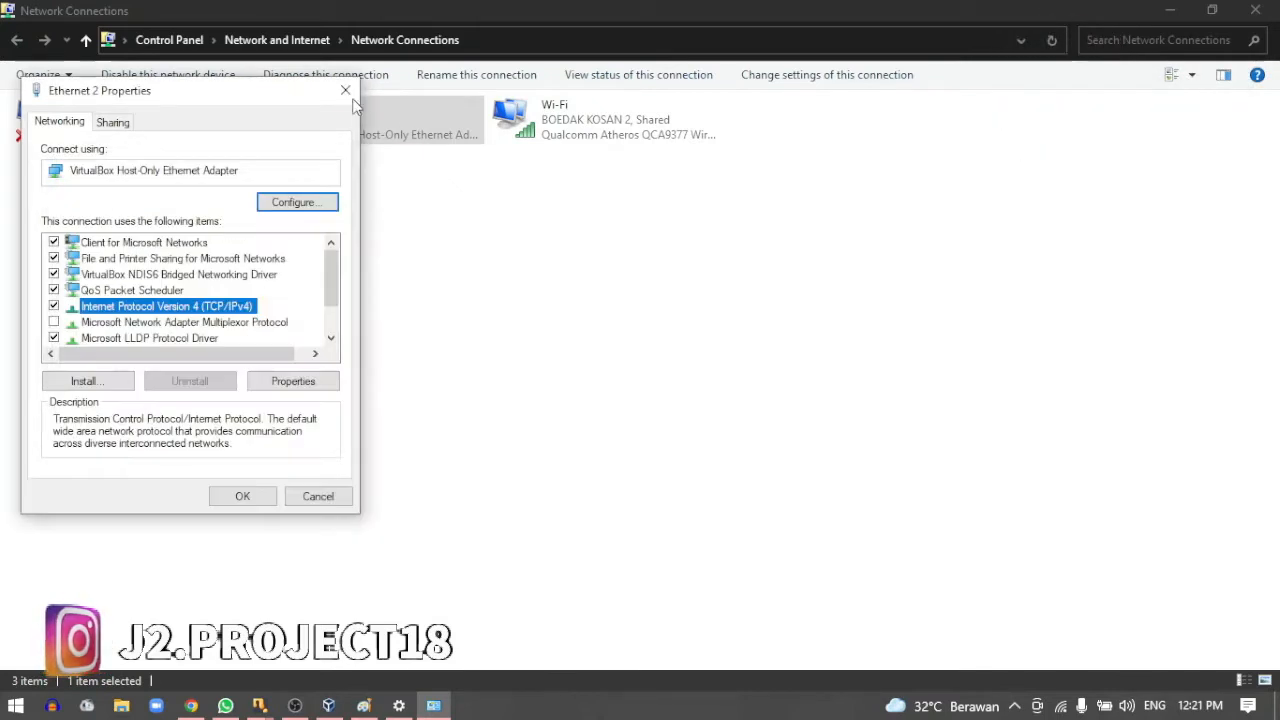
pyautogui.click(345, 91)
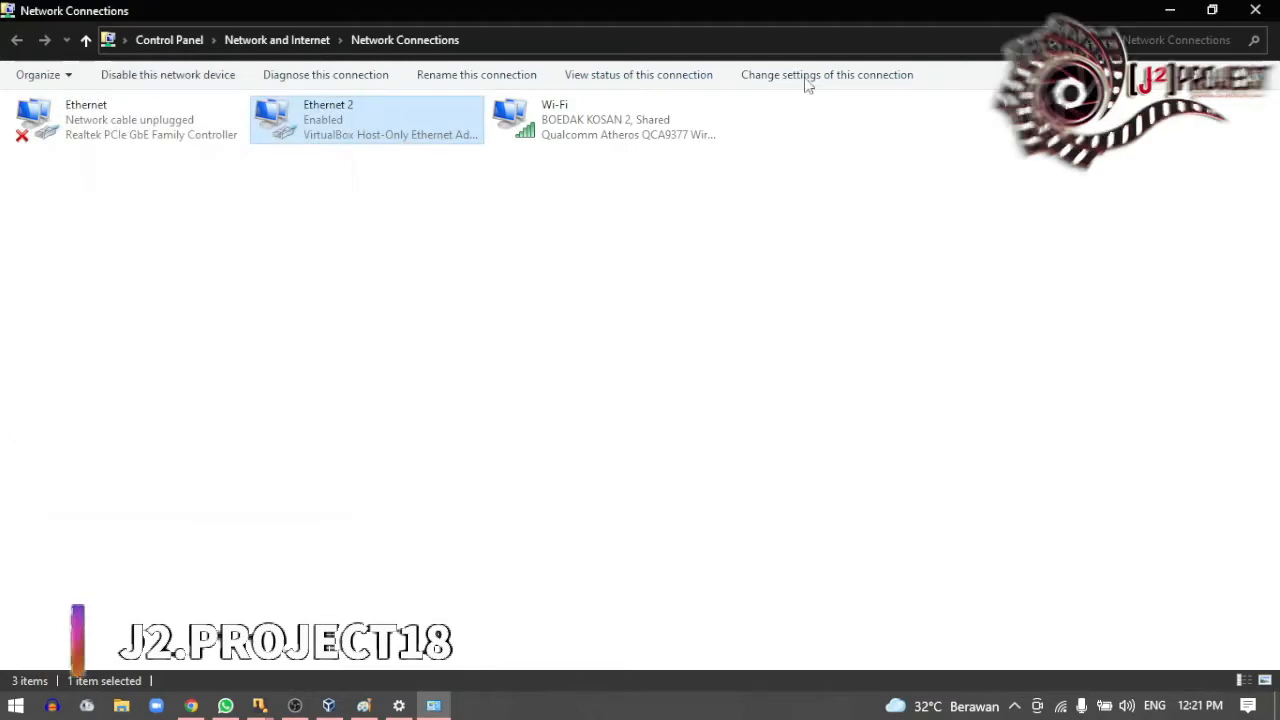
pyautogui.click(1168, 10)
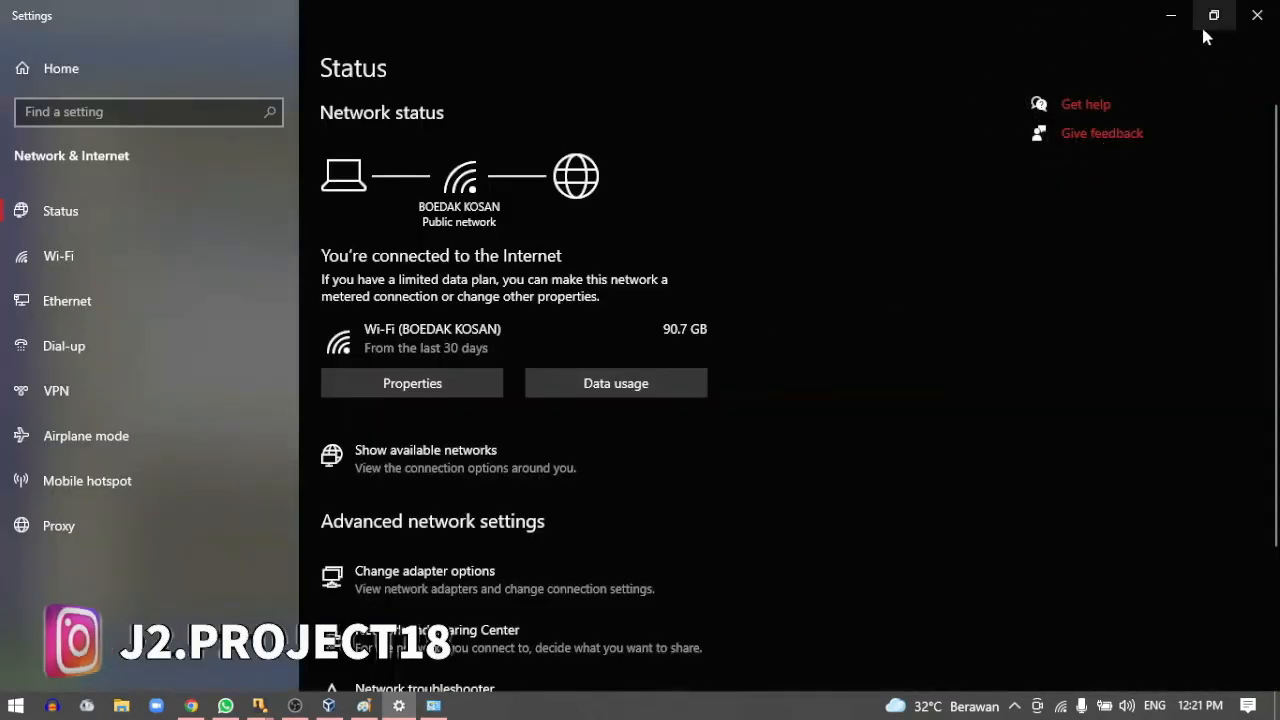
pyautogui.click(1185, 27)
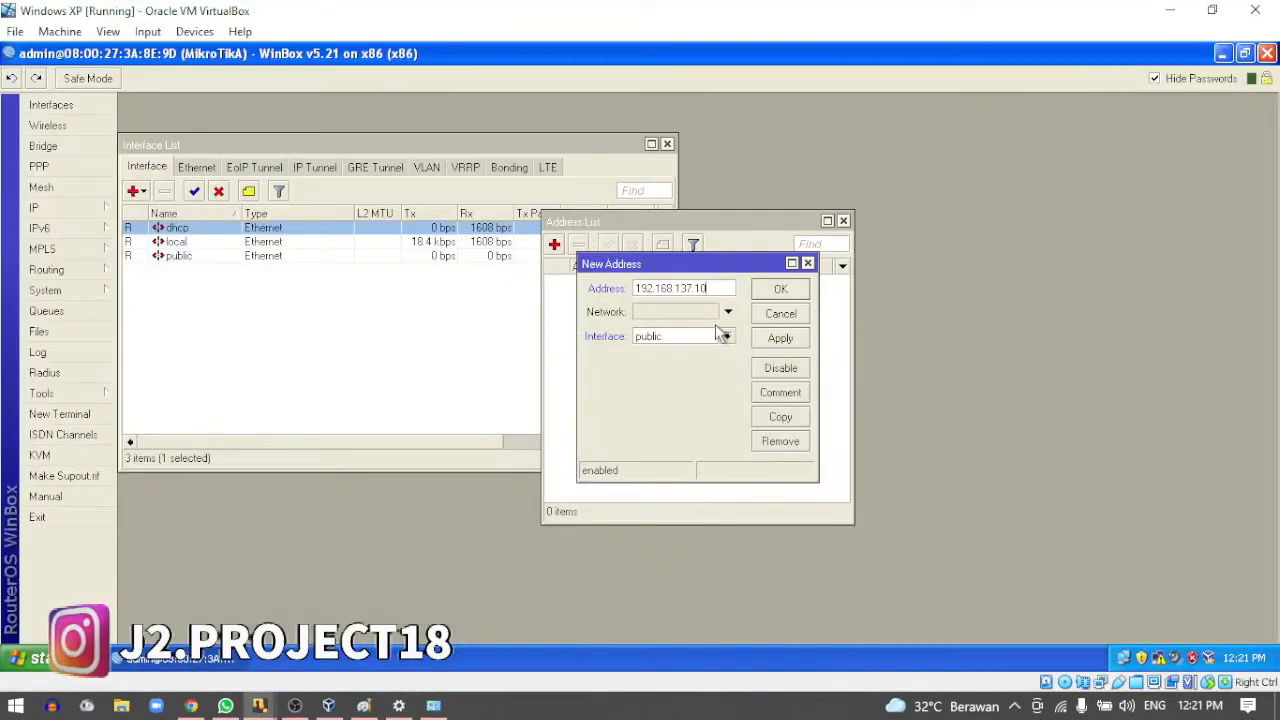
# - Apply the public interface's address entry with the /24 prefix added, as 192.168.137.10/24, and save it
pyautogui.click(780, 340)
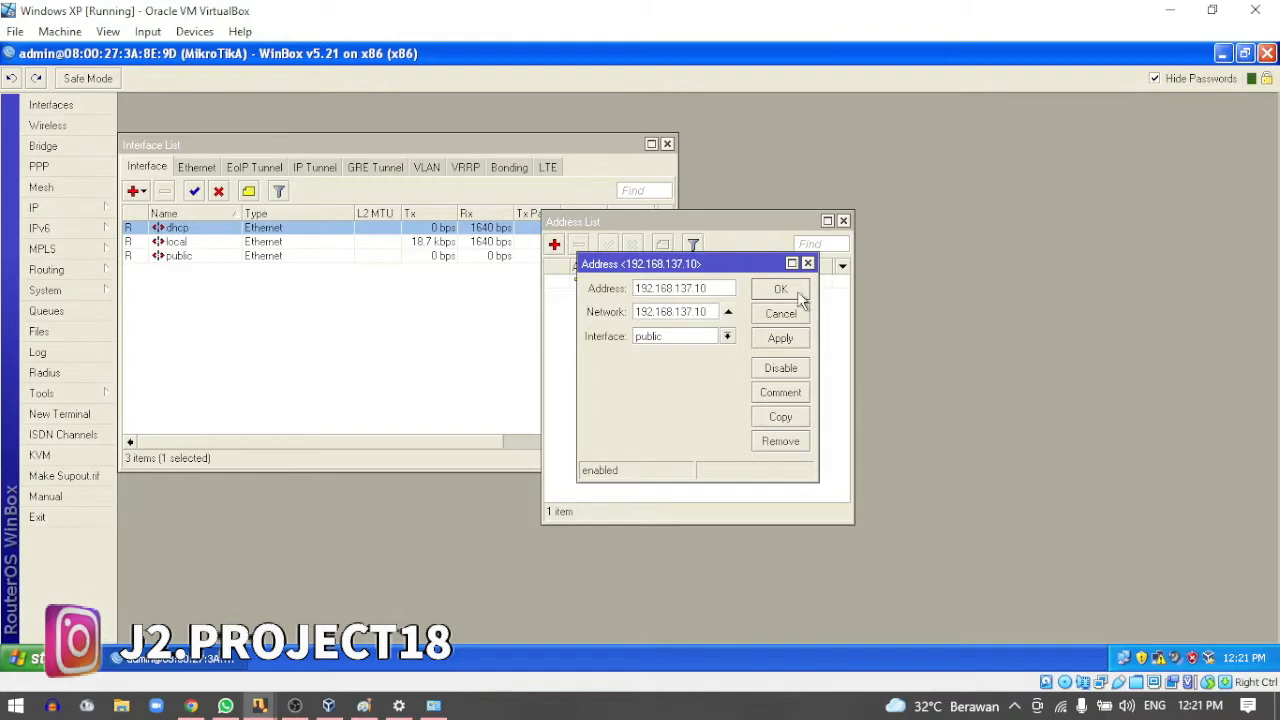
pyautogui.click(713, 288)
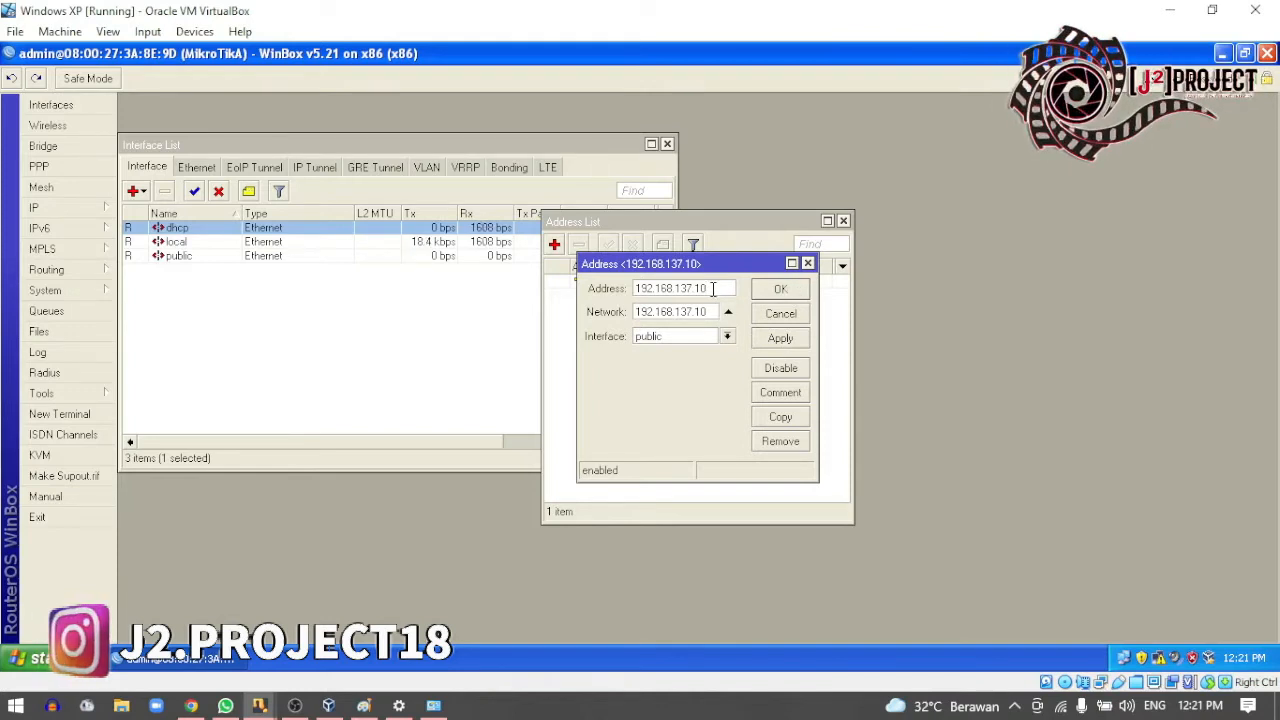
pyautogui.write('/24')
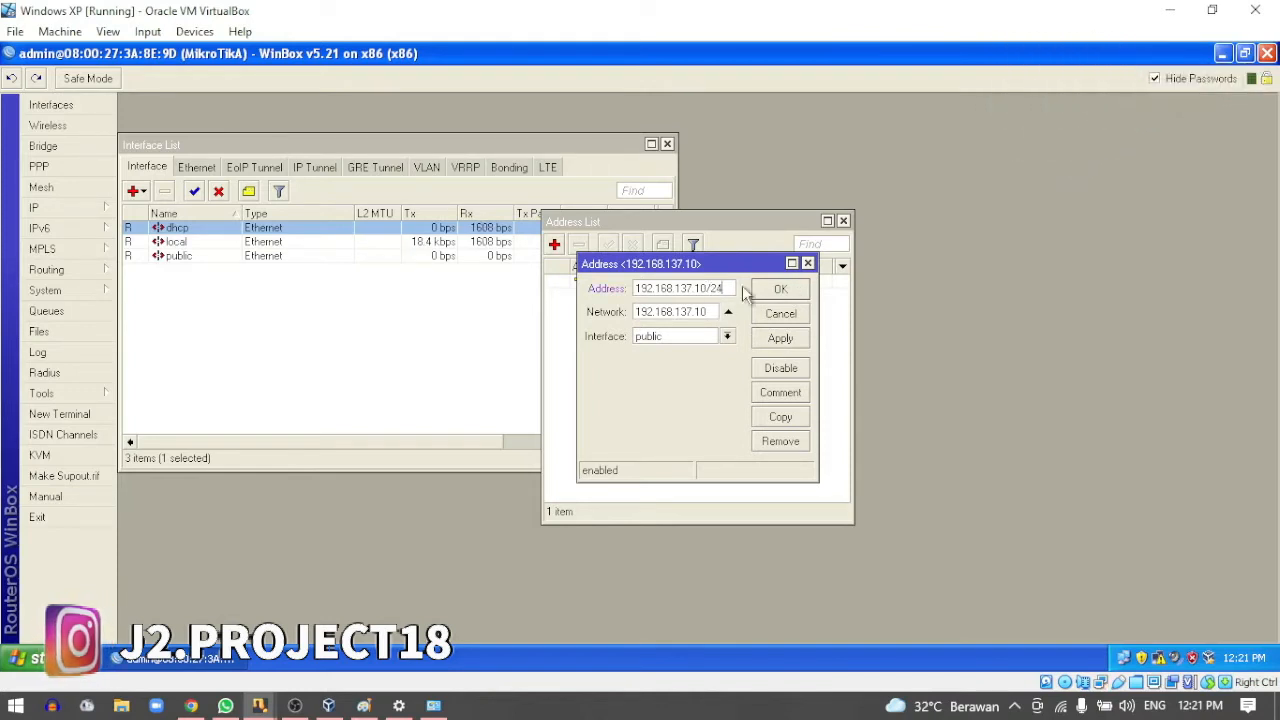
pyautogui.click(783, 340)
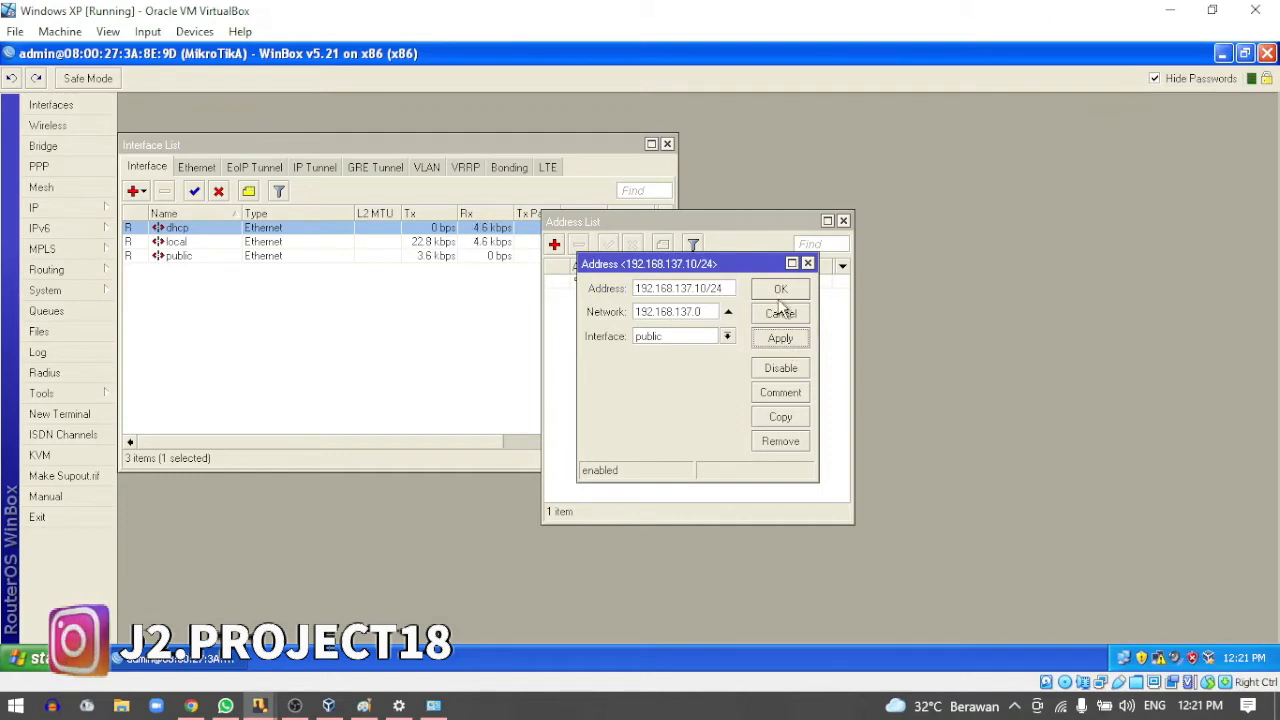
pyautogui.click(780, 291)
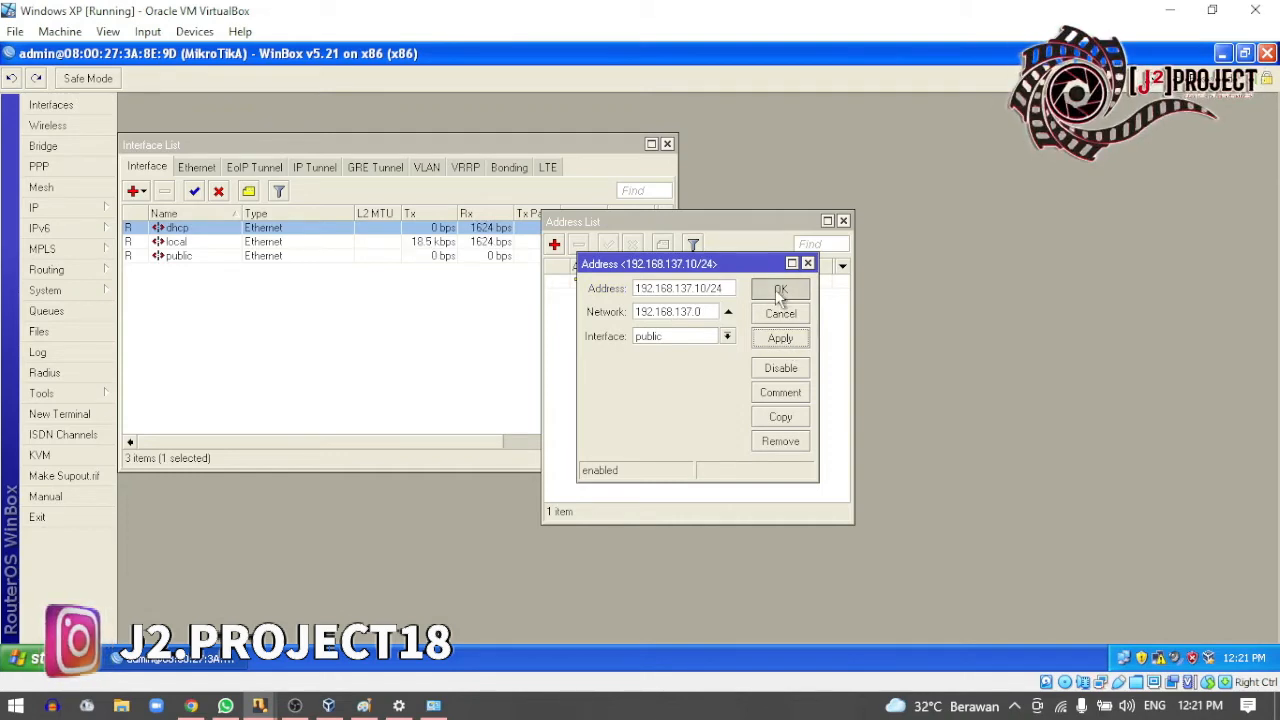
# - Add the IP address 192.168.1.1/24 to the local interface and save it
pyautogui.click(554, 244)
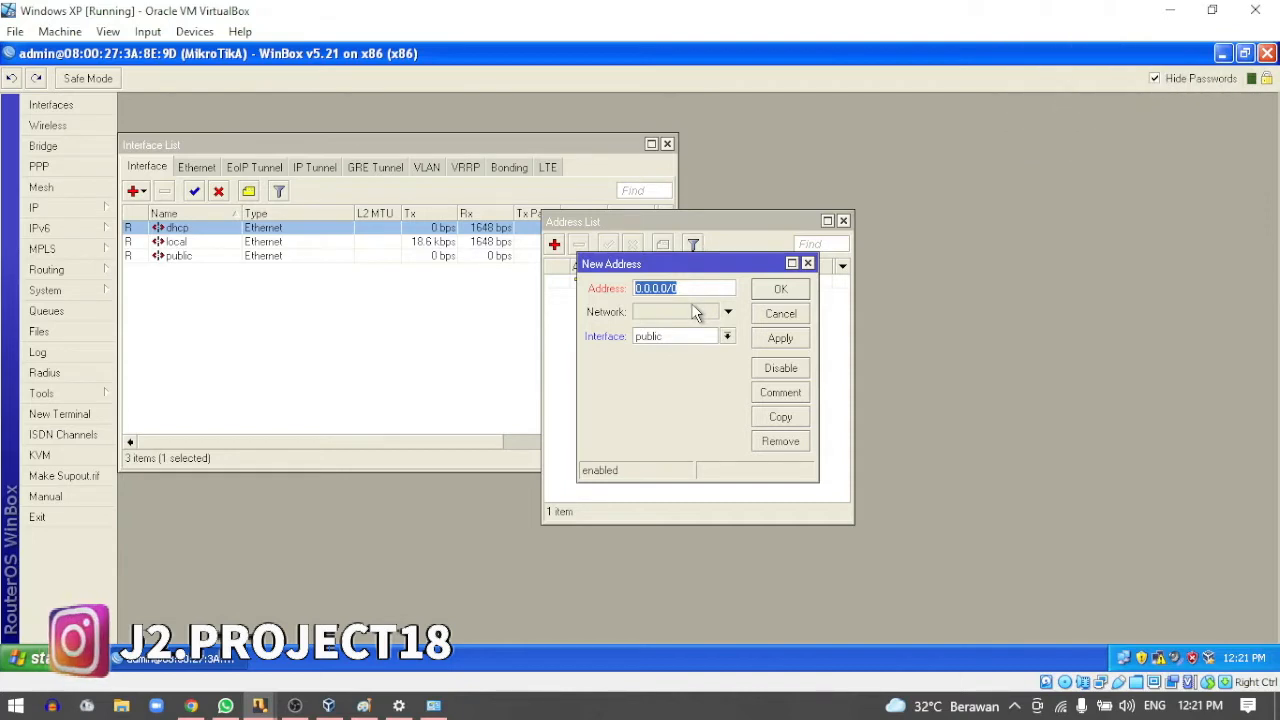
pyautogui.write('192')
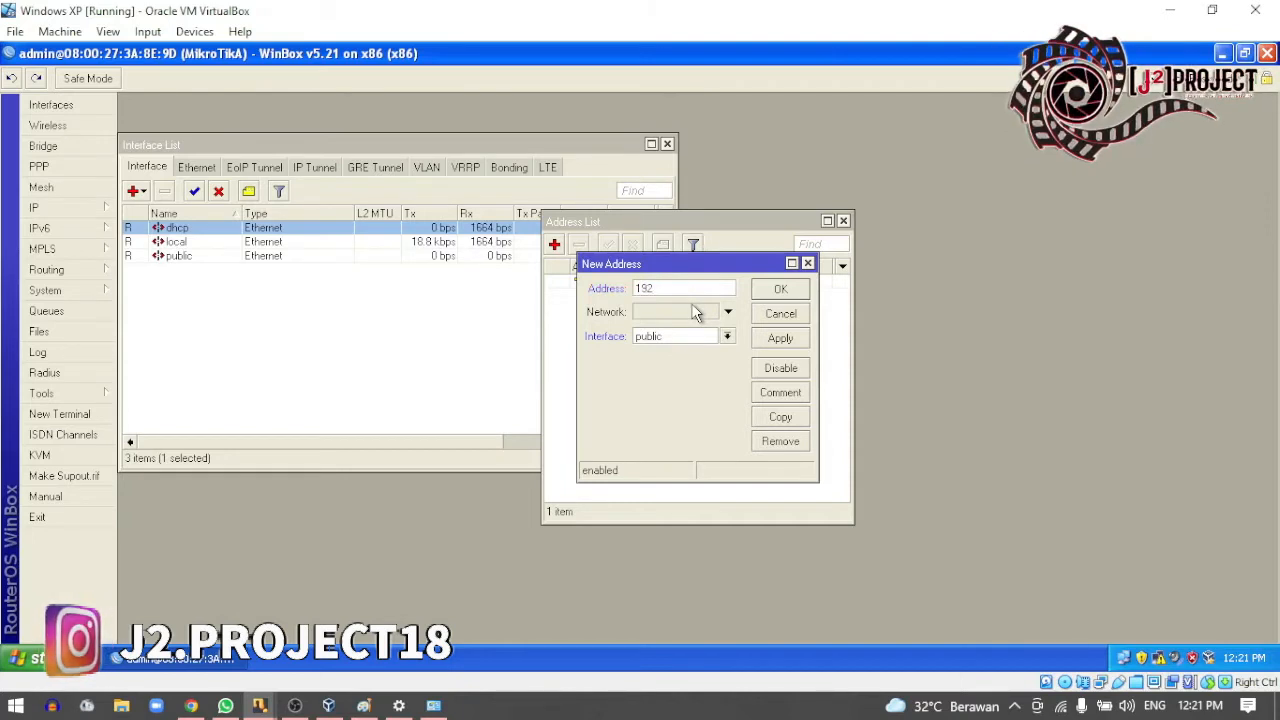
pyautogui.write('.168')
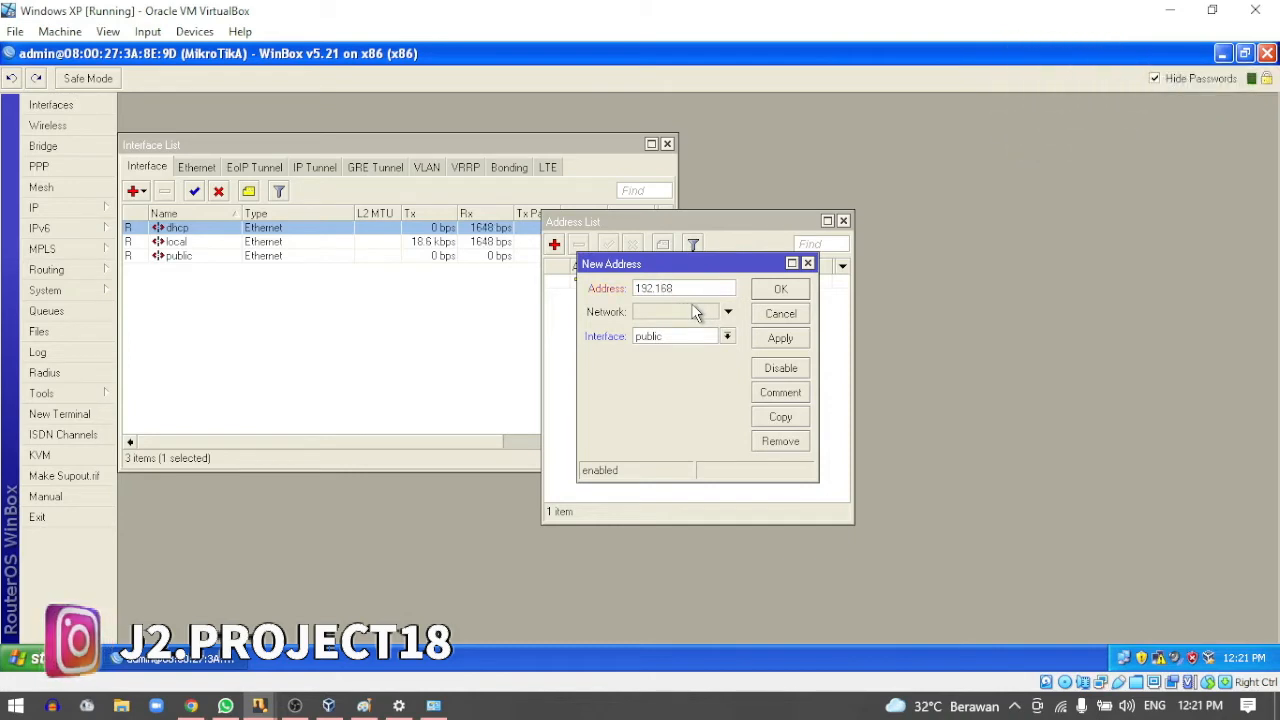
pyautogui.write('.1')
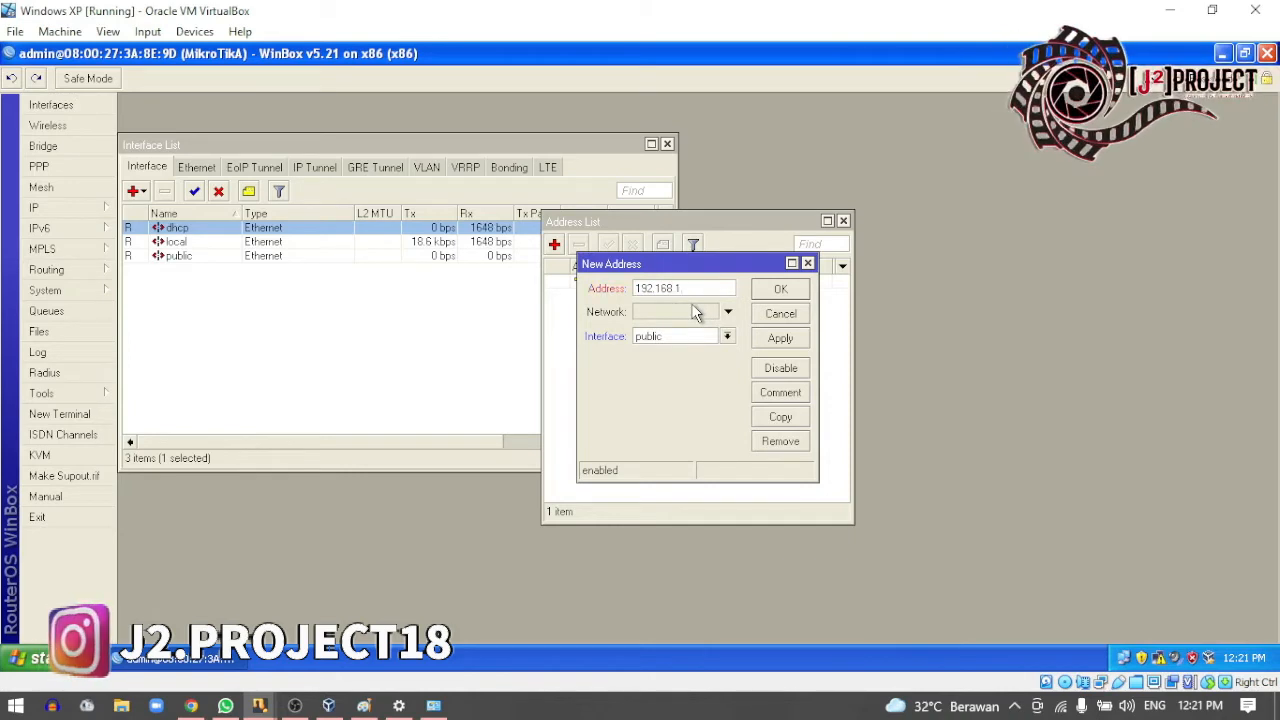
pyautogui.write('.1/24')
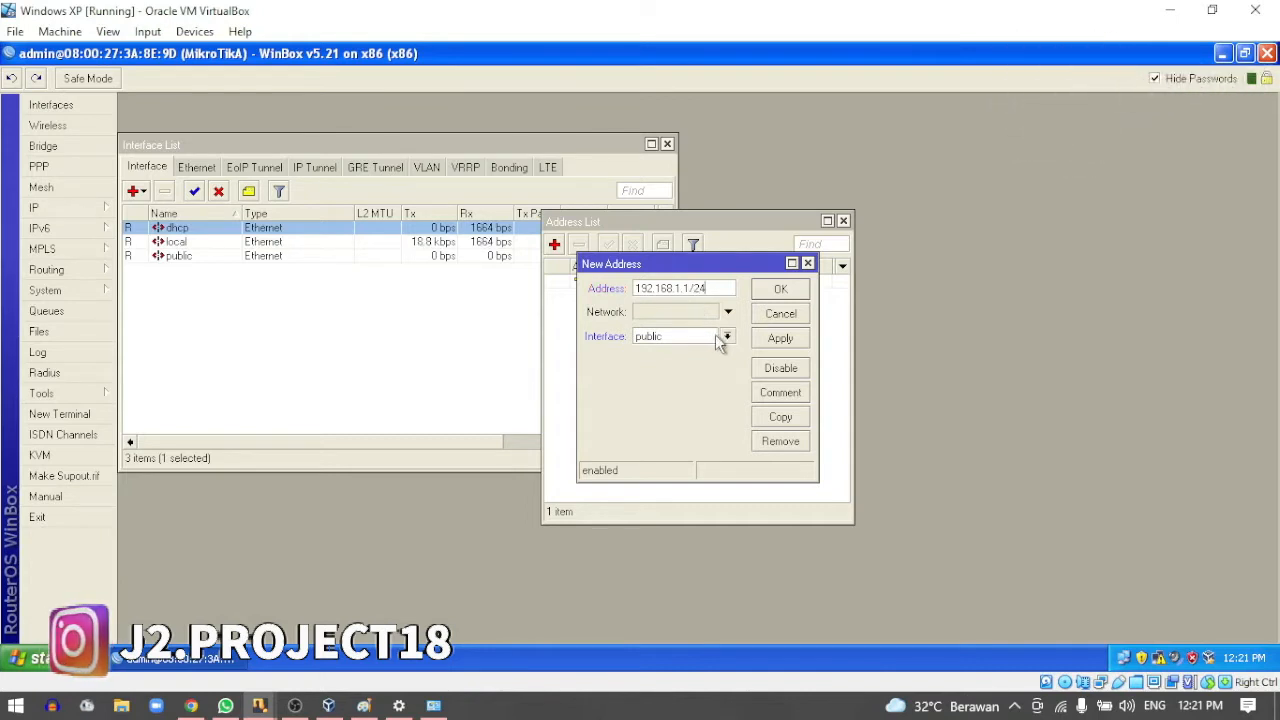
pyautogui.click(725, 337)
pyautogui.click(680, 364)
pyautogui.click(780, 338)
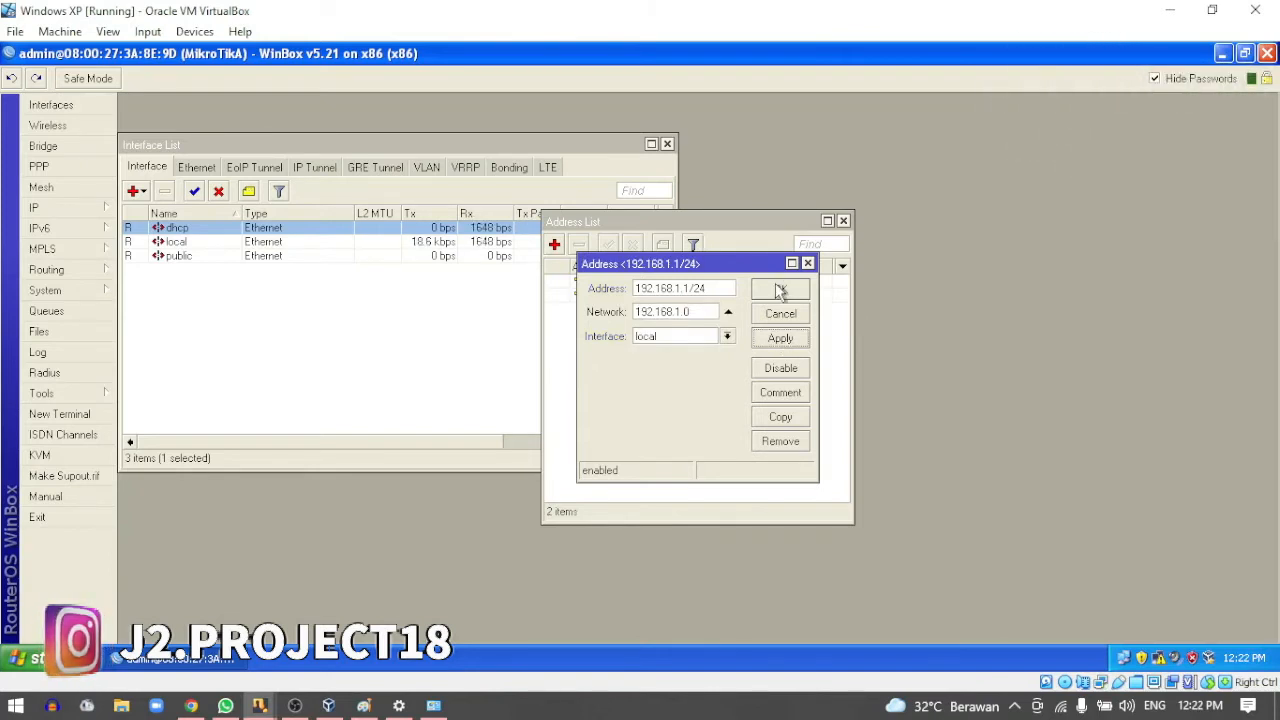
pyautogui.click(785, 290)
# - Add the IP address 192.168.2.1/24 to the dhcp interface and save it
pyautogui.click(555, 246)
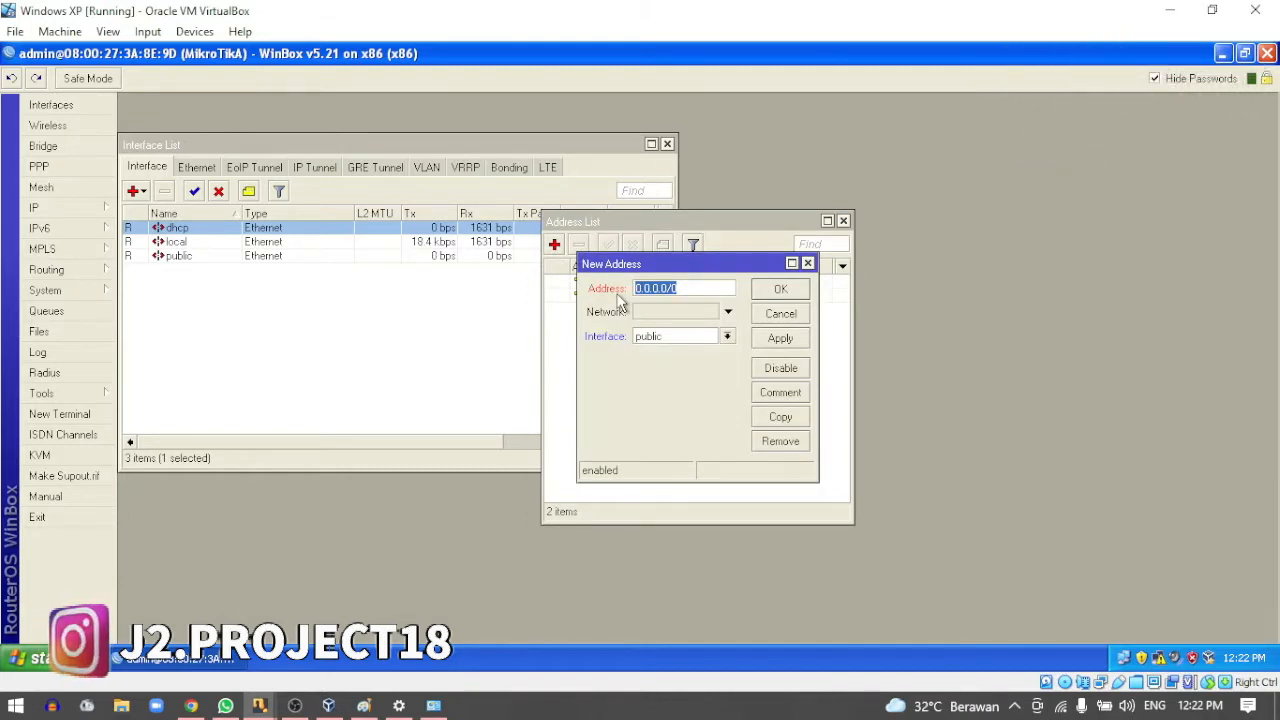
pyautogui.write('192.168.2')
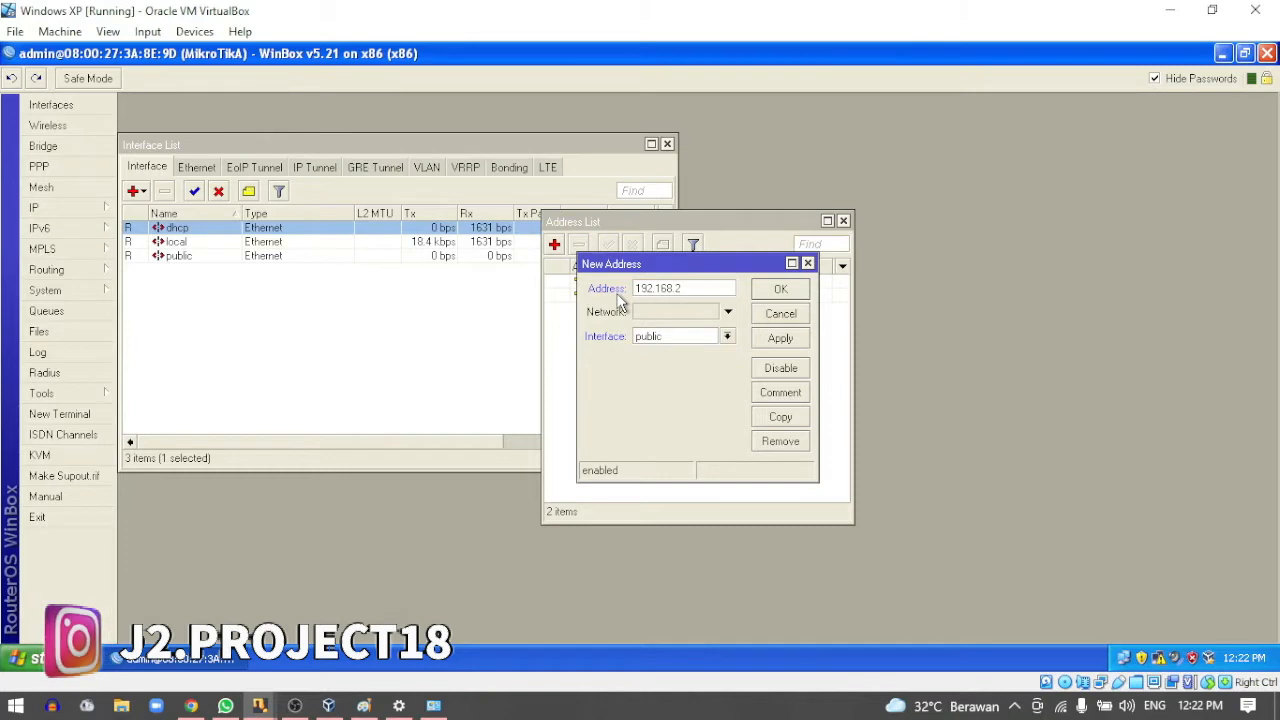
pyautogui.write('.1/24')
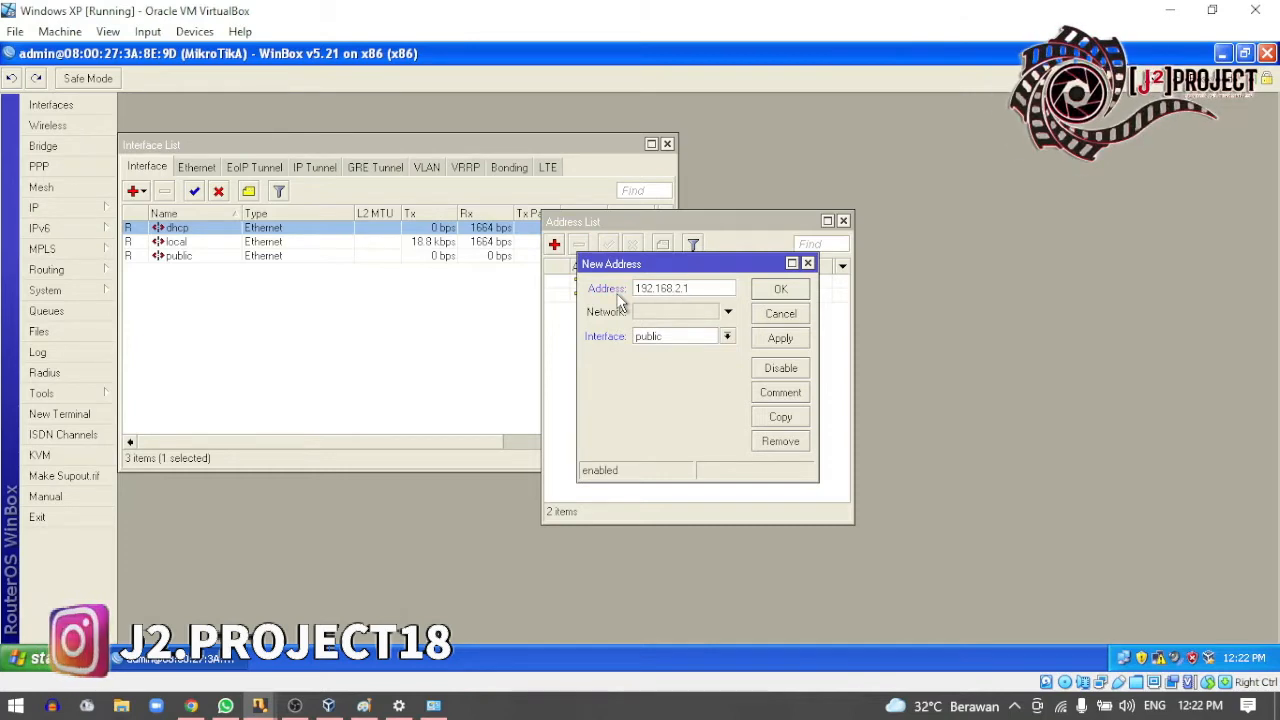
pyautogui.click(730, 336)
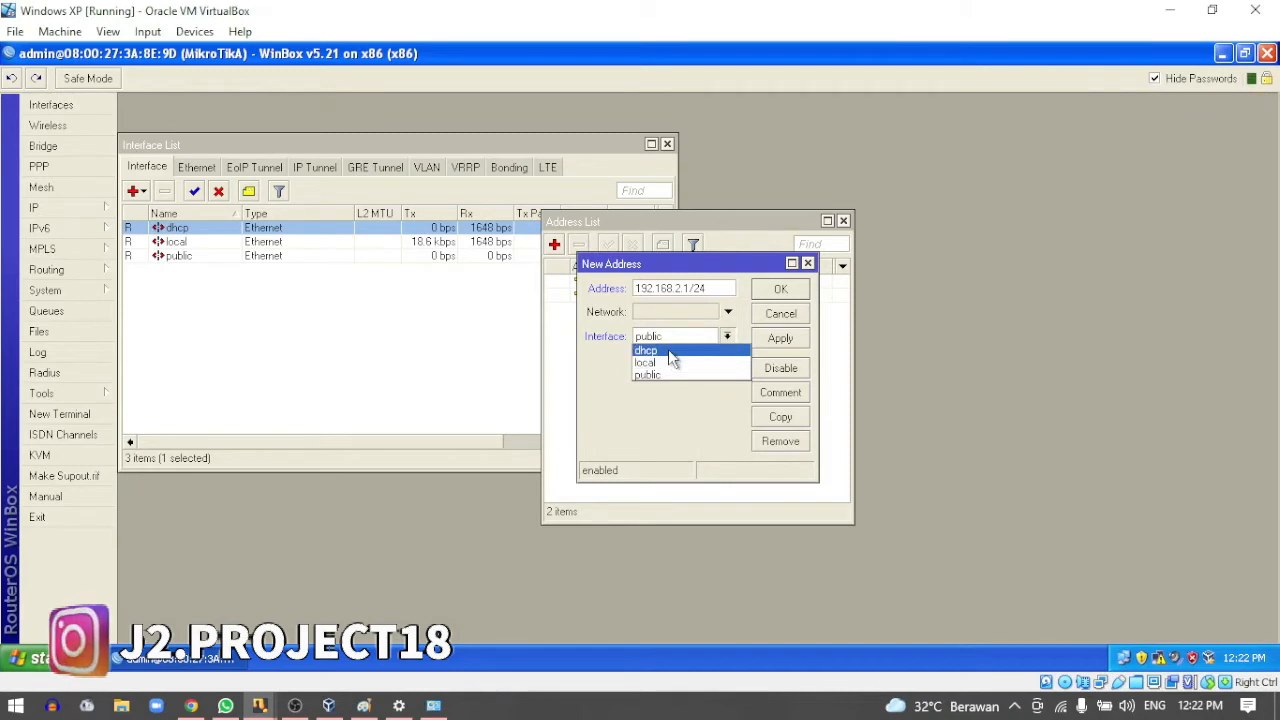
pyautogui.click(668, 349)
pyautogui.click(775, 336)
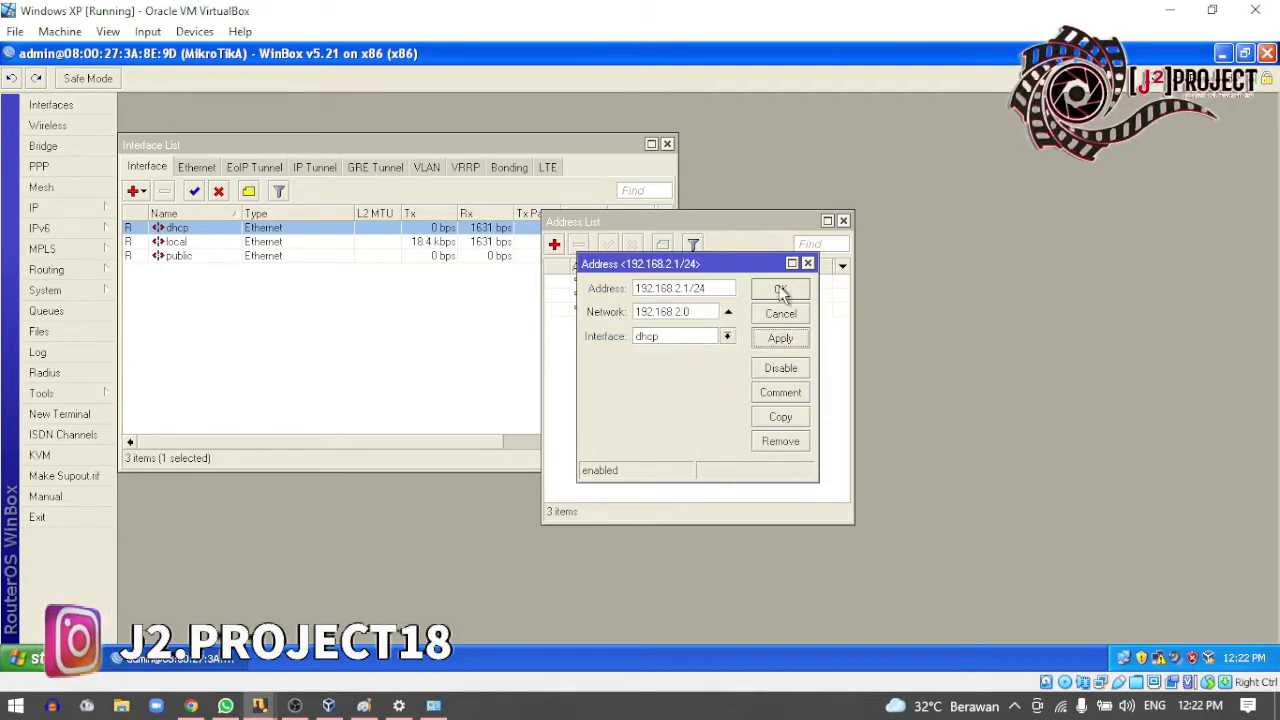
pyautogui.click(780, 290)
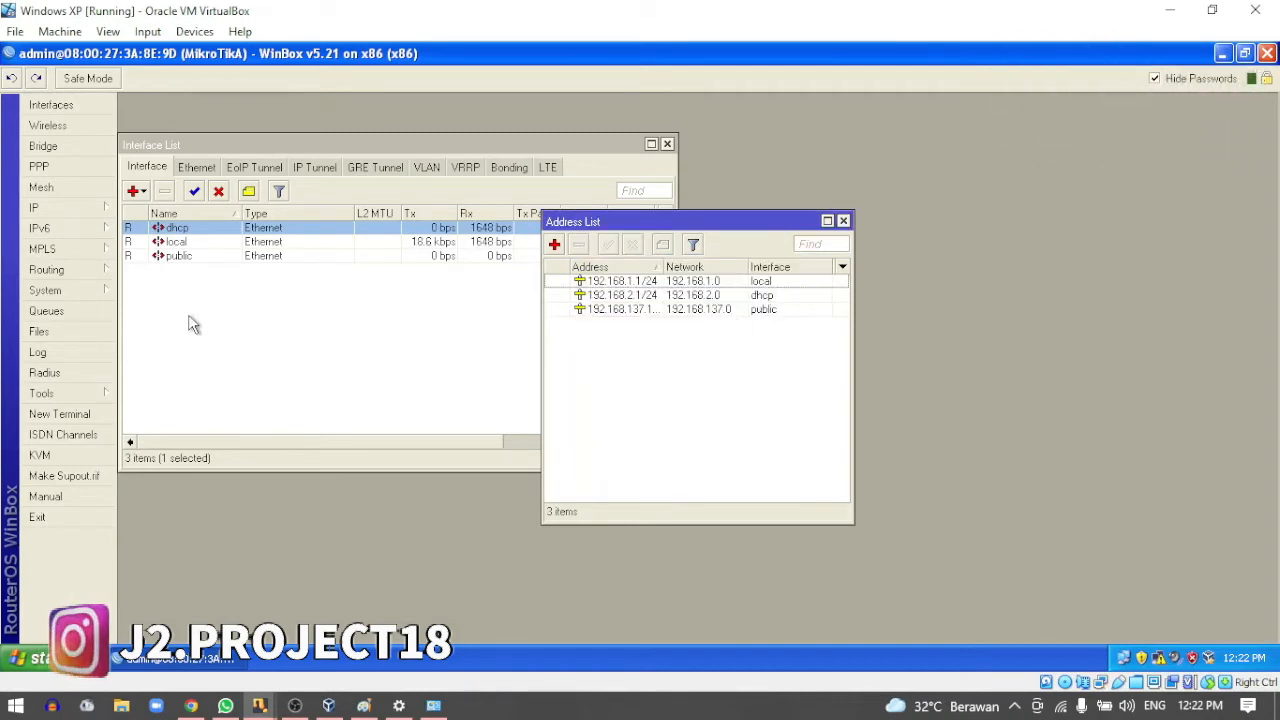
# - Add a default route for destination 0.0.0.0/0 through gateway 192.168.137.1 and save it
pyautogui.click(99, 211)
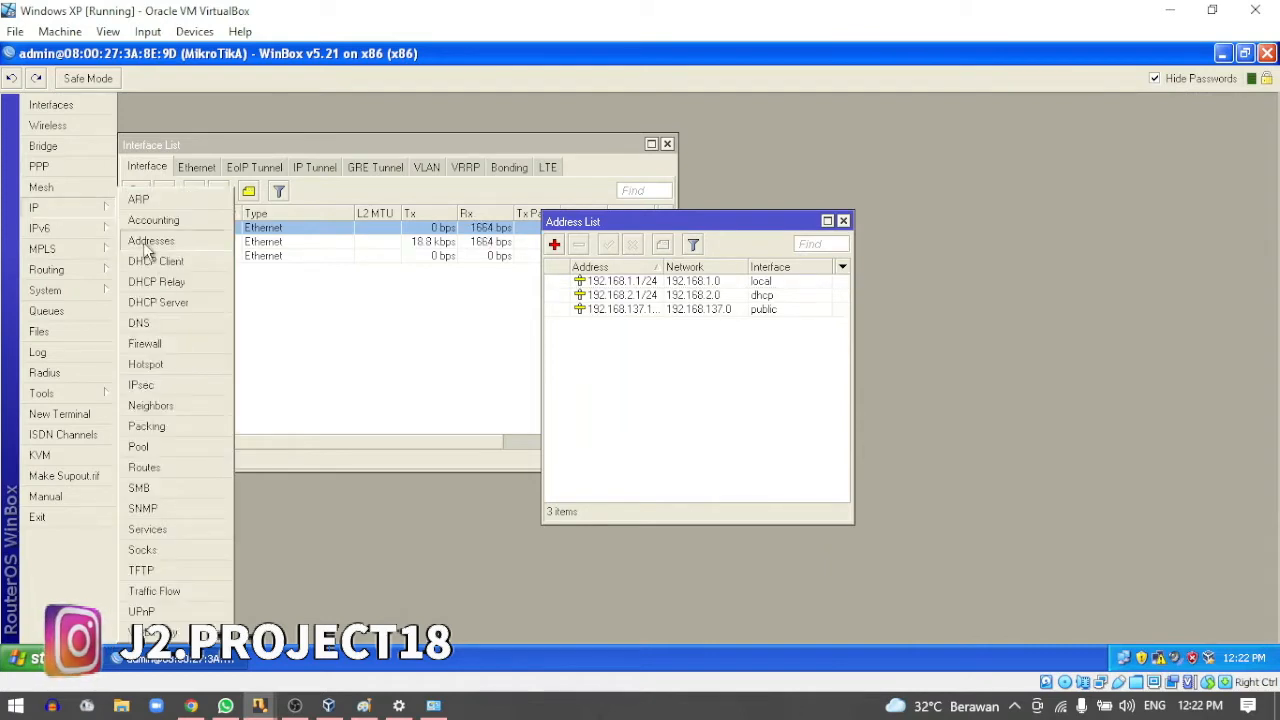
pyautogui.click(179, 465)
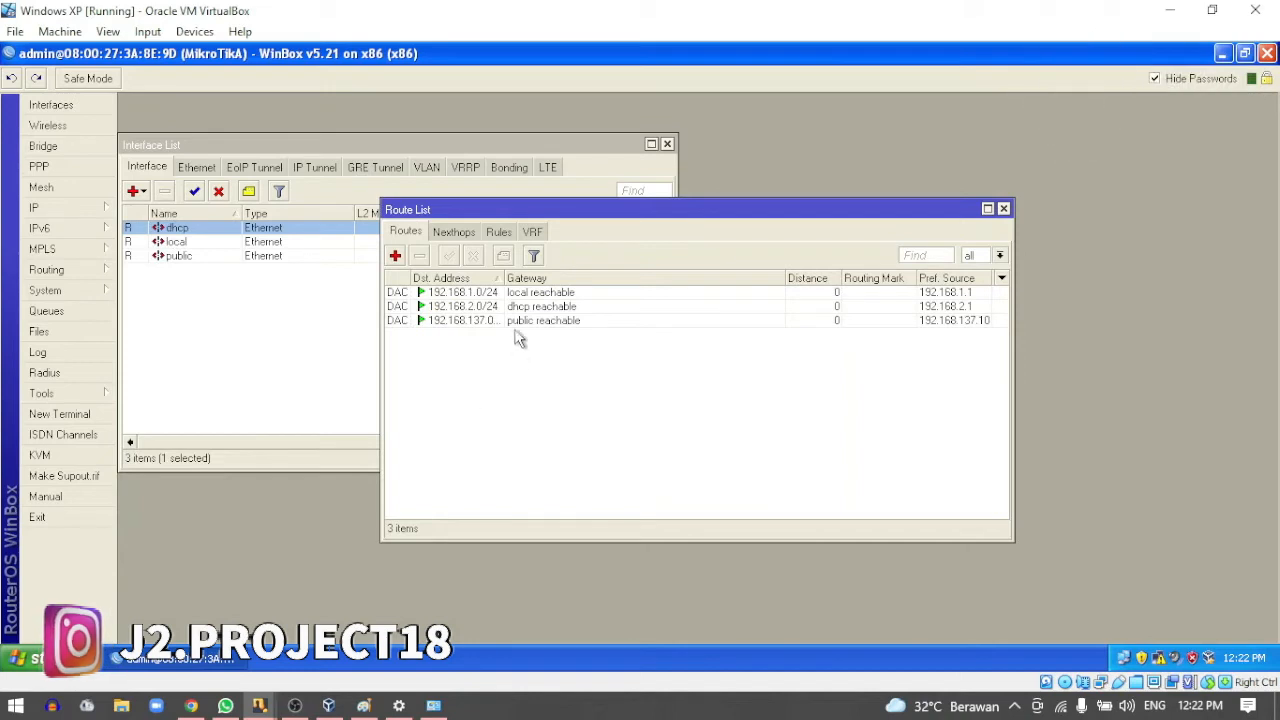
pyautogui.click(395, 256)
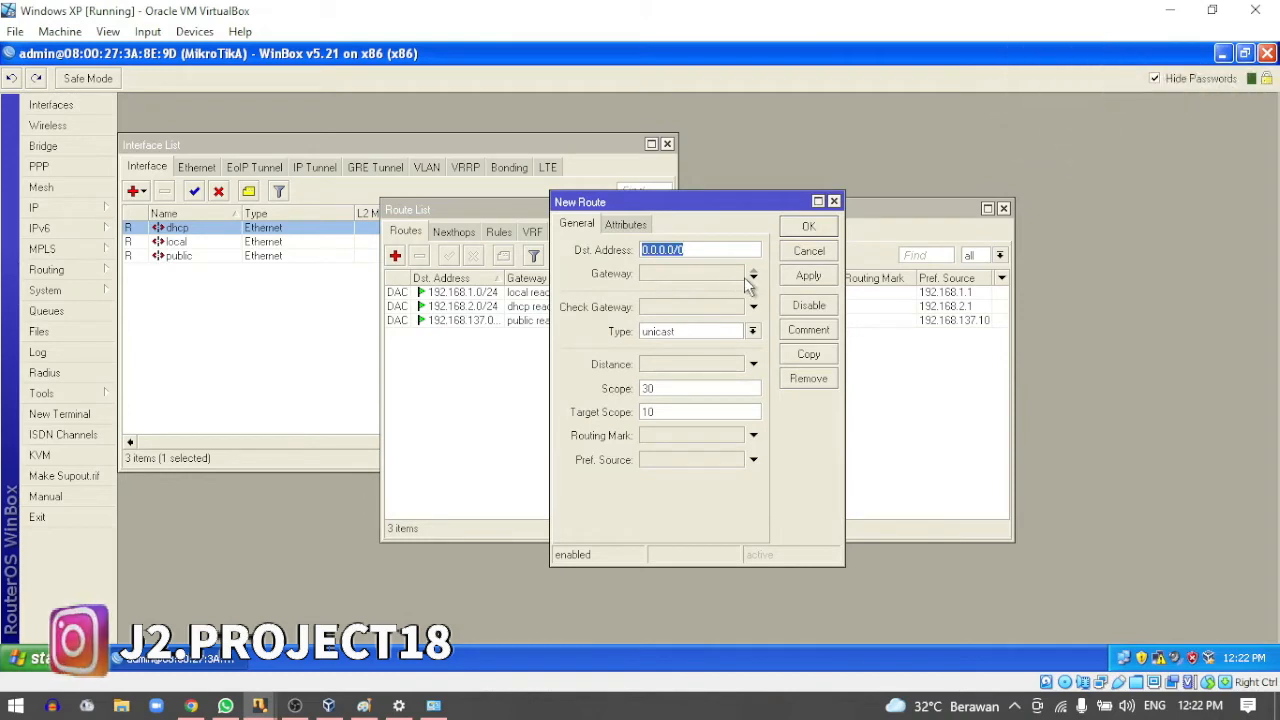
pyautogui.click(751, 278)
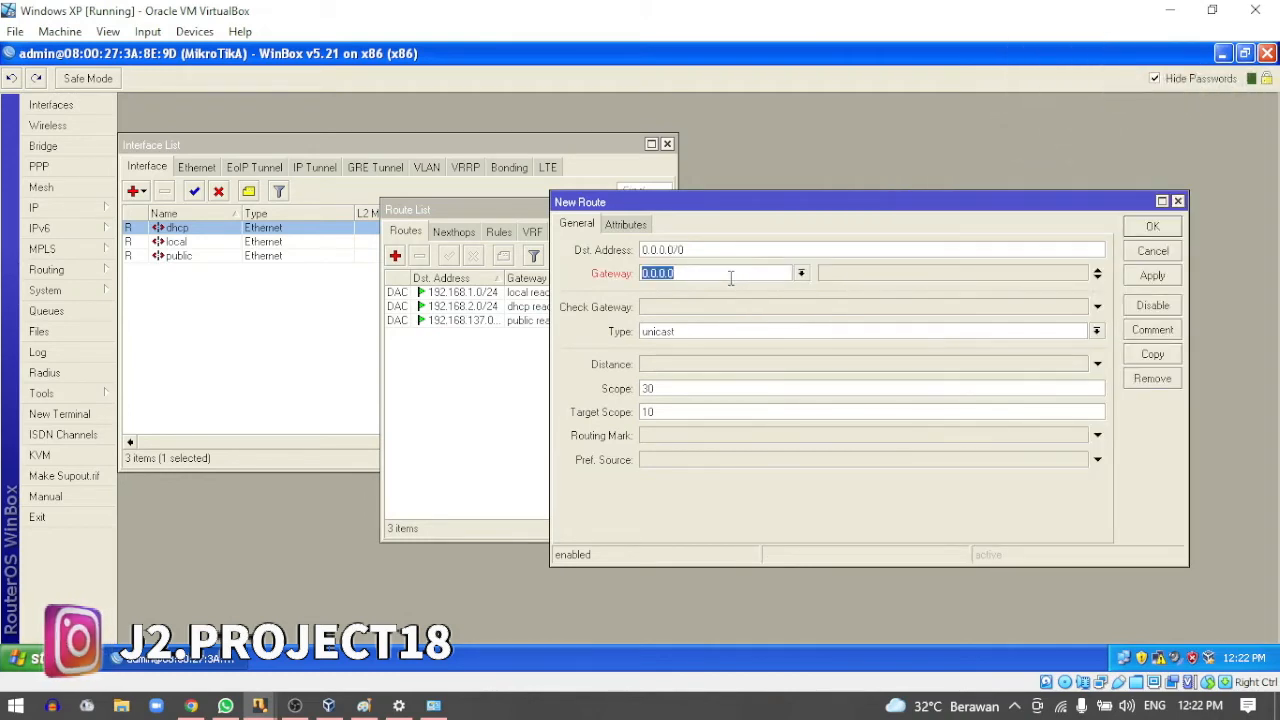
pyautogui.write('192.168')
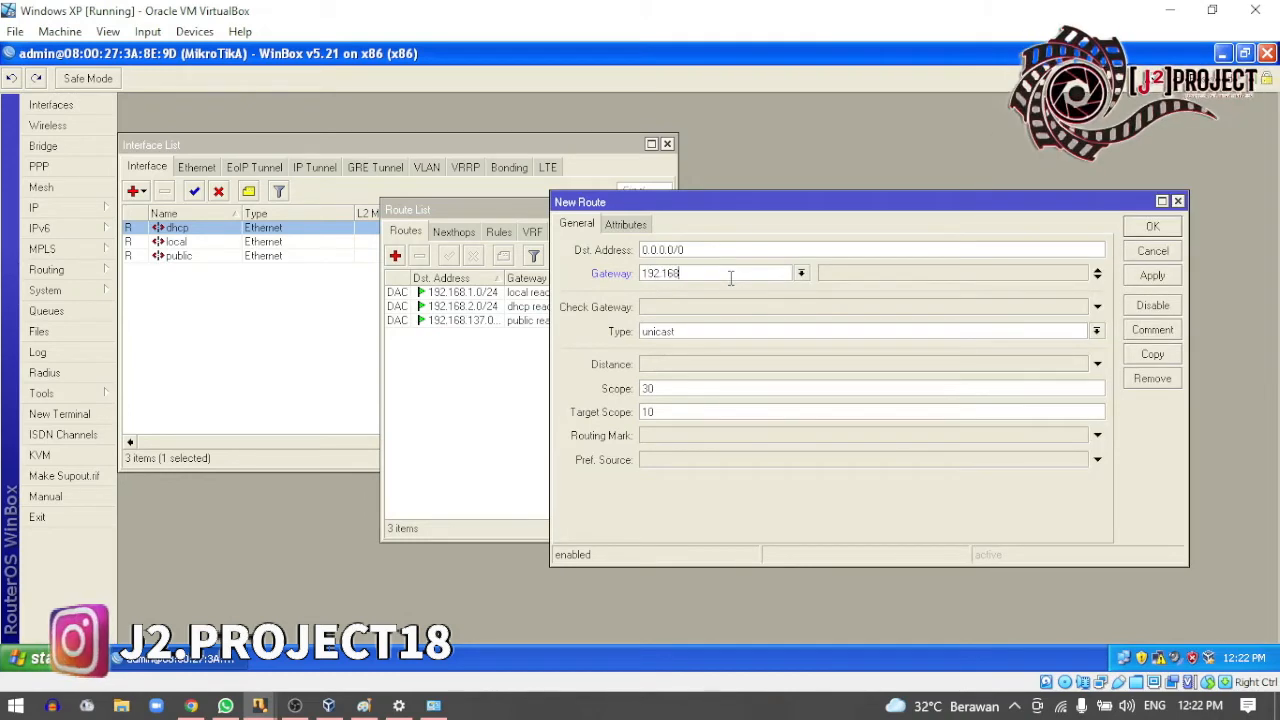
pyautogui.write('.137.1')
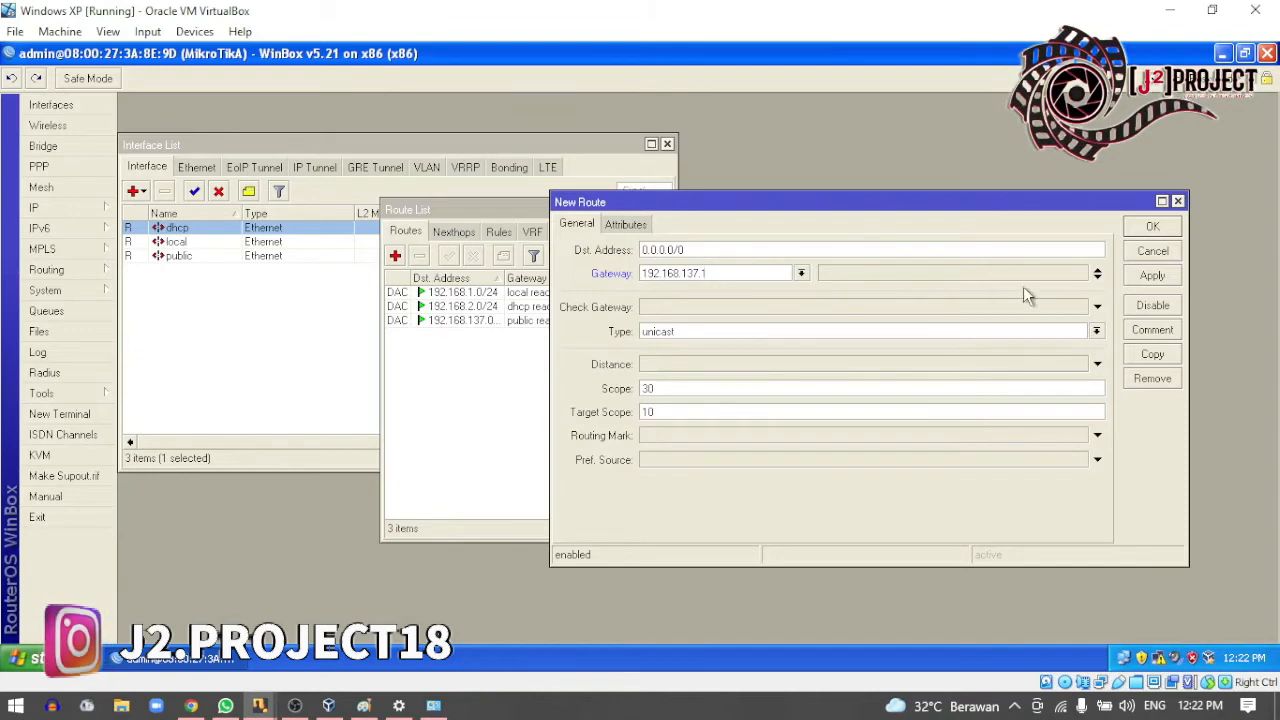
pyautogui.click(626, 225)
pyautogui.click(585, 226)
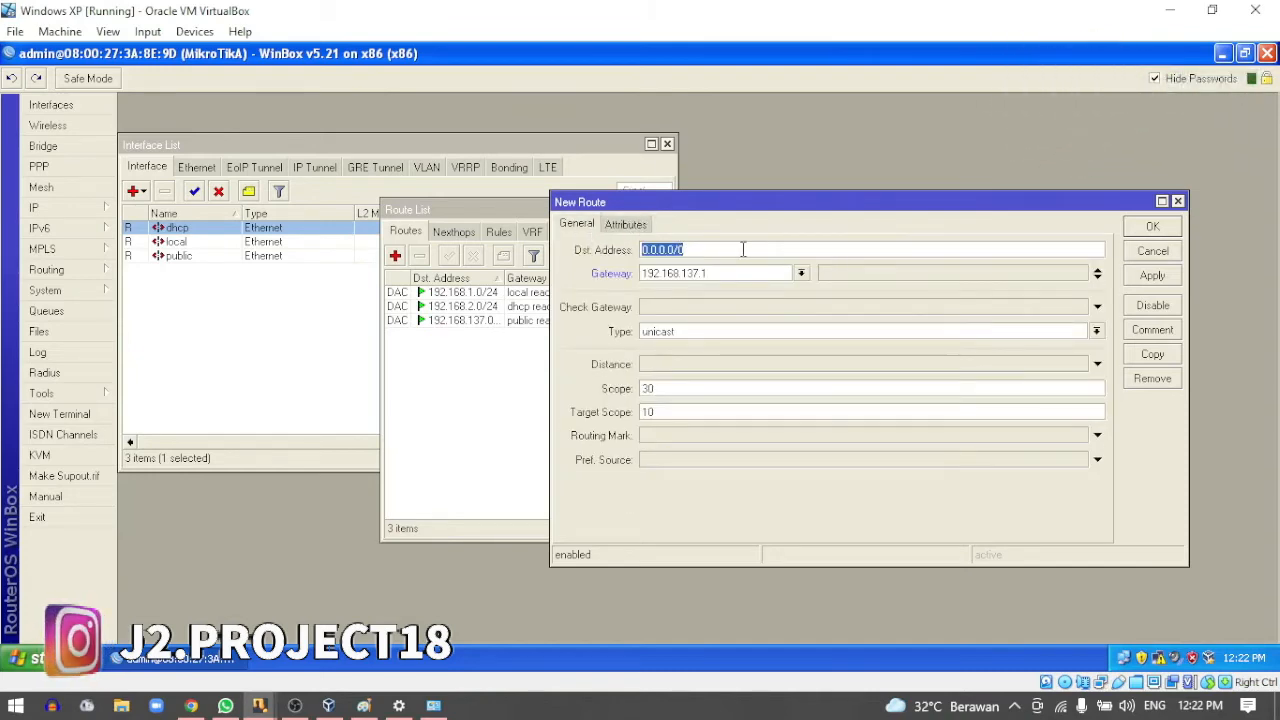
pyautogui.click(1150, 277)
pyautogui.click(1152, 227)
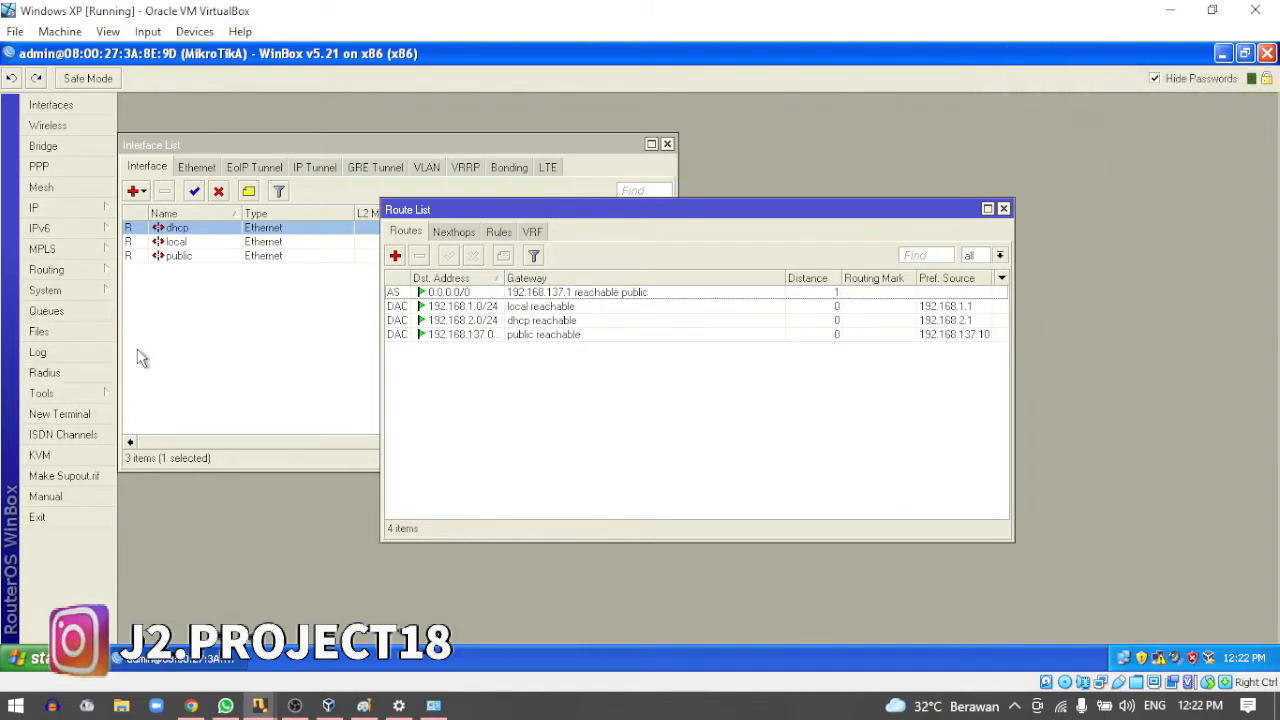
# - Set the router's DNS servers to 8.8.8.8 and 8.8.4.4, allow remote requests, and save the DNS settings
pyautogui.click(74, 212)
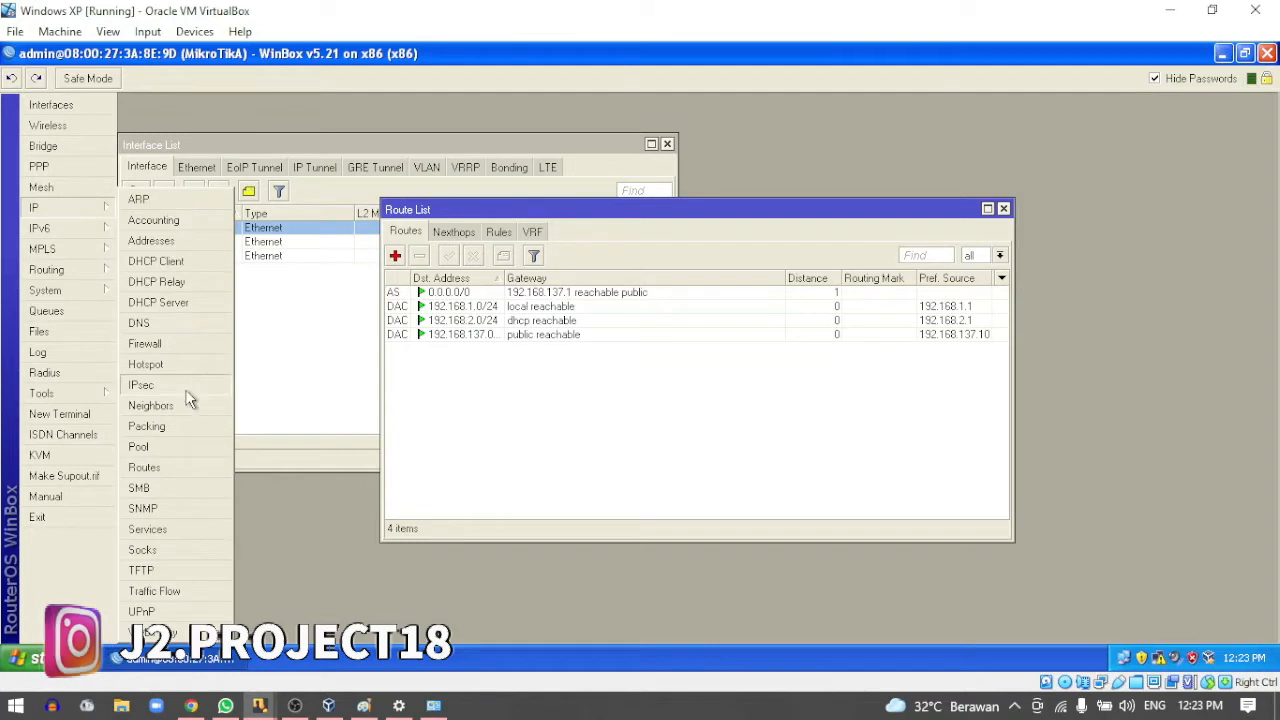
pyautogui.click(141, 330)
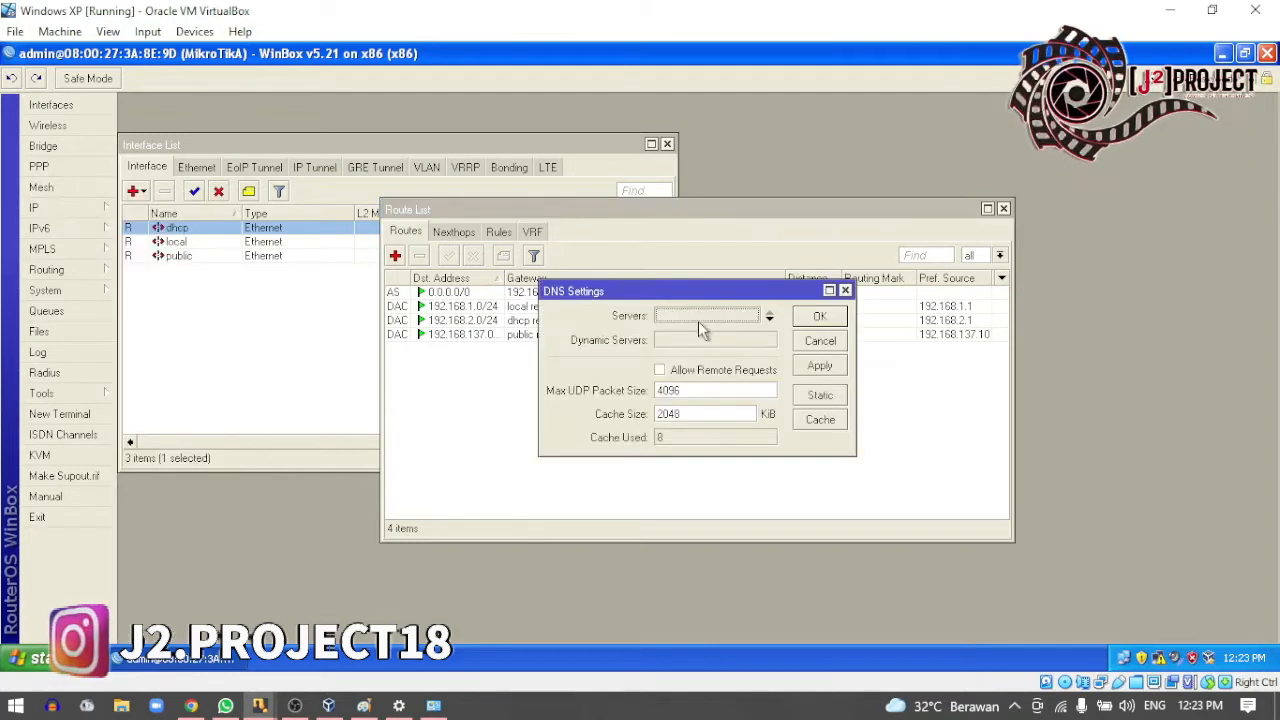
pyautogui.click(713, 315)
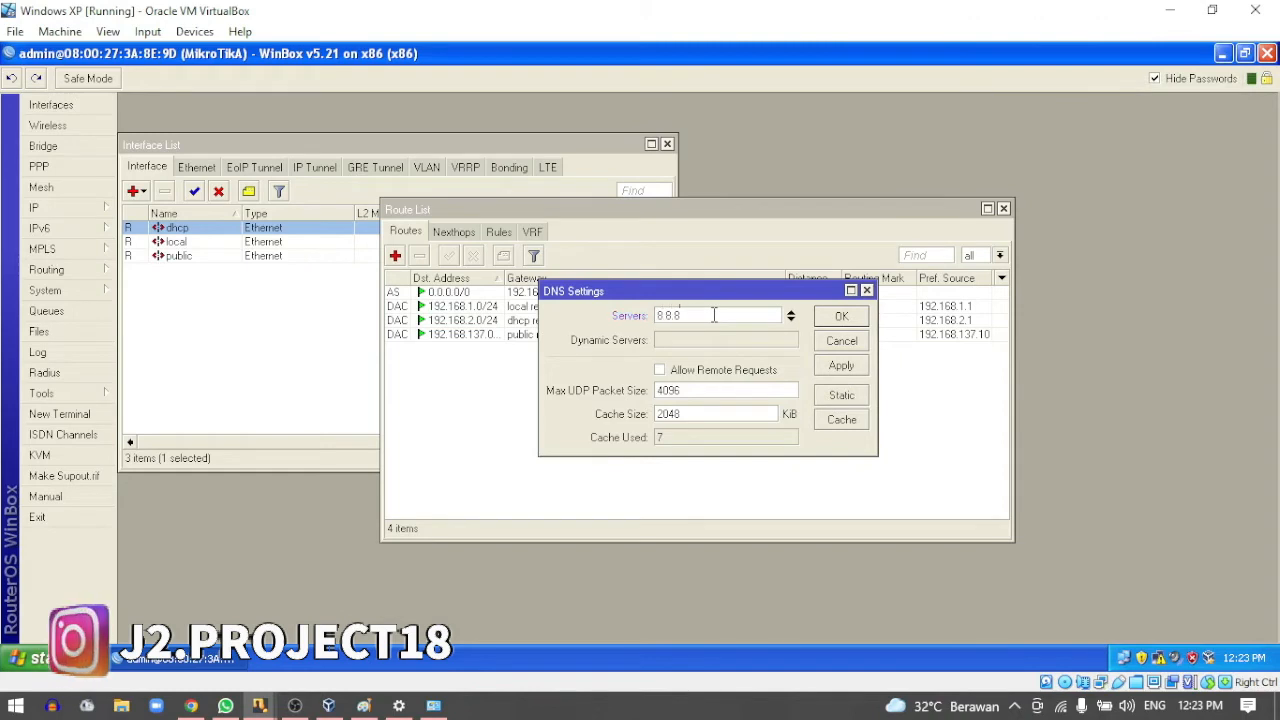
pyautogui.write('8.8.8.8')
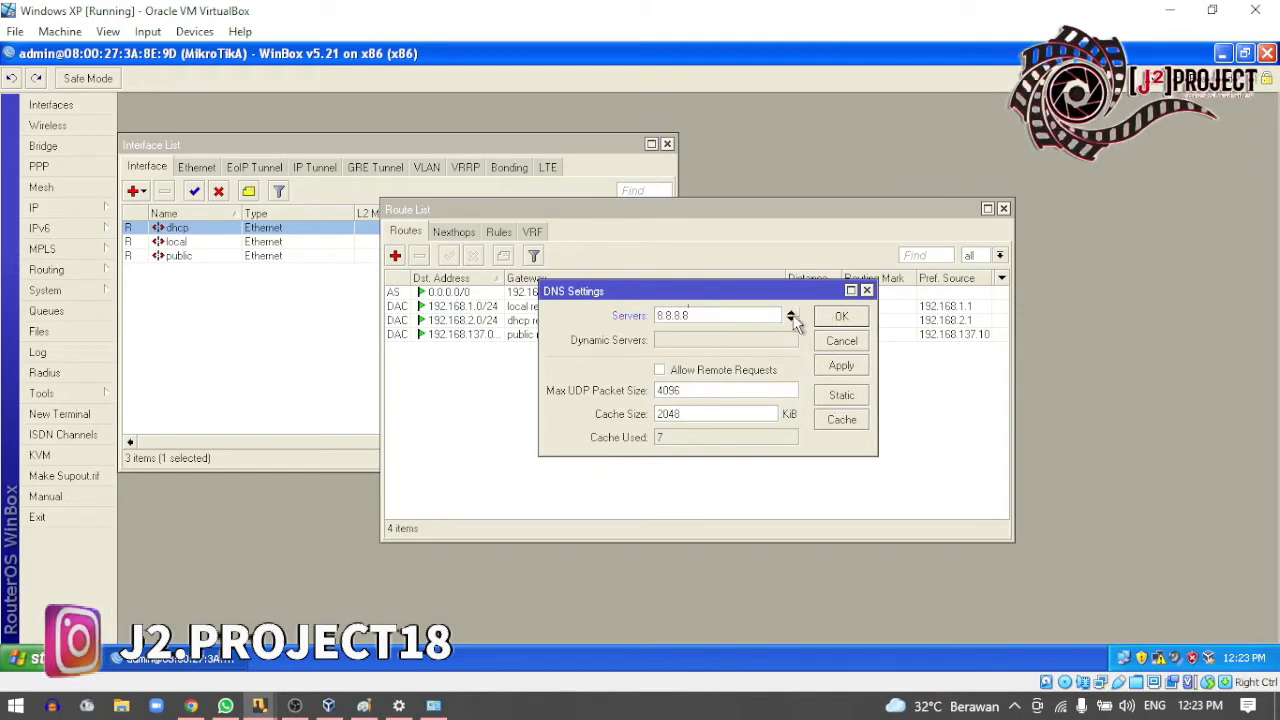
pyautogui.click(791, 320)
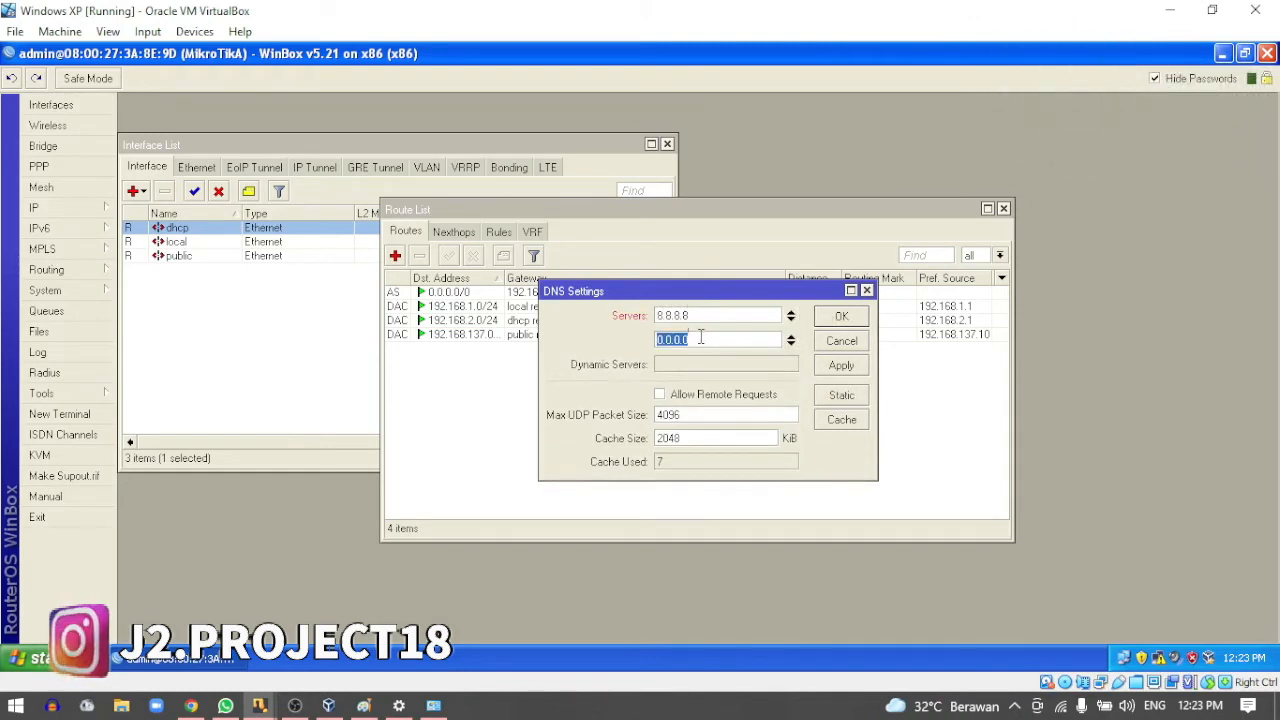
pyautogui.write('8')
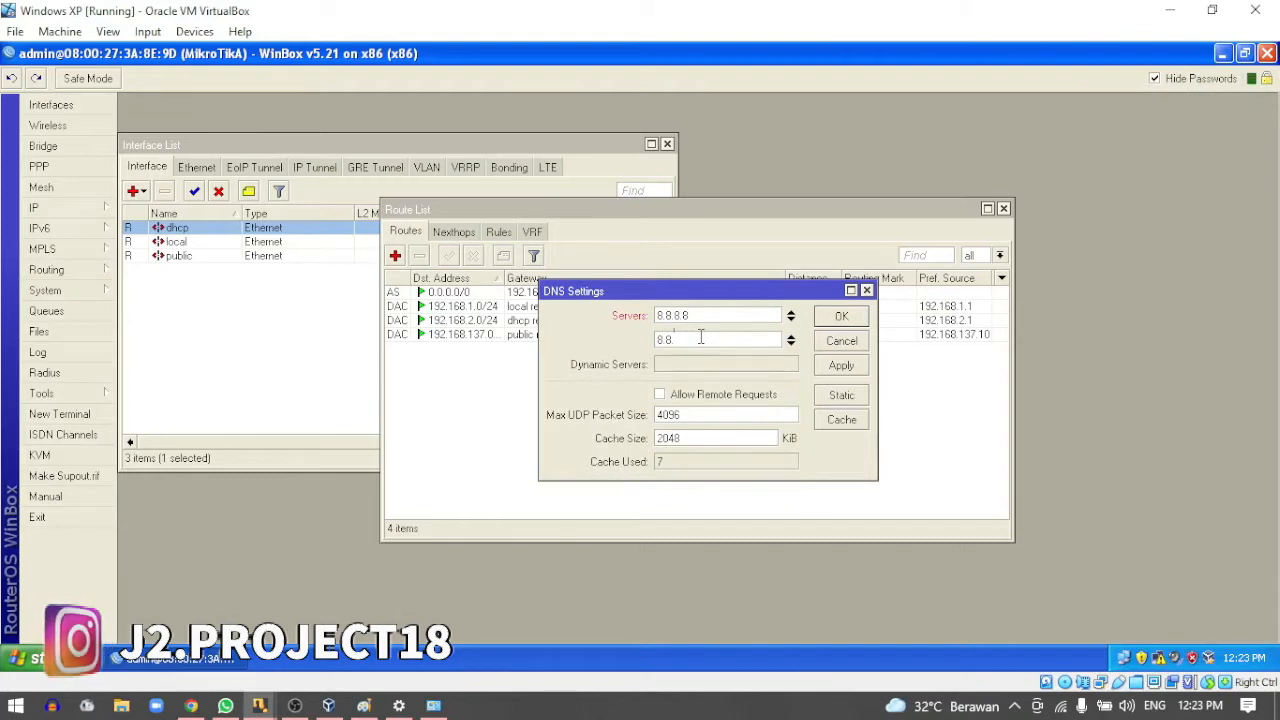
pyautogui.write('.8.4.4')
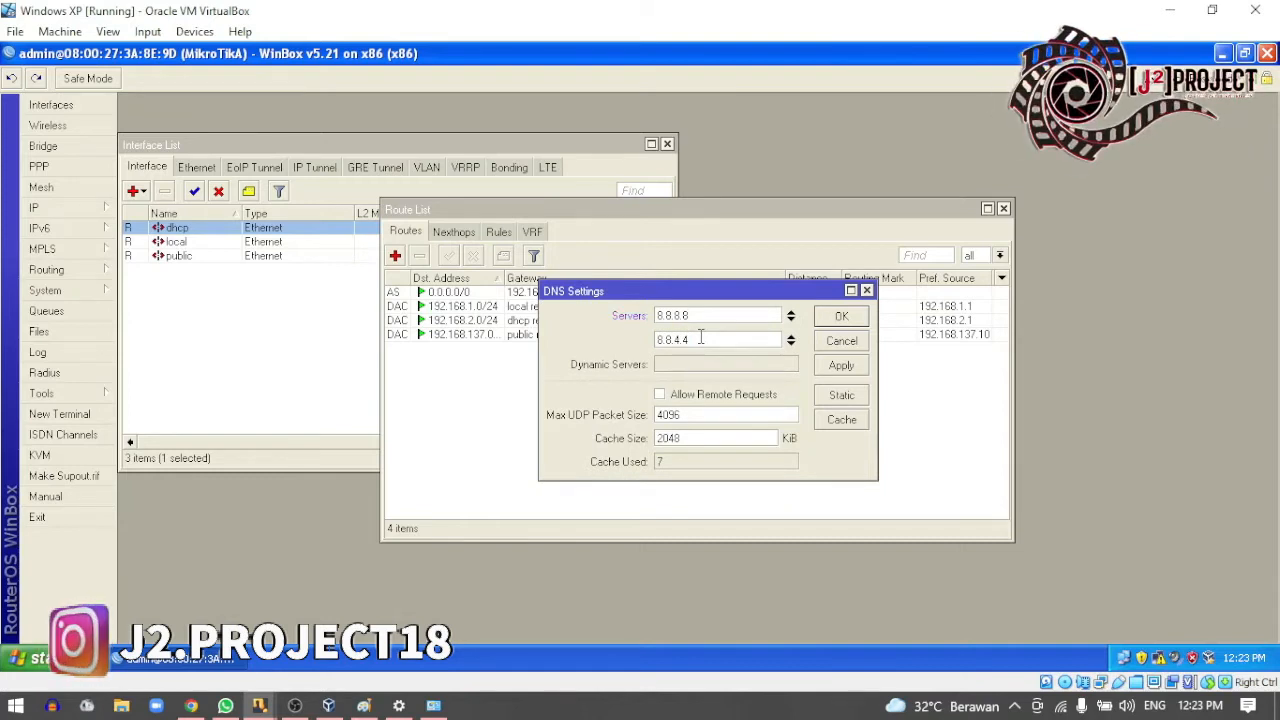
pyautogui.click(660, 395)
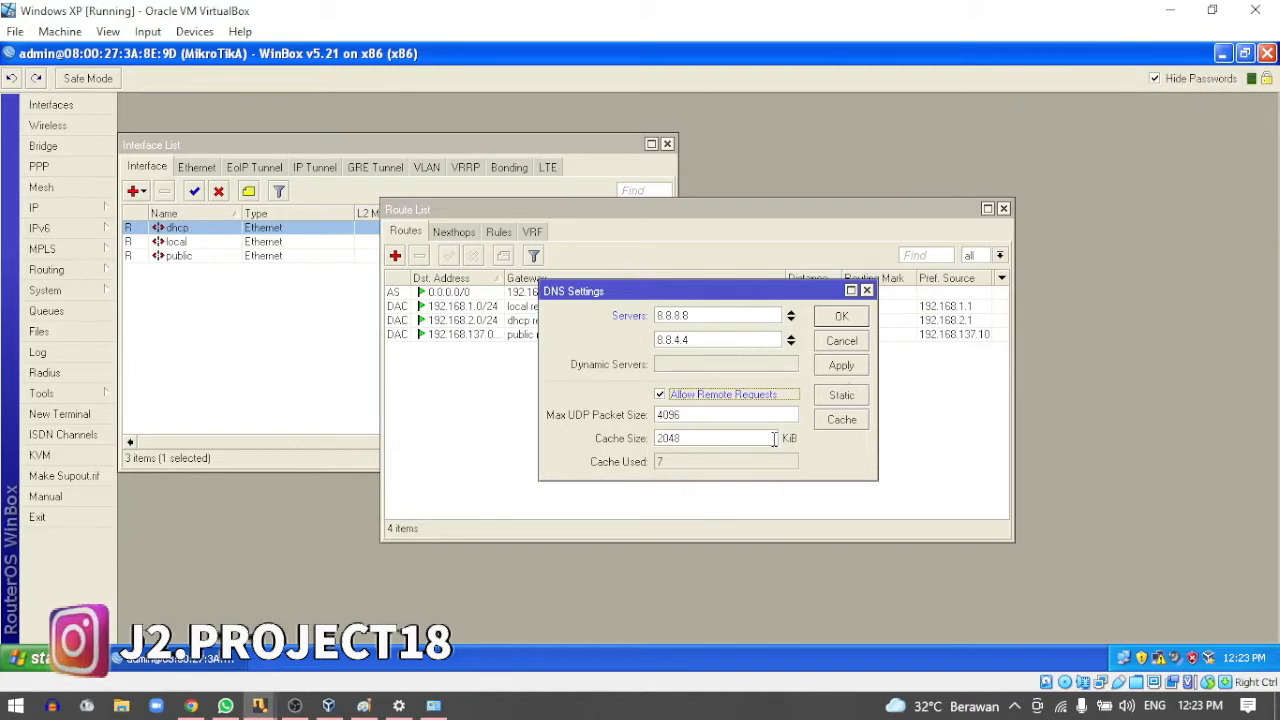
pyautogui.click(836, 366)
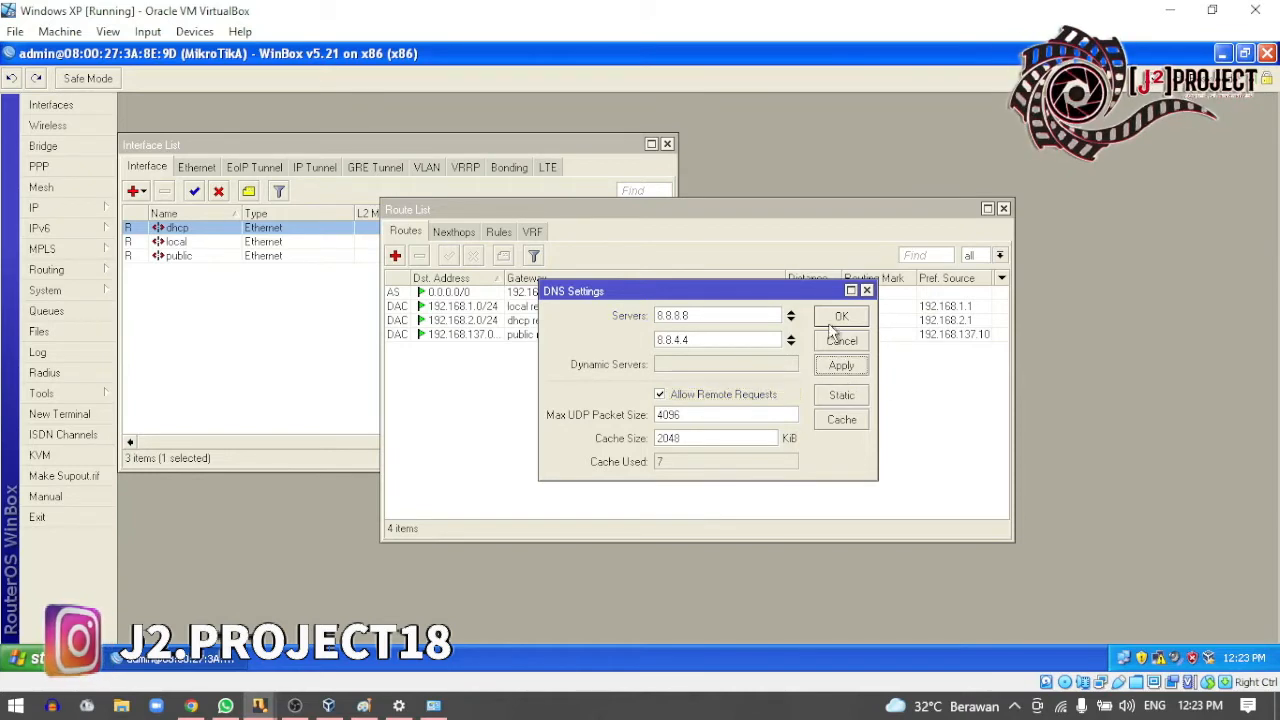
pyautogui.click(834, 318)
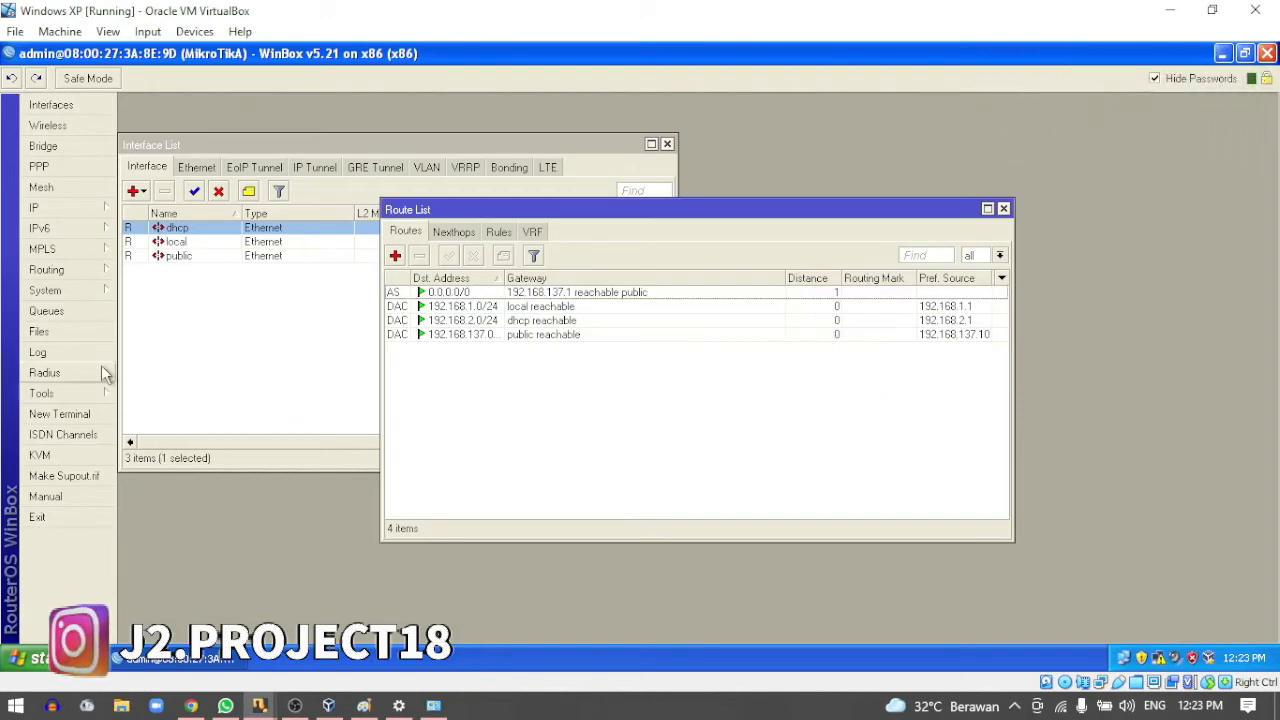
# - Create a new firewall NAT rule in the srcnat chain with public as the out interface
pyautogui.click(85, 207)
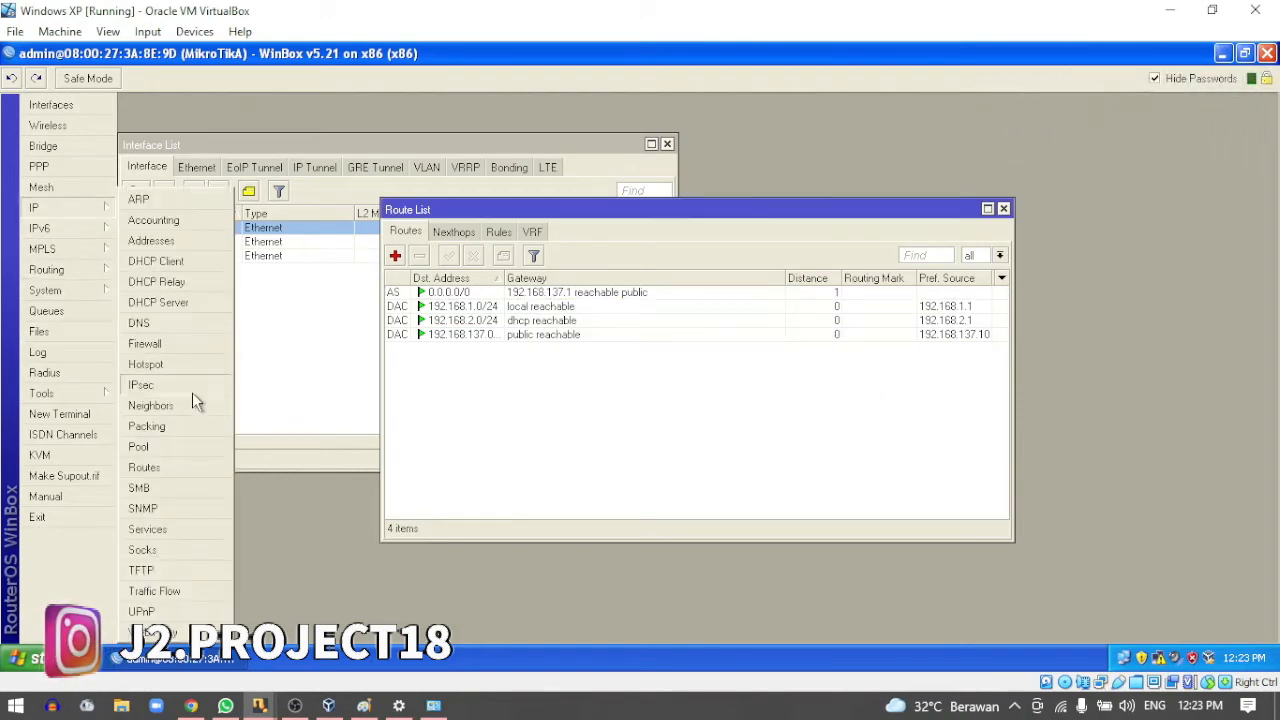
pyautogui.click(172, 343)
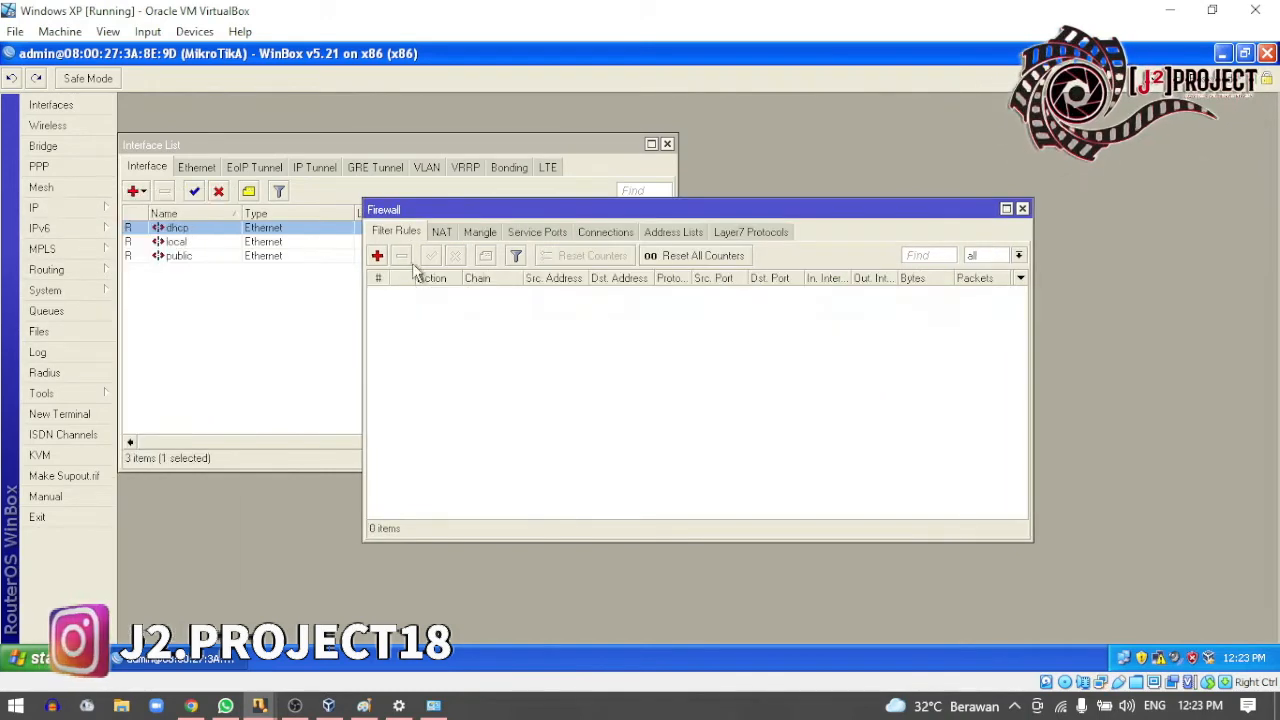
pyautogui.click(442, 233)
pyautogui.click(377, 255)
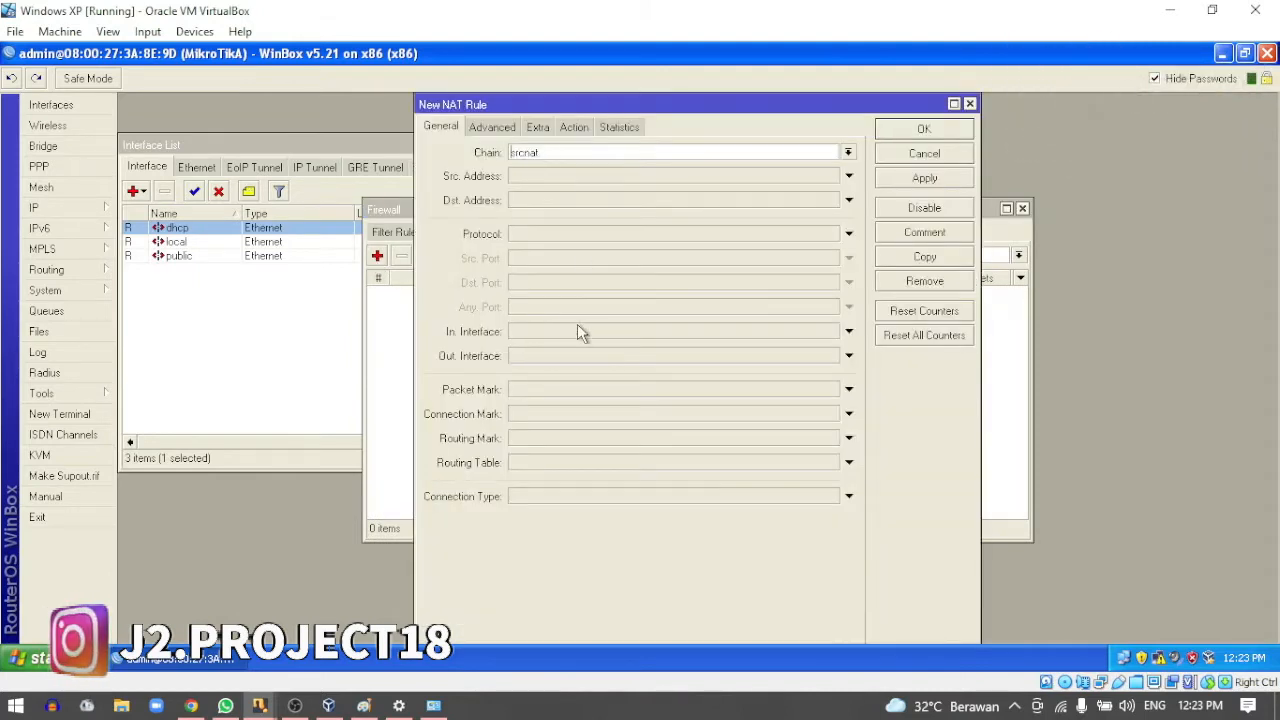
pyautogui.click(560, 360)
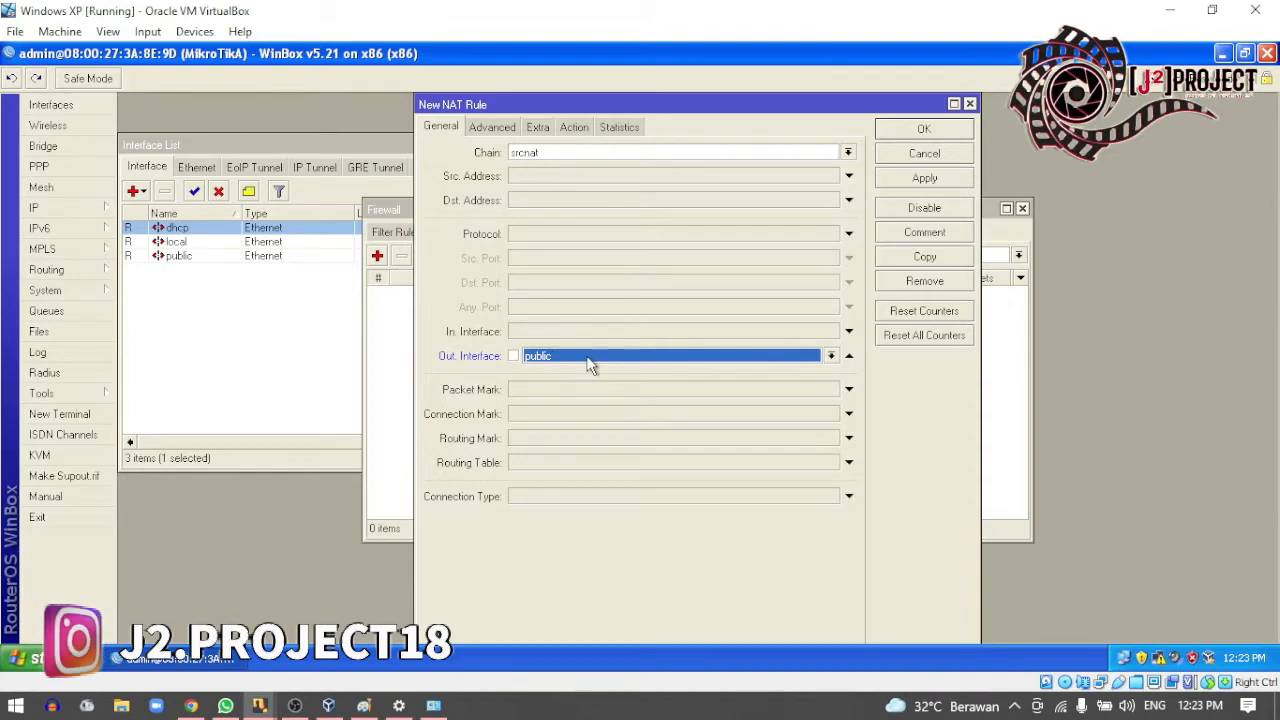
pyautogui.click(572, 395)
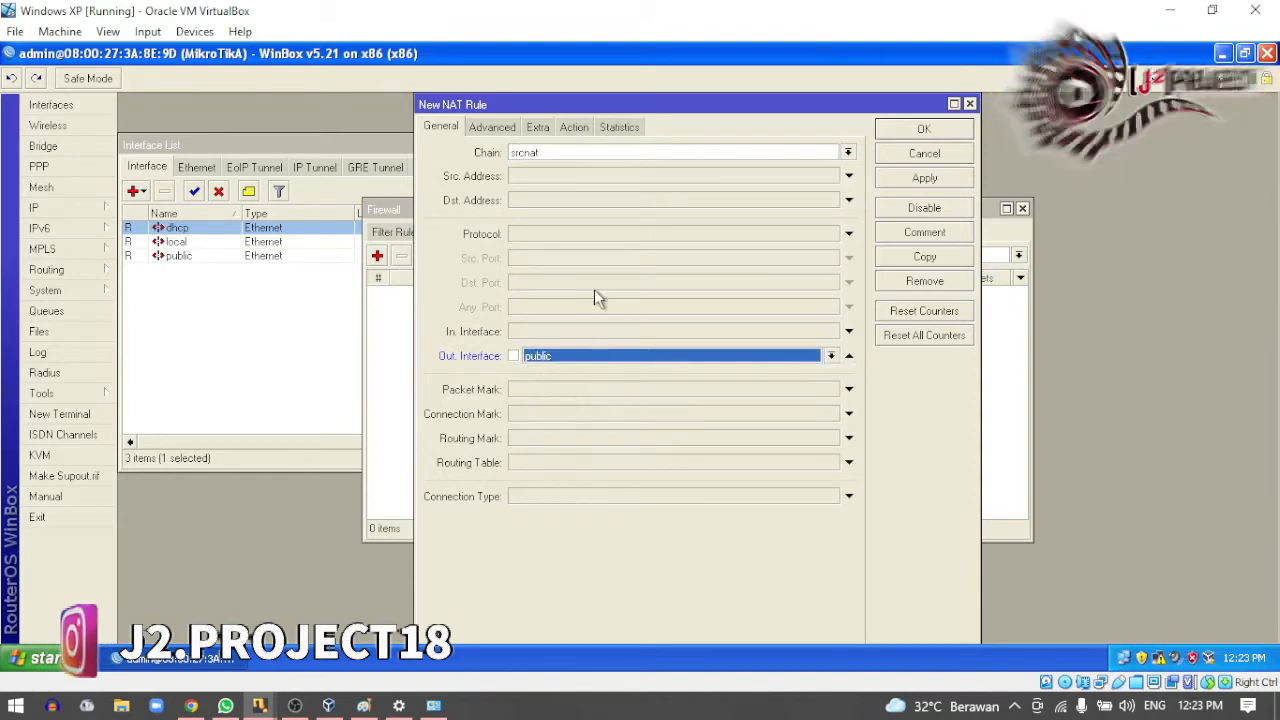
# - Set the new NAT rule's action to masquerade and save the rule
pyautogui.click(572, 130)
pyautogui.click(566, 152)
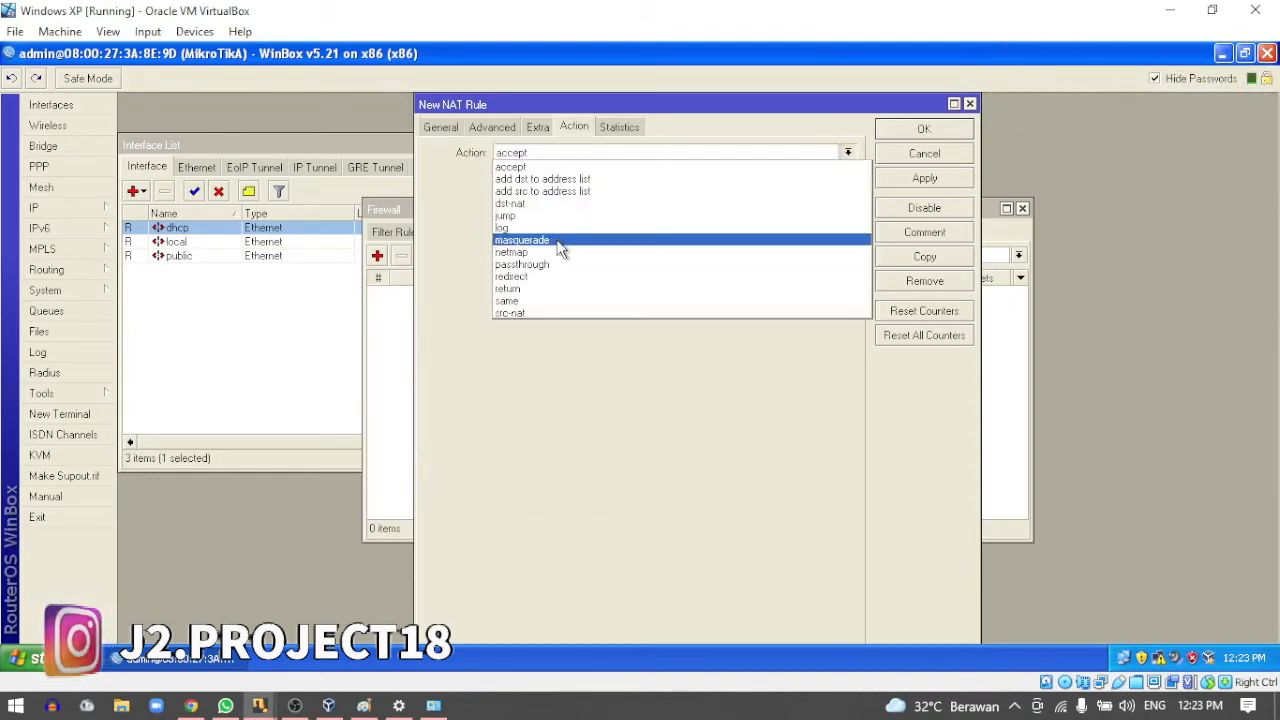
pyautogui.click(563, 245)
pyautogui.click(545, 127)
pyautogui.click(492, 127)
pyautogui.click(443, 128)
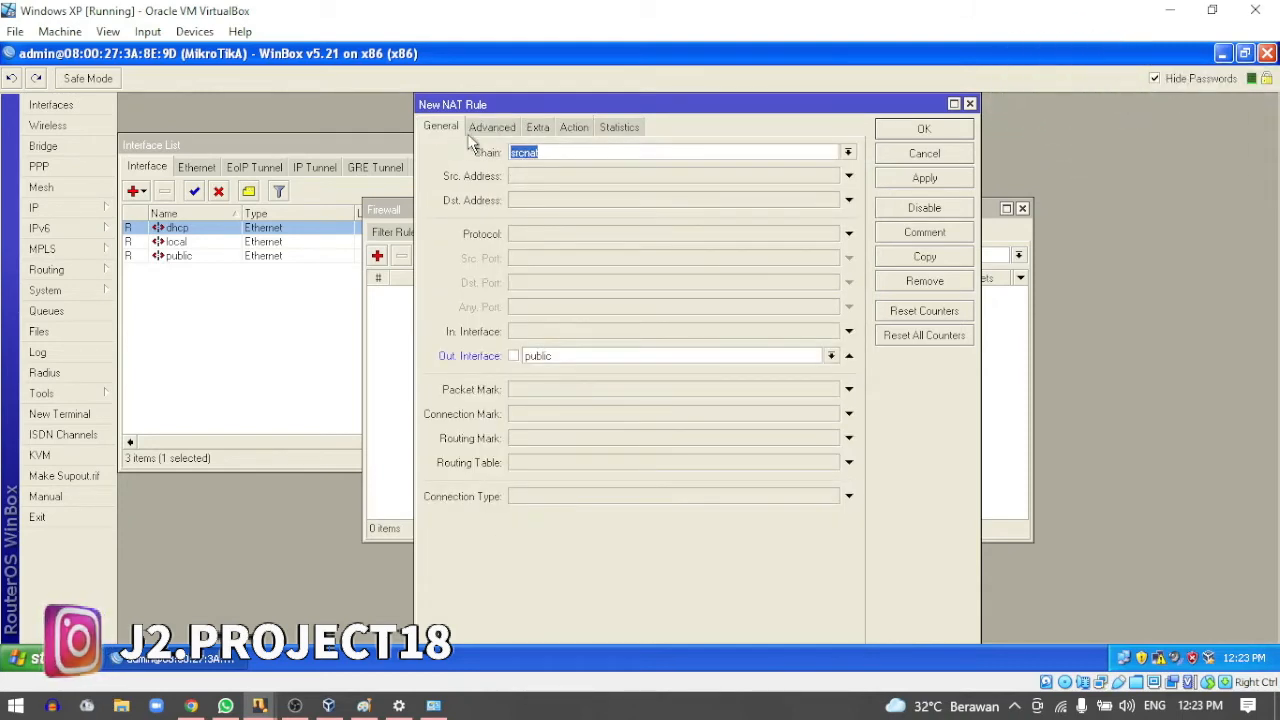
pyautogui.click(924, 130)
# - Test the router's internet connection by pinging 8.8.8.8 from a new router terminal, and stop the ping after several replies
pyautogui.click(88, 415)
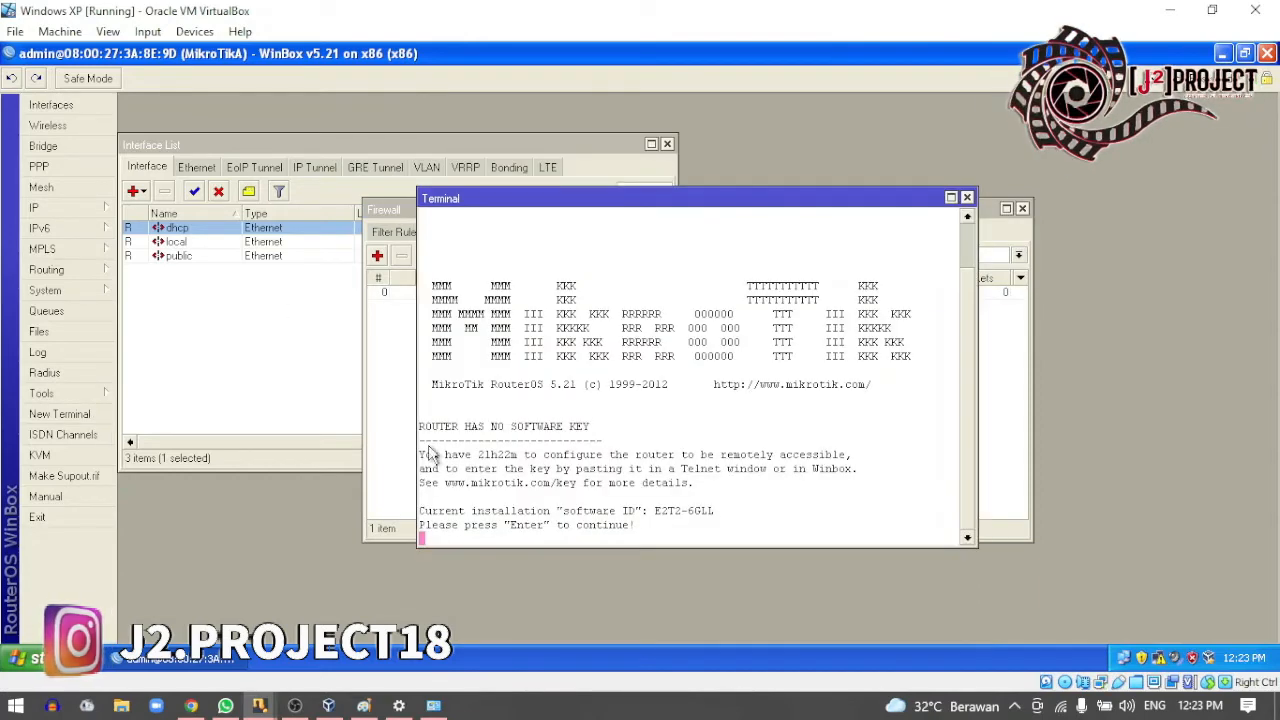
pyautogui.press('Return')
pyautogui.write('ping 8.8.8.8')
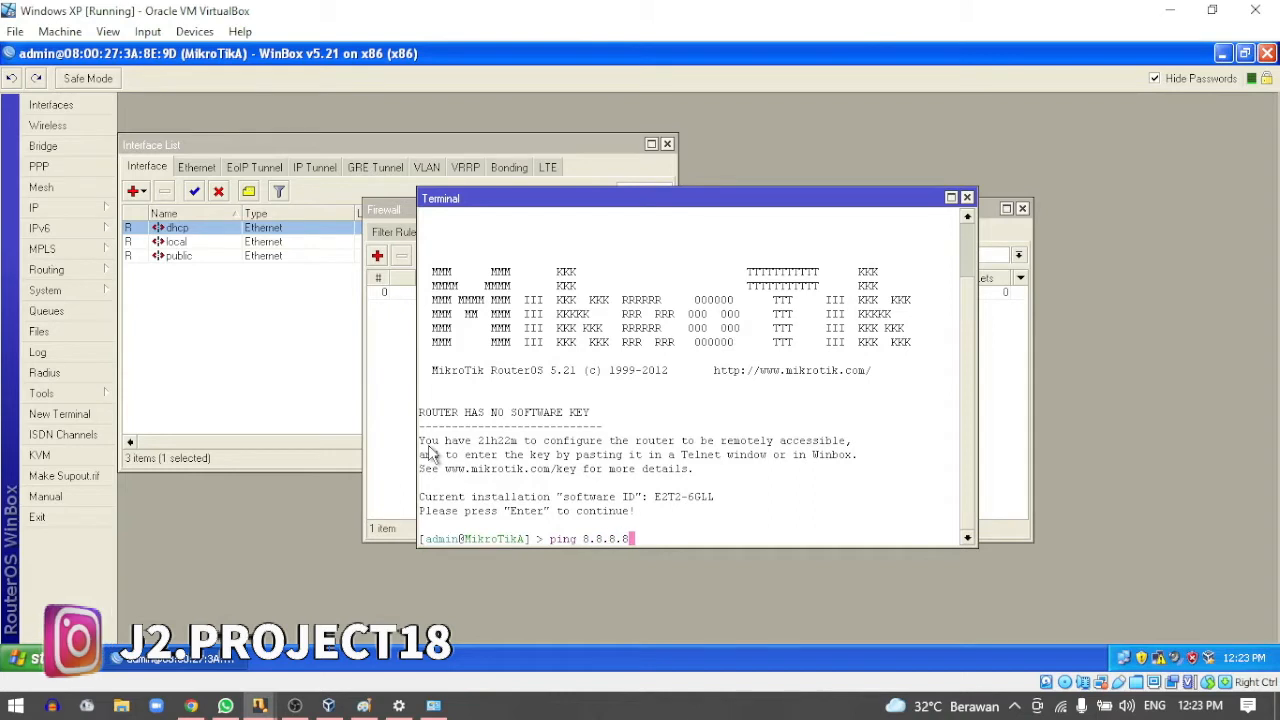
pyautogui.press('Return')
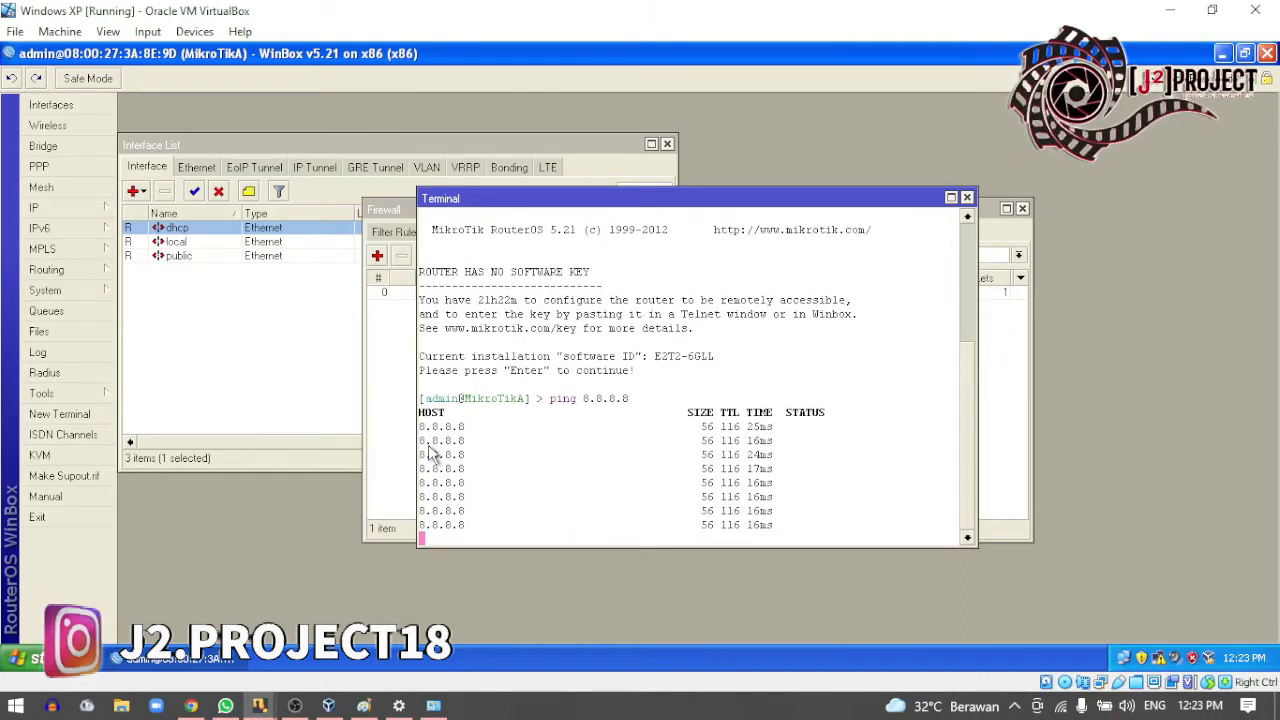
pyautogui.hotkey('ctrl', 'c')
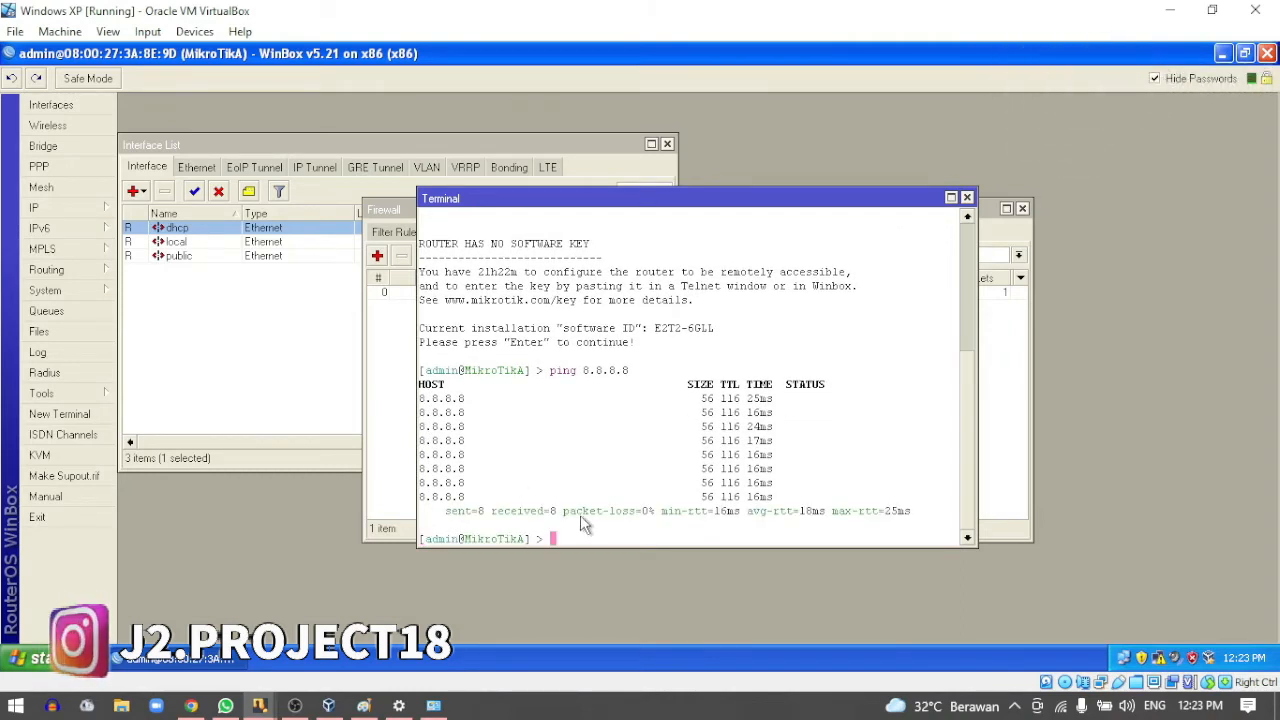
# - Run a continuous ping to google.com from the Windows XP command prompt
pyautogui.click(546, 663)
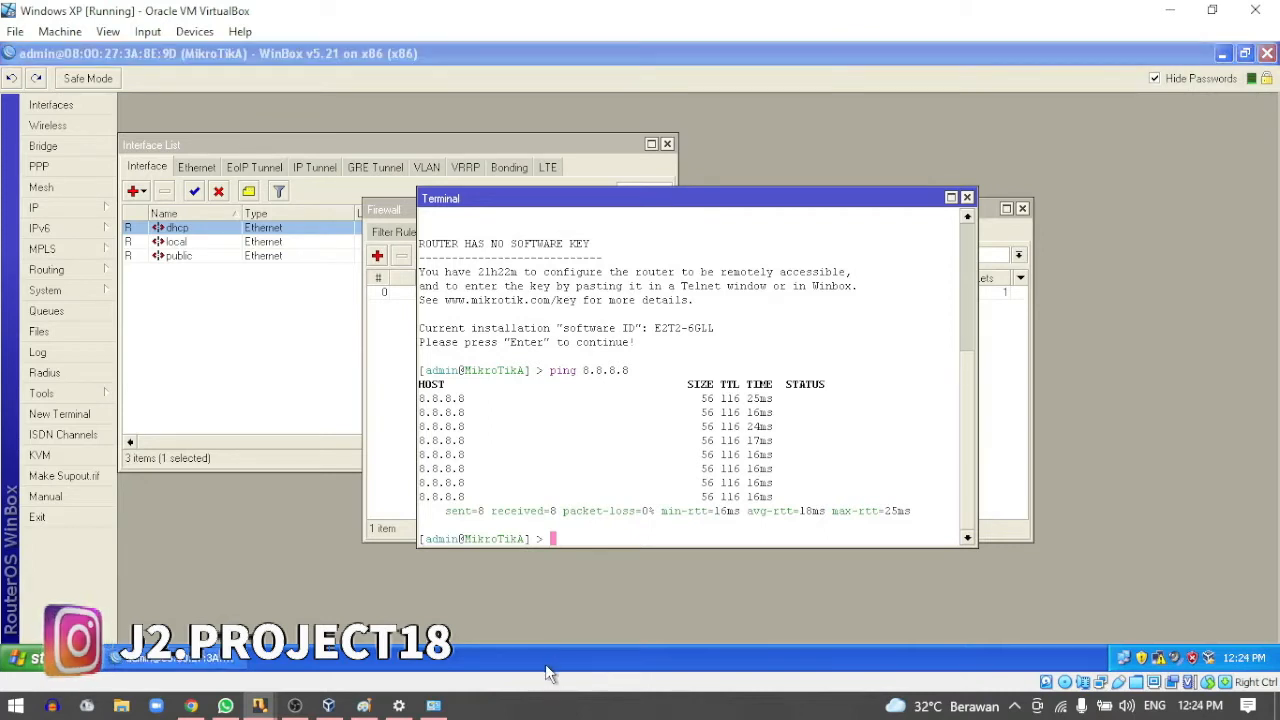
pyautogui.press('super+r')
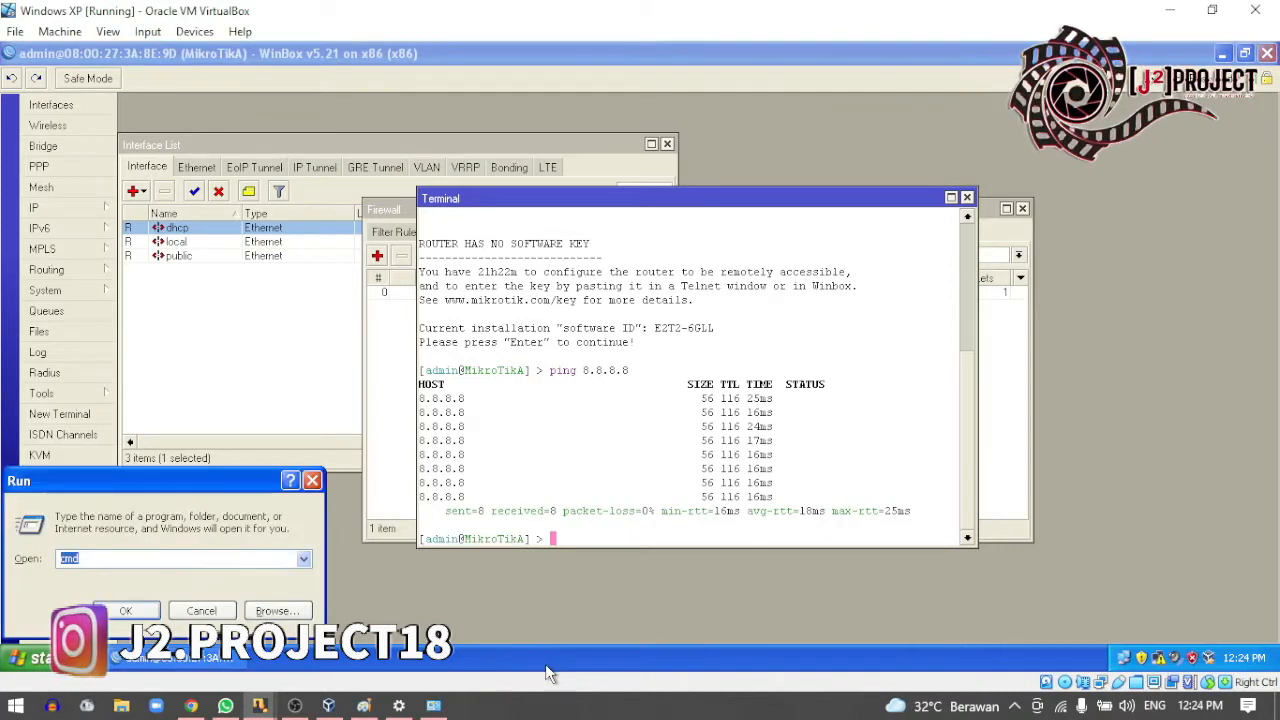
pyautogui.press('Return')
pyautogui.write('ping google')
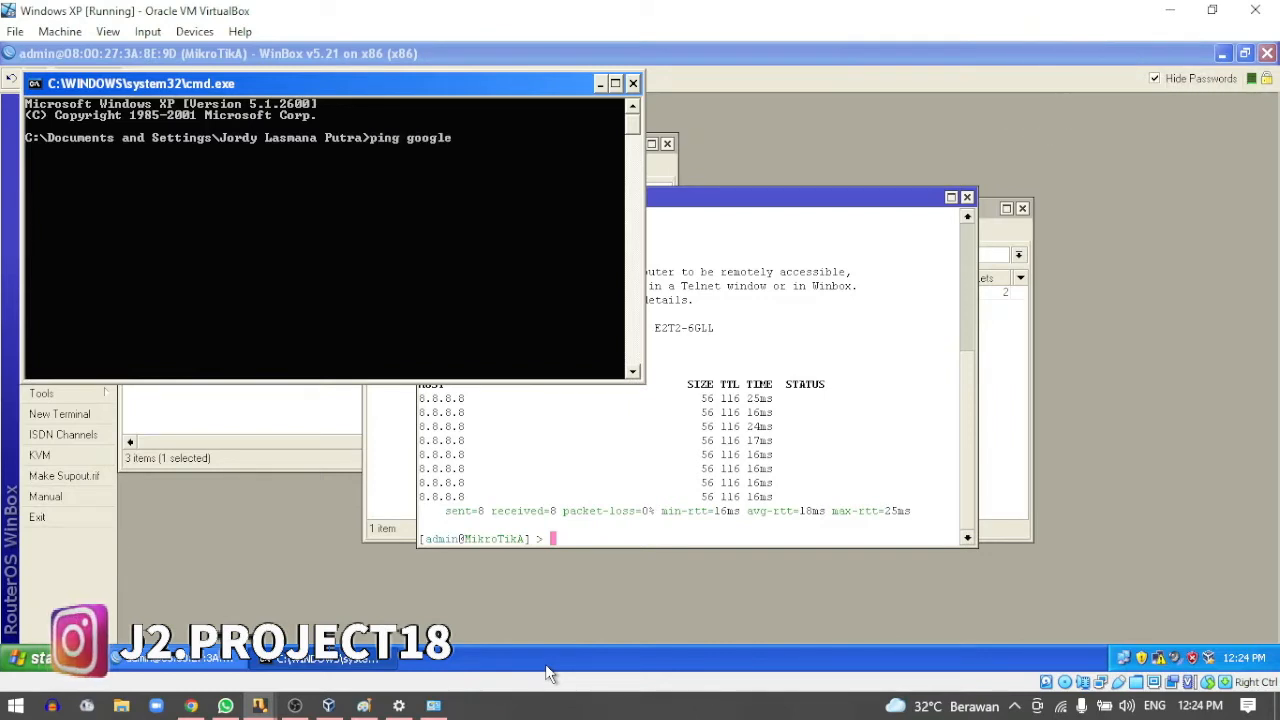
pyautogui.write('.com -t')
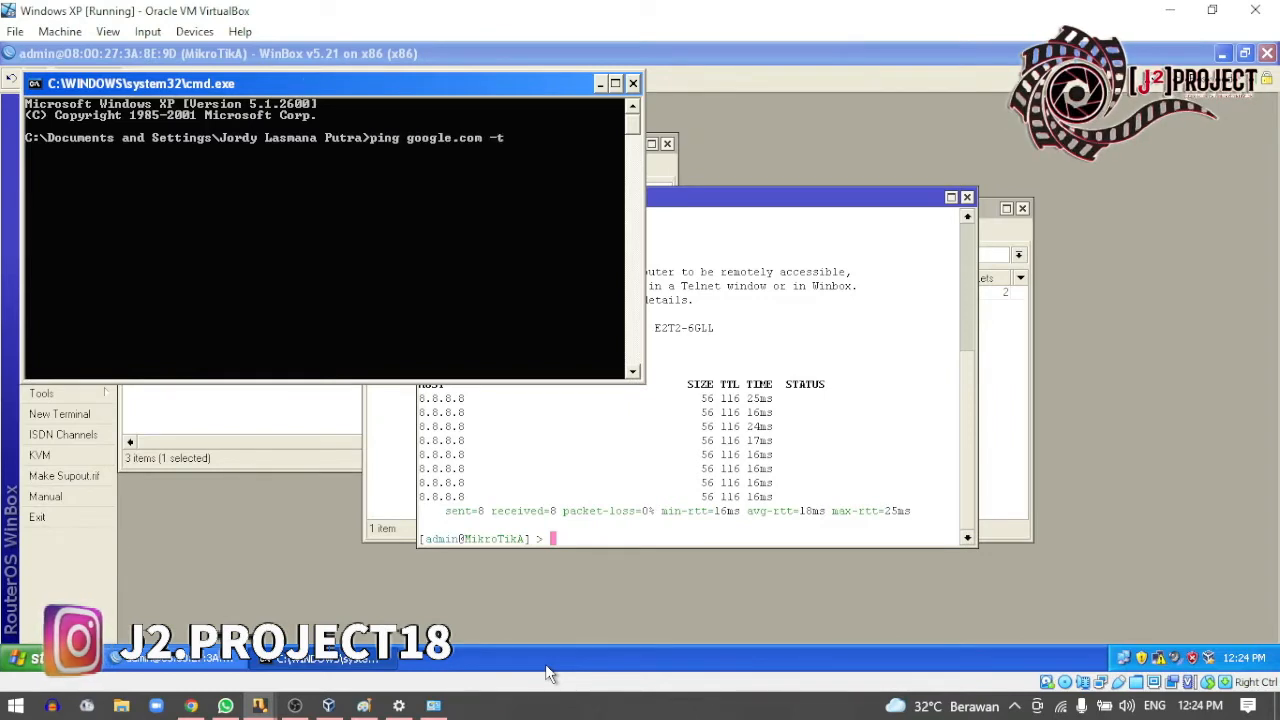
pyautogui.press('Return')
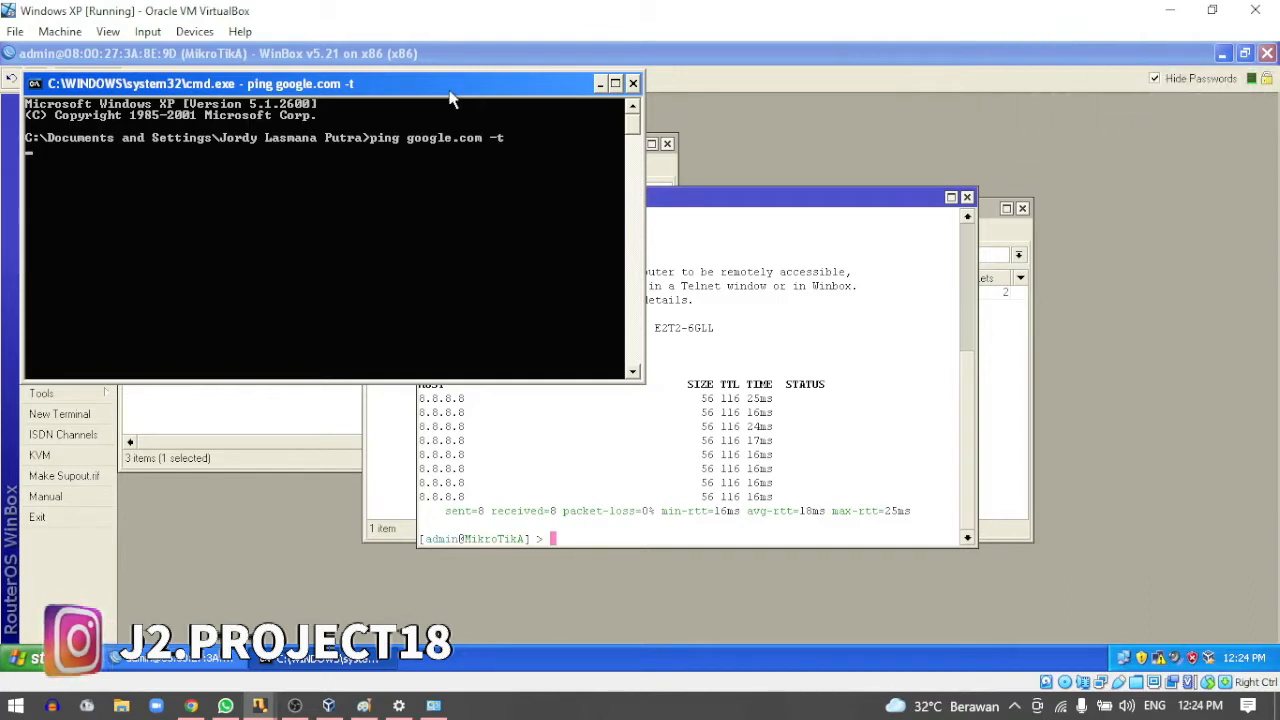
# - Open the TCP/IP properties of the XP local area connection and check Client 1's addressing type in the Paint topology diagram
pyautogui.doubleClick(1123, 658)
pyautogui.click(520, 505)
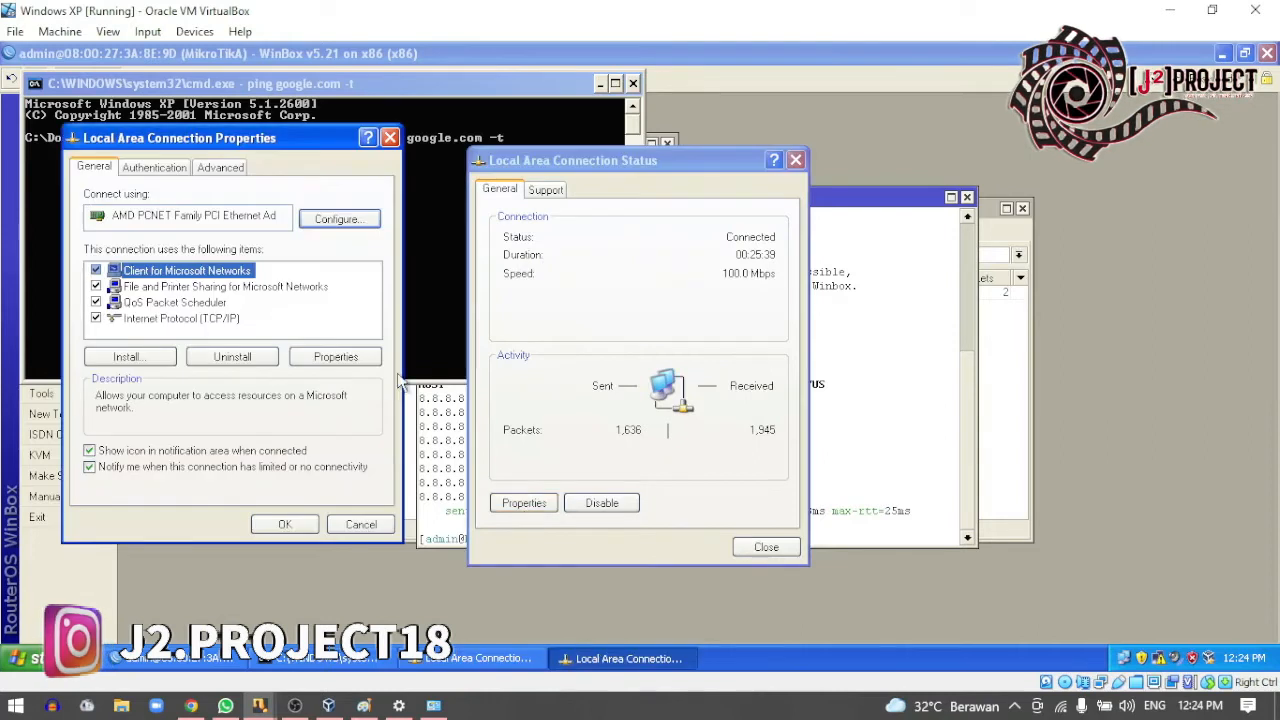
pyautogui.click(218, 319)
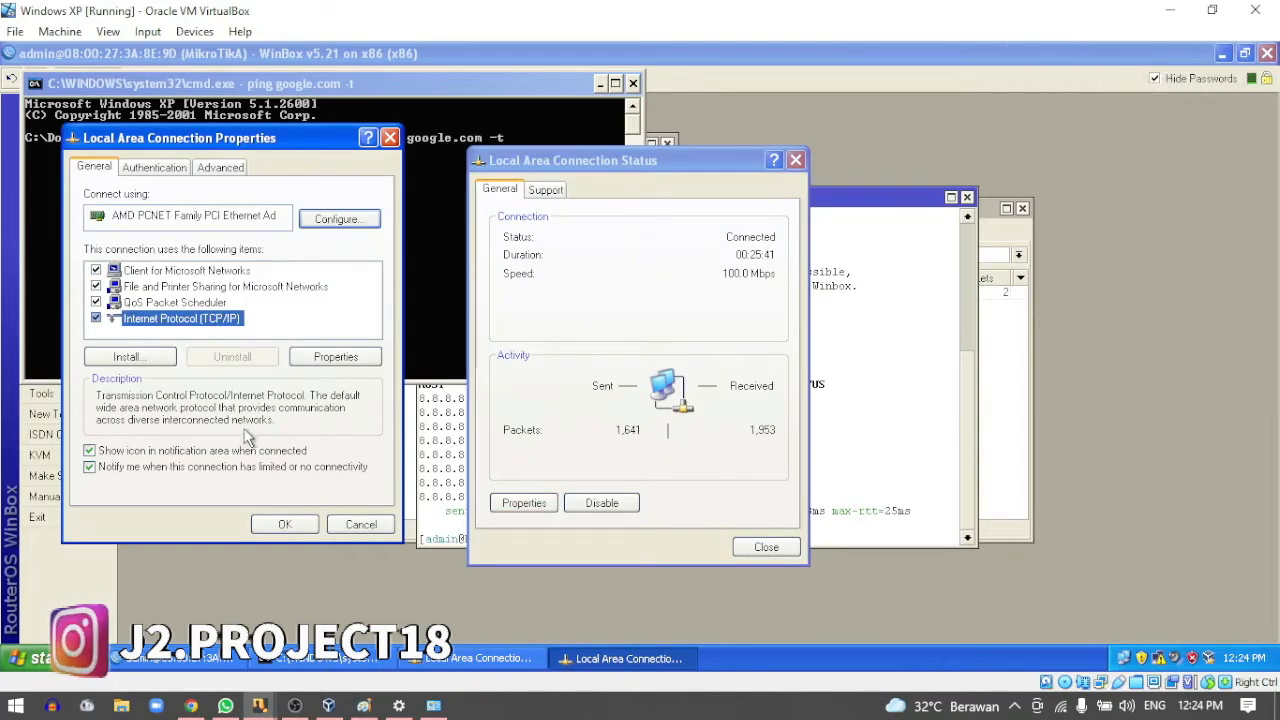
pyautogui.click(348, 357)
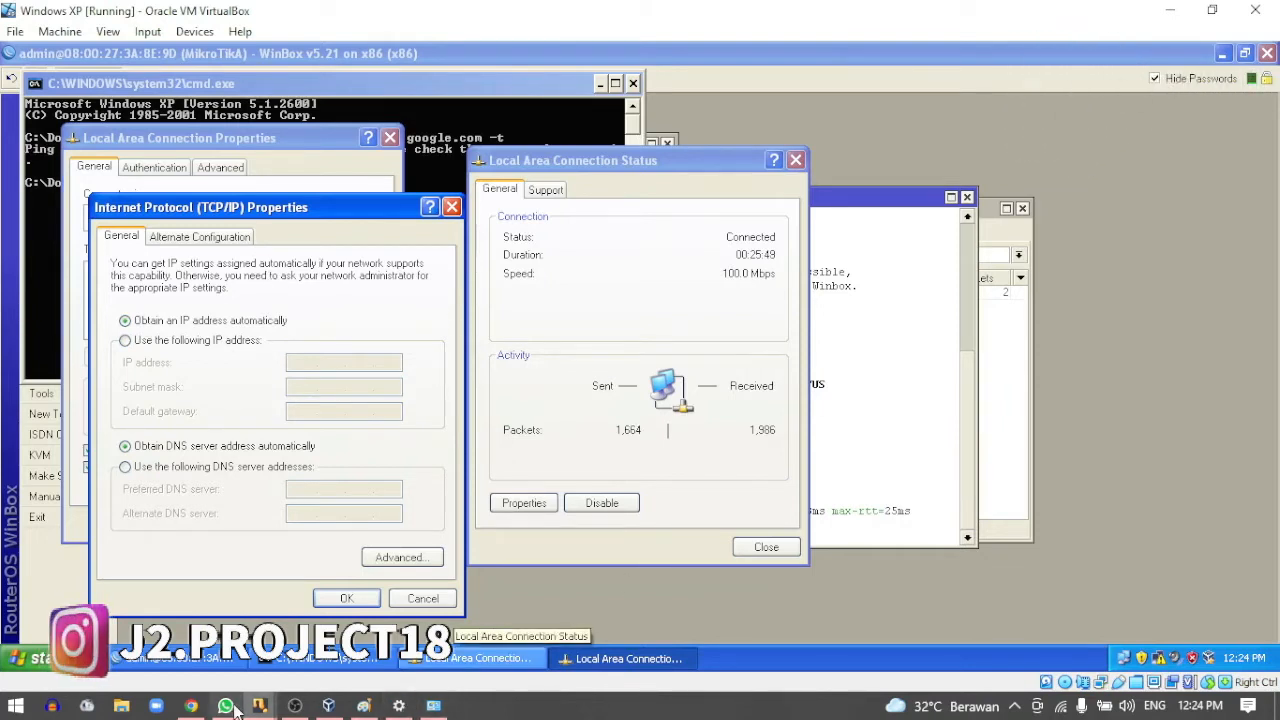
pyautogui.click(363, 706)
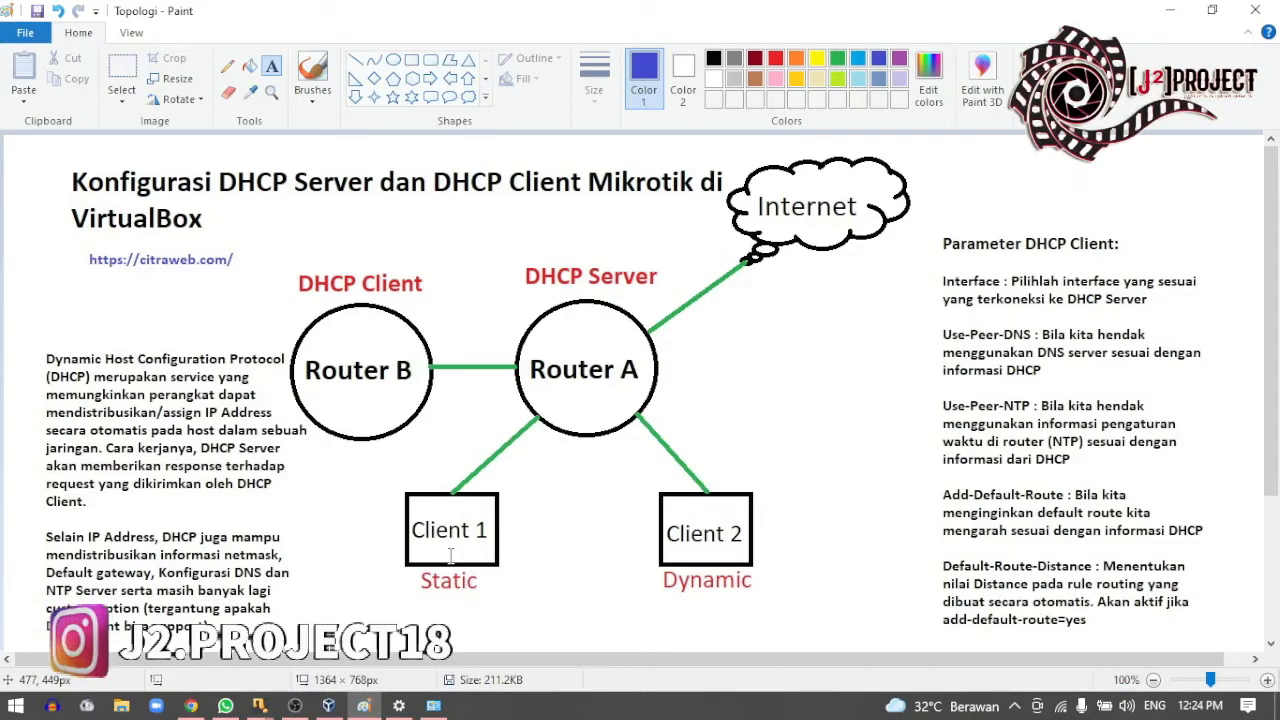
pyautogui.click(1169, 10)
# - Assign the XP connection the static IP address 192.168.1.10 with subnet mask 255.255.255.0 and default gateway 192.168.1.1
pyautogui.click(226, 345)
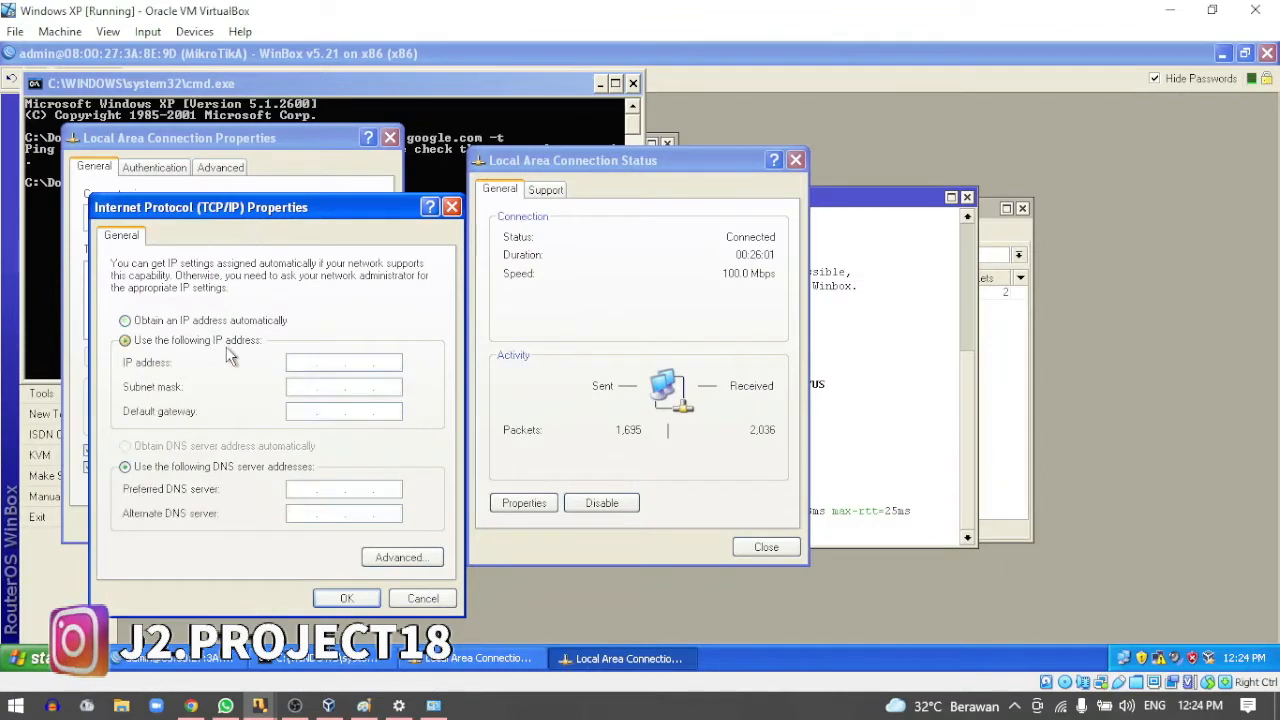
pyautogui.click(313, 363)
pyautogui.click(312, 366)
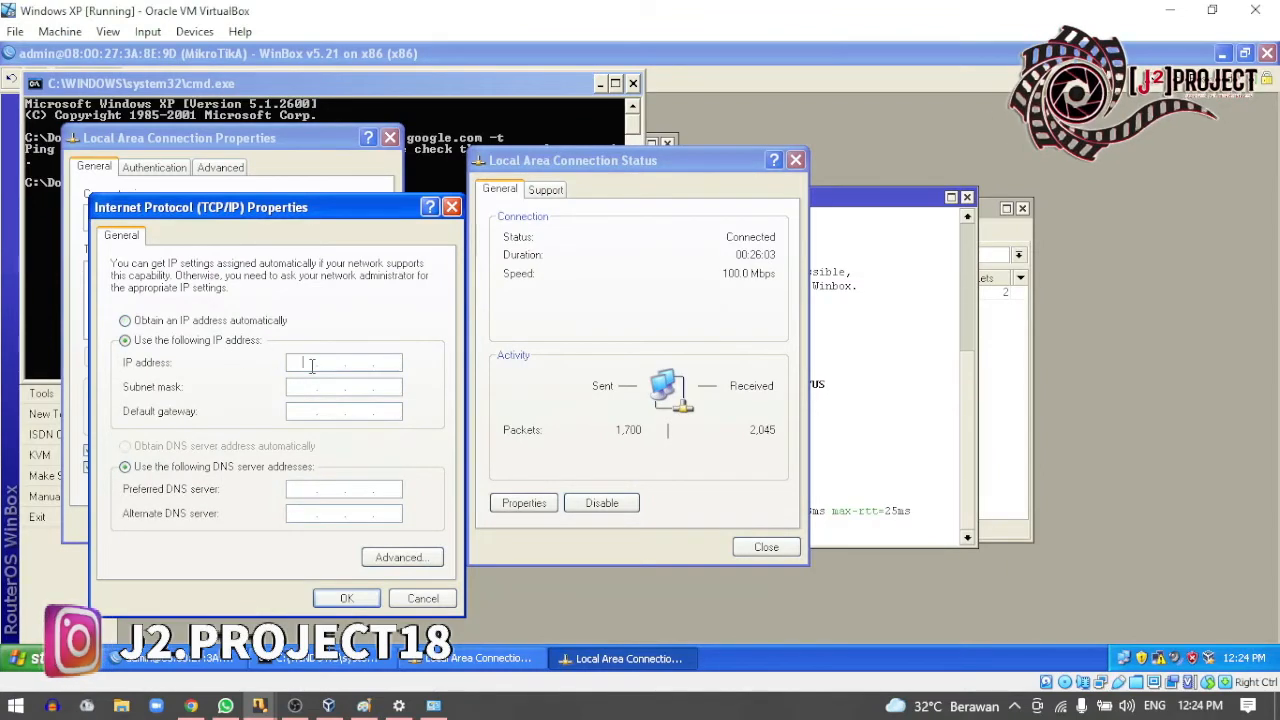
pyautogui.write('293')
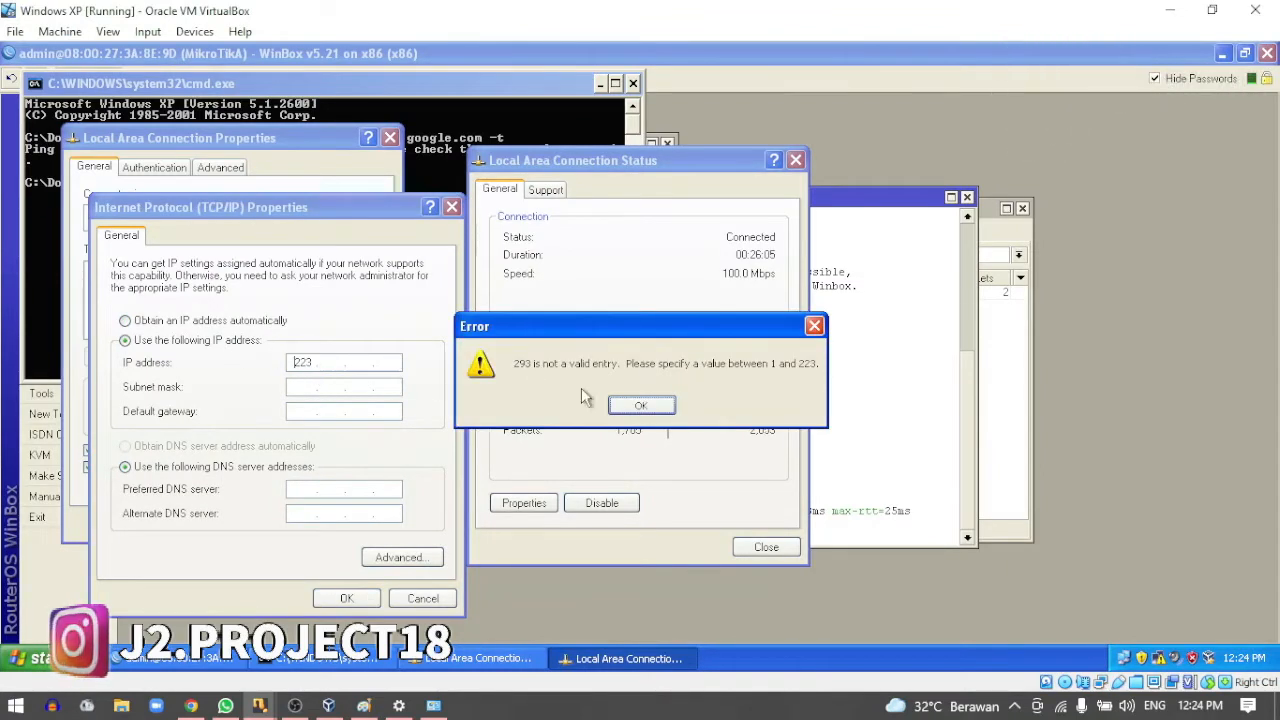
pyautogui.click(640, 405)
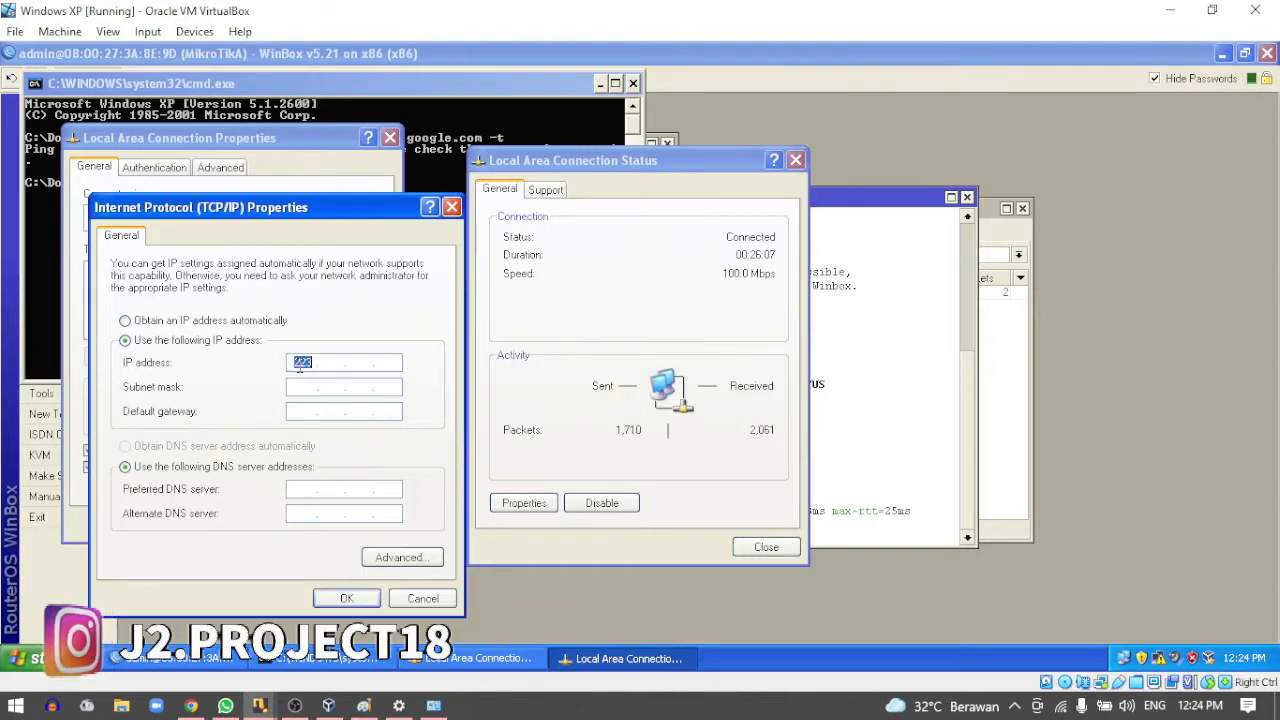
pyautogui.write('1921')
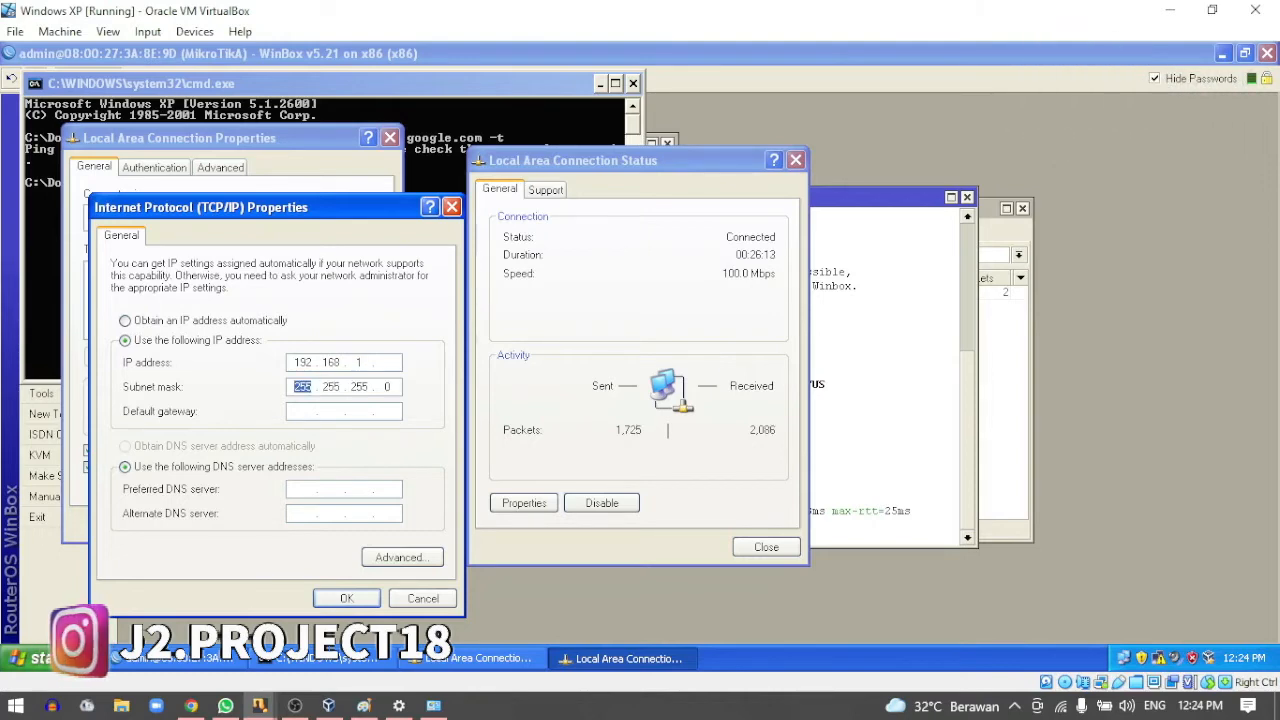
pyautogui.click(389, 365)
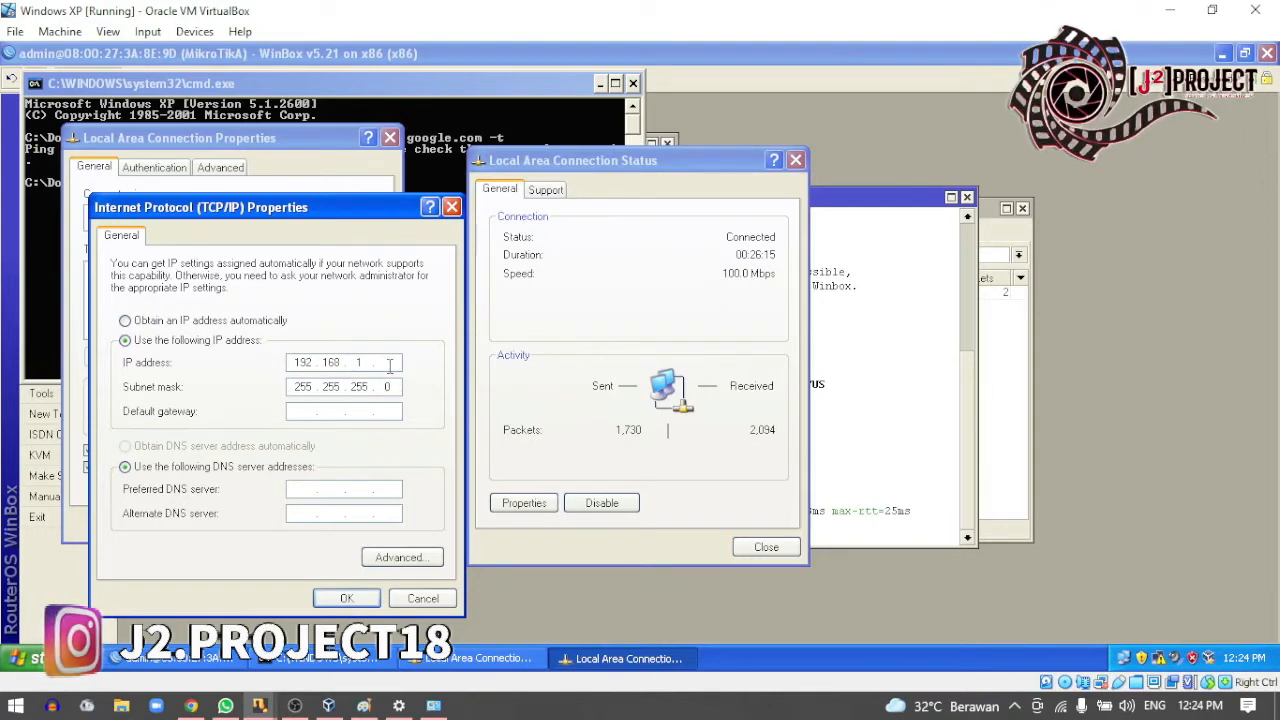
pyautogui.press('Tab')
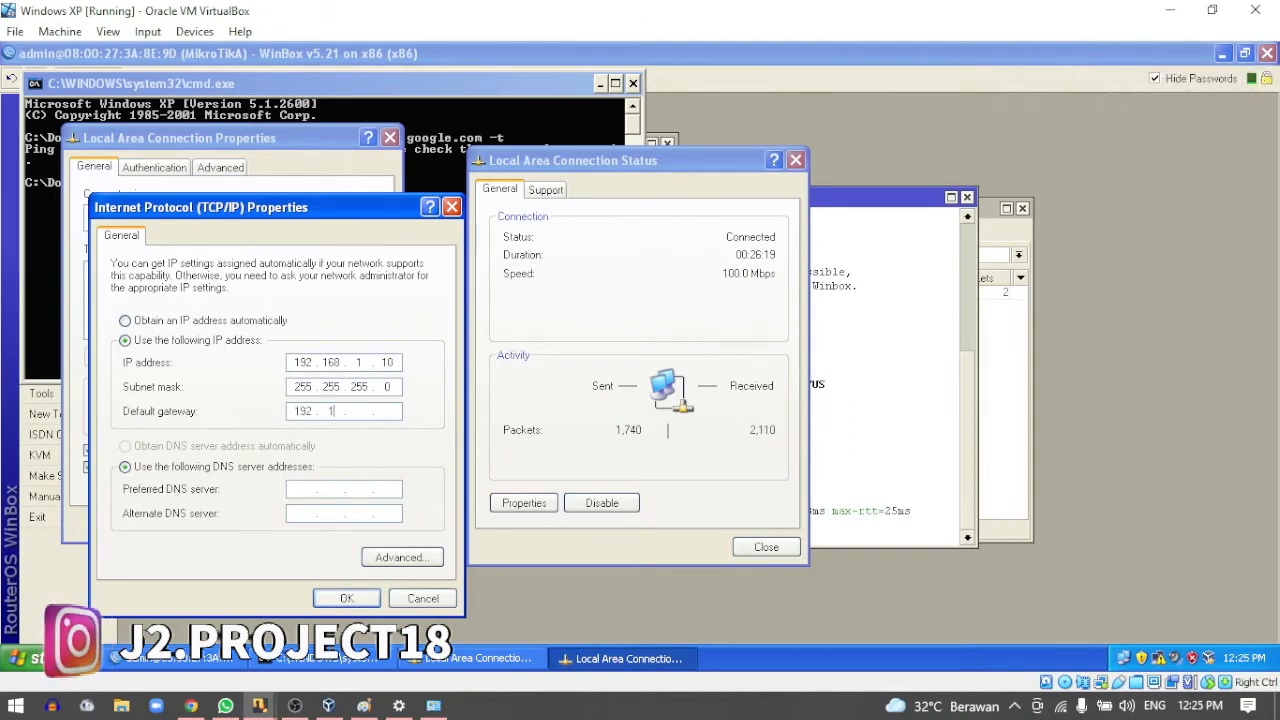
pyautogui.write('1 ')
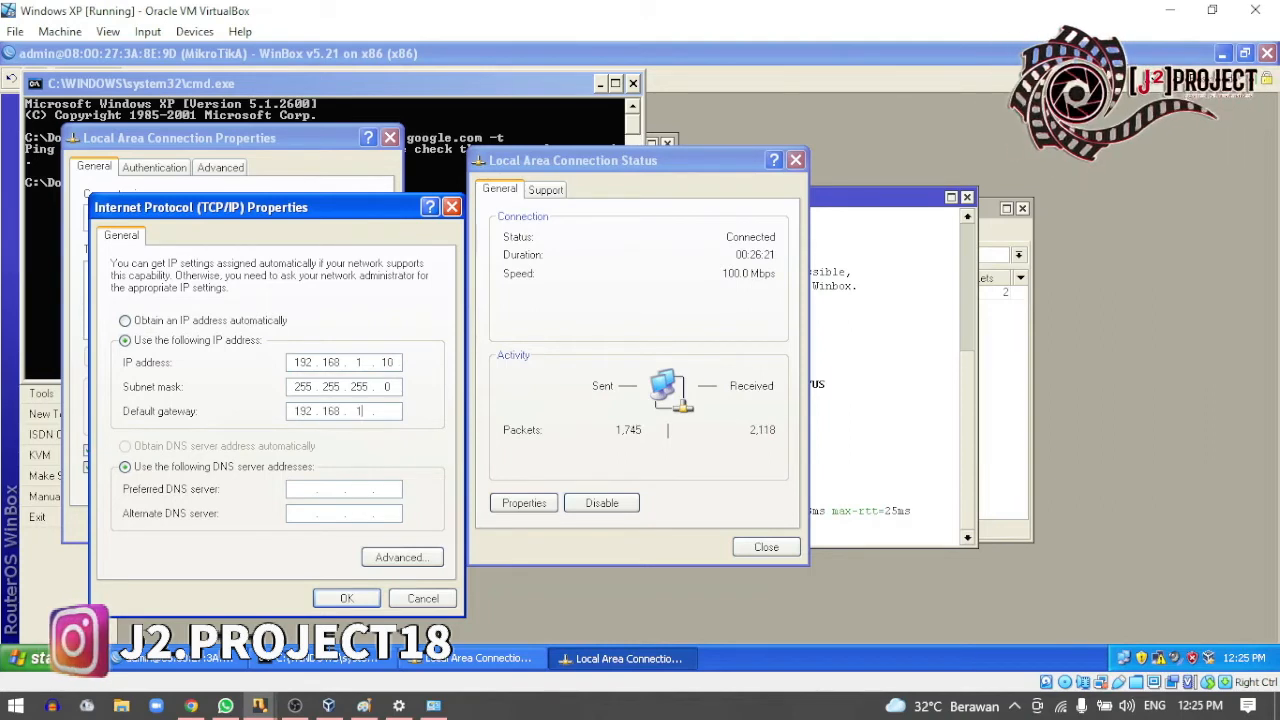
pyautogui.write('. 1')
# - Set the preferred DNS server to 192.168.1.1 and the alternate to 8.8.8.8, and save the connection settings
pyautogui.press('Tab')
pyautogui.press('Tab')
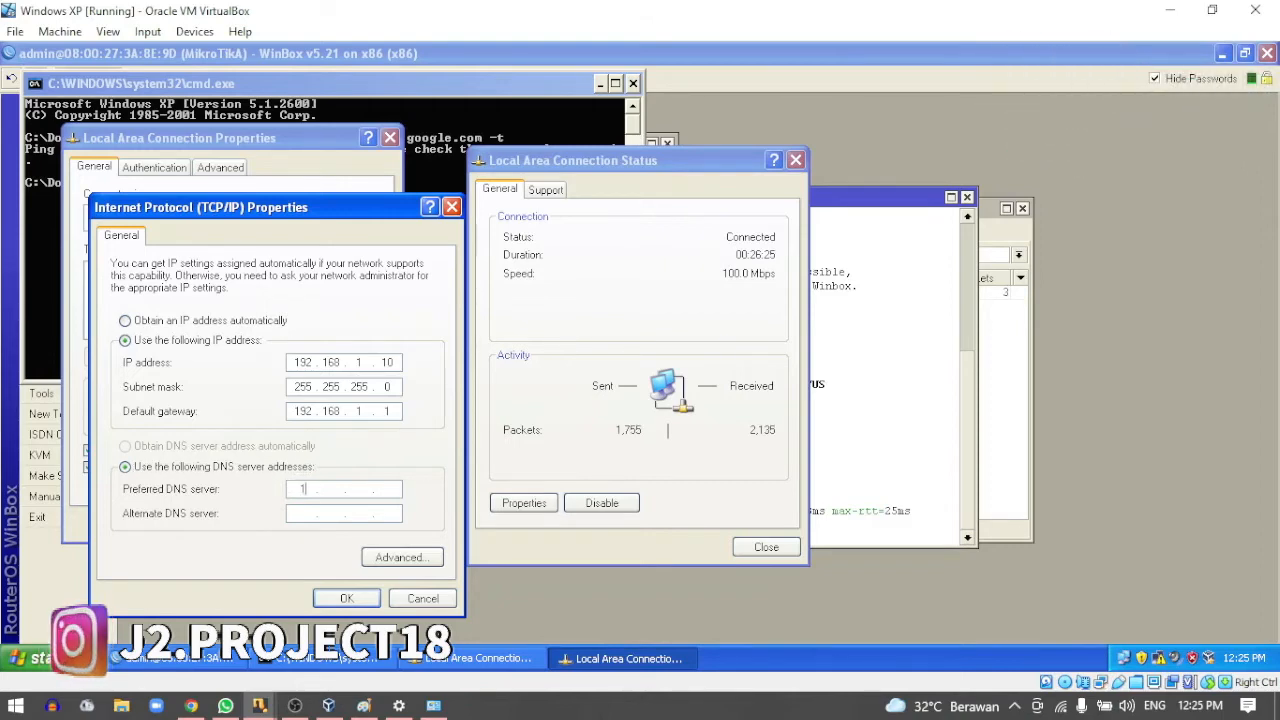
pyautogui.write('192 . 168 . 1')
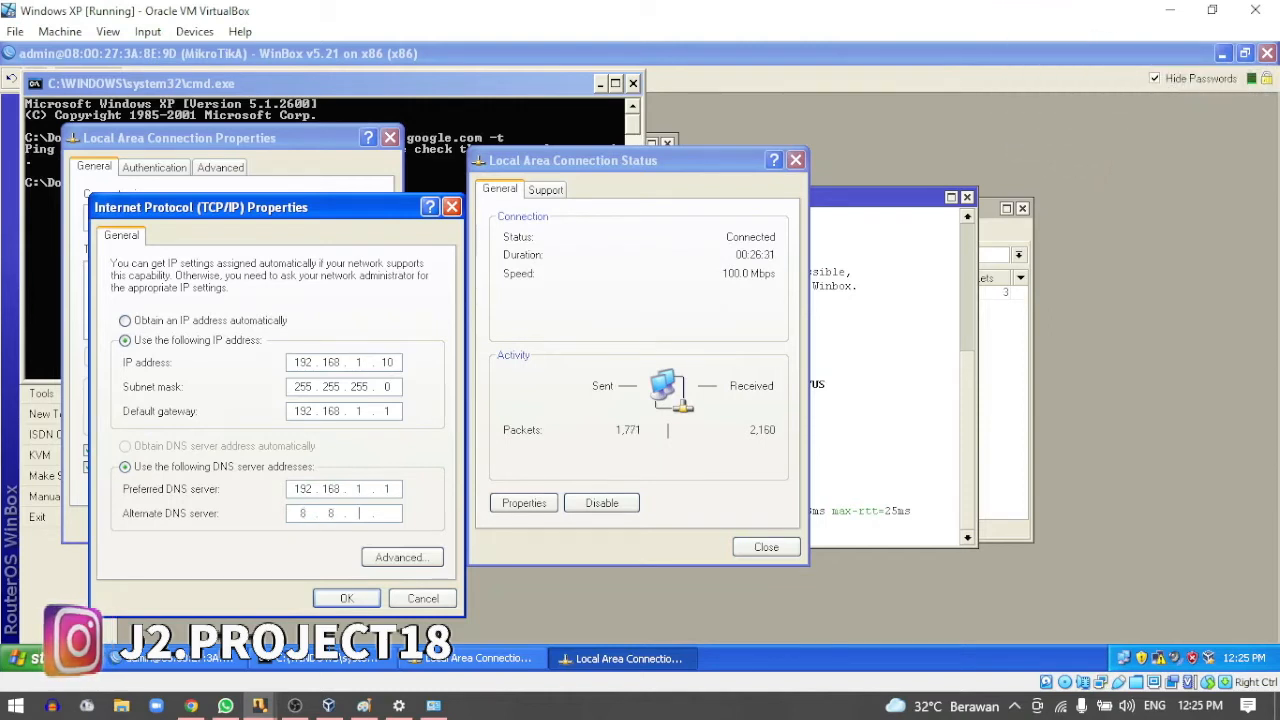
pyautogui.write('8.8.8.8')
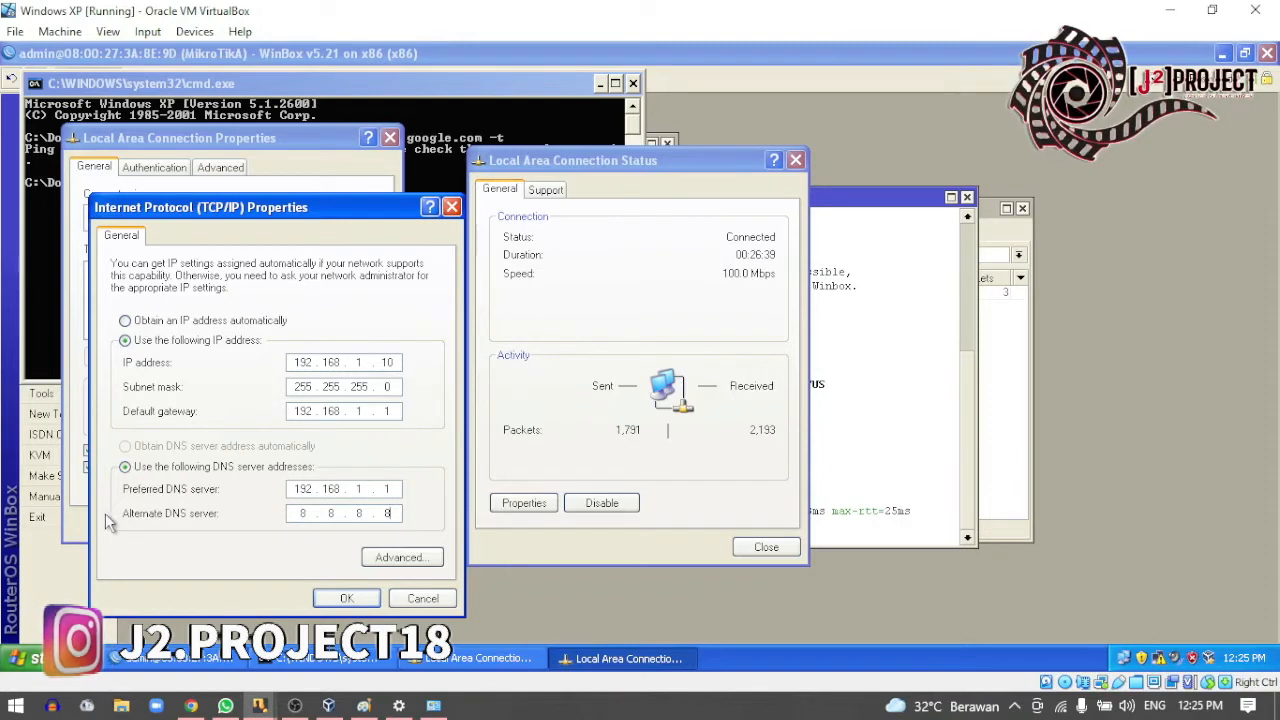
pyautogui.click(348, 604)
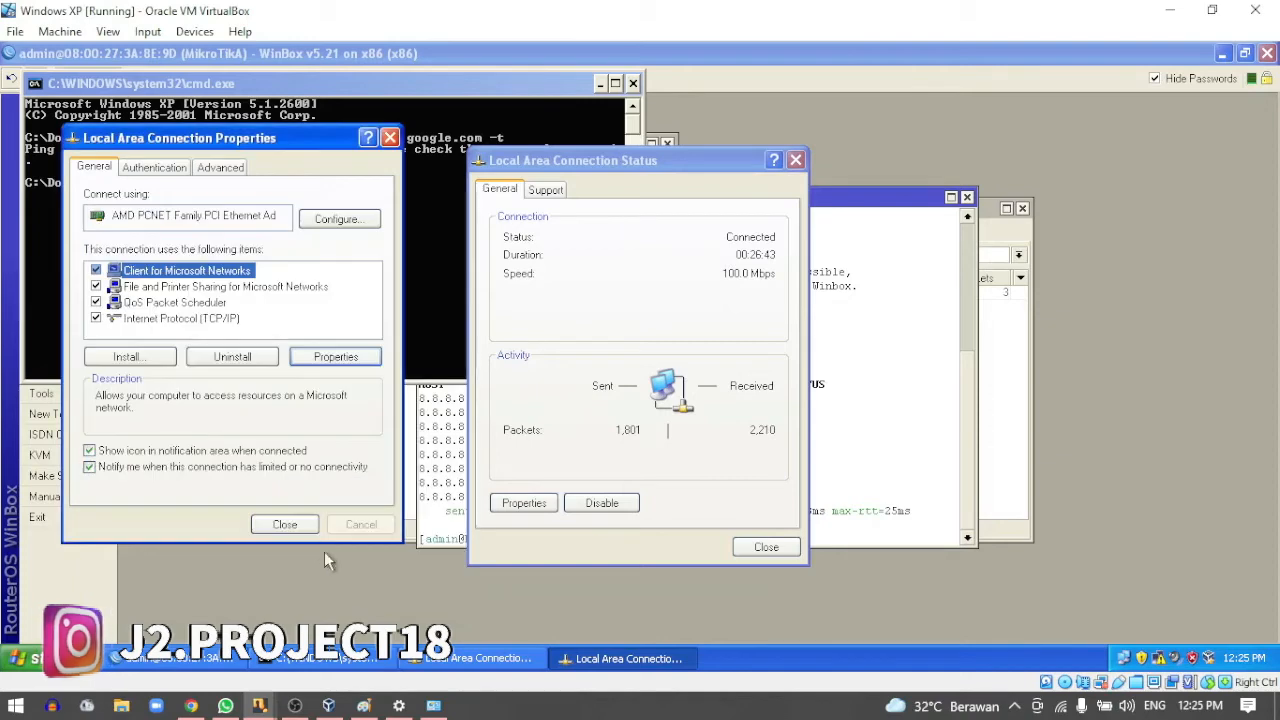
pyautogui.click(301, 529)
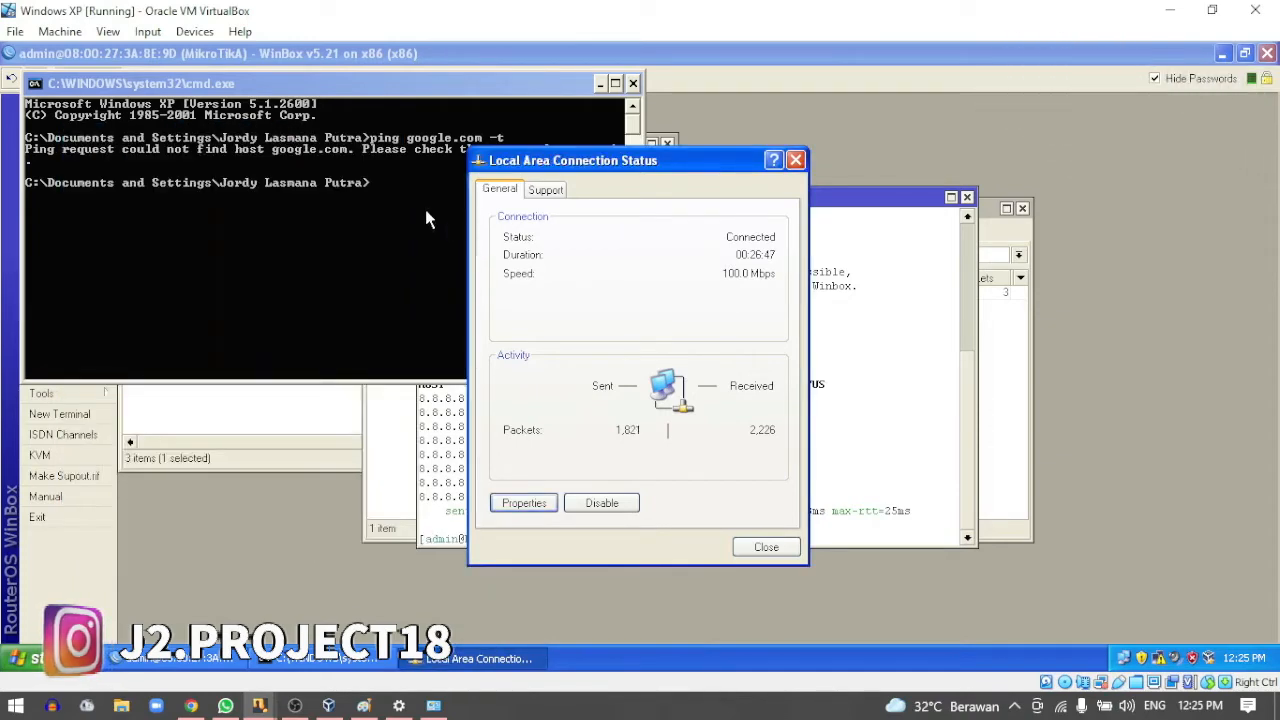
# - Repeat the continuous ping to google.com from the XP command prompt, and close the prompt and the connection status window
pyautogui.click(415, 212)
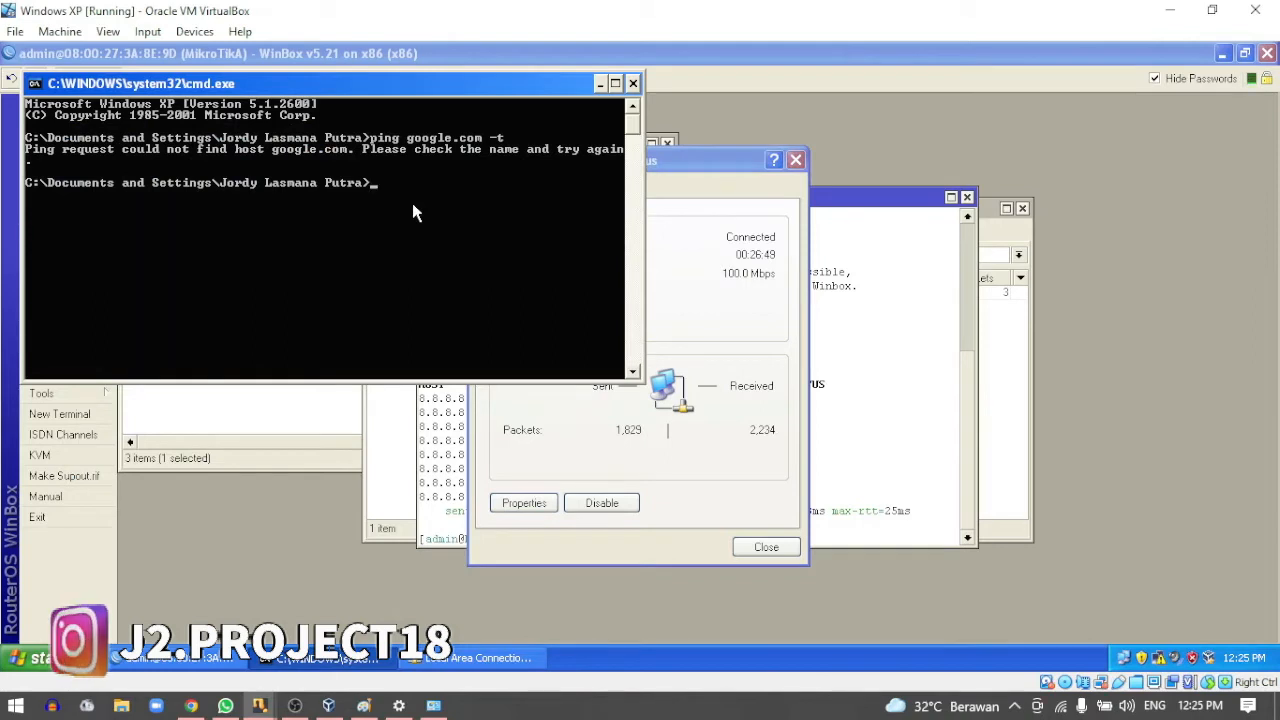
pyautogui.press('Up')
pyautogui.press('Return')
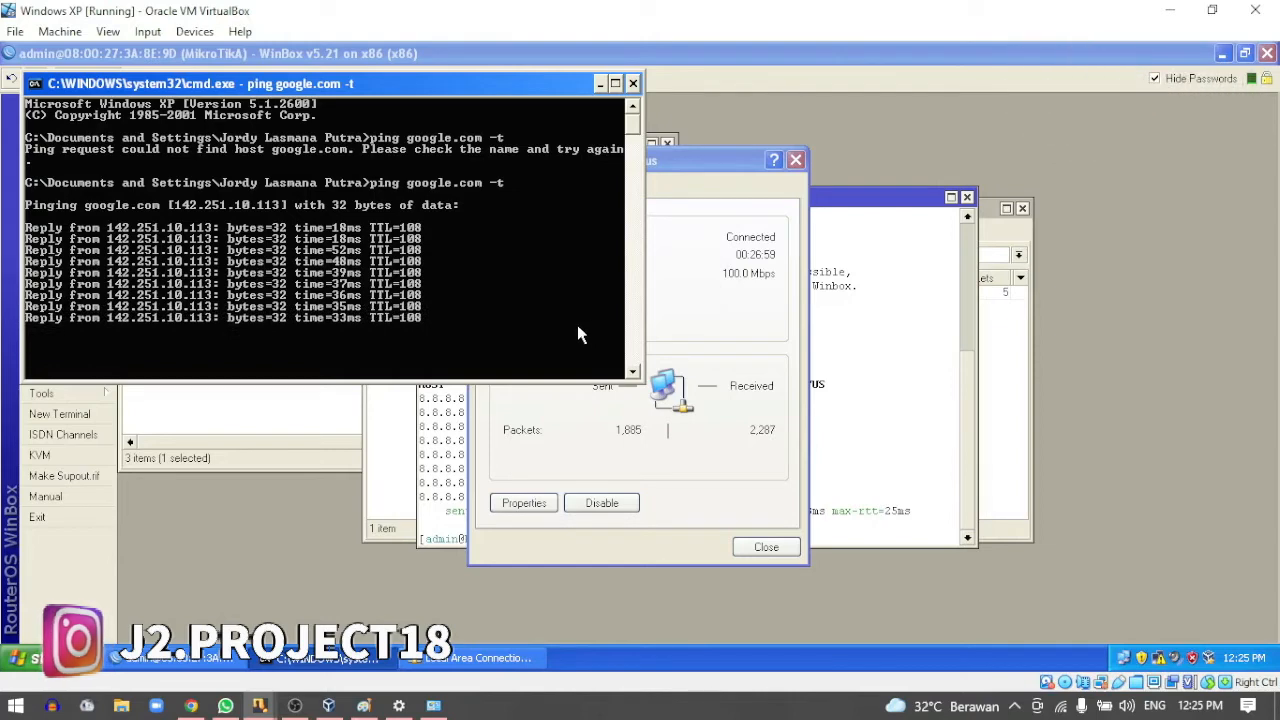
pyautogui.click(633, 84)
pyautogui.click(796, 160)
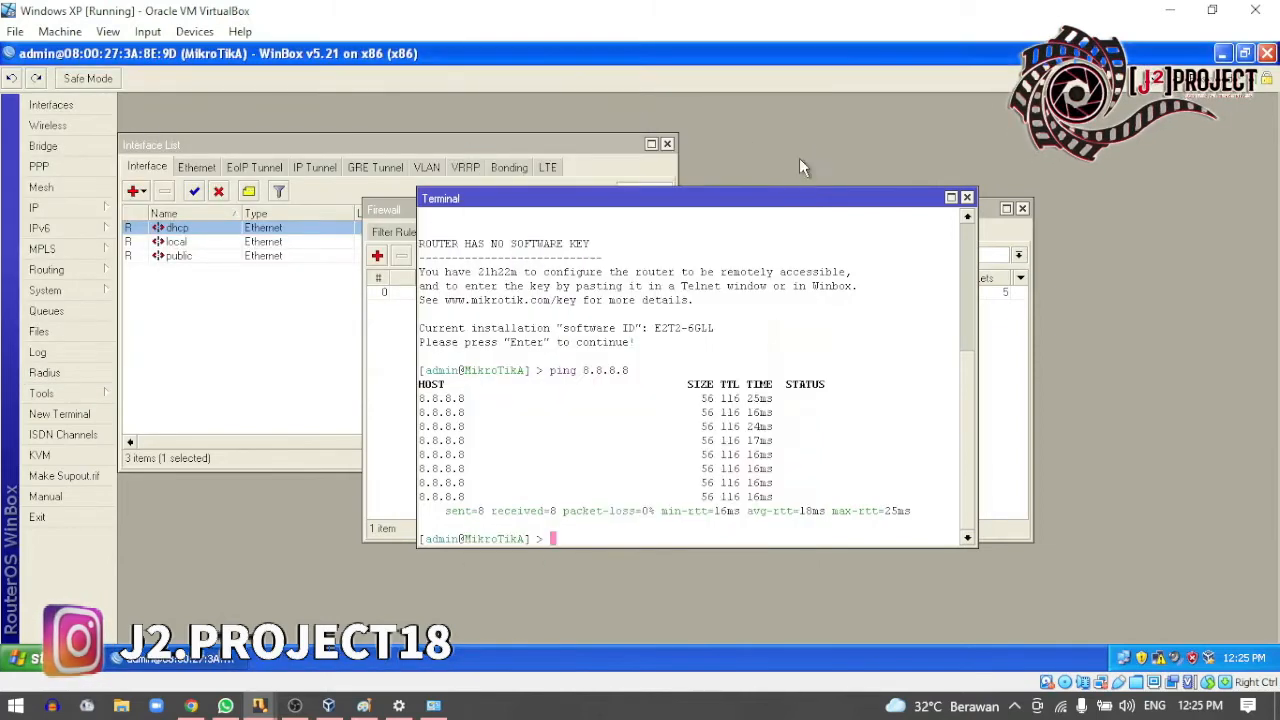
# - Close the router's terminal, firewall, route list, address list and interface list windows
pyautogui.click(967, 198)
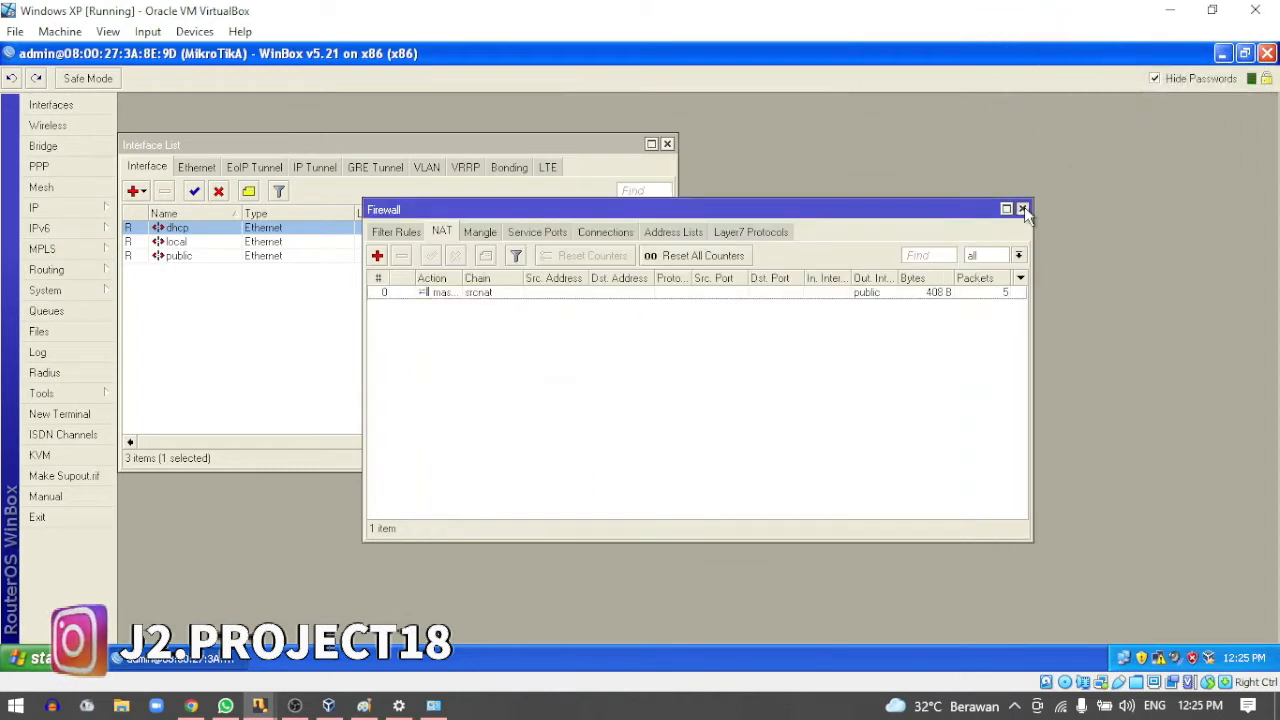
pyautogui.click(1022, 208)
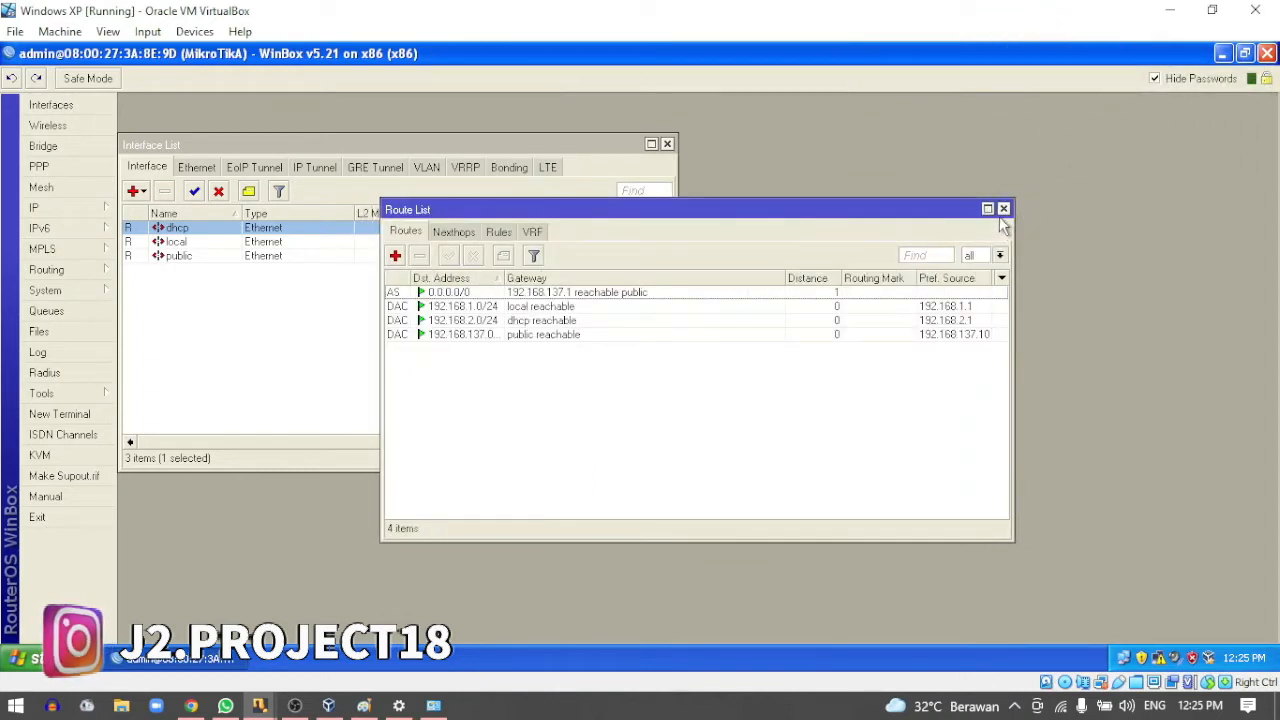
pyautogui.click(1003, 209)
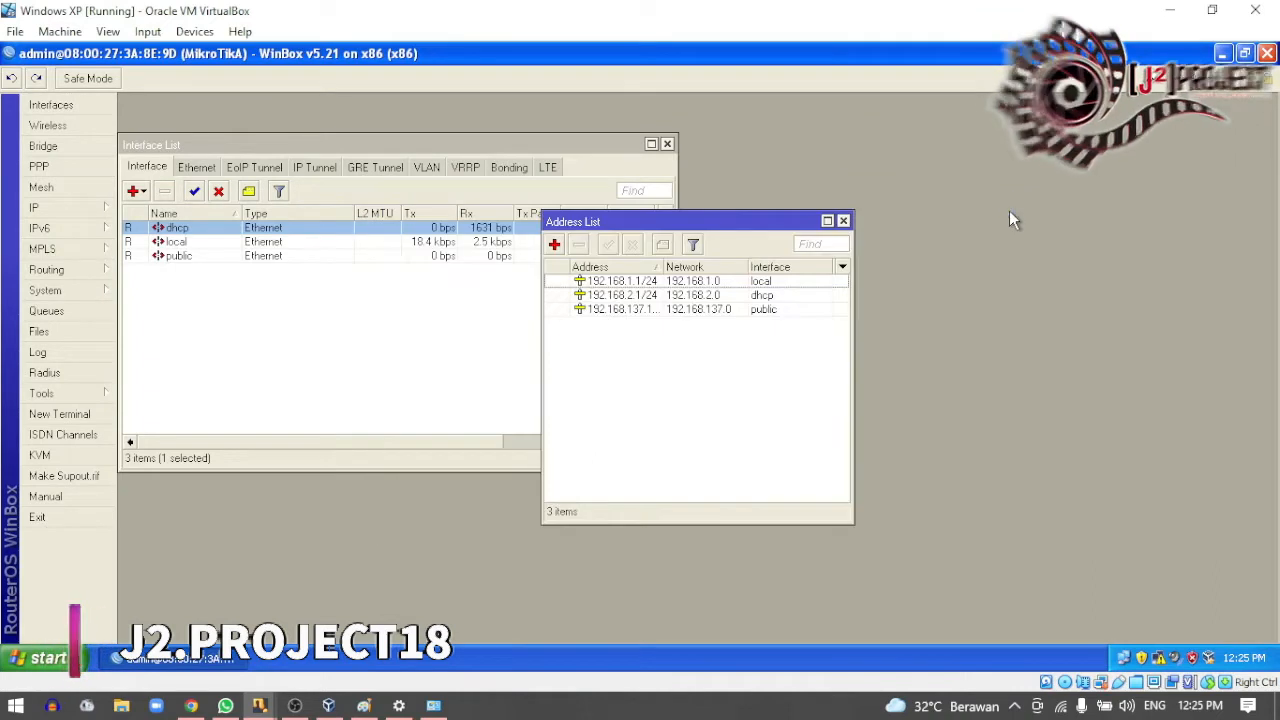
pyautogui.click(844, 221)
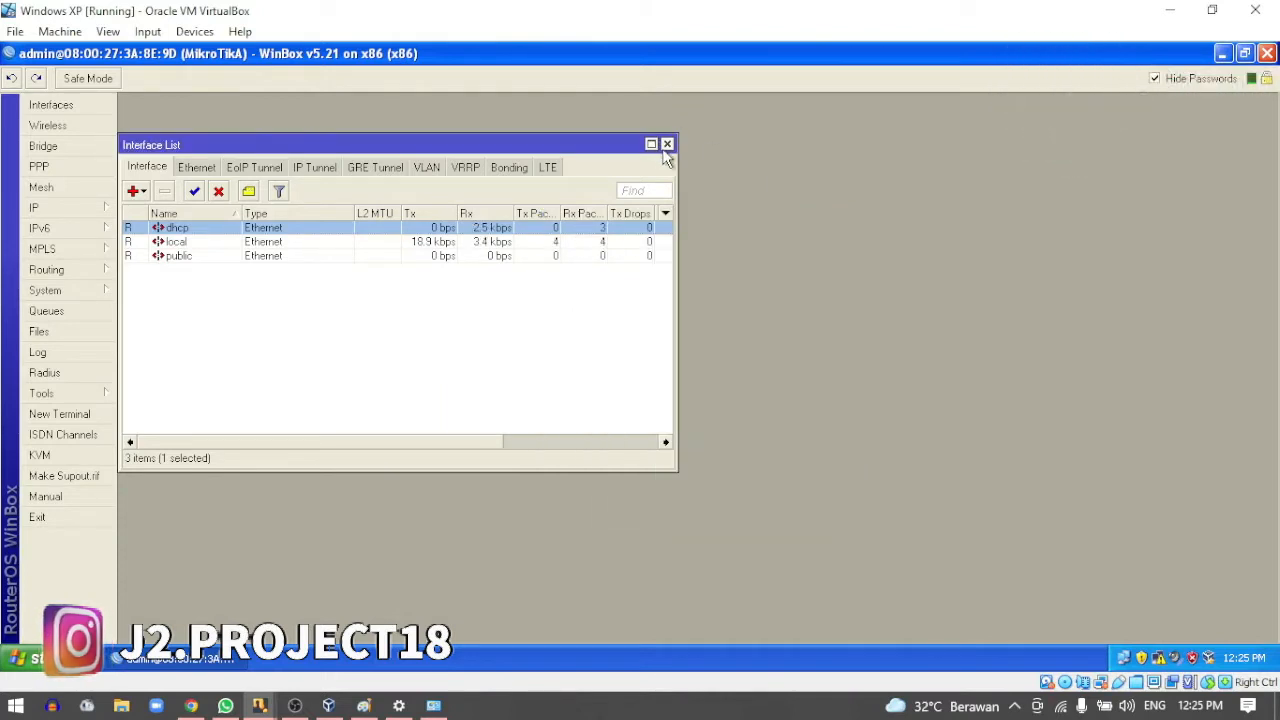
pyautogui.click(667, 144)
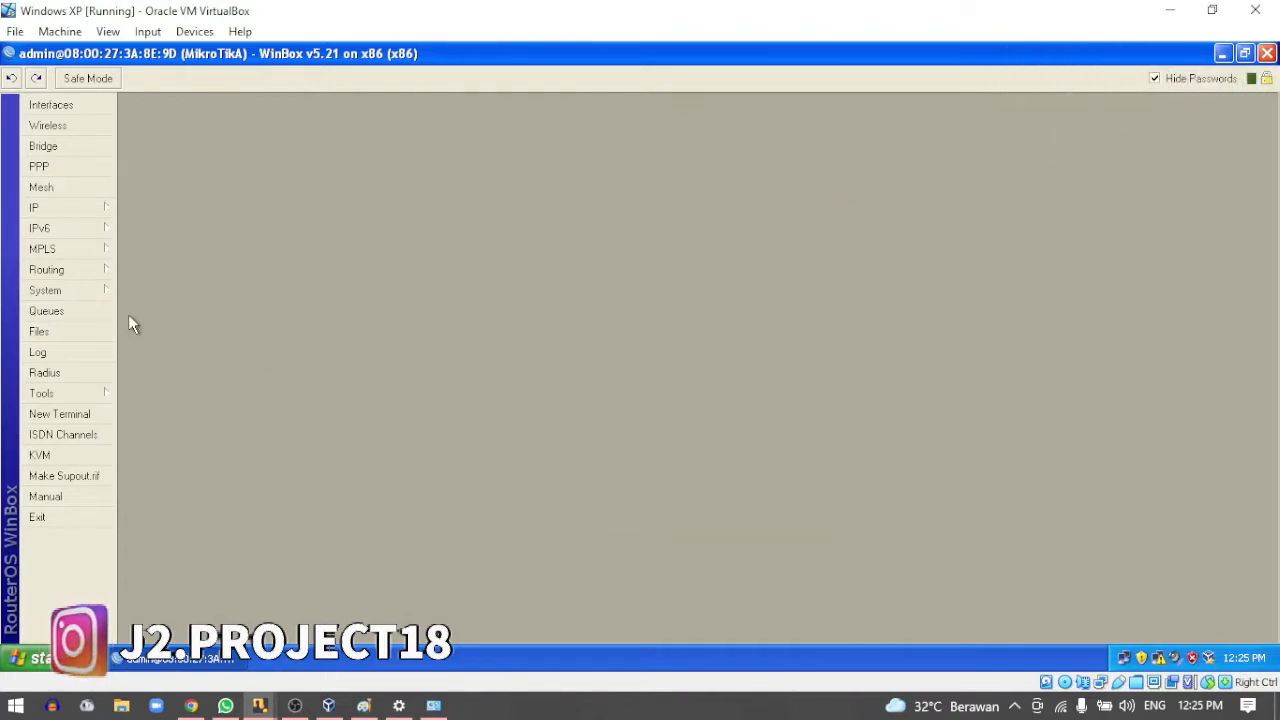
# - View the router's DHCP server list and close it
pyautogui.click(81, 215)
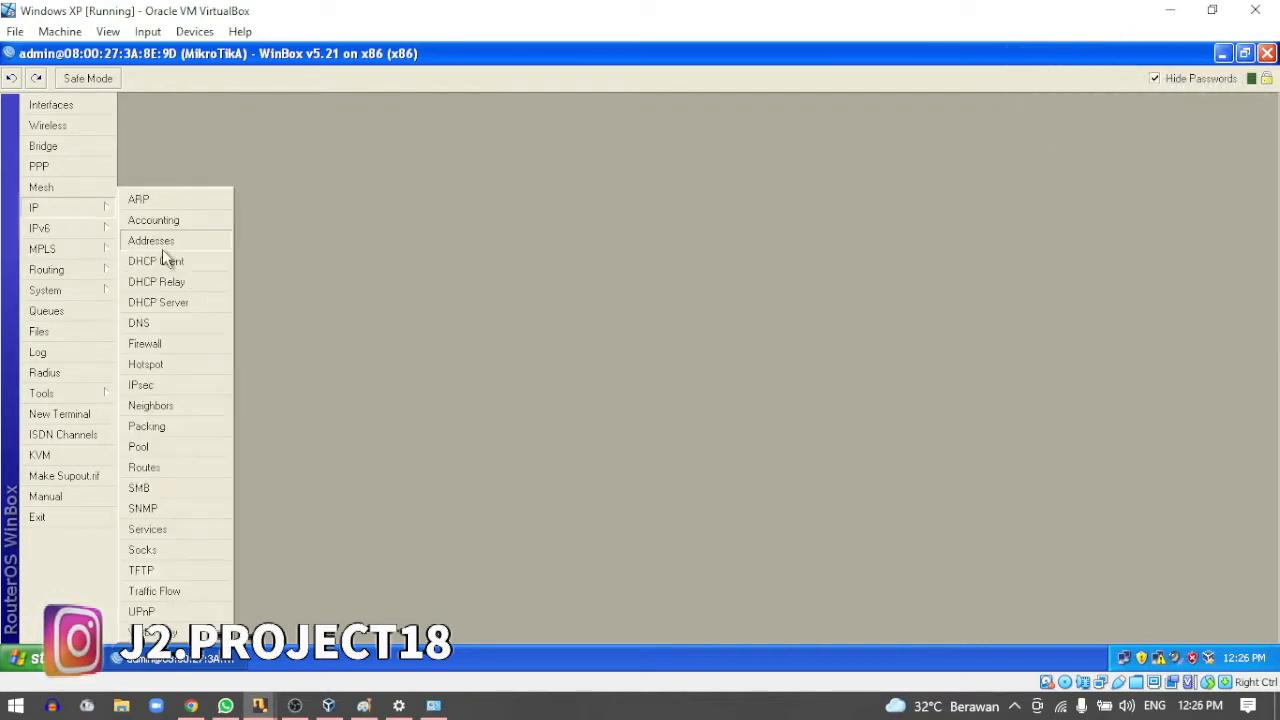
pyautogui.click(175, 302)
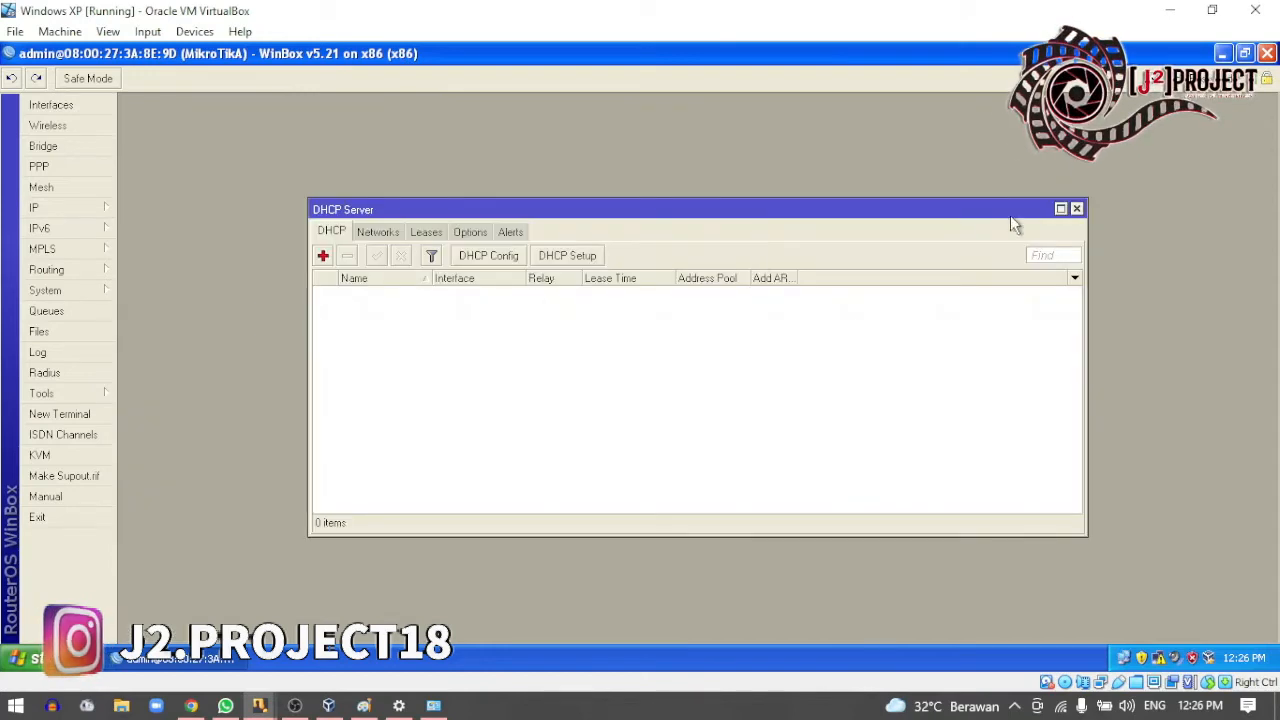
pyautogui.click(1076, 210)
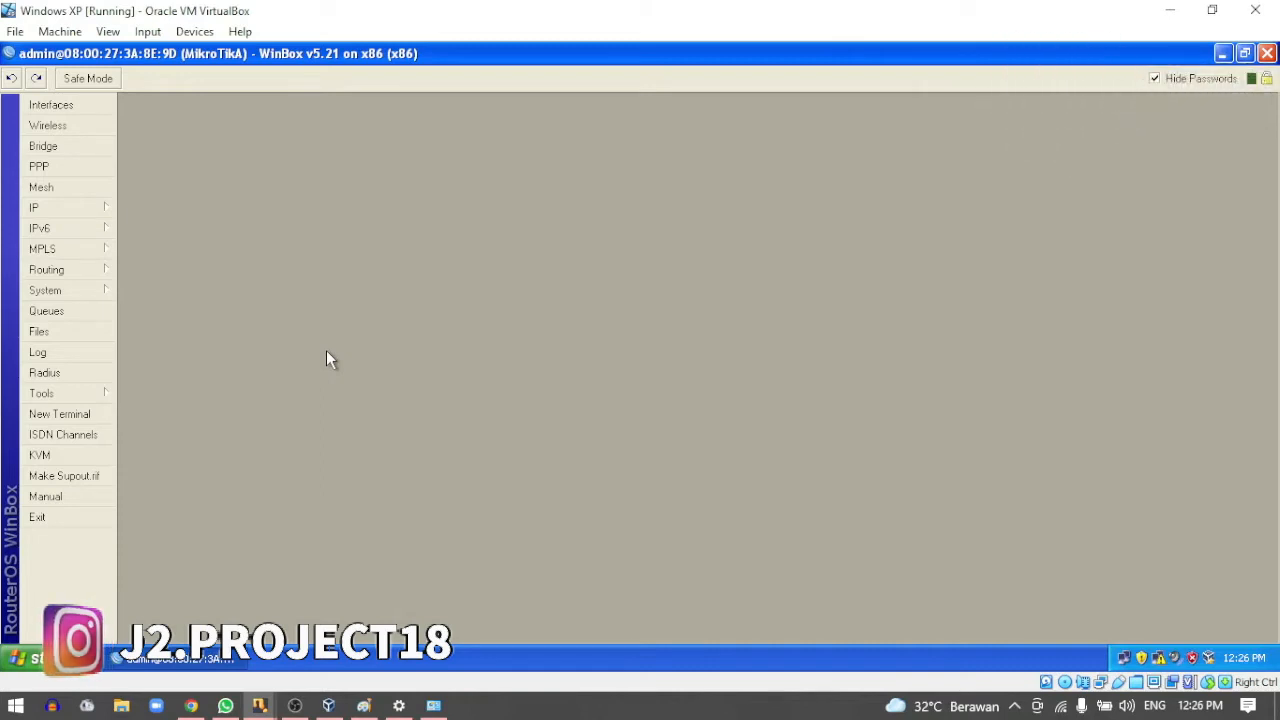
# - Exit and restart WinBox, and connect to the MikroTikA router by its IP address 192.168.2.1 as admin
pyautogui.click(57, 515)
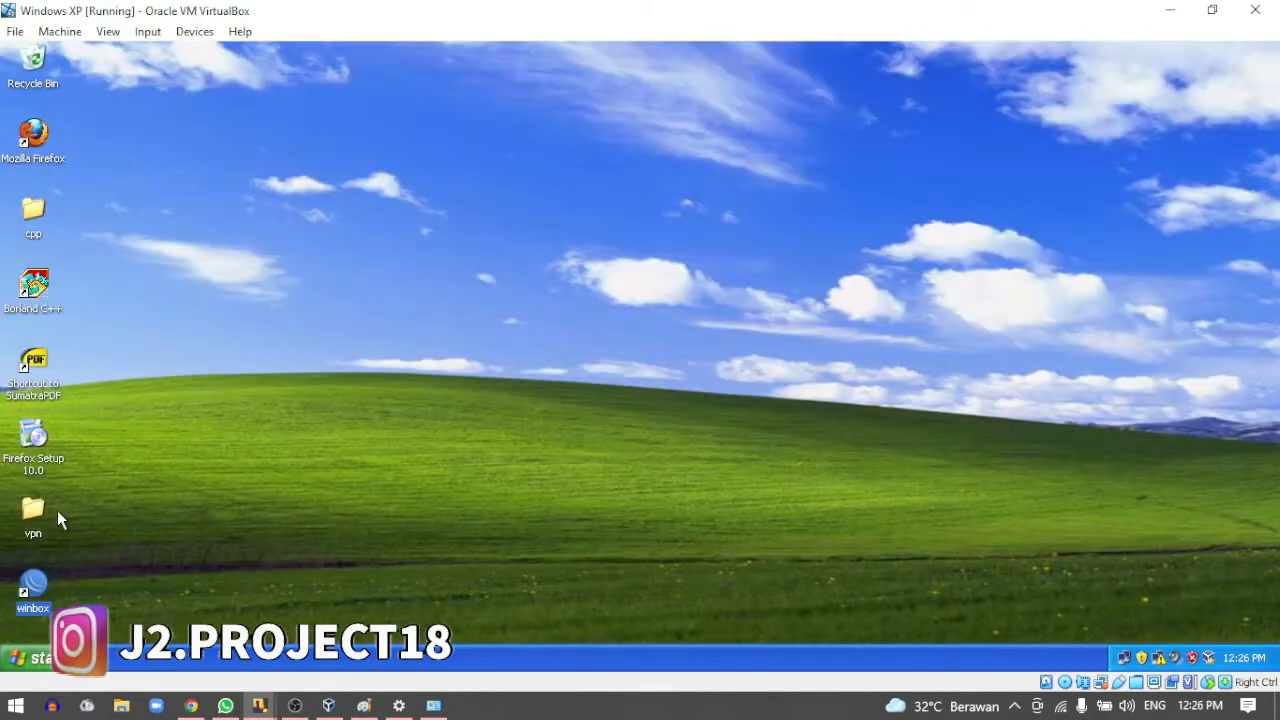
pyautogui.doubleClick(36, 584)
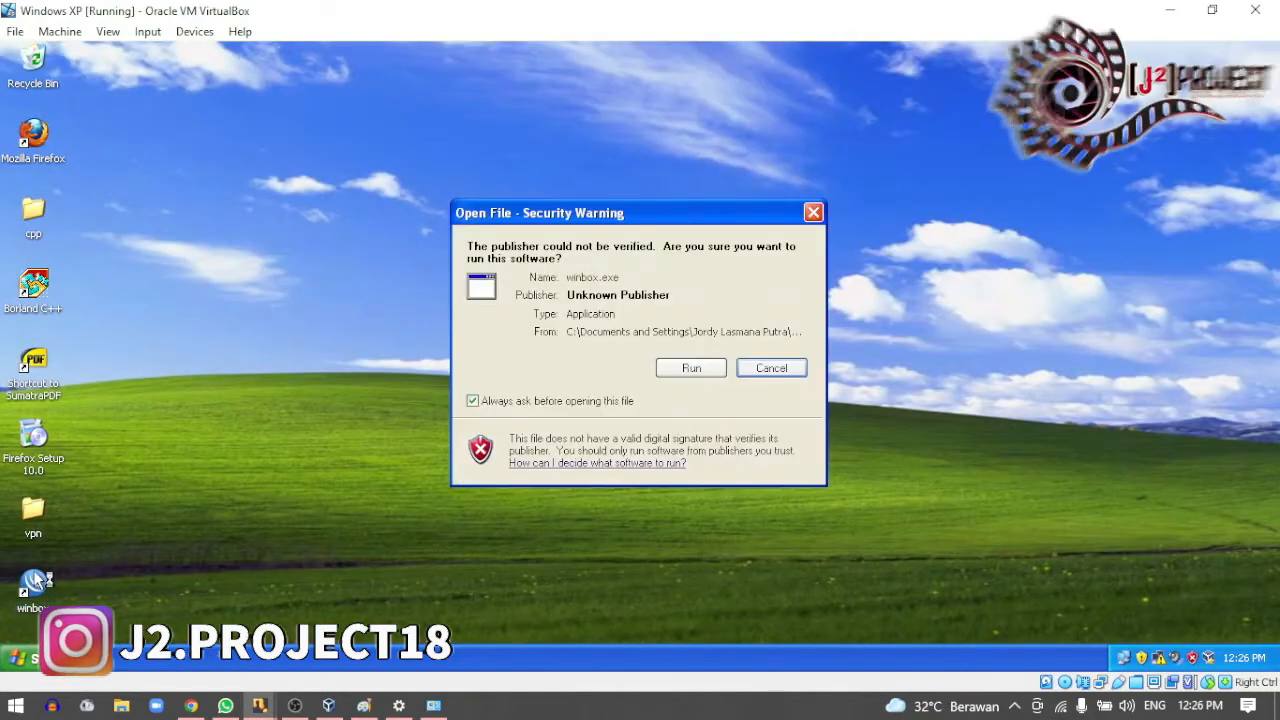
pyautogui.click(688, 366)
pyautogui.click(568, 204)
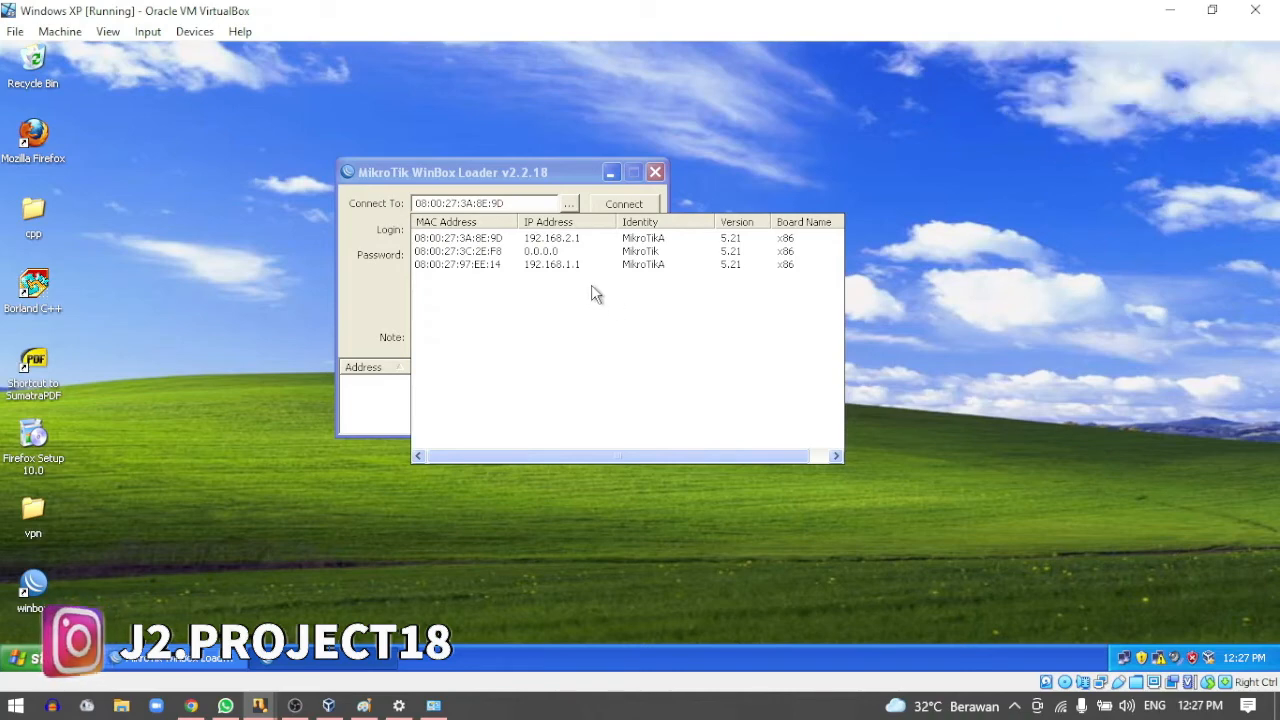
pyautogui.click(567, 240)
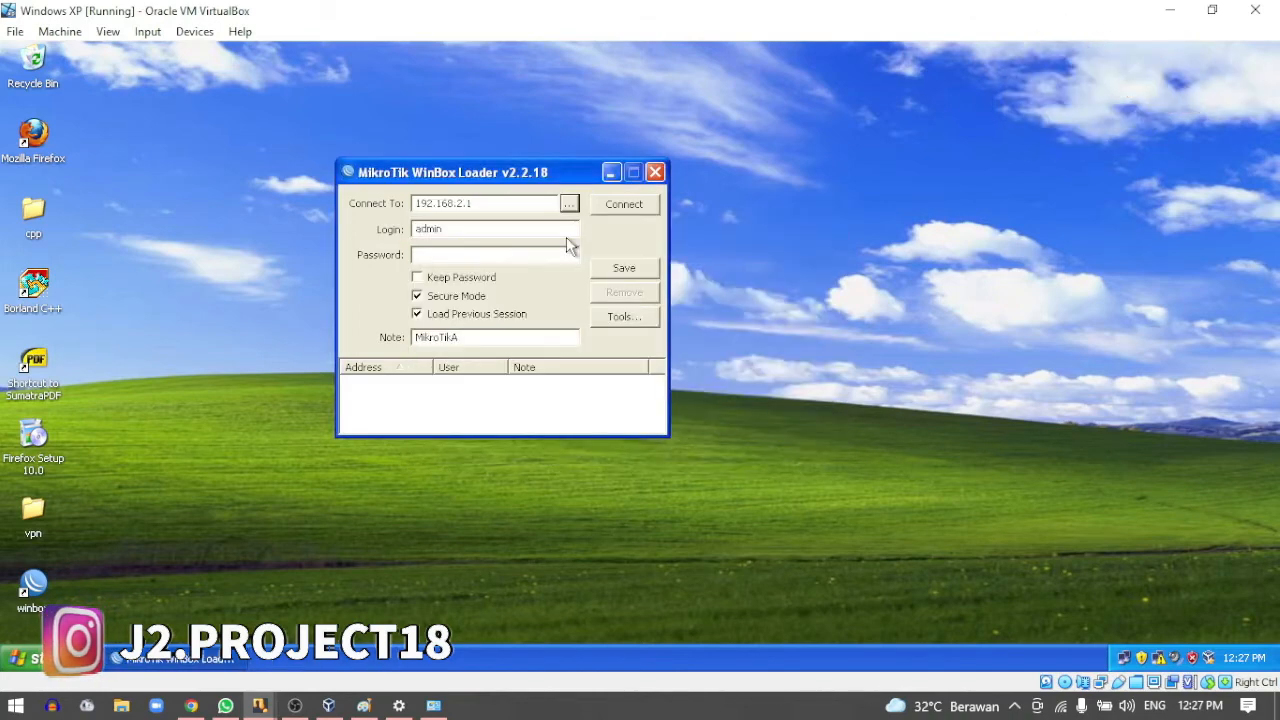
pyautogui.click(633, 212)
pyautogui.click(803, 477)
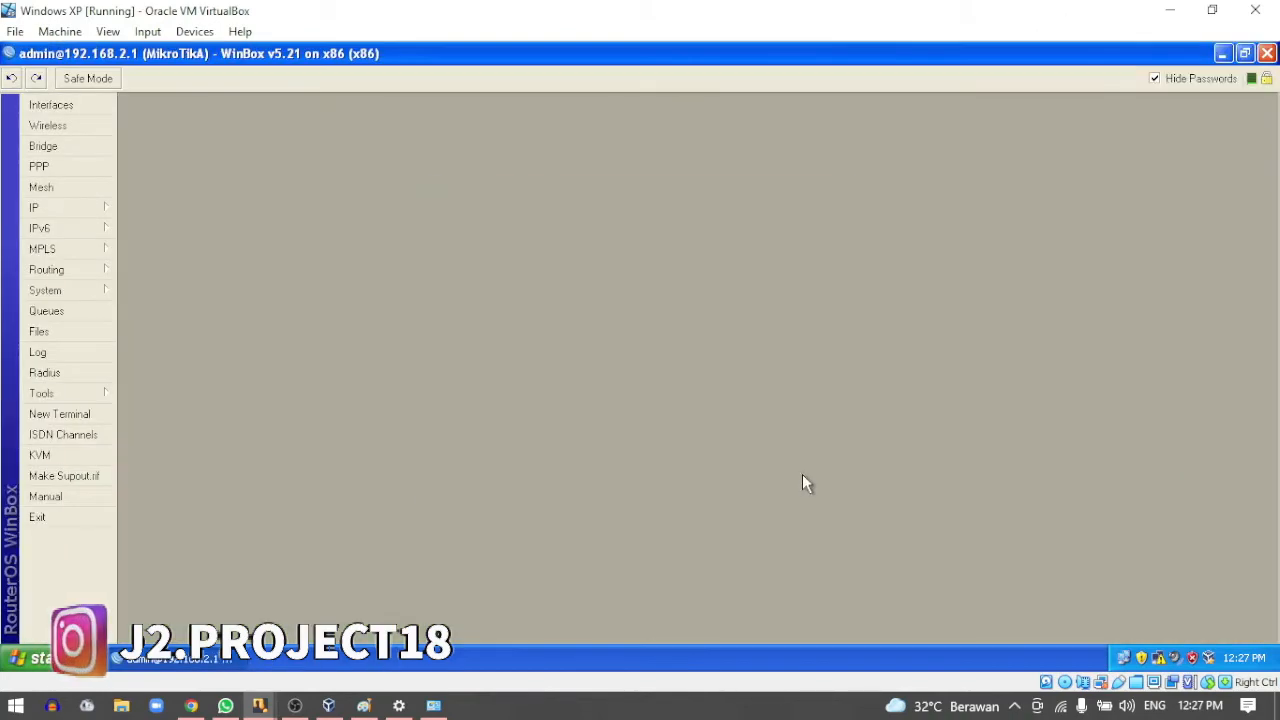
# - View the router's IP address list and close it
pyautogui.click(68, 209)
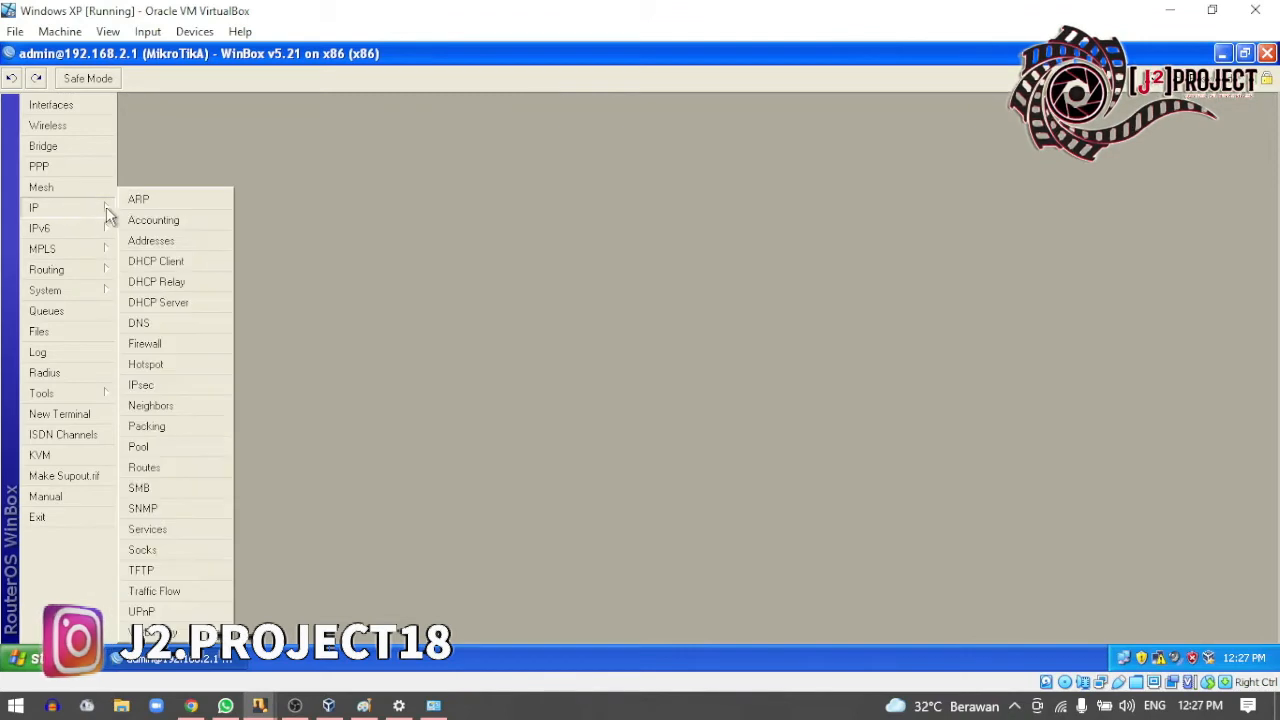
pyautogui.click(158, 242)
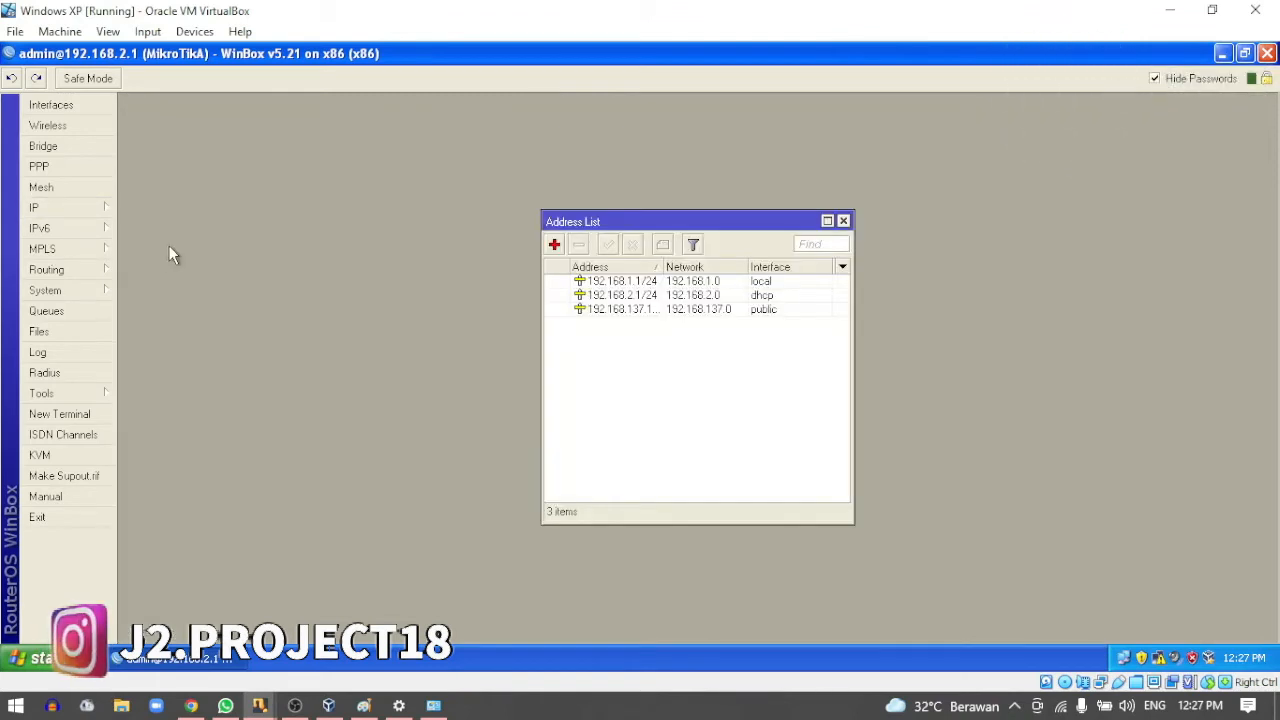
pyautogui.click(843, 221)
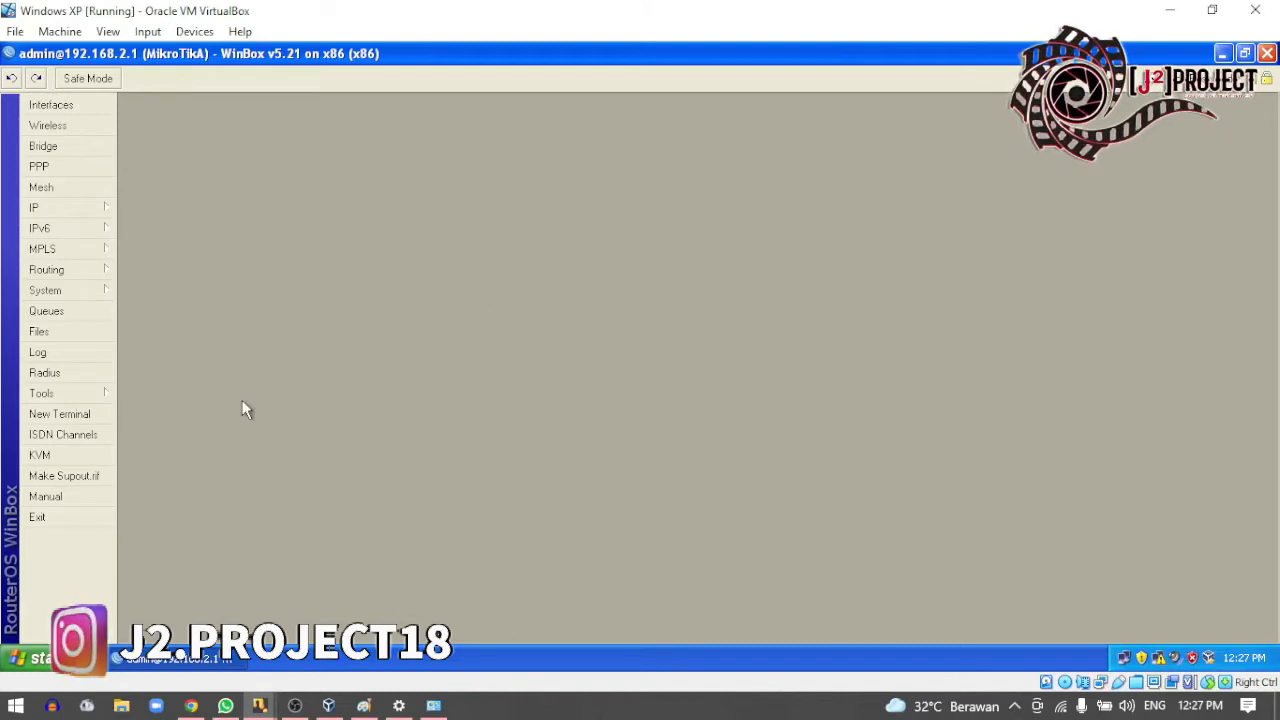
# - Start DHCP Setup on the dhcp interface, accepting address space 192.168.2.0/24 and gateway 192.168.2.1
pyautogui.click(76, 212)
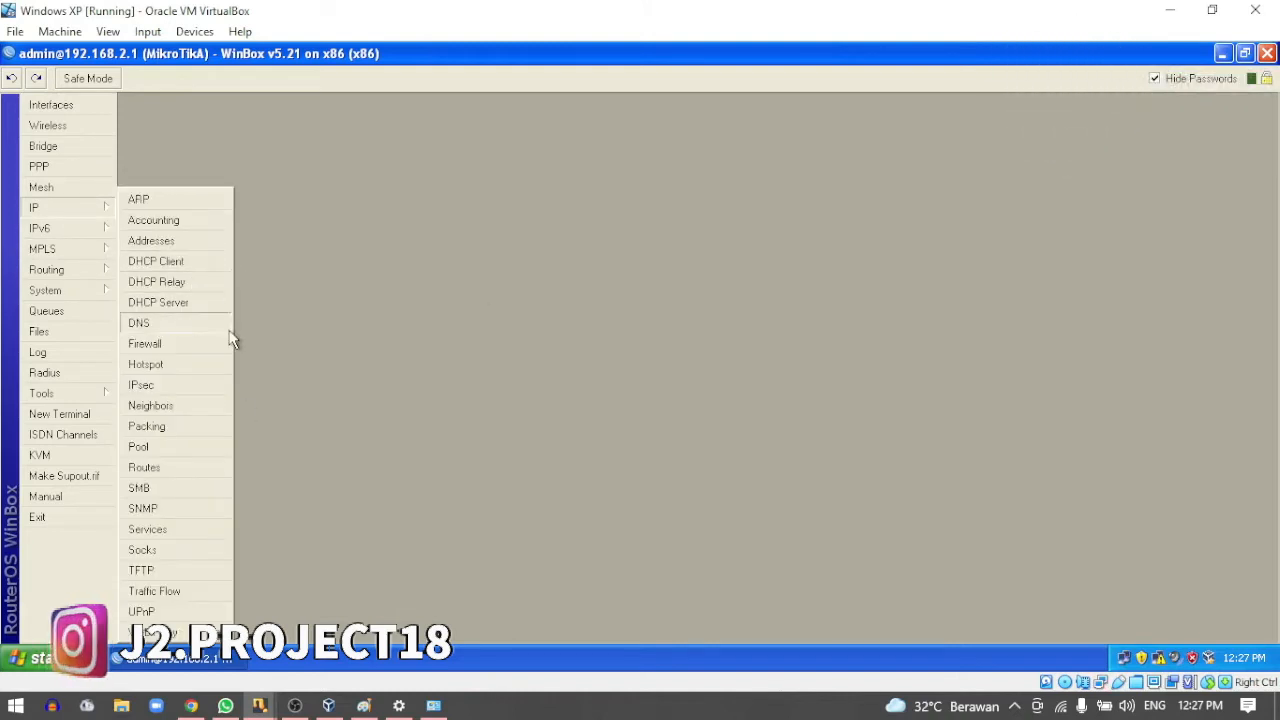
pyautogui.click(194, 306)
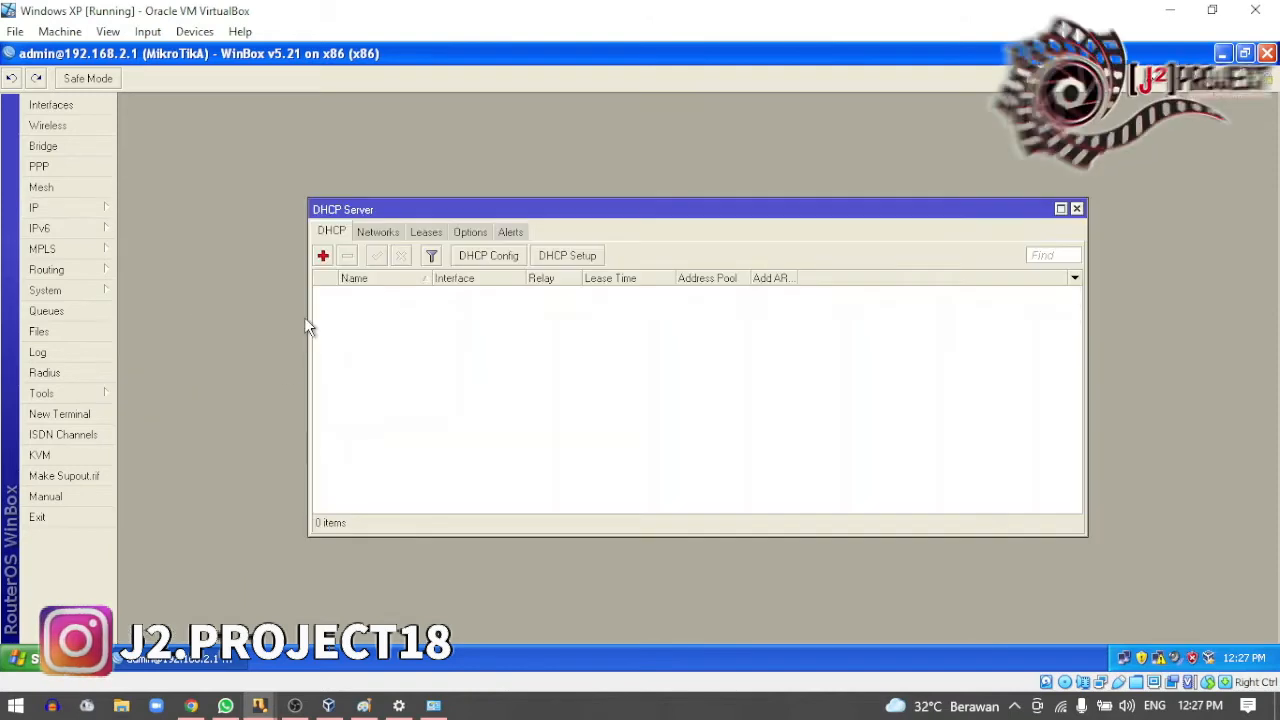
pyautogui.click(573, 259)
pyautogui.click(755, 362)
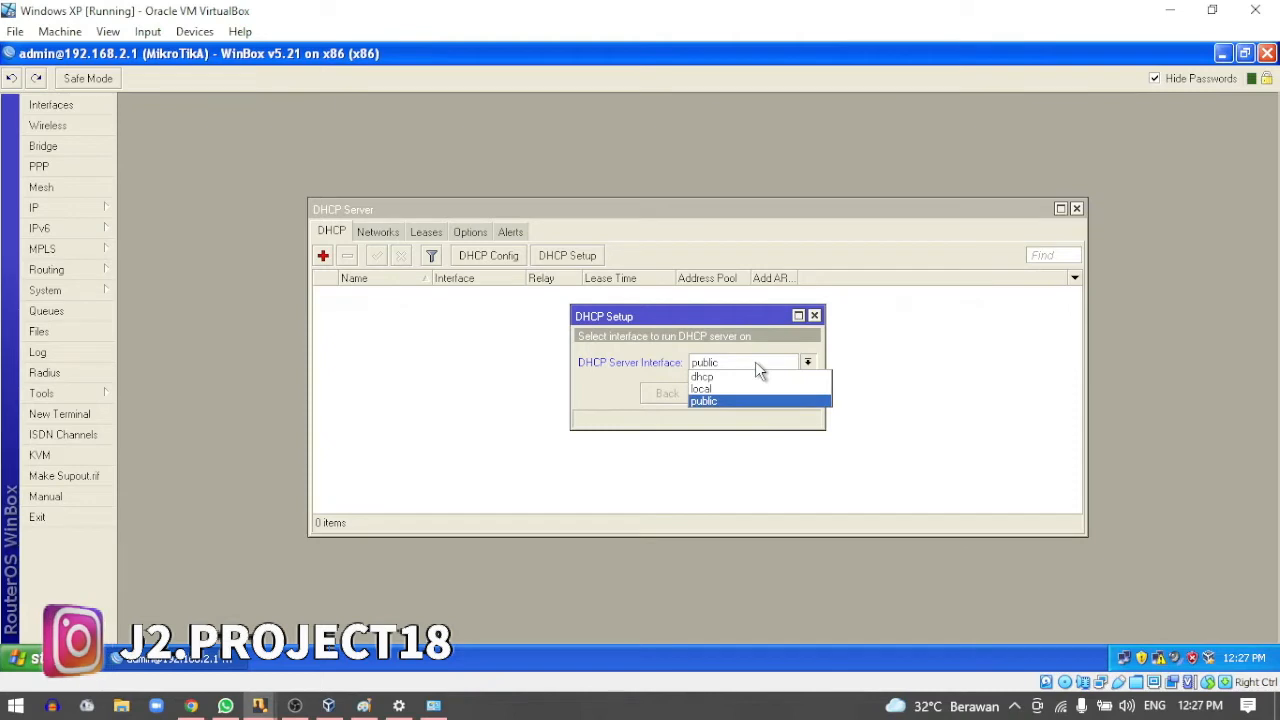
pyautogui.click(755, 378)
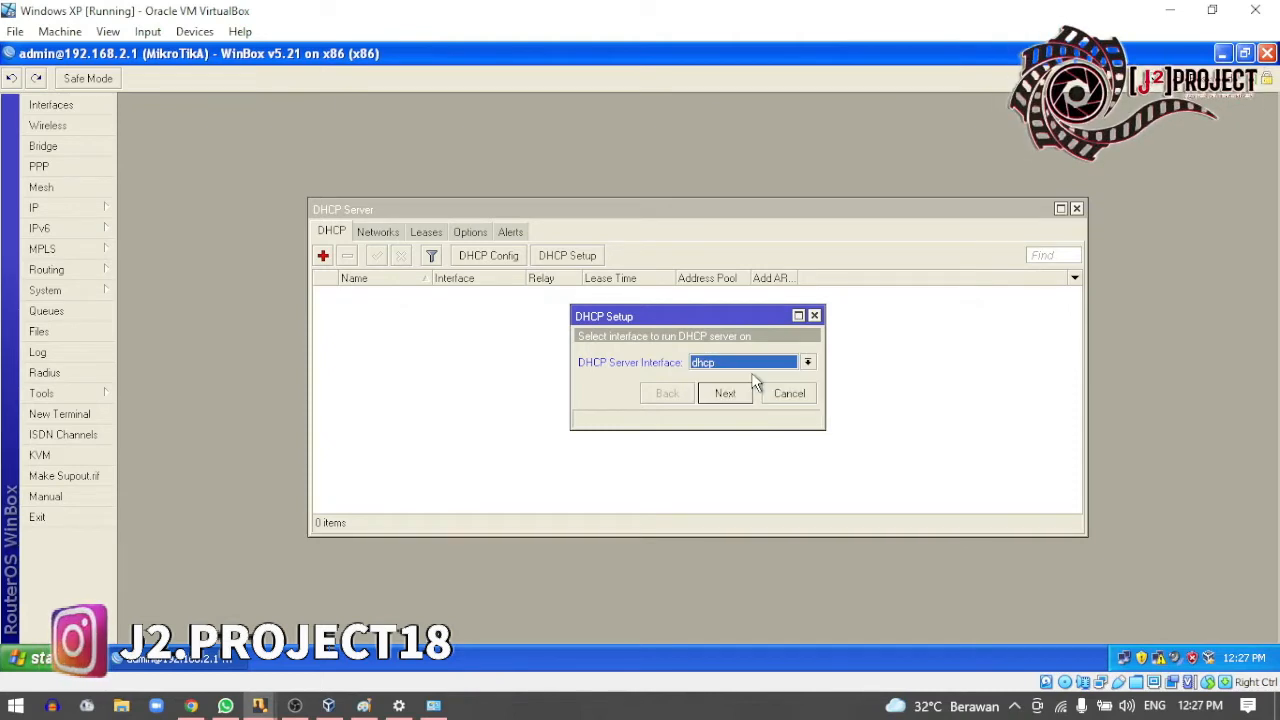
pyautogui.click(727, 395)
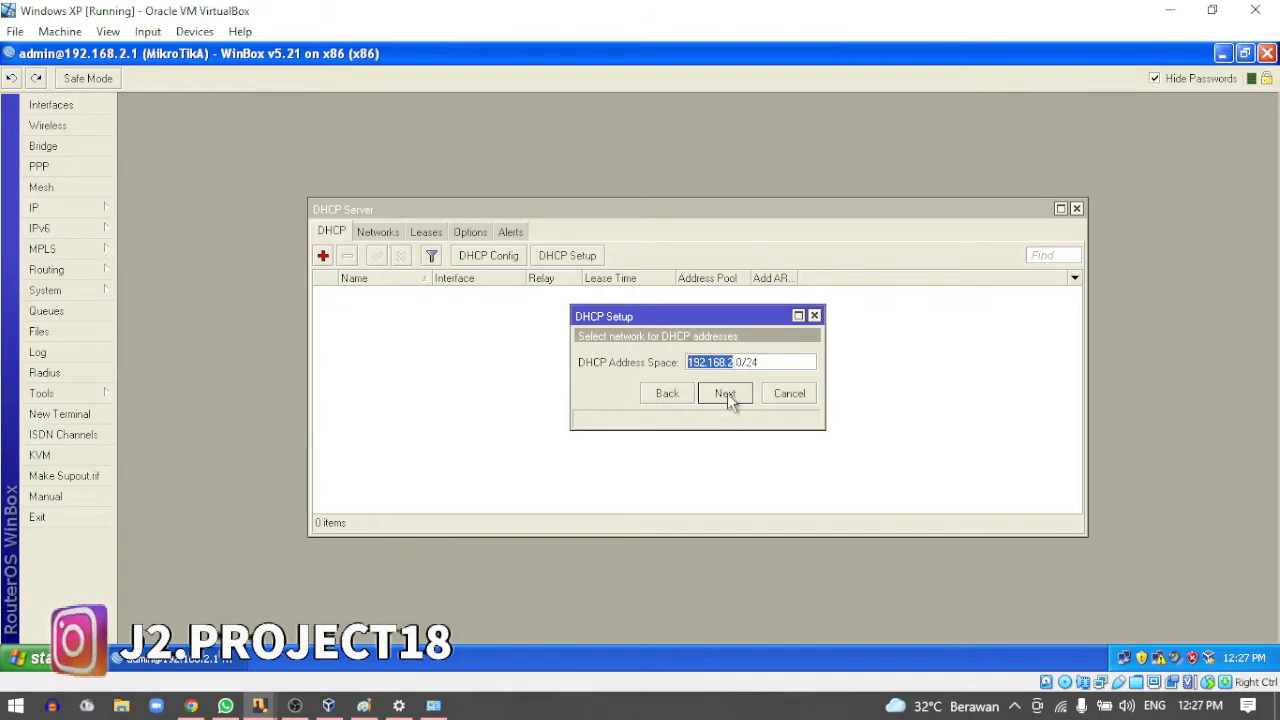
pyautogui.click(727, 394)
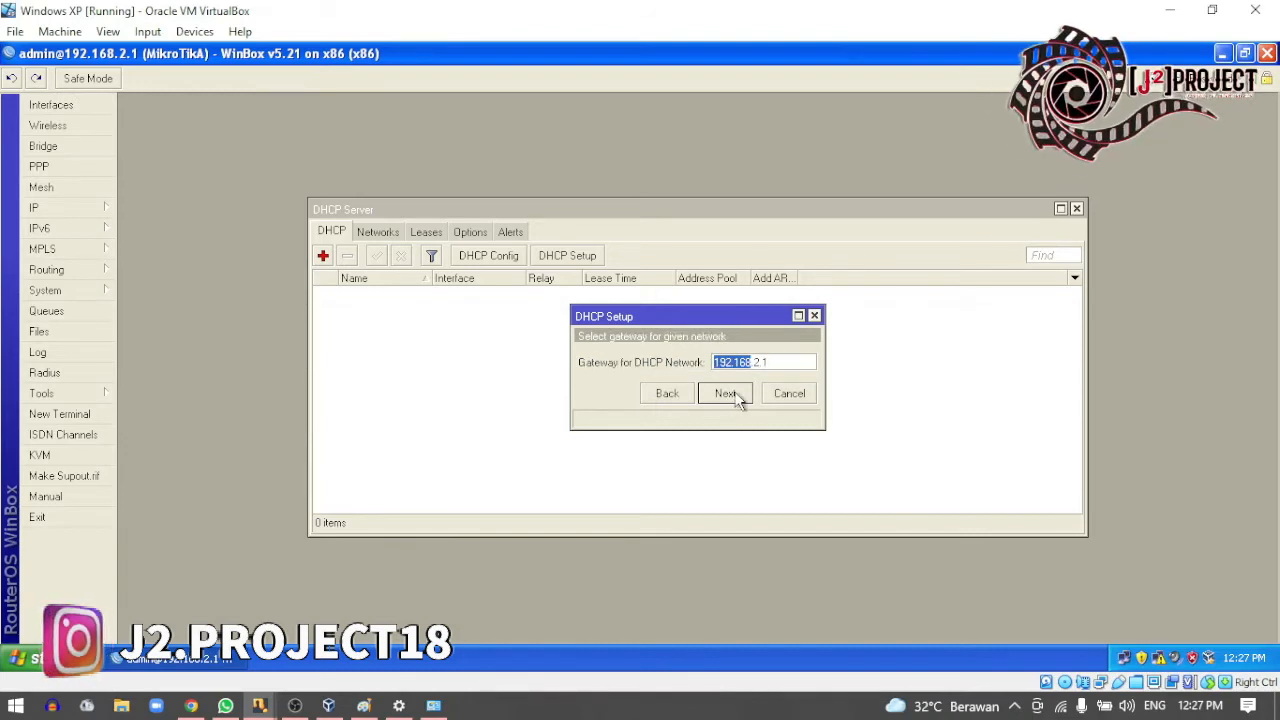
pyautogui.click(727, 394)
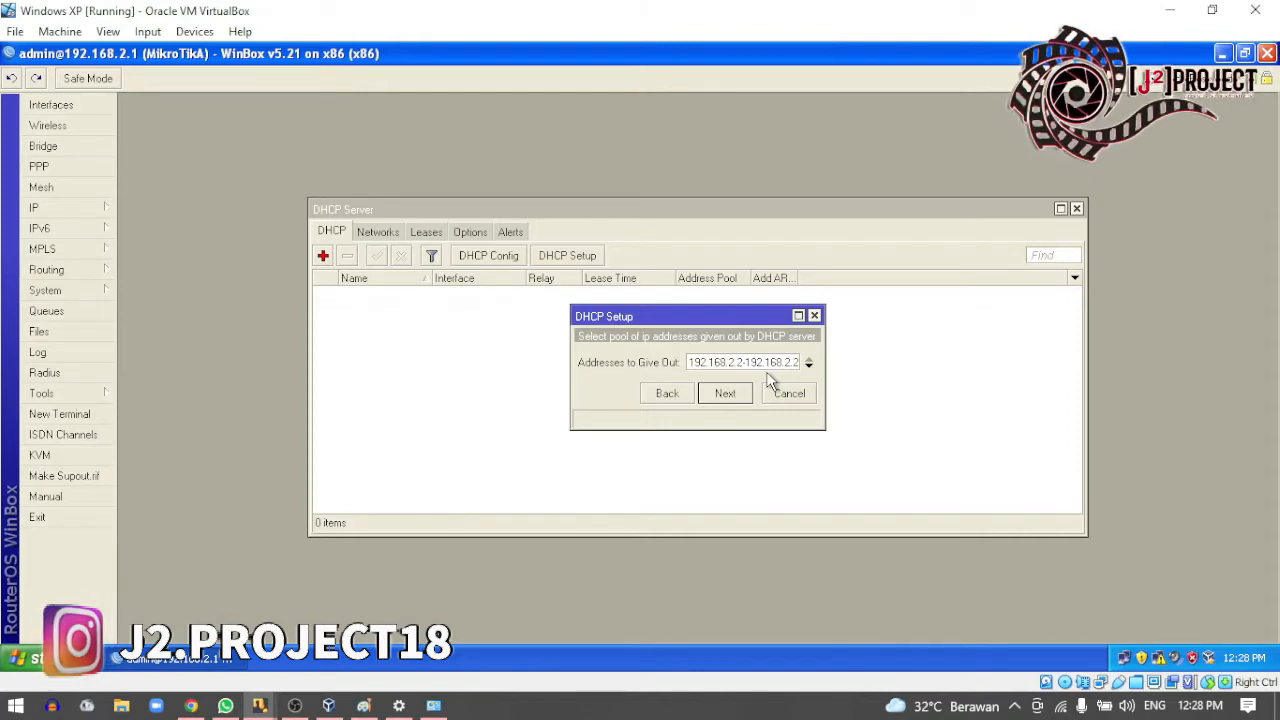
# - Check the topology drawing in Paint, and review and accept 192.168.2.2-192.168.2.254 as the DHCP addresses to give out
pyautogui.click(363, 705)
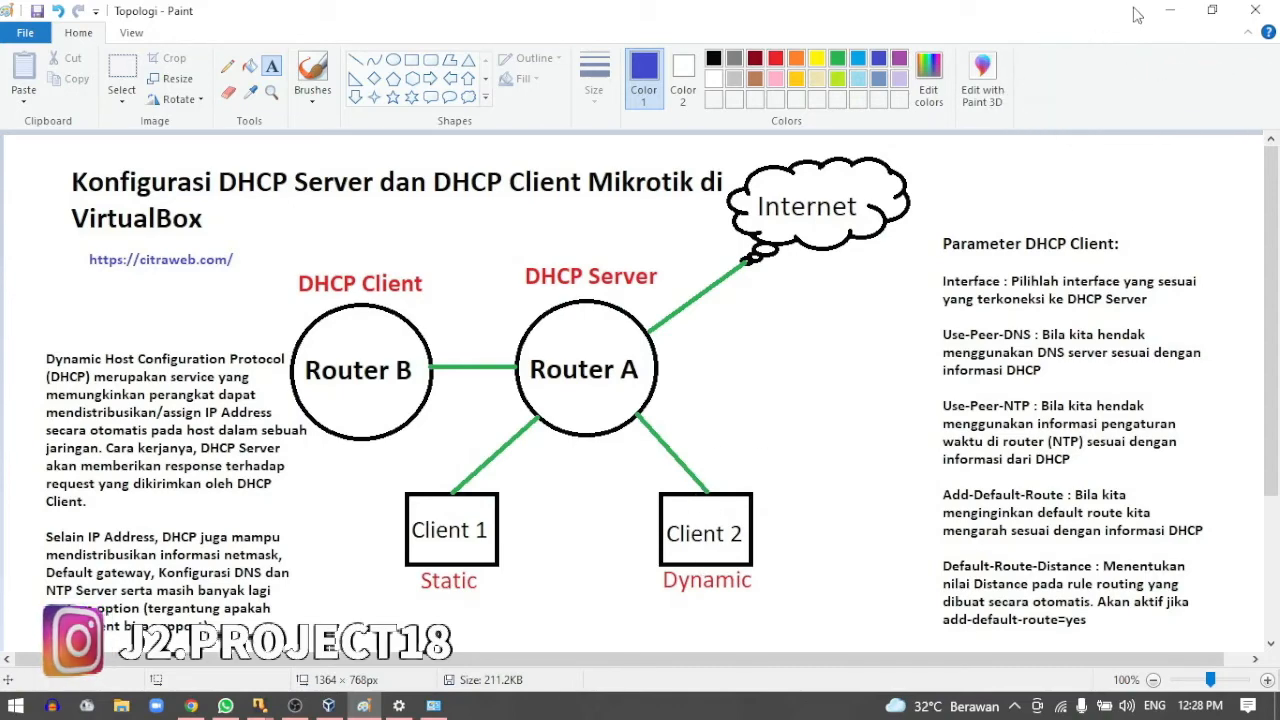
pyautogui.click(1170, 10)
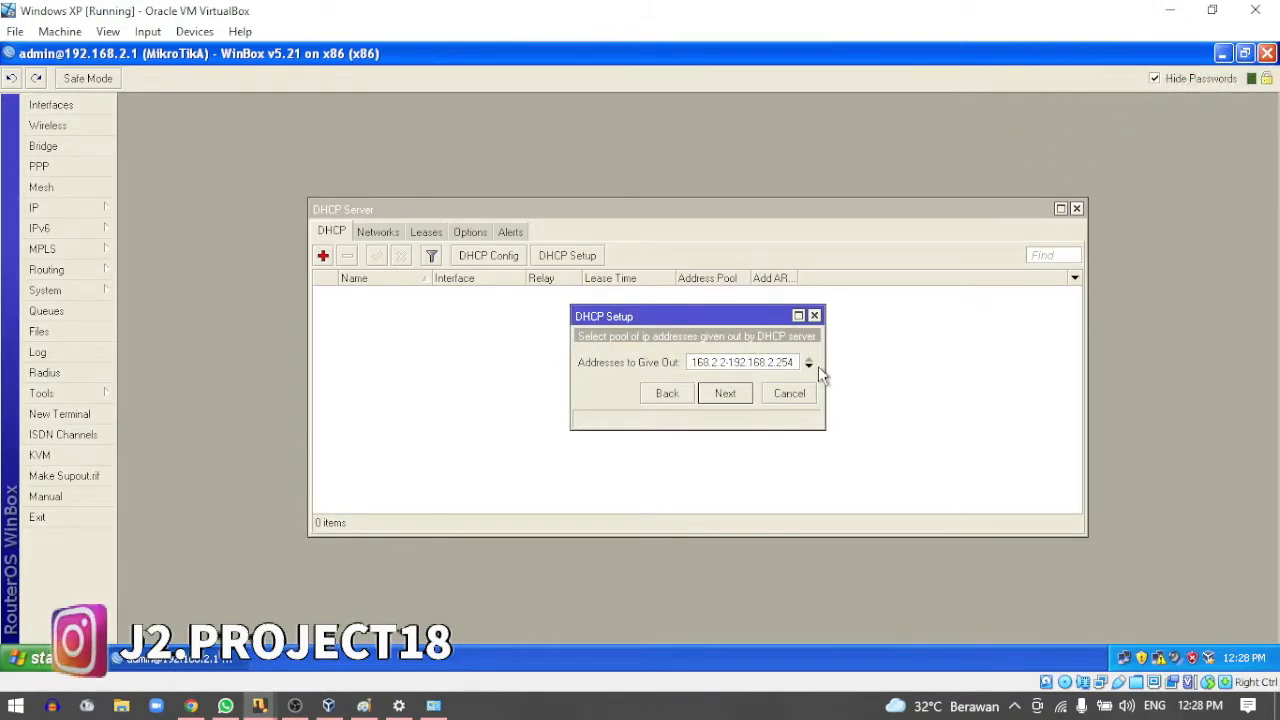
pyautogui.press('Right')
pyautogui.press('Right')
pyautogui.press('Right')
pyautogui.press('Right')
pyautogui.press('Right')
pyautogui.press('Right')
pyautogui.press('Right')
pyautogui.press('Right')
pyautogui.press('Right')
pyautogui.press('Left')
pyautogui.press('Left')
pyautogui.press('Left')
pyautogui.press('Left')
pyautogui.press('Left')
pyautogui.press('Left')
pyautogui.press('Left')
pyautogui.press('Left')
pyautogui.press('Left')
pyautogui.press('Left')
pyautogui.press('Left')
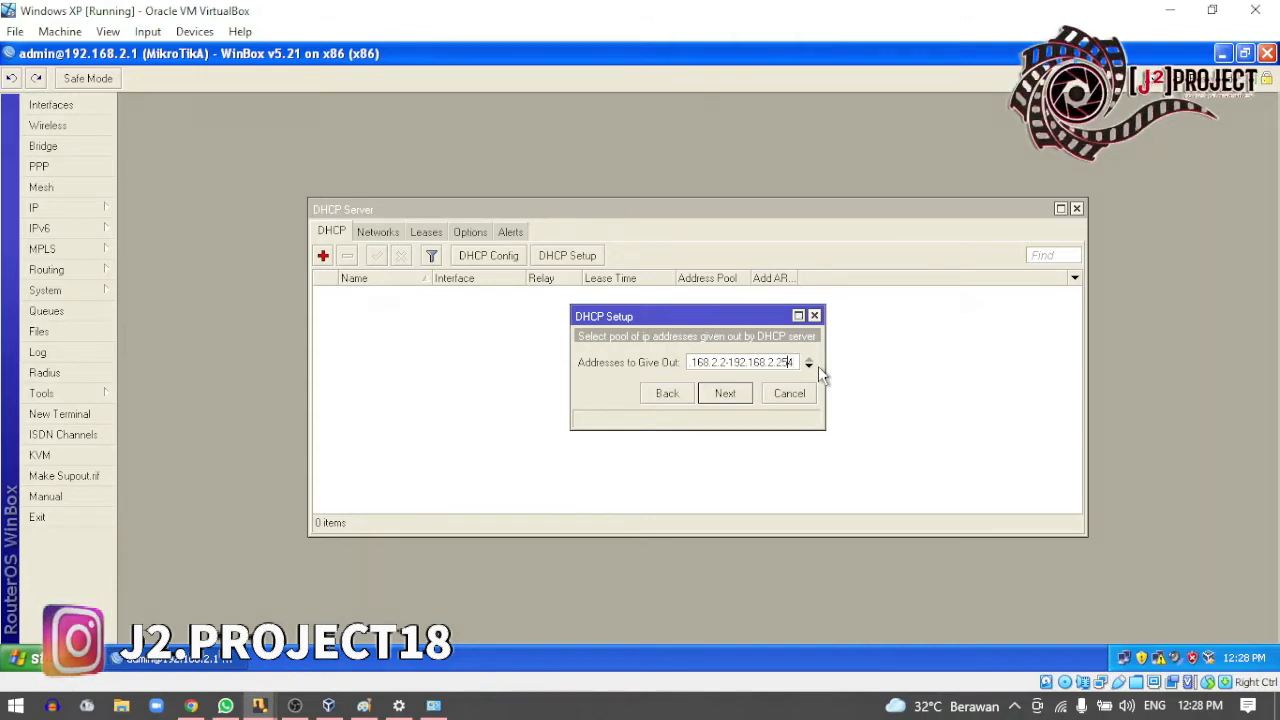
pyautogui.press('Left')
pyautogui.press('Left')
pyautogui.press('Left')
pyautogui.press('Left')
pyautogui.press('Left')
pyautogui.press('Left')
pyautogui.press('Left')
pyautogui.press('Left')
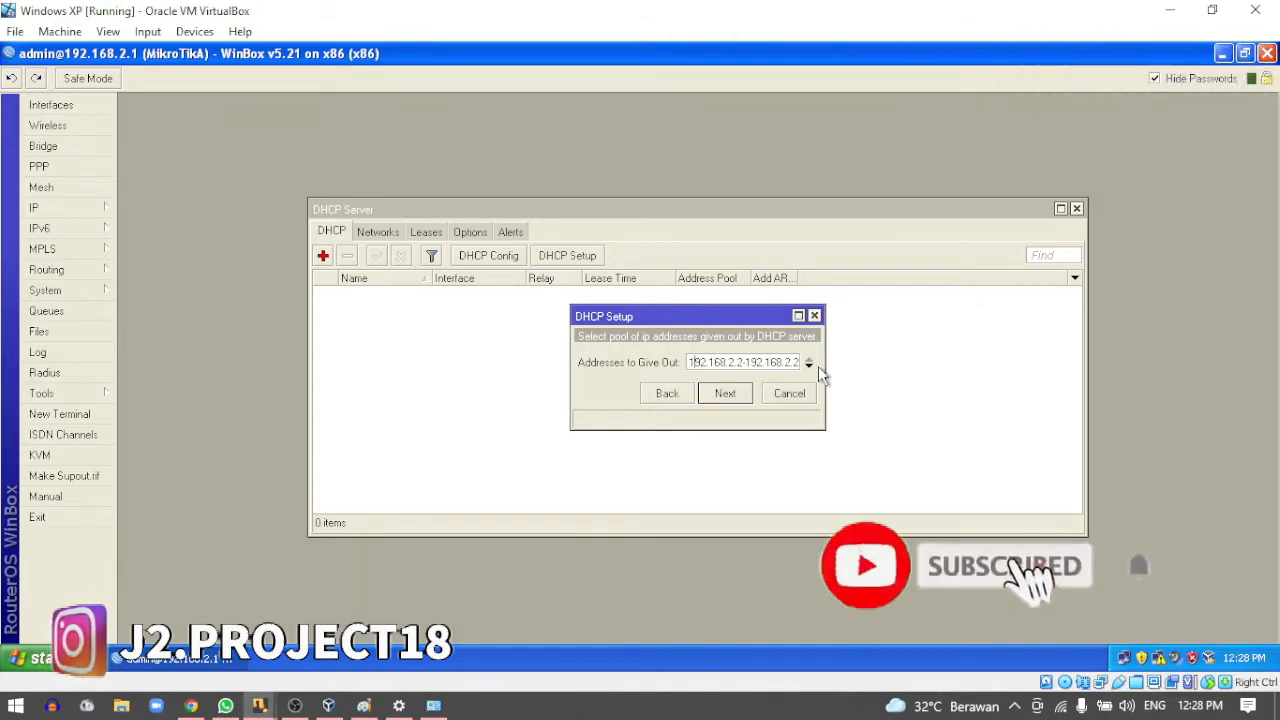
pyautogui.press('End')
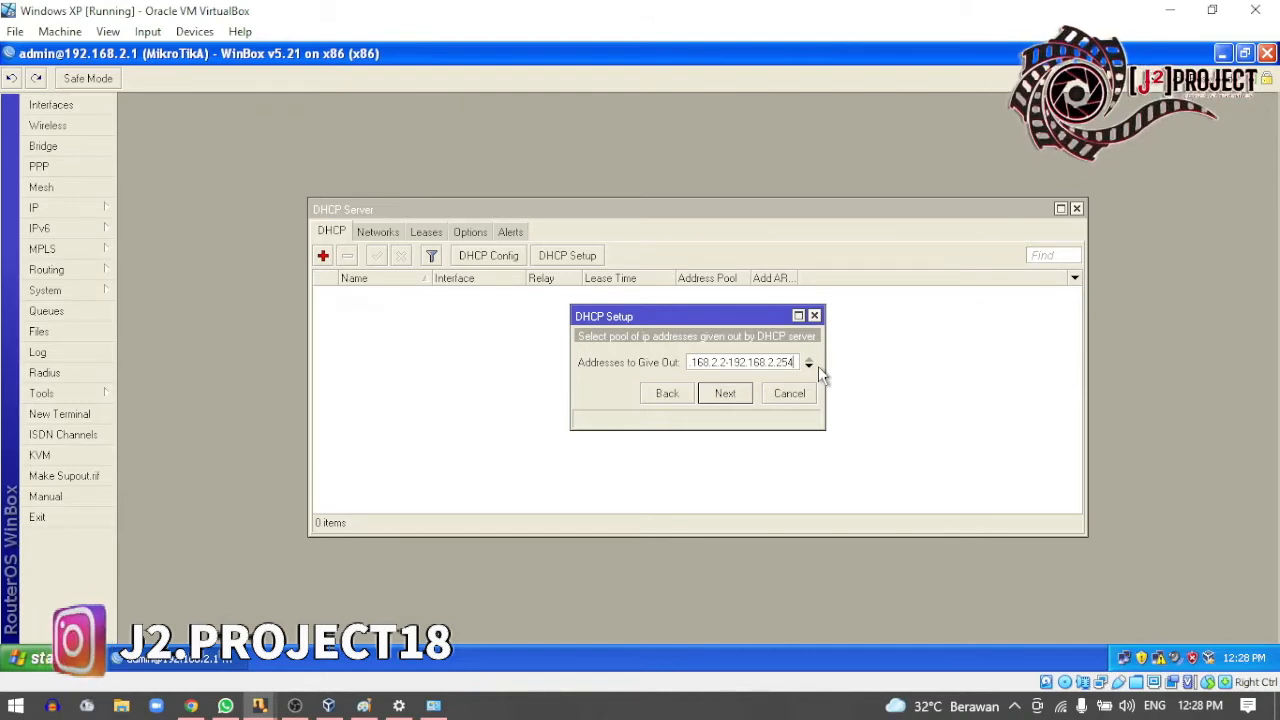
pyautogui.click(727, 394)
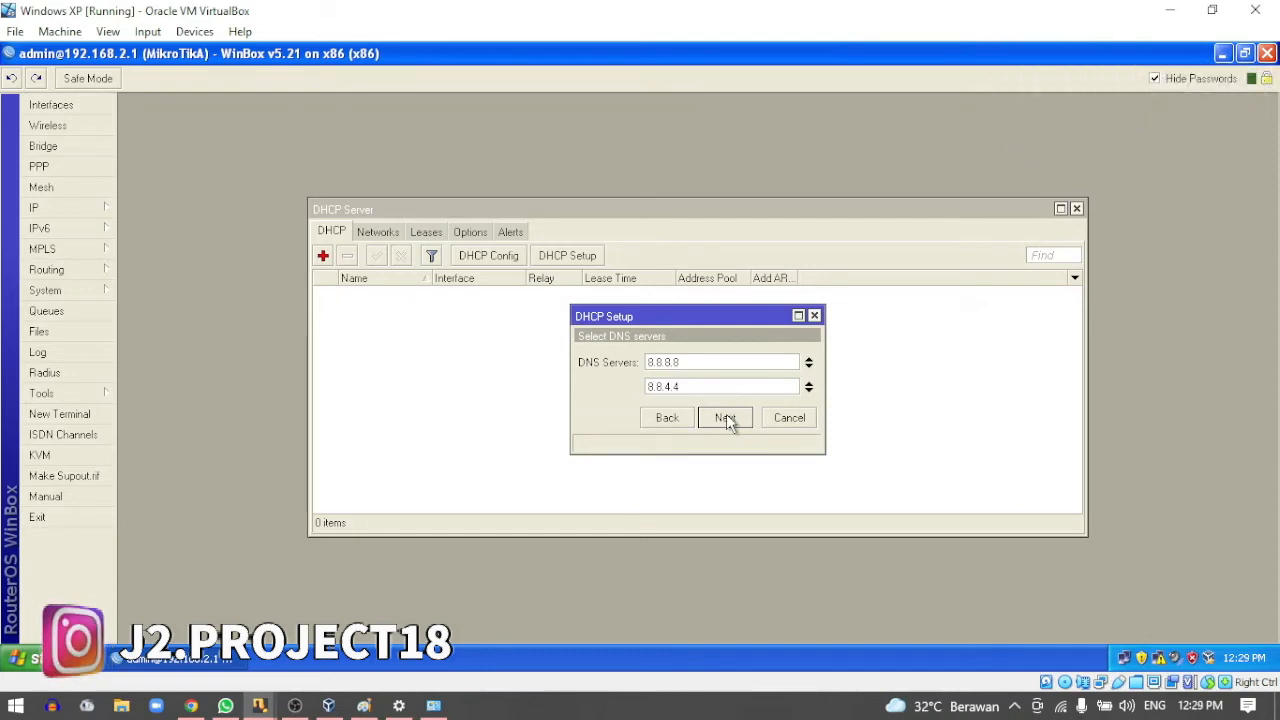
# - Accept DNS servers 8.8.8.8 and 8.8.4.4, set the lease time to 1d 00:00:00, and finish the DHCP setup
pyautogui.click(725, 418)
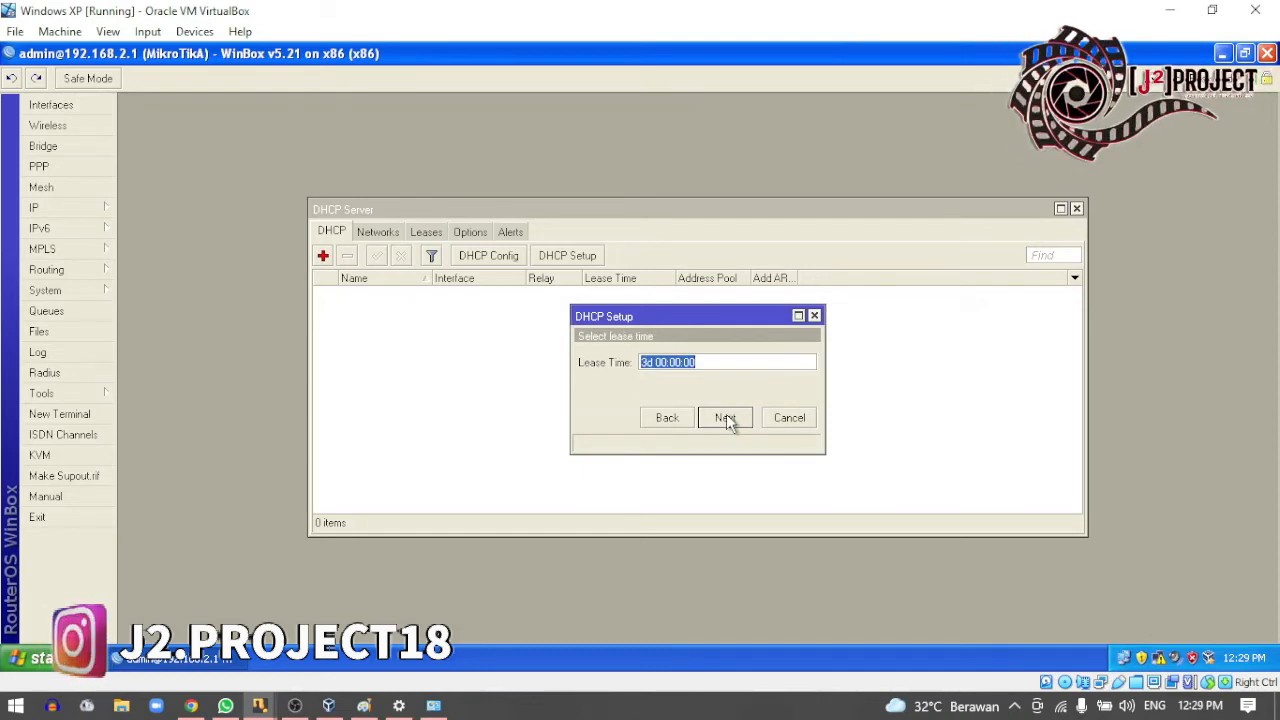
pyautogui.click(647, 365)
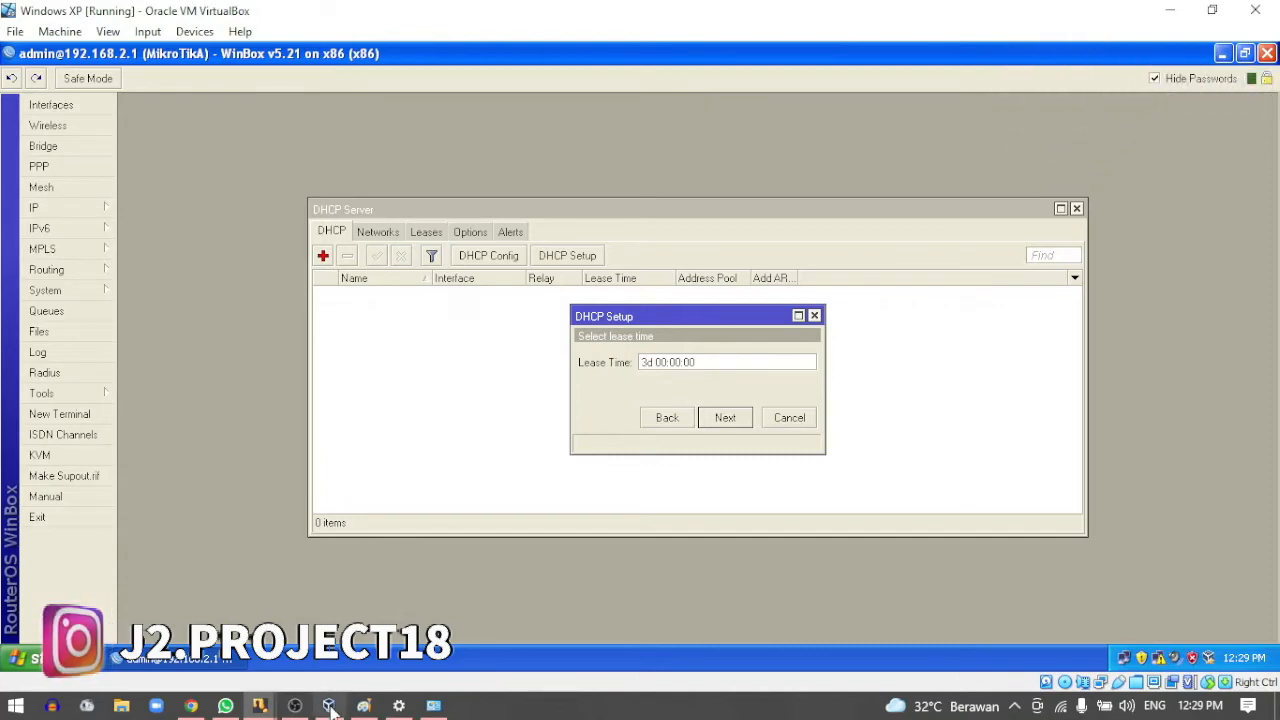
pyautogui.click(363, 706)
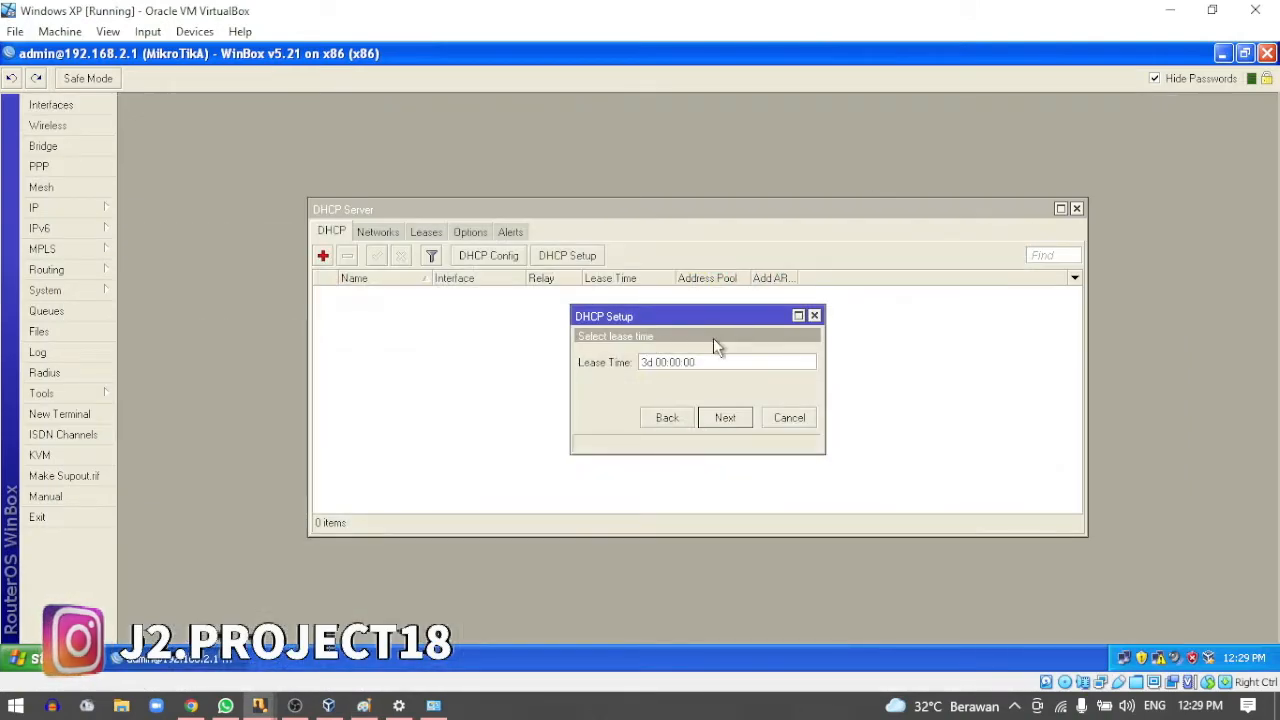
pyautogui.press('Delete')
pyautogui.write('1')
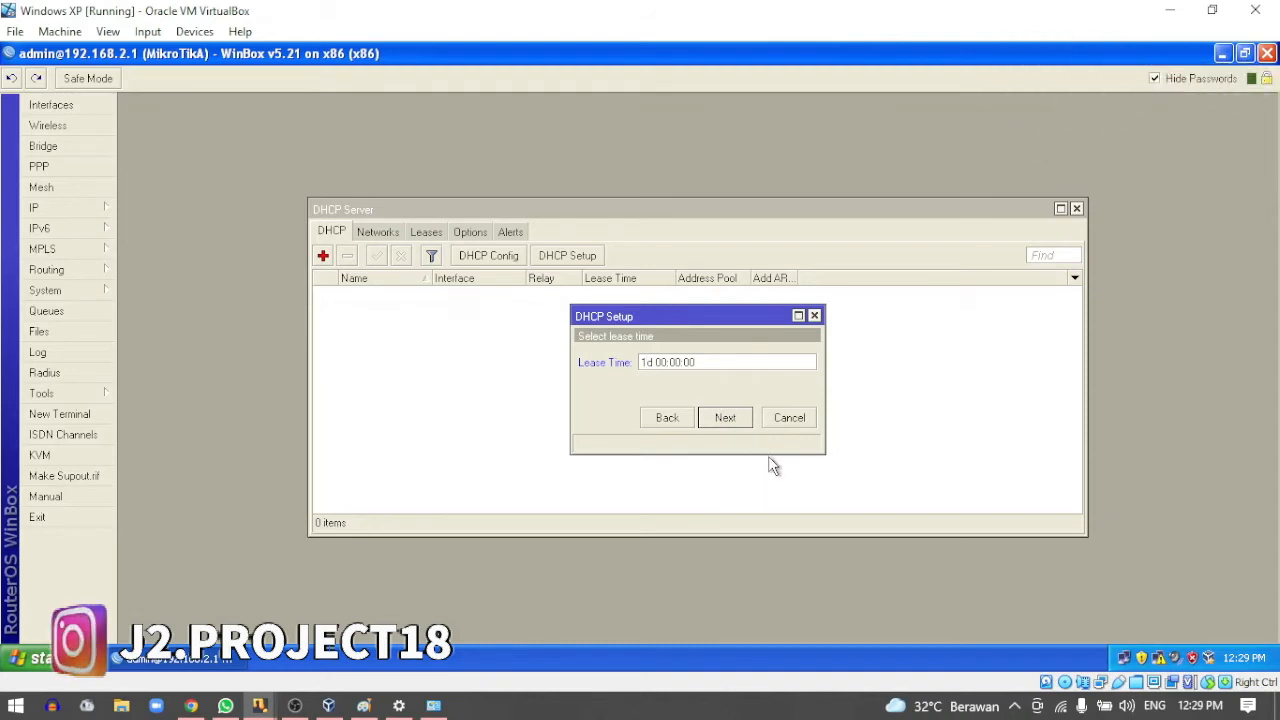
pyautogui.click(738, 426)
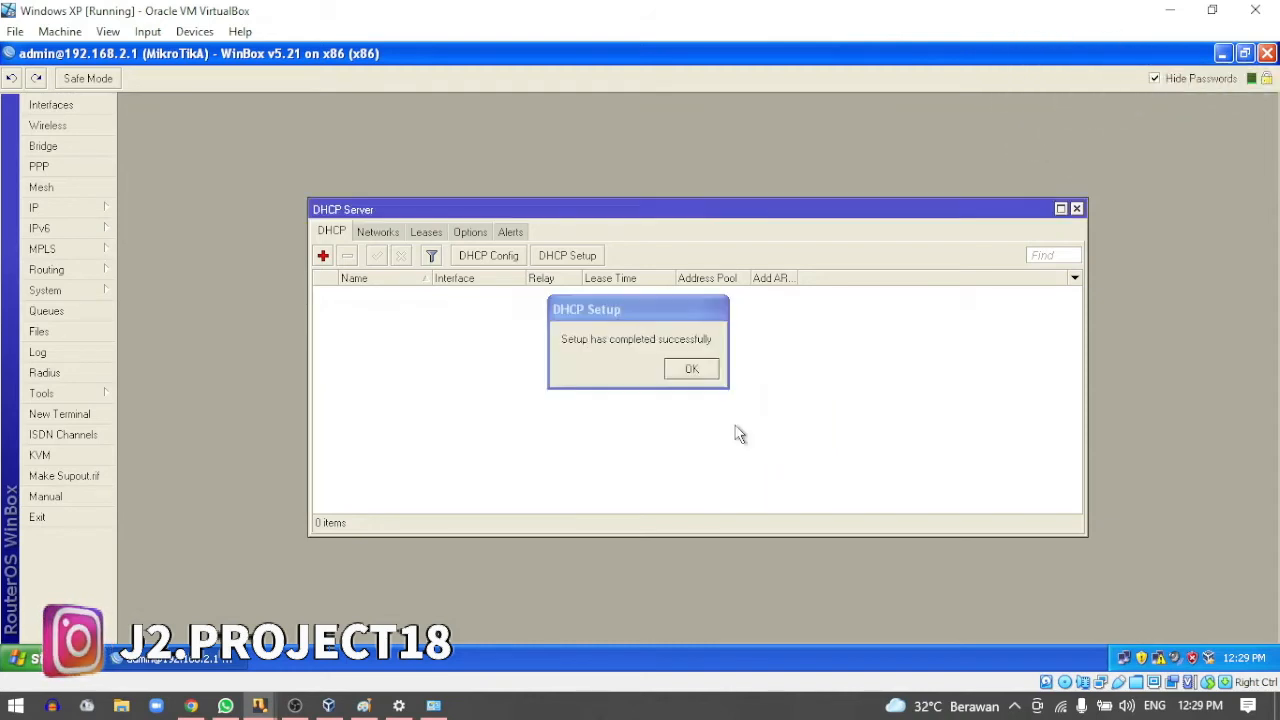
pyautogui.click(695, 372)
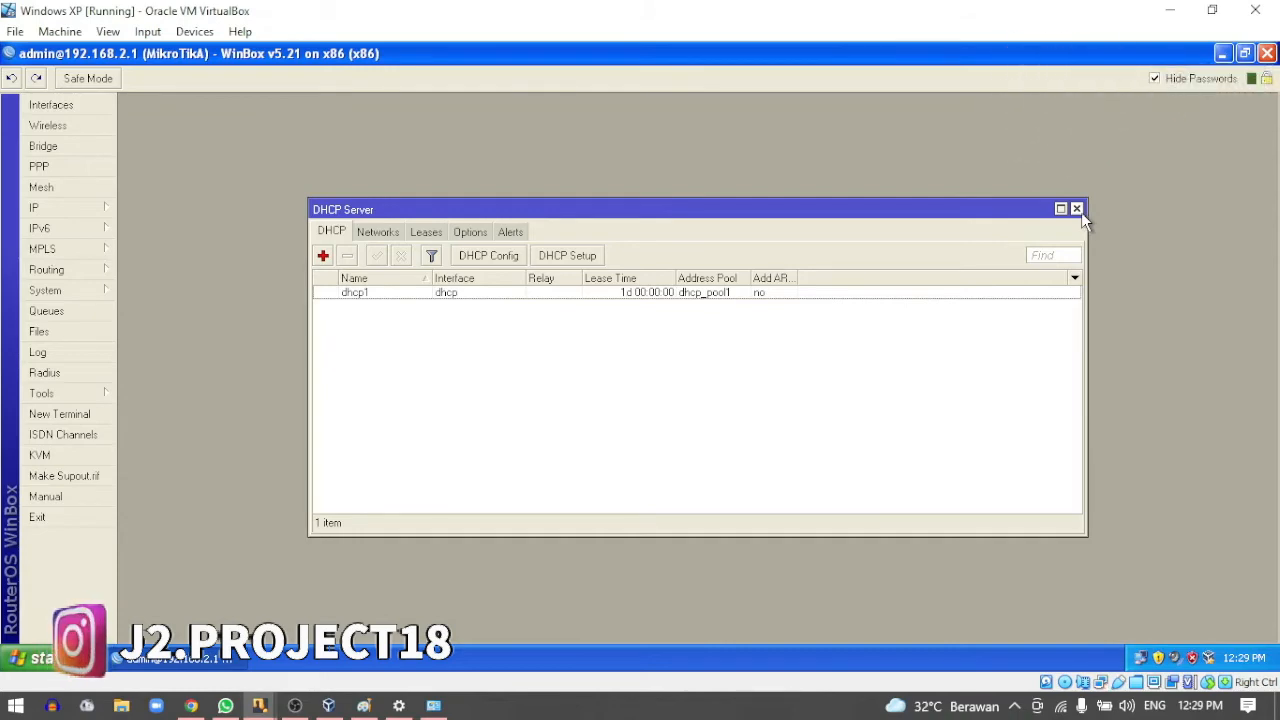
# - Set the XP client's Local Area Connection 2 to obtain its IP address and DNS server address automatically
pyautogui.click(363, 707)
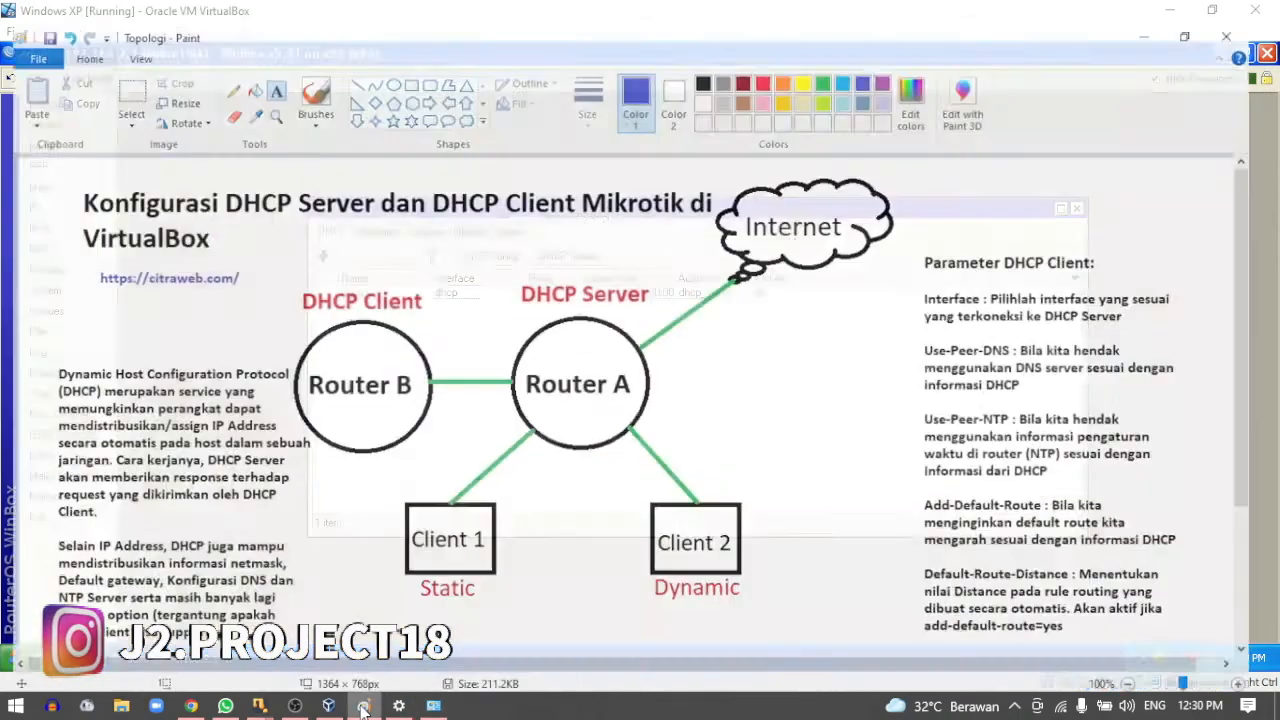
pyautogui.click(363, 707)
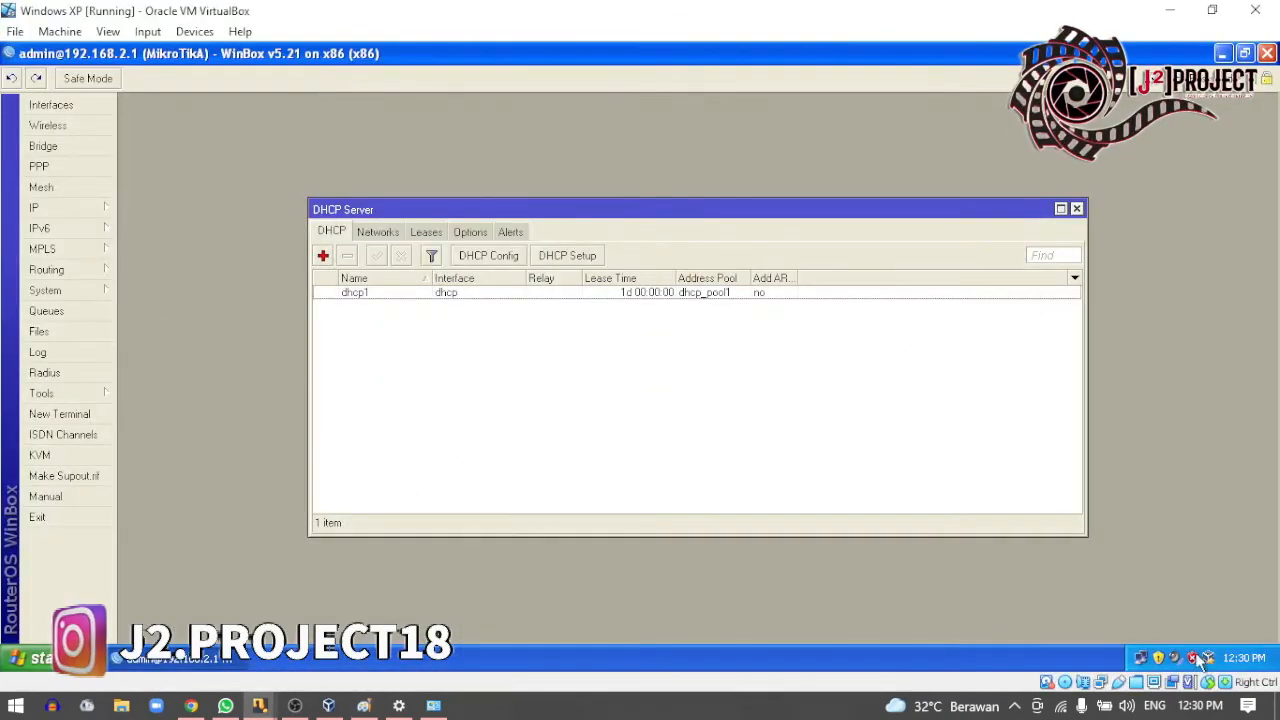
pyautogui.rightClick(1140, 655)
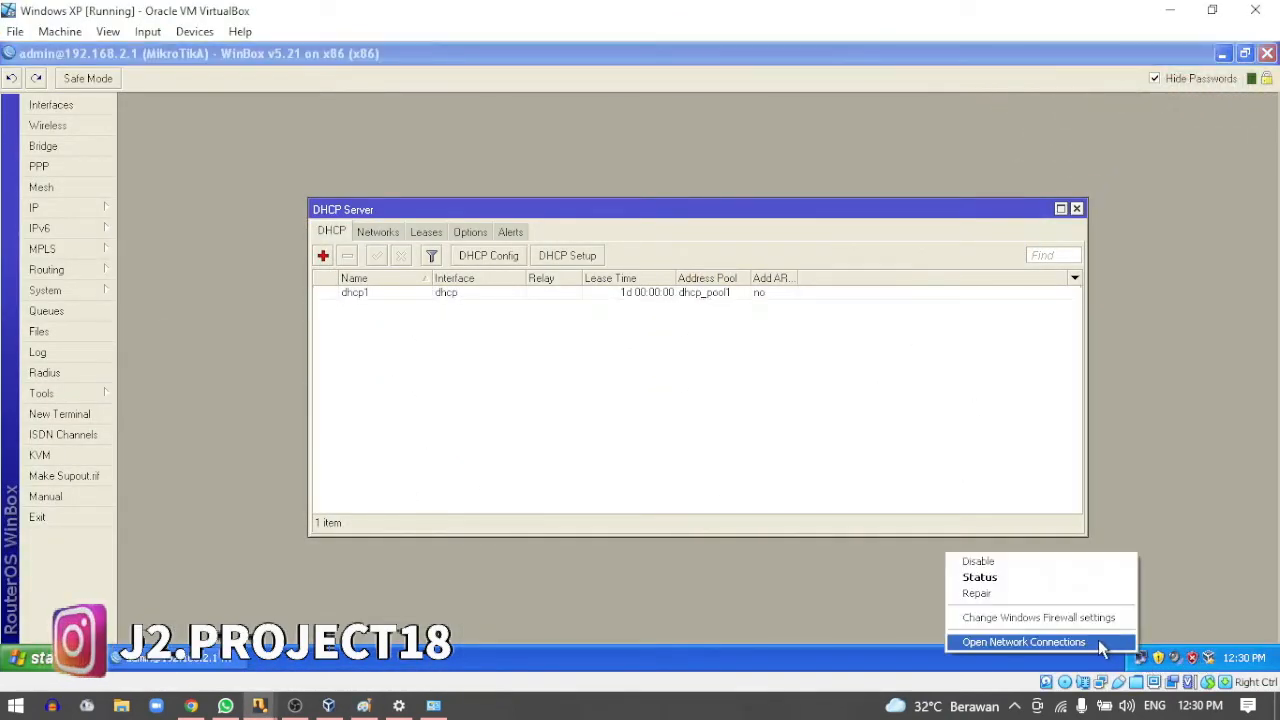
pyautogui.click(1043, 640)
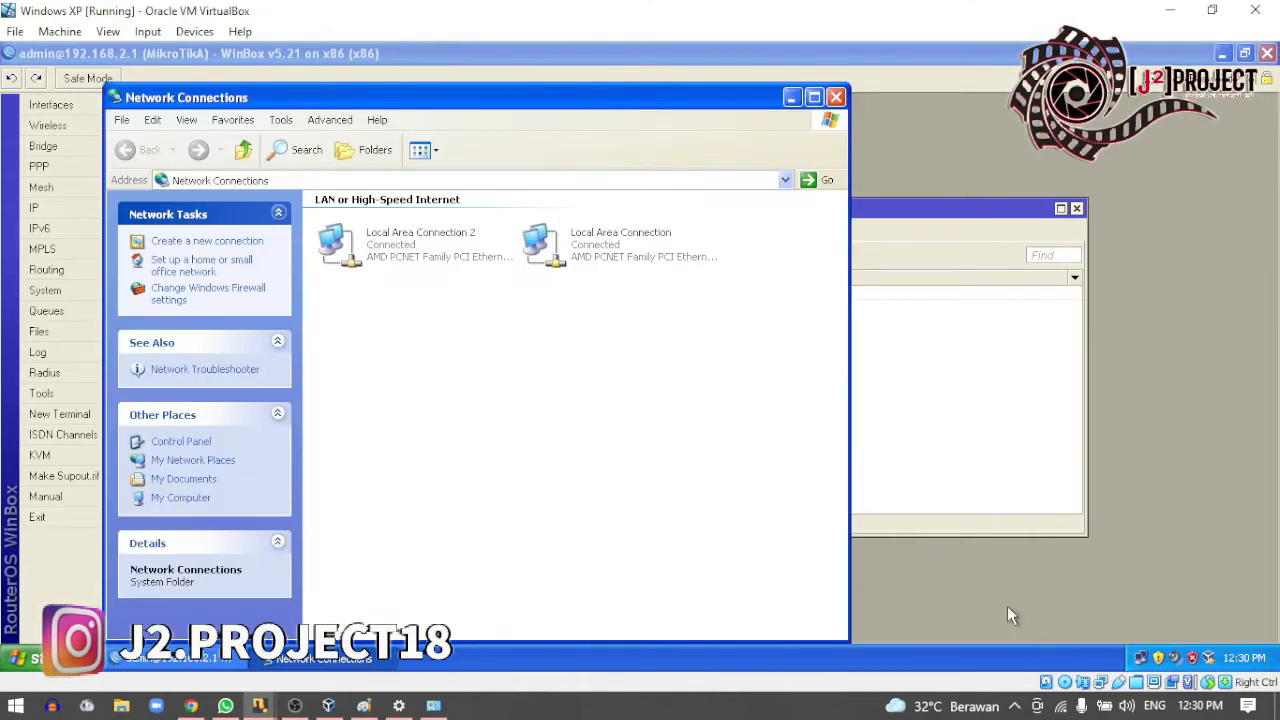
pyautogui.doubleClick(412, 262)
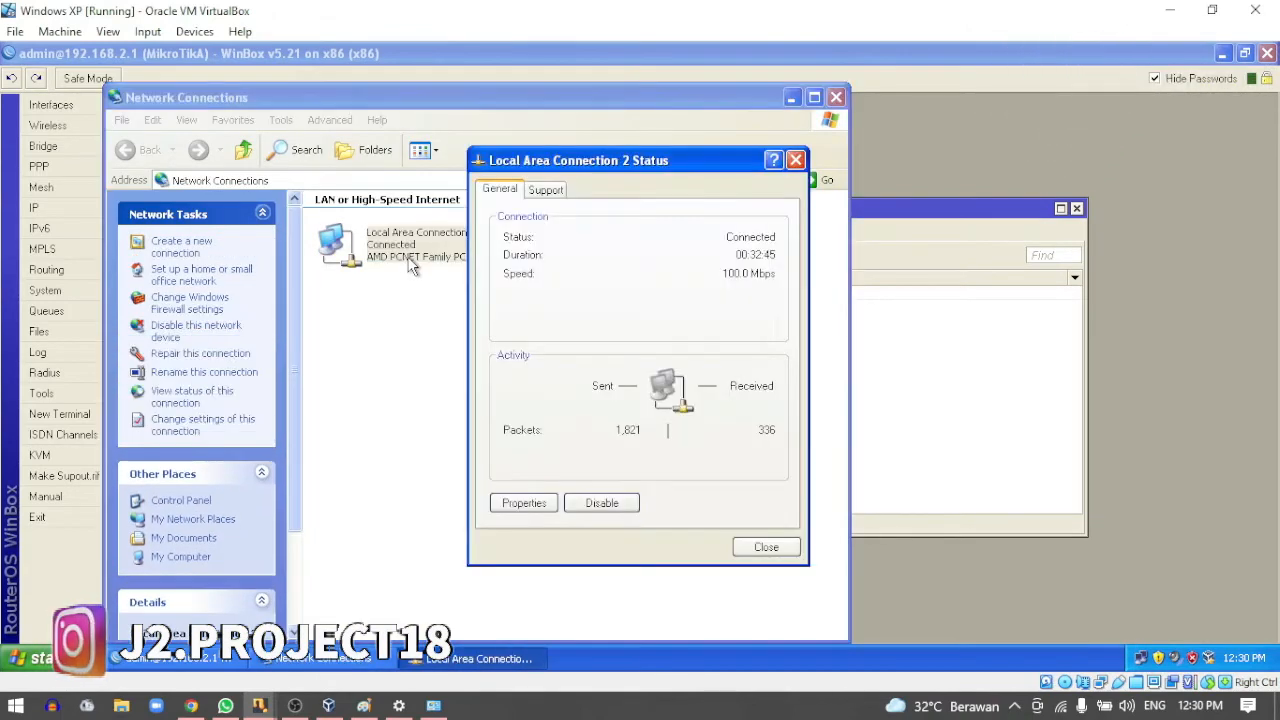
pyautogui.click(524, 503)
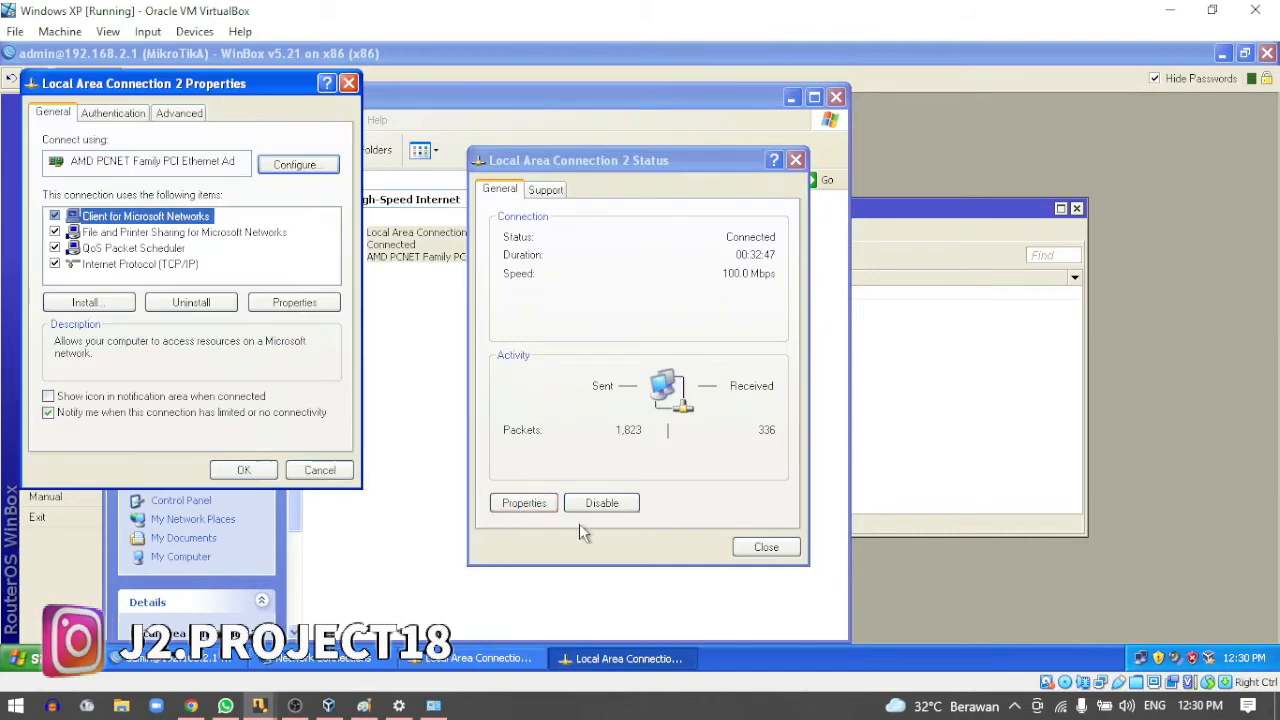
pyautogui.doubleClick(170, 264)
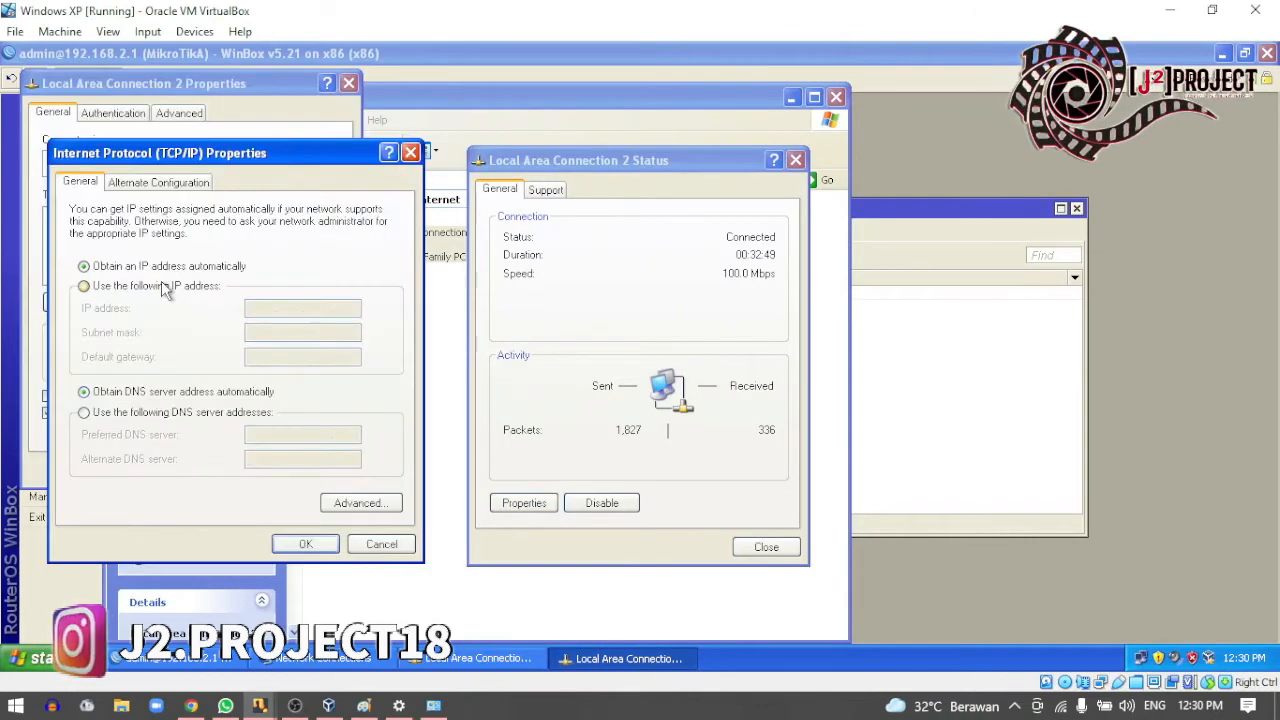
pyautogui.click(158, 286)
pyautogui.click(130, 266)
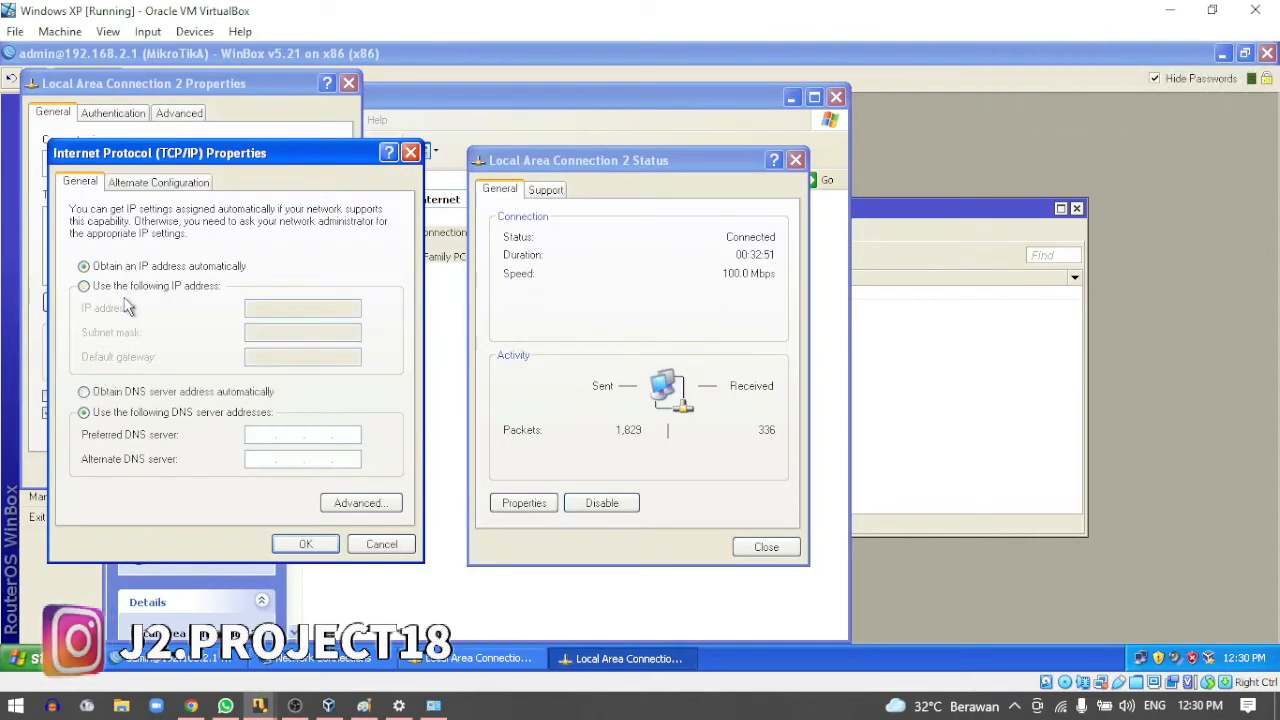
pyautogui.click(84, 391)
pyautogui.click(305, 544)
# - Examine the DHCP-assigned address details of Local Area Connection 2 and return to the WinBox window
pyautogui.click(546, 190)
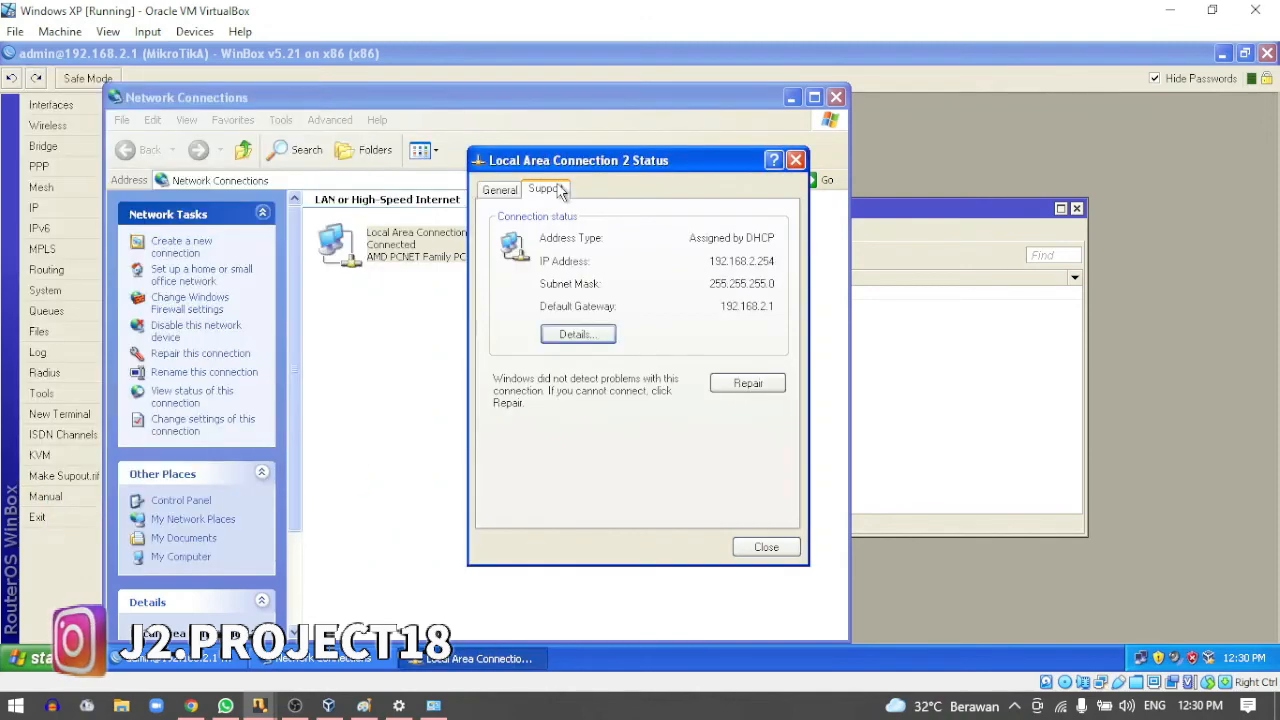
pyautogui.click(563, 336)
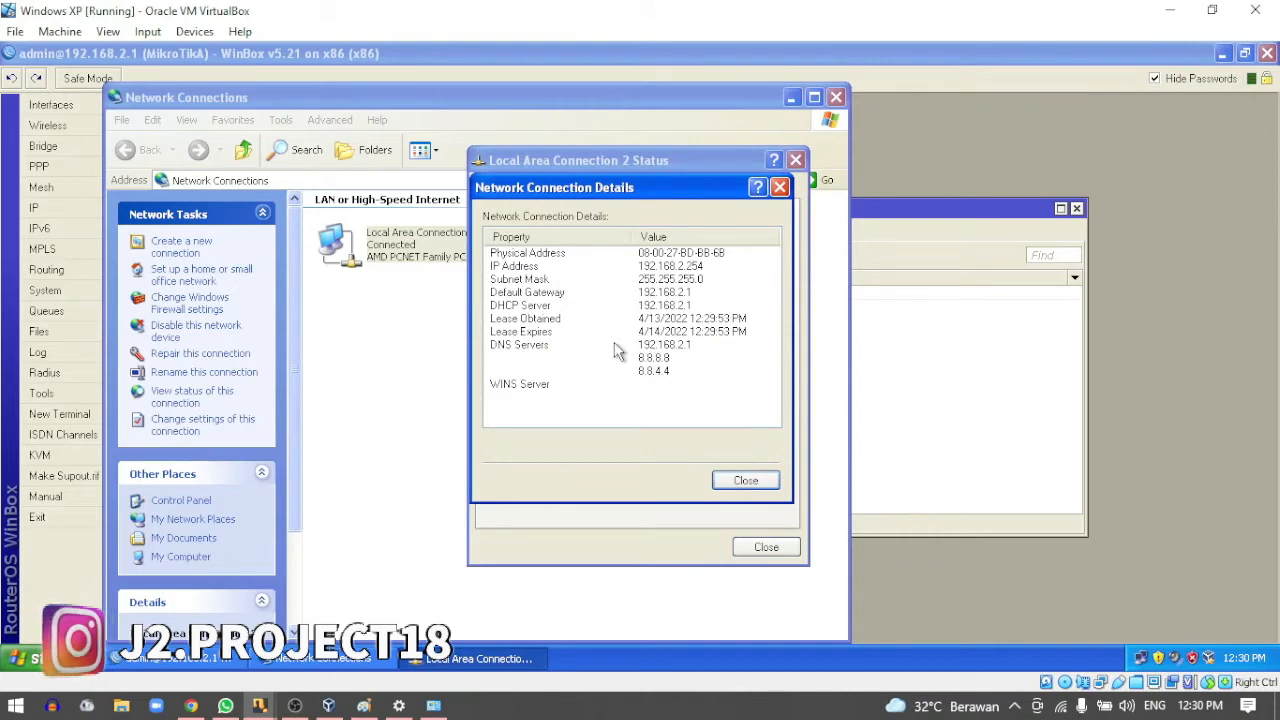
pyautogui.click(62, 530)
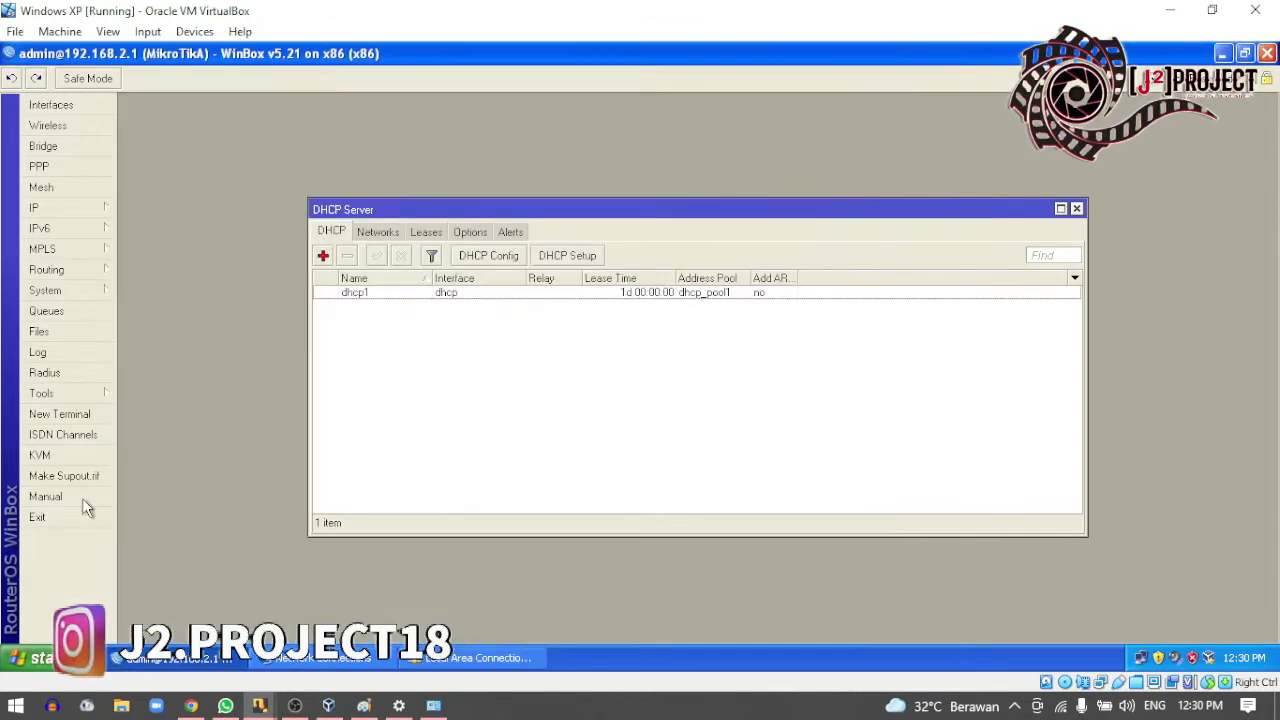
# - Ping 192.168.2.254 from a new router terminal, and close the terminal
pyautogui.click(71, 414)
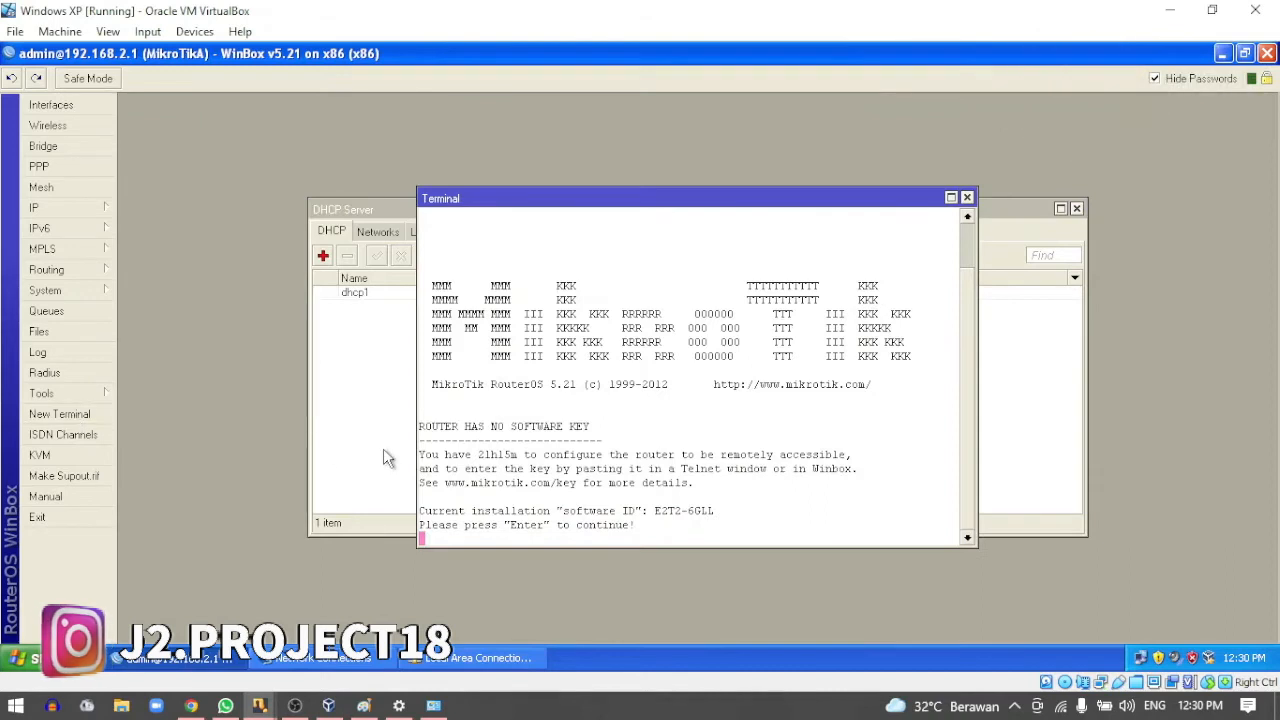
pyautogui.press('Return')
pyautogui.write('ping 1')
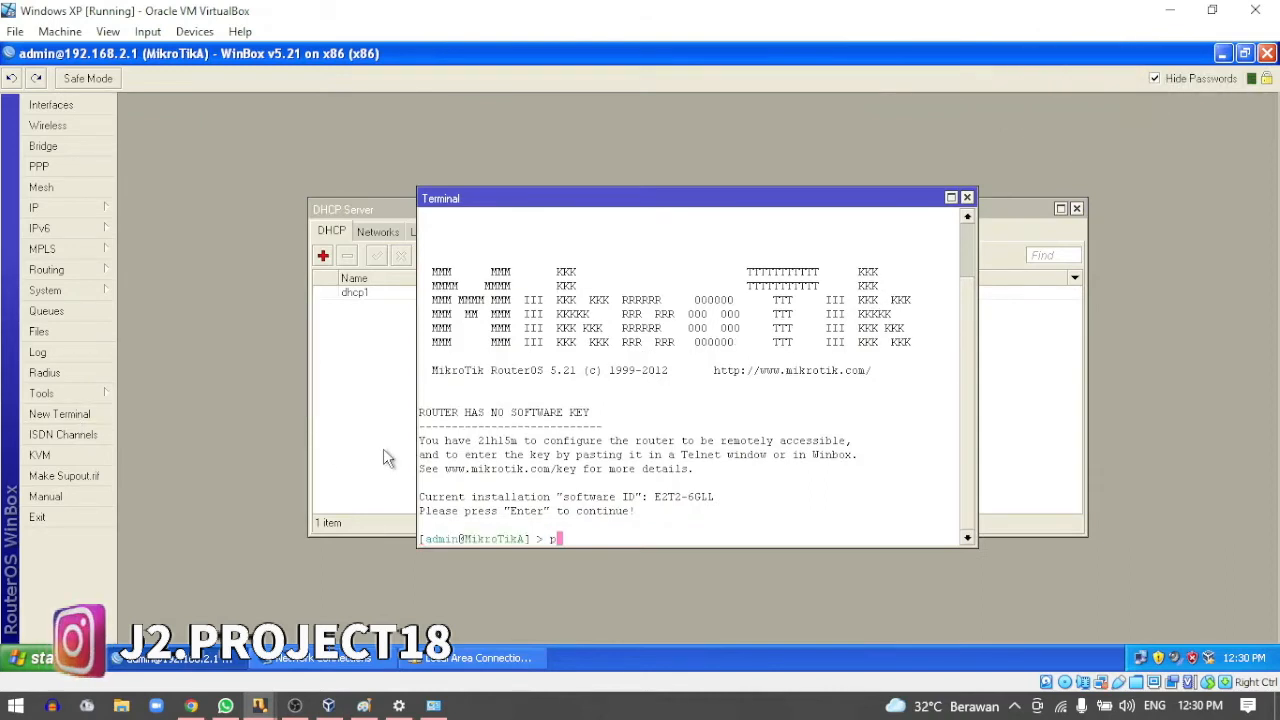
pyautogui.write('92')
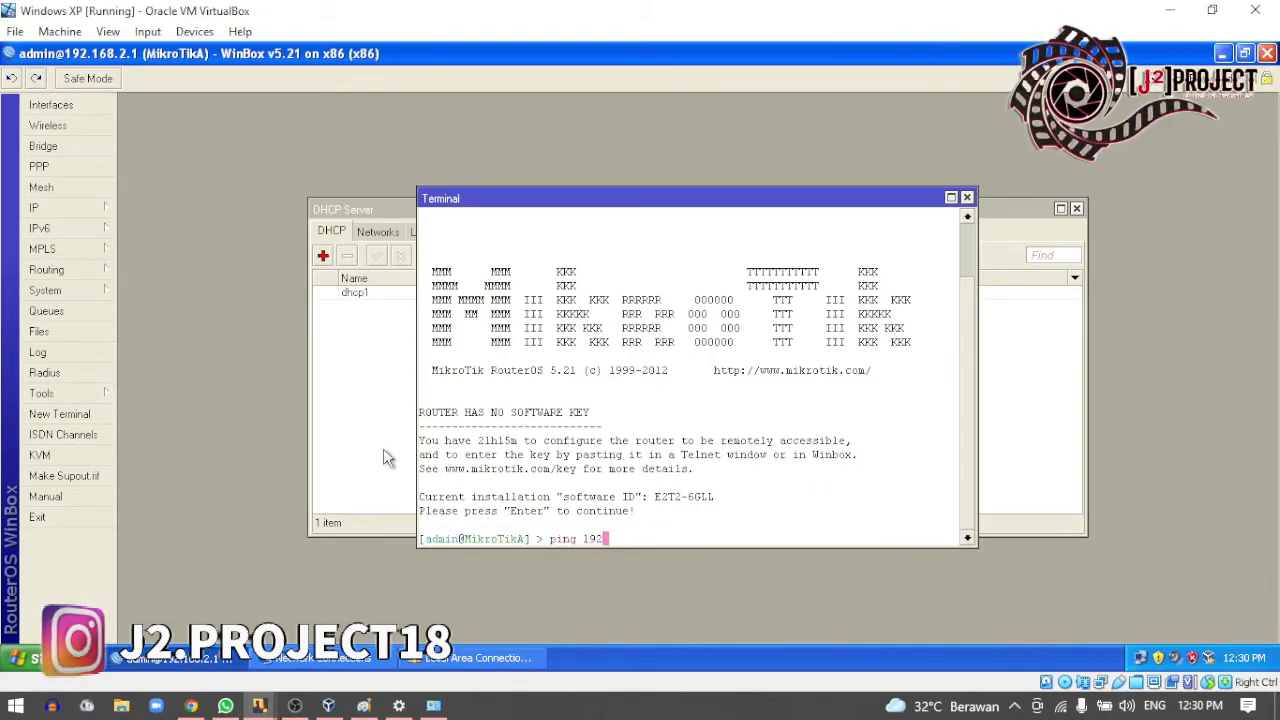
pyautogui.write('.168.')
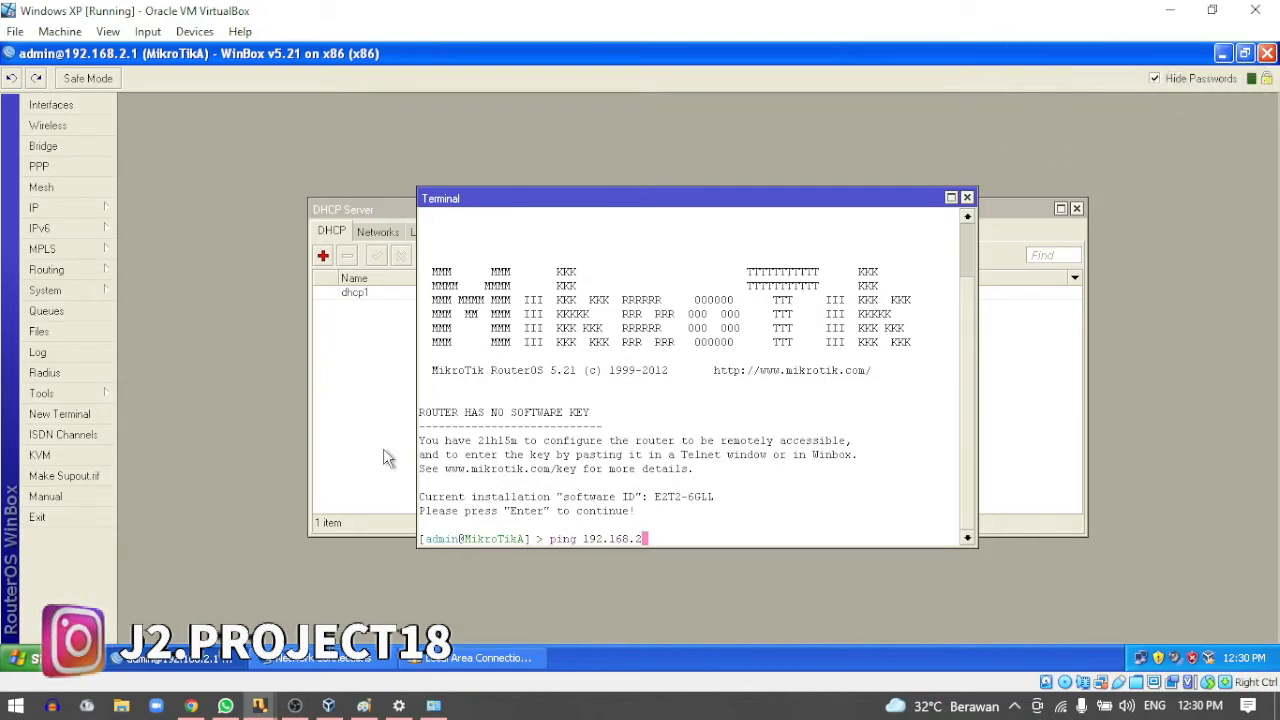
pyautogui.write('2.254')
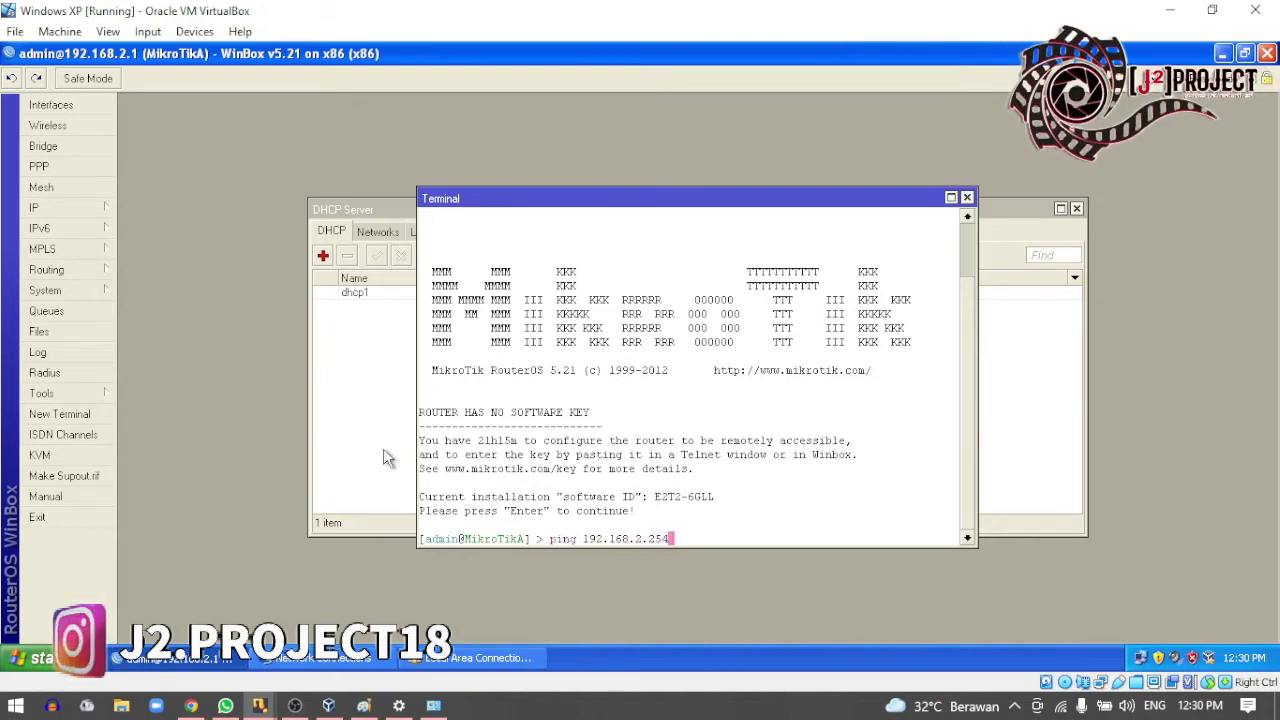
pyautogui.press('Return')
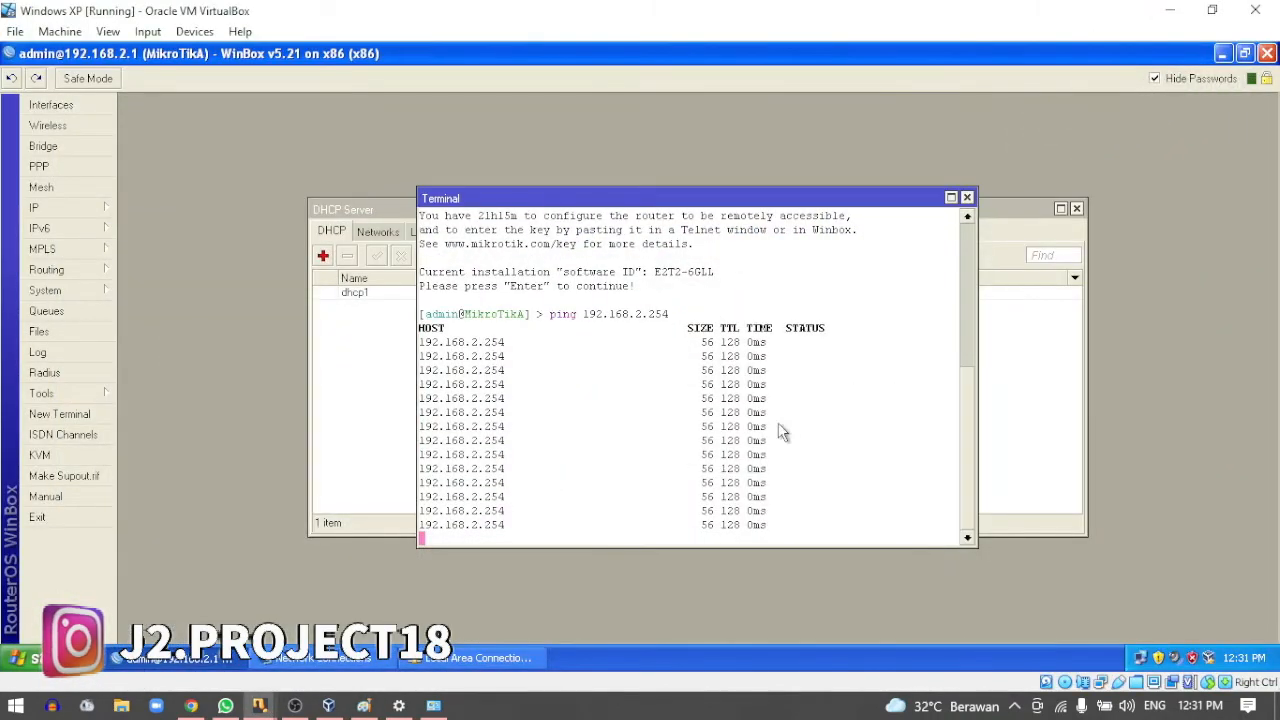
pyautogui.click(966, 198)
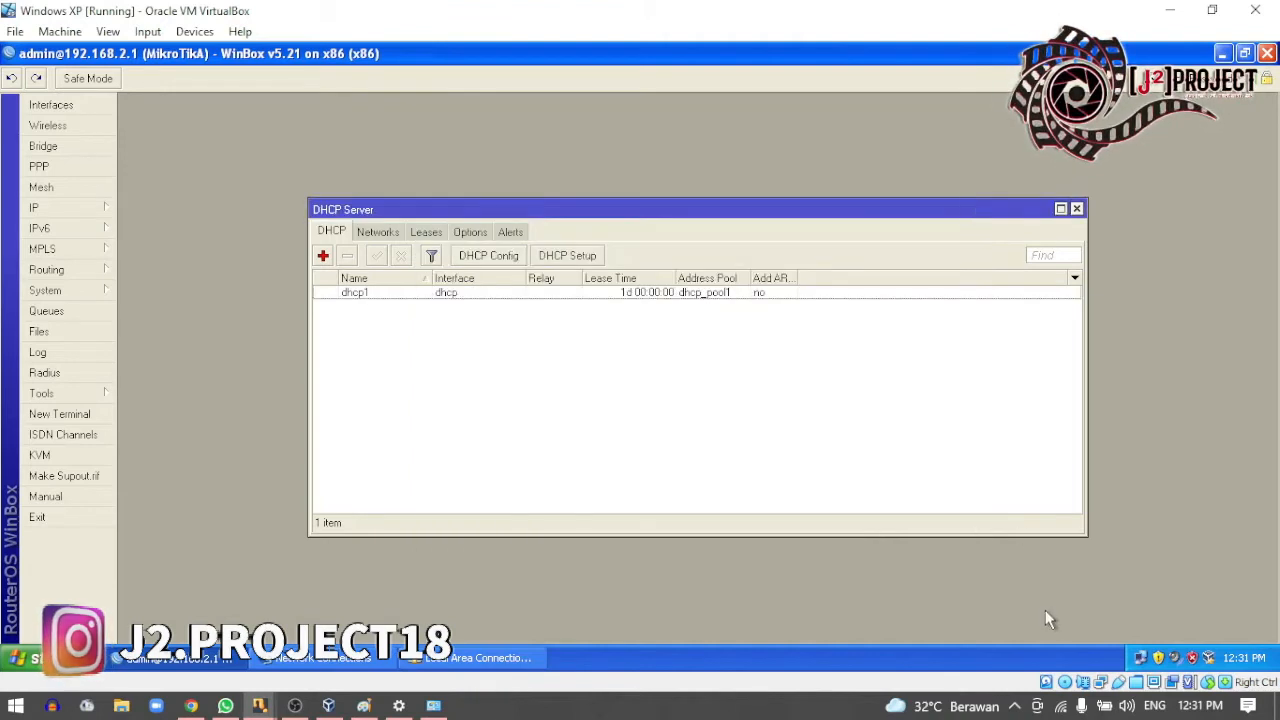
pyautogui.doubleClick(1140, 658)
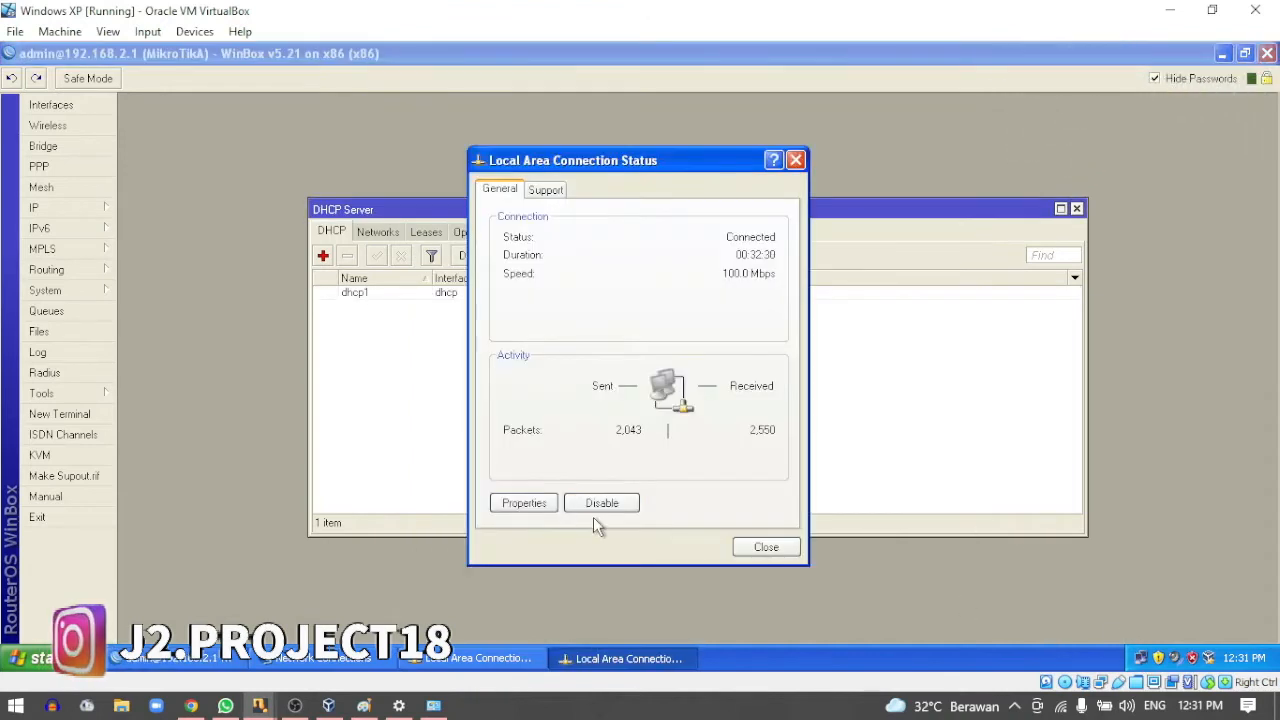
pyautogui.click(522, 505)
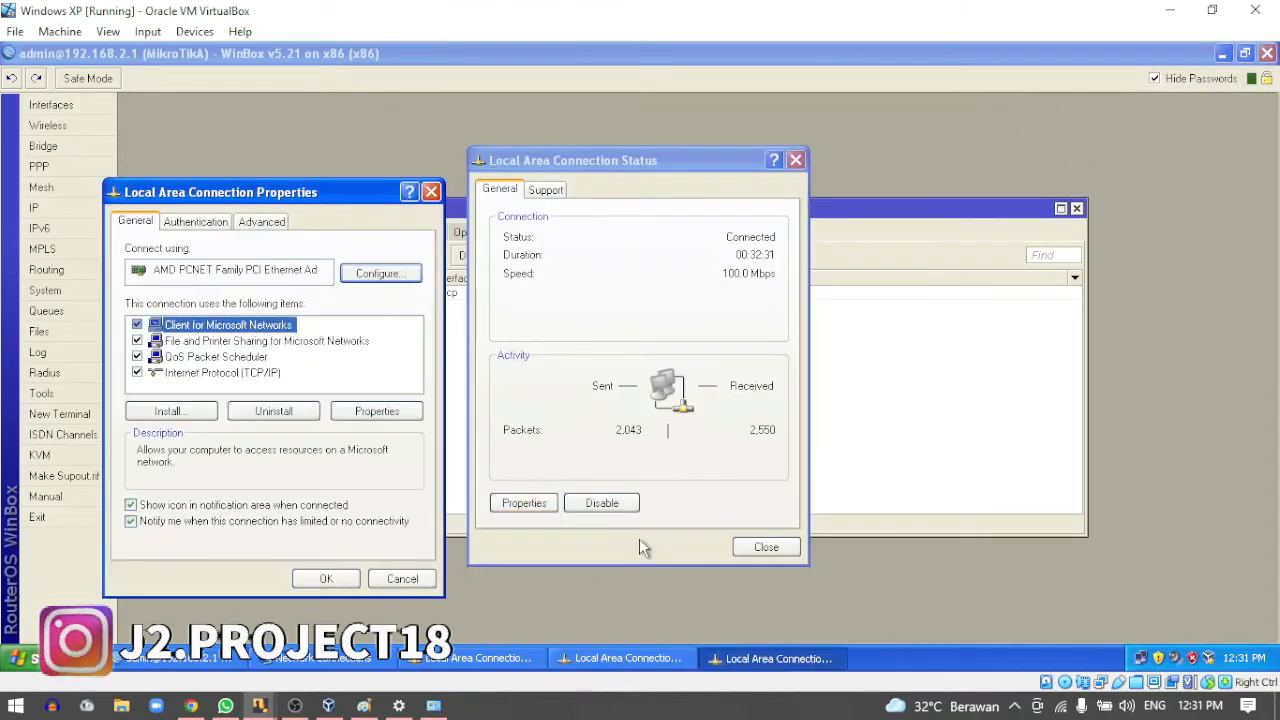
pyautogui.click(431, 191)
pyautogui.click(764, 548)
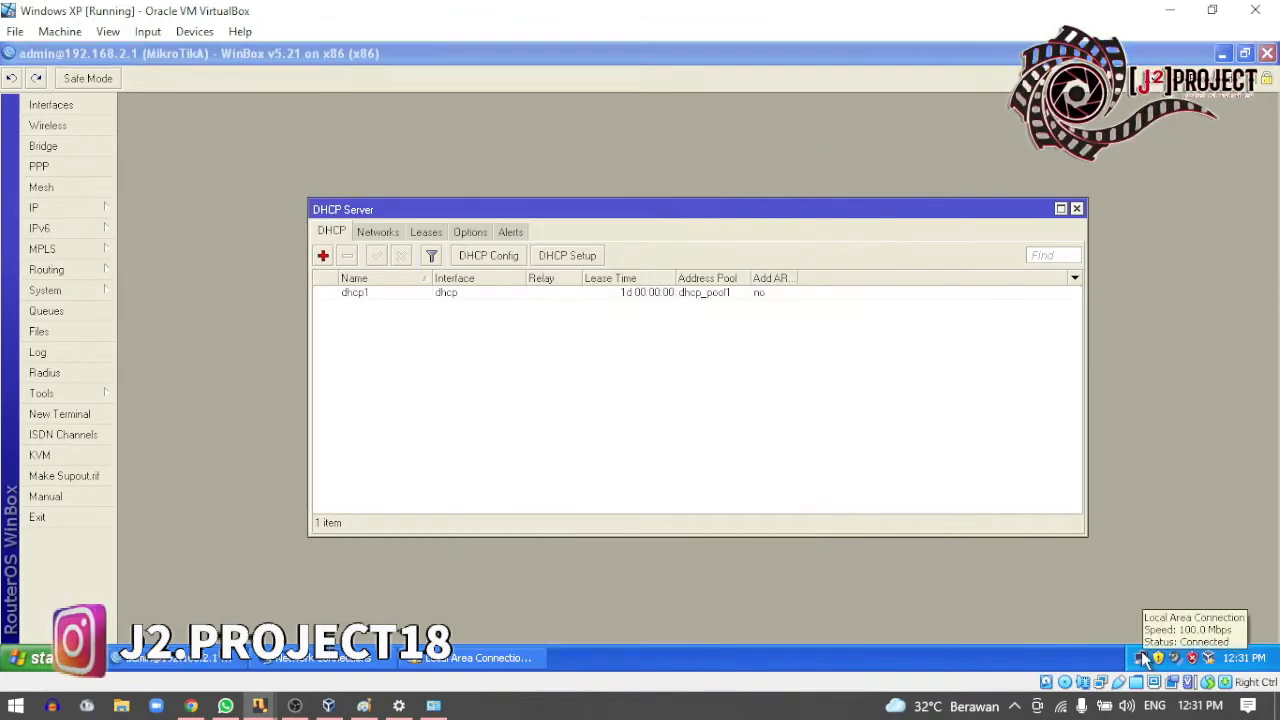
# - Disable the XP client's Local Area Connection adapter and dismiss the router disconnection message
pyautogui.rightClick(1141, 653)
pyautogui.click(1080, 645)
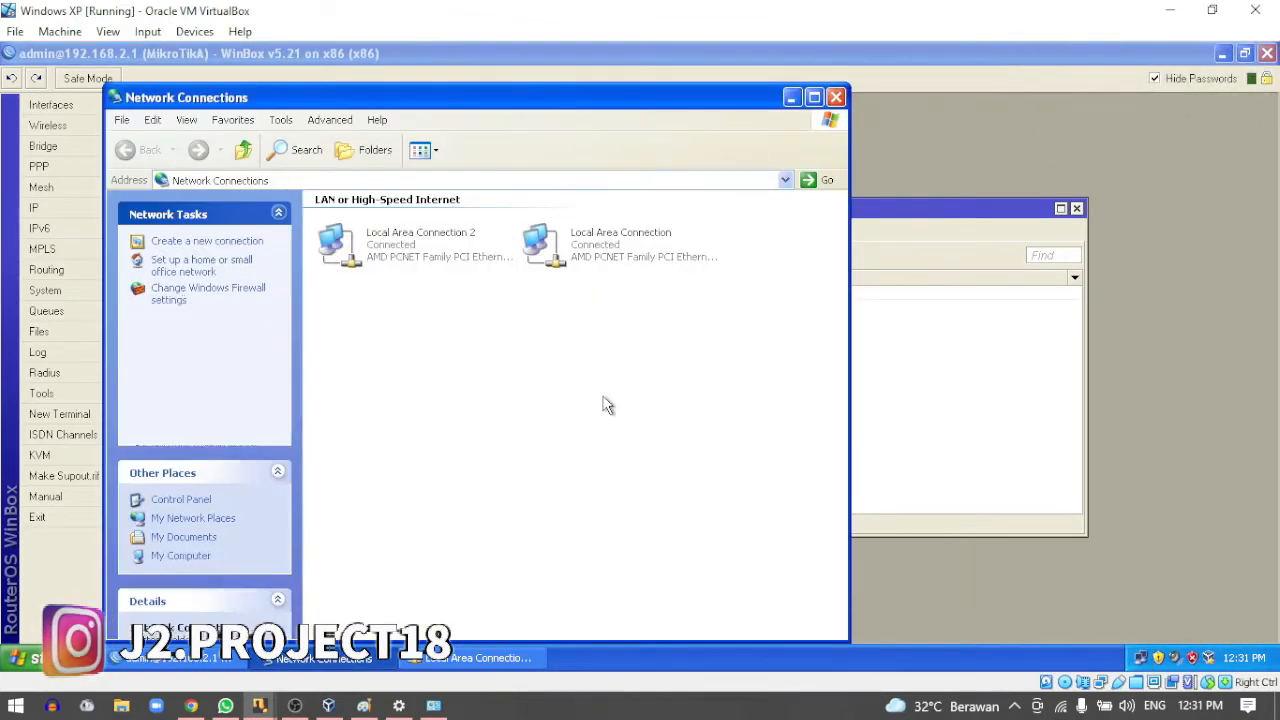
pyautogui.click(605, 259)
pyautogui.rightClick(605, 259)
pyautogui.click(638, 268)
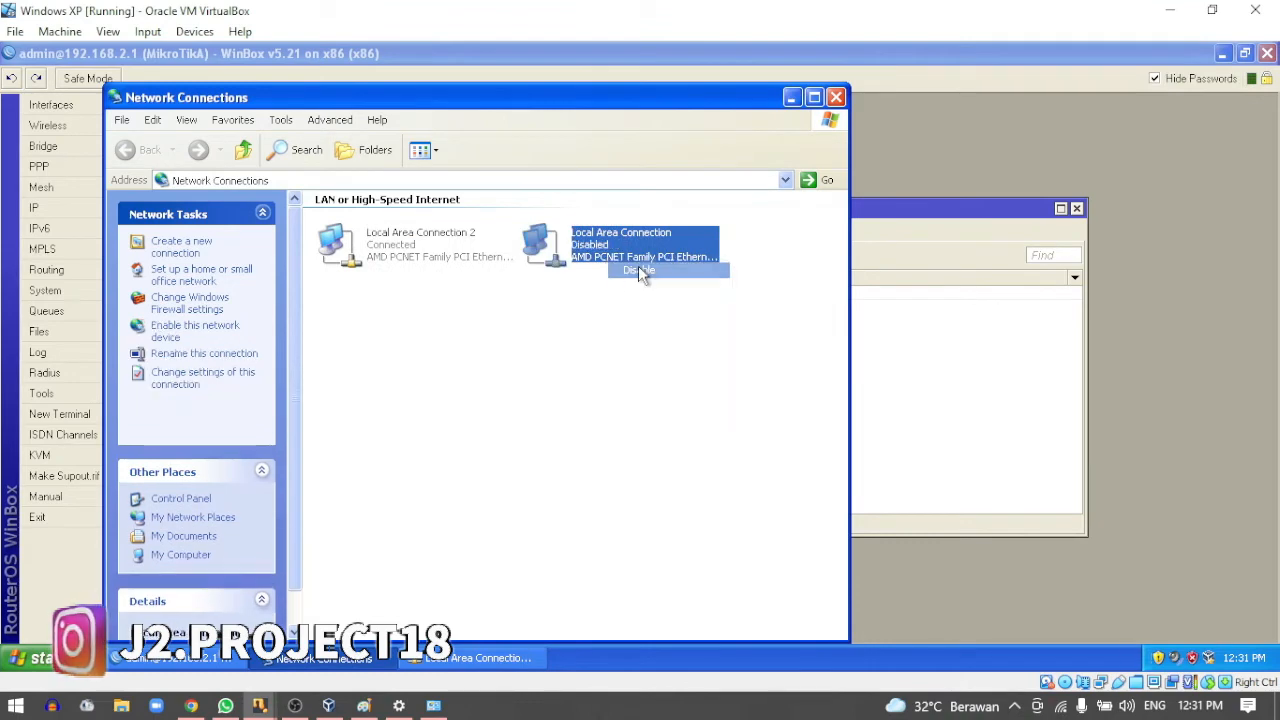
pyautogui.click(1126, 206)
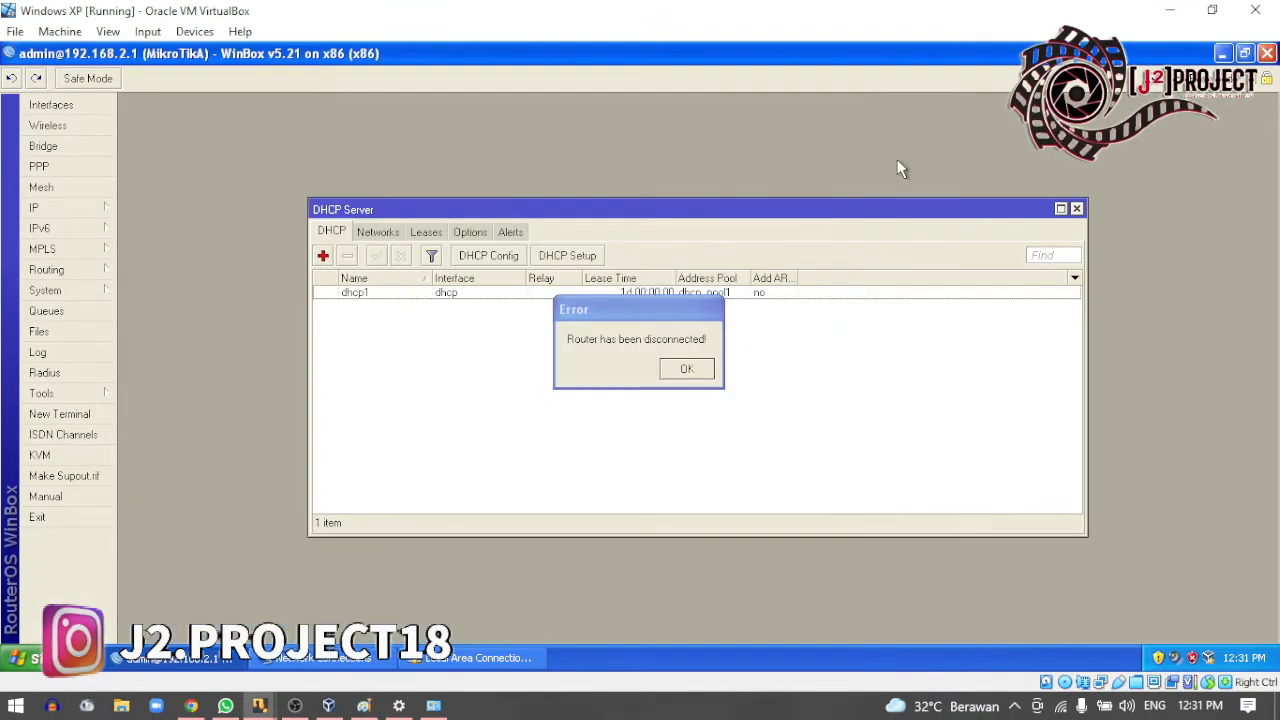
pyautogui.click(688, 370)
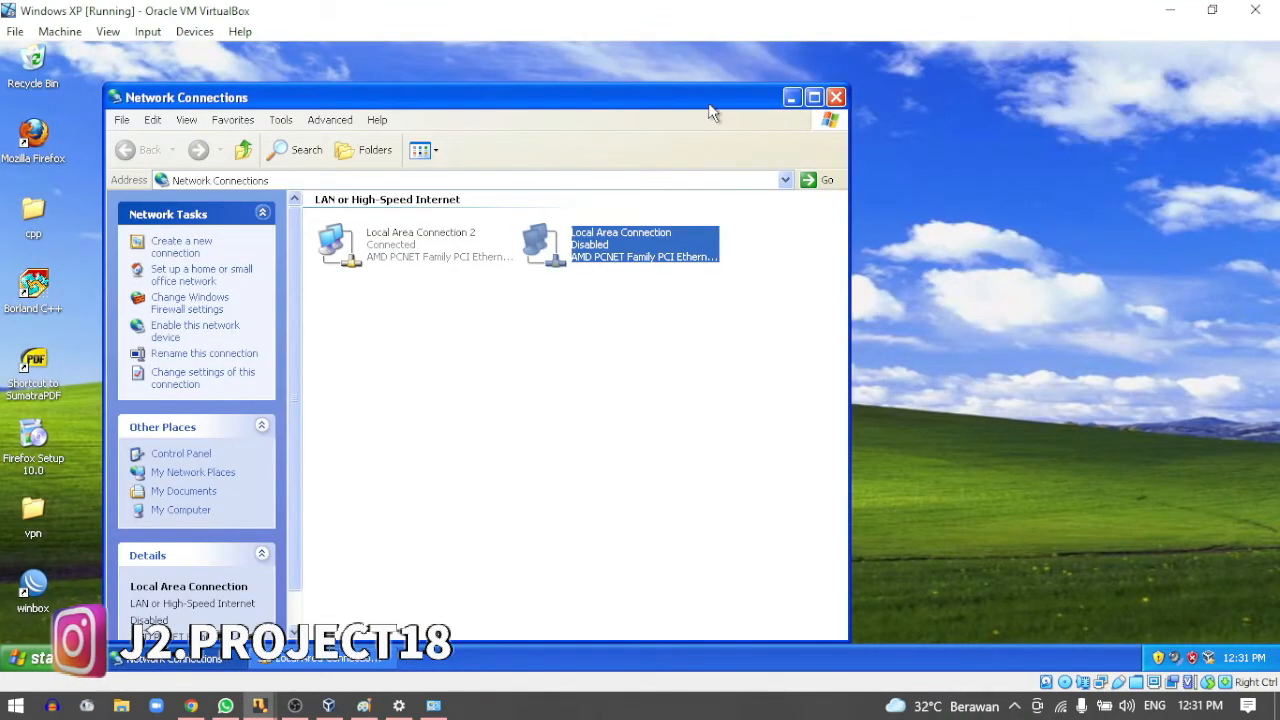
# - Run a continuous ping to google.com from the XP command prompt, and stop it
pyautogui.moveTo(709, 104); pyautogui.dragTo(1086, 104)
pyautogui.rightClick(344, 195)
pyautogui.click(381, 228)
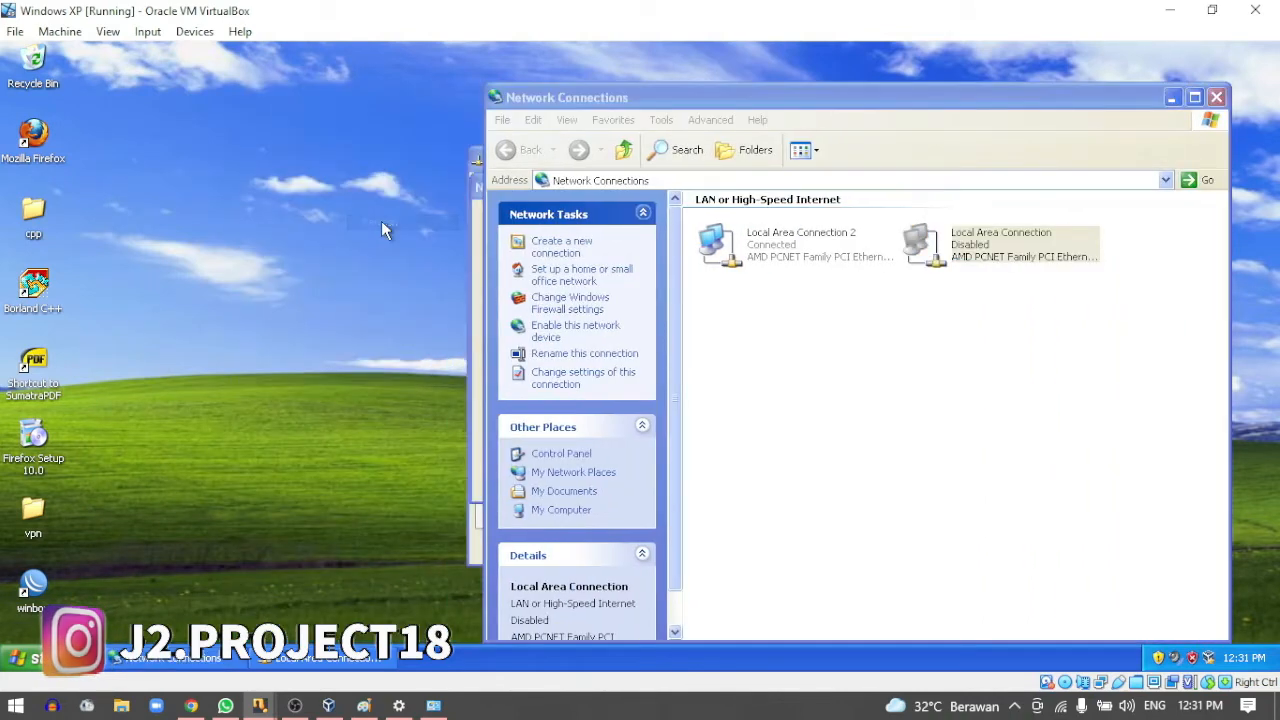
pyautogui.press('super+r')
pyautogui.press('Return')
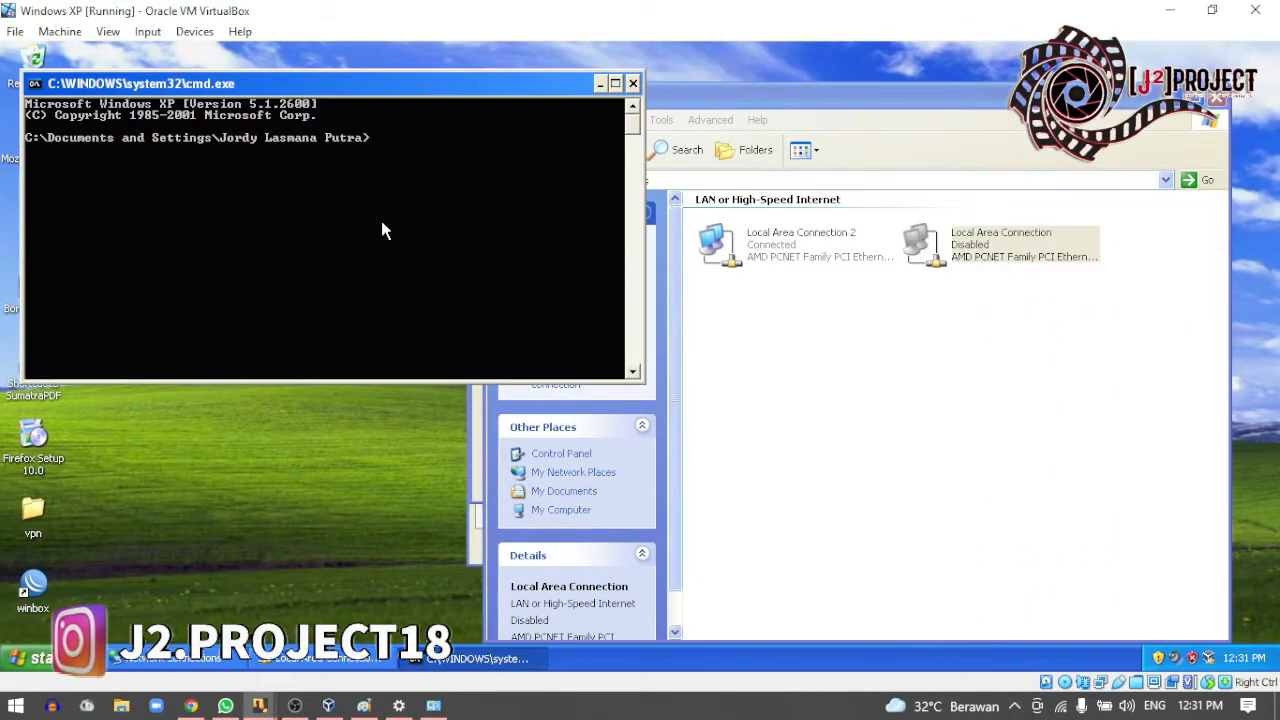
pyautogui.write('ping go')
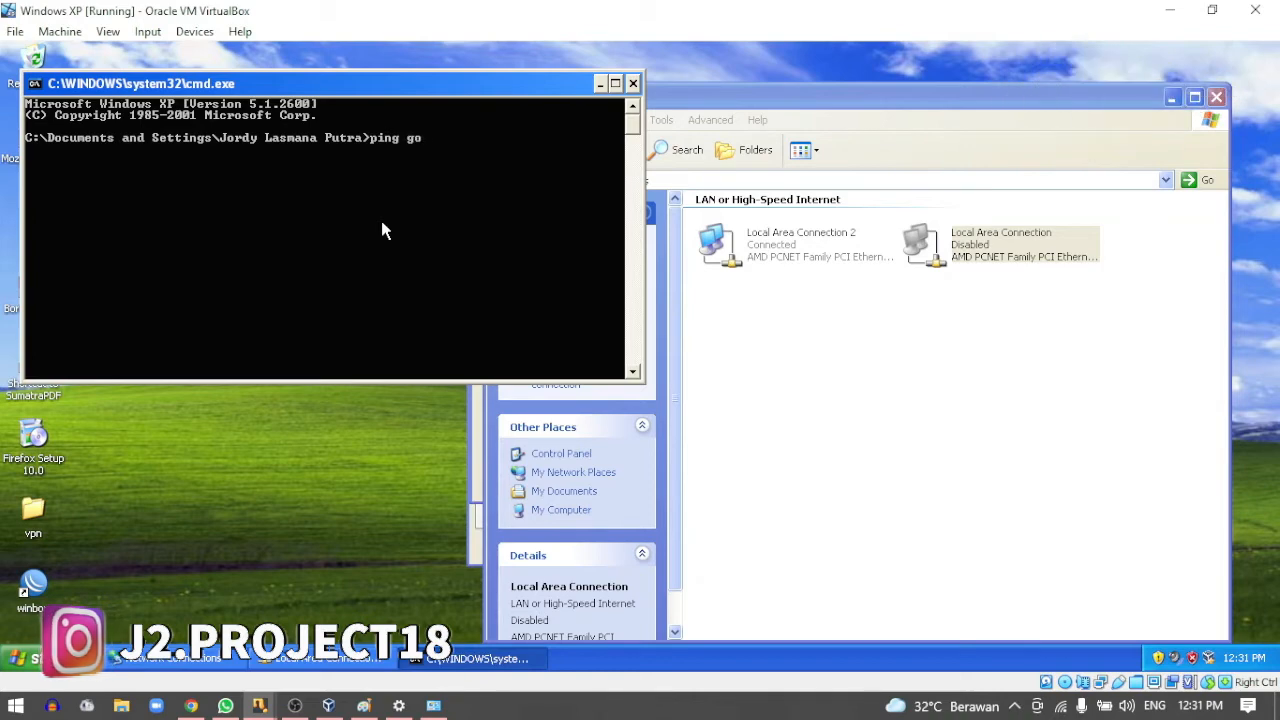
pyautogui.write('ogle.com')
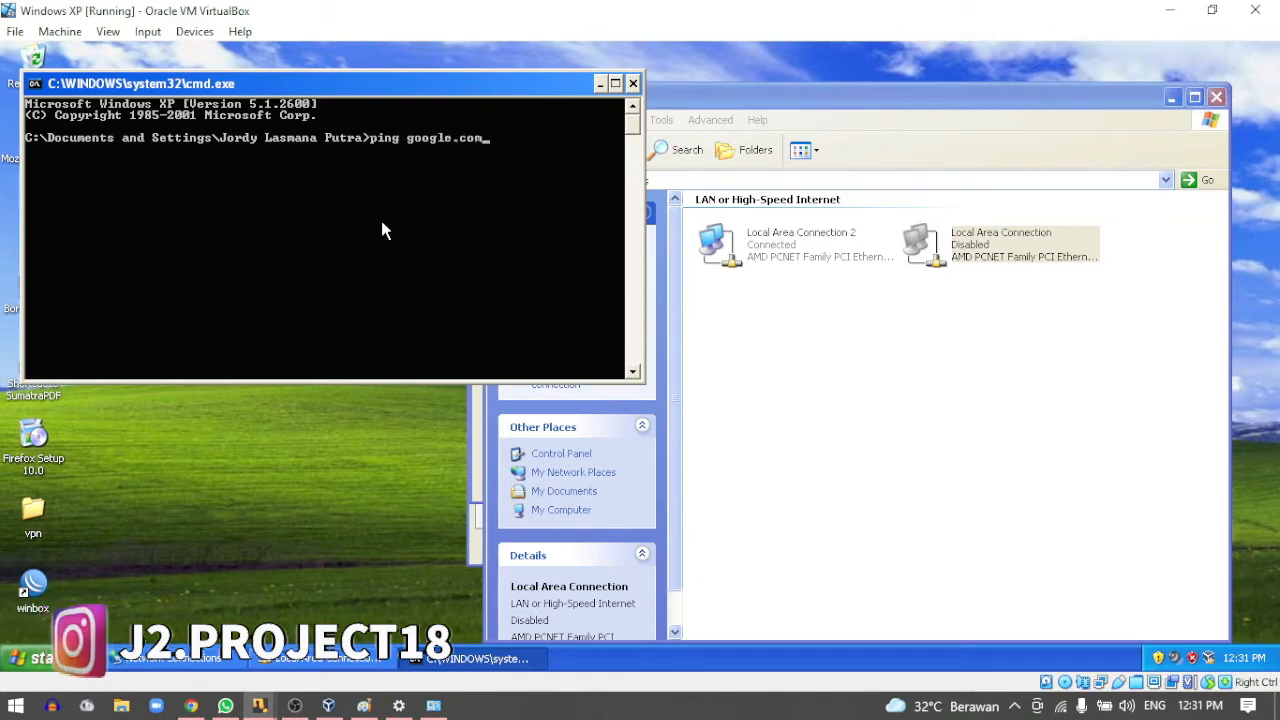
pyautogui.write(' -t')
pyautogui.press('Return')
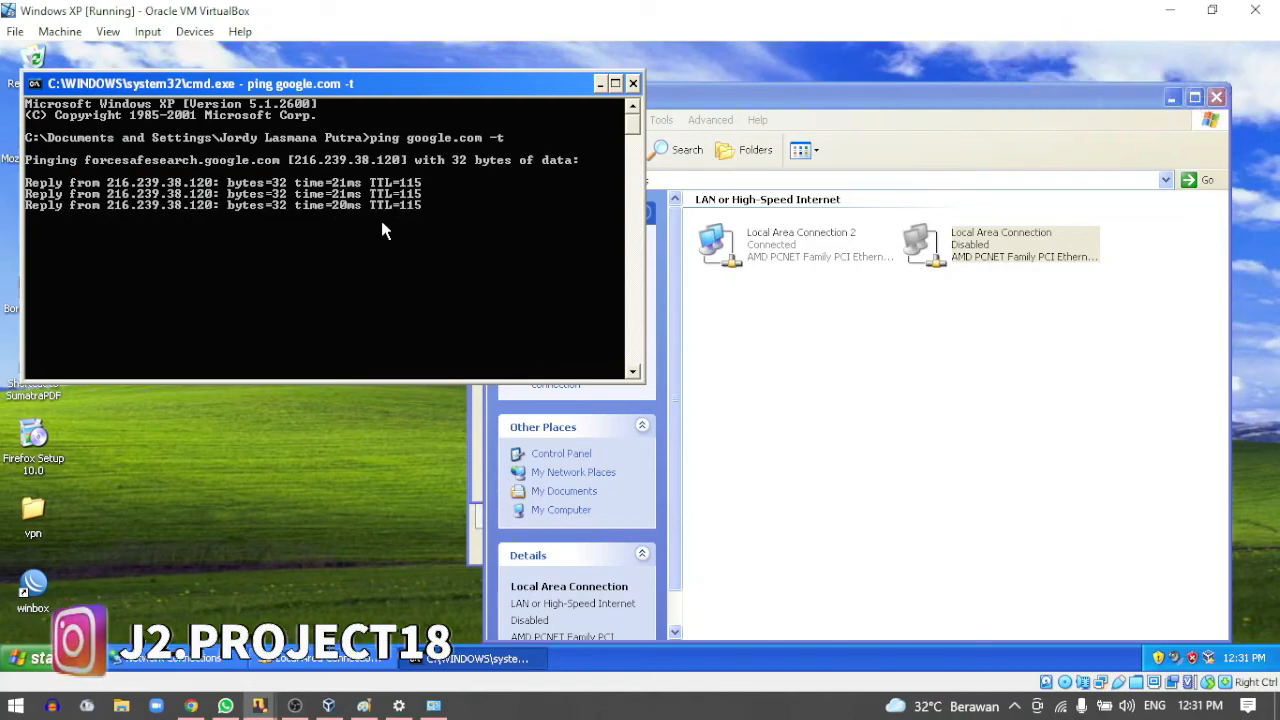
pyautogui.hotkey('ctrl', 'c')
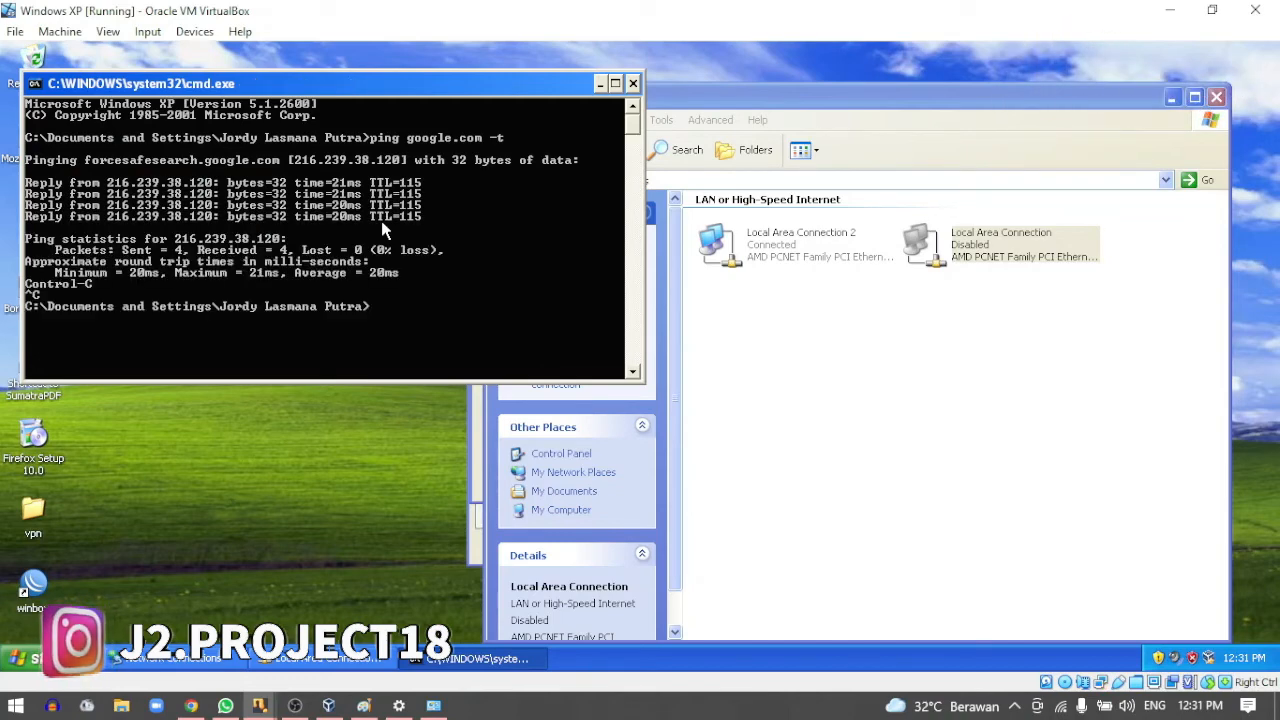
# - Display the client's IP configuration with ipconfig, and close the command prompt and the network connection windows
pyautogui.write('config')
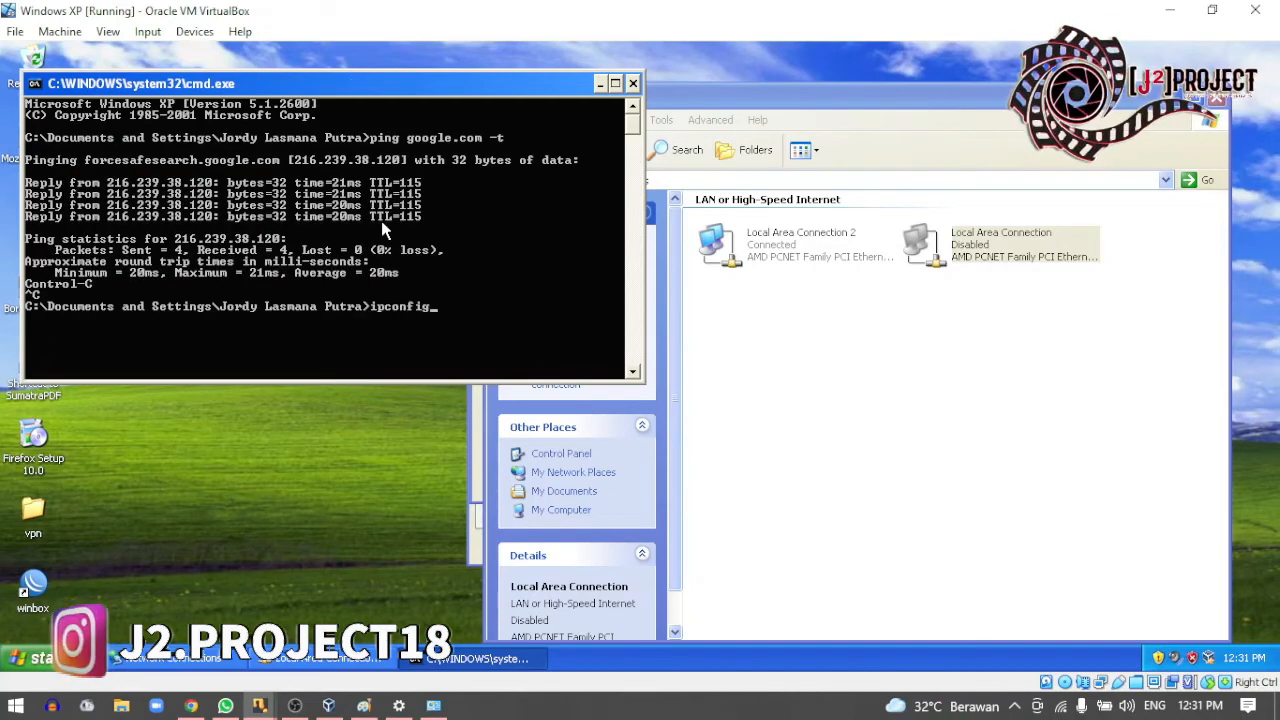
pyautogui.press('Return')
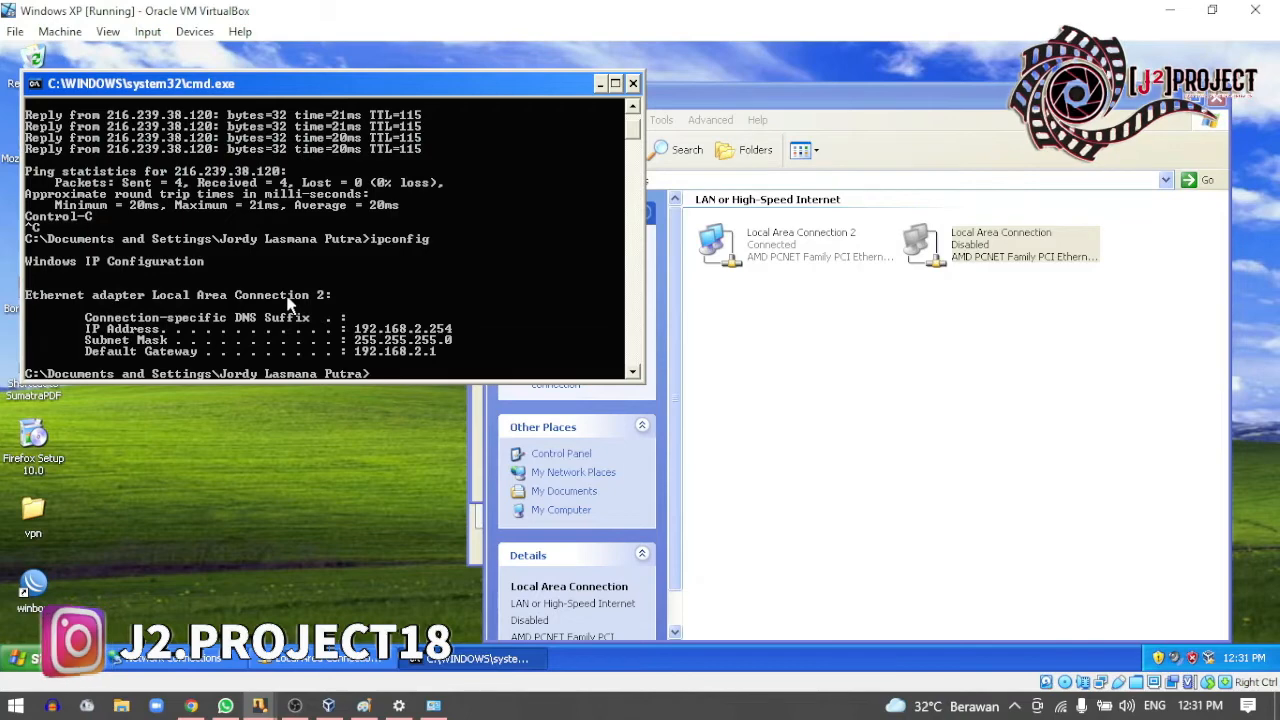
pyautogui.click(633, 84)
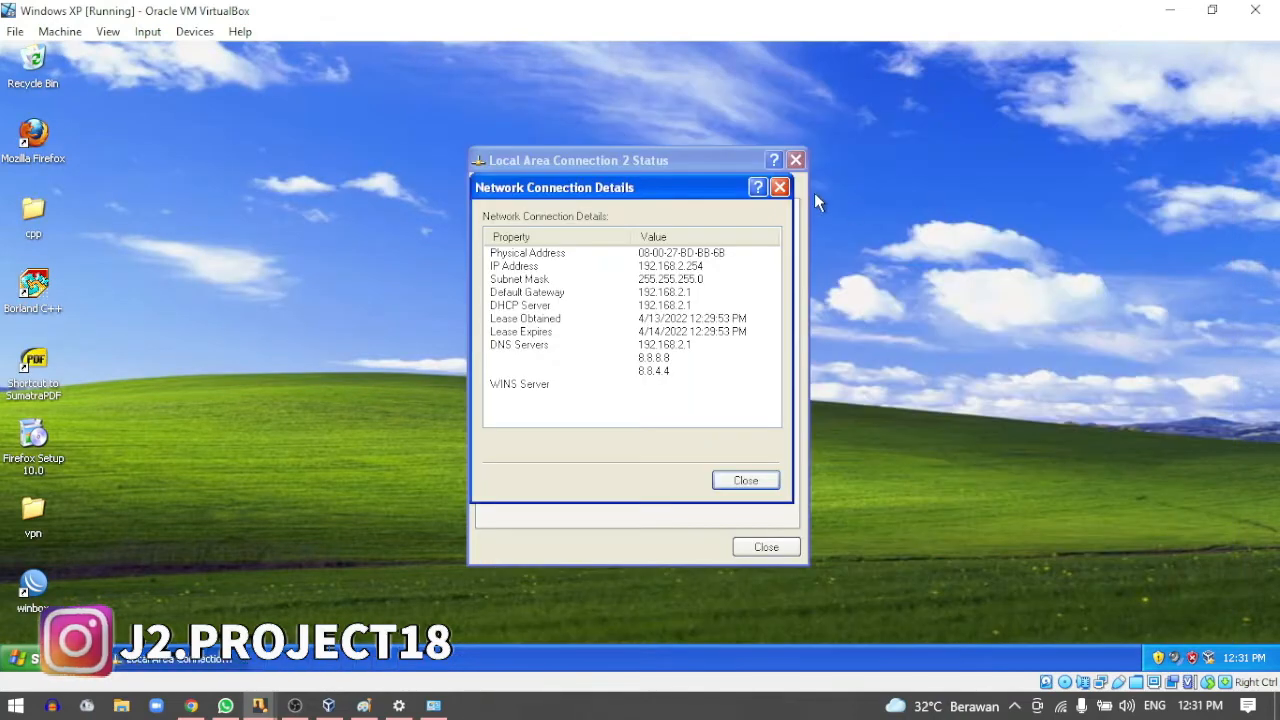
pyautogui.click(780, 187)
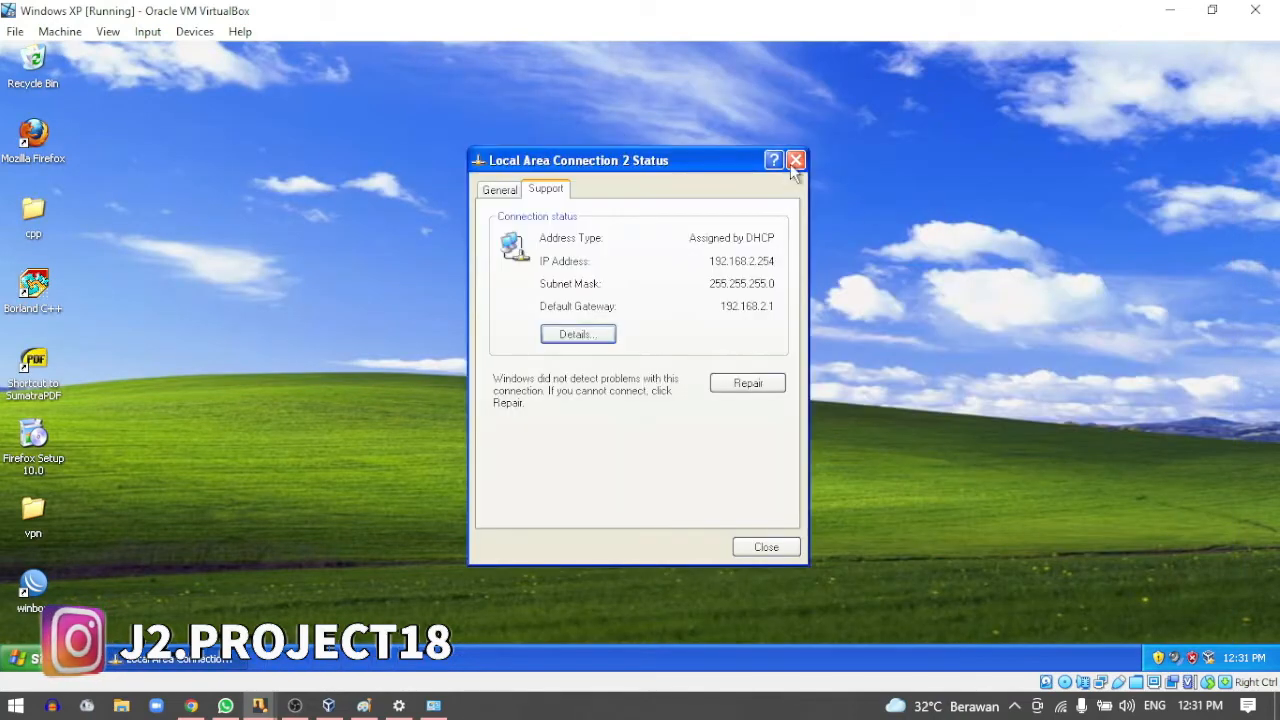
pyautogui.click(795, 160)
pyautogui.rightClick(568, 117)
pyautogui.click(586, 146)
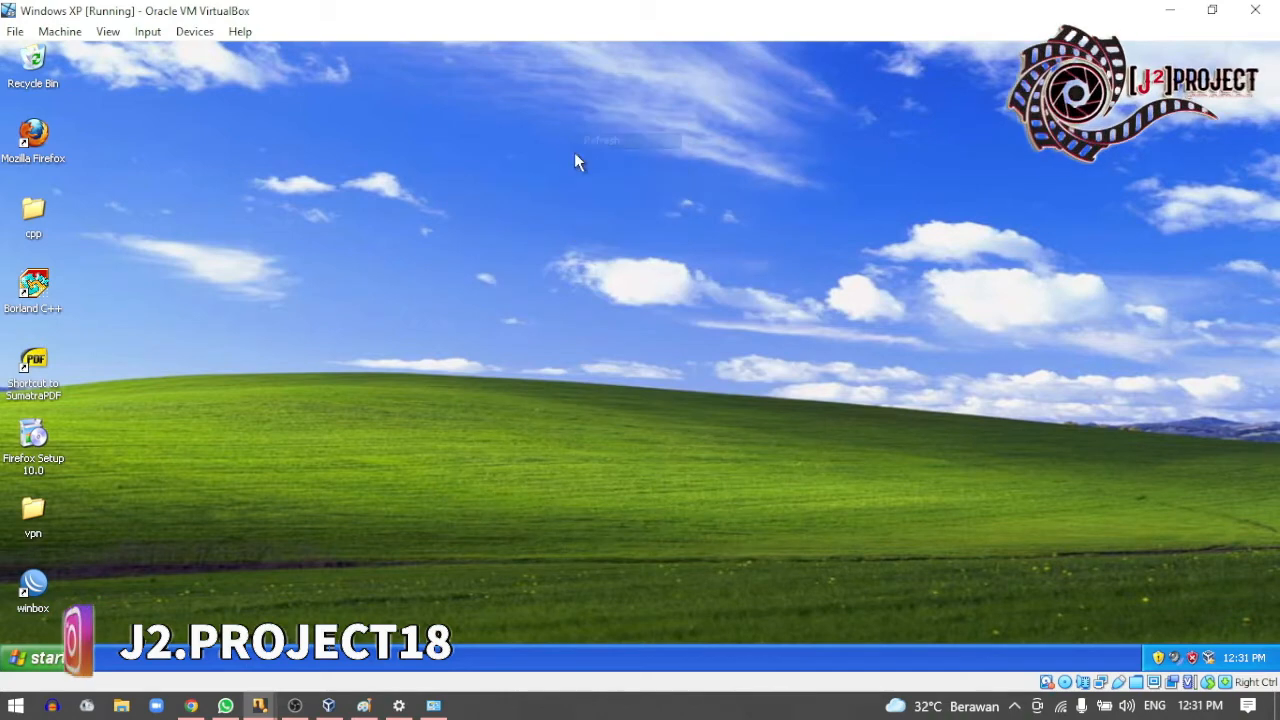
# - Launch WinBox, list the discovered routers, and check the topology drawing in Paint
pyautogui.doubleClick(36, 584)
pyautogui.click(691, 368)
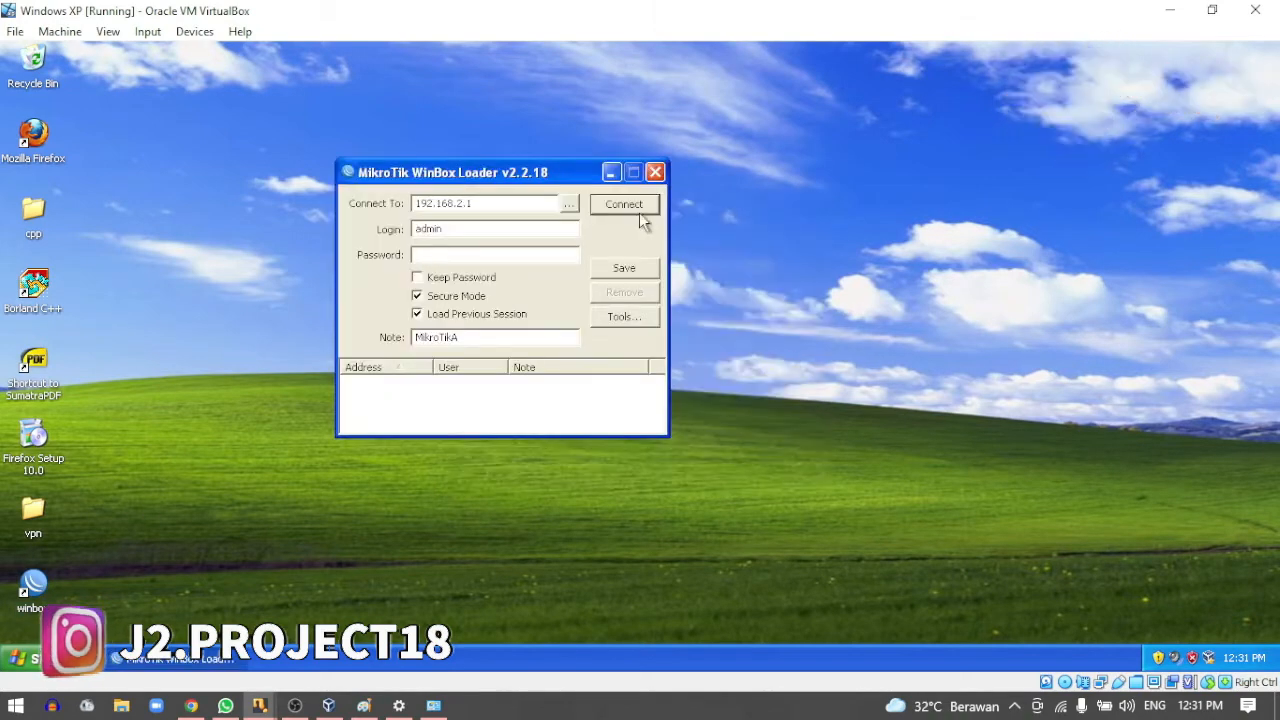
pyautogui.click(575, 204)
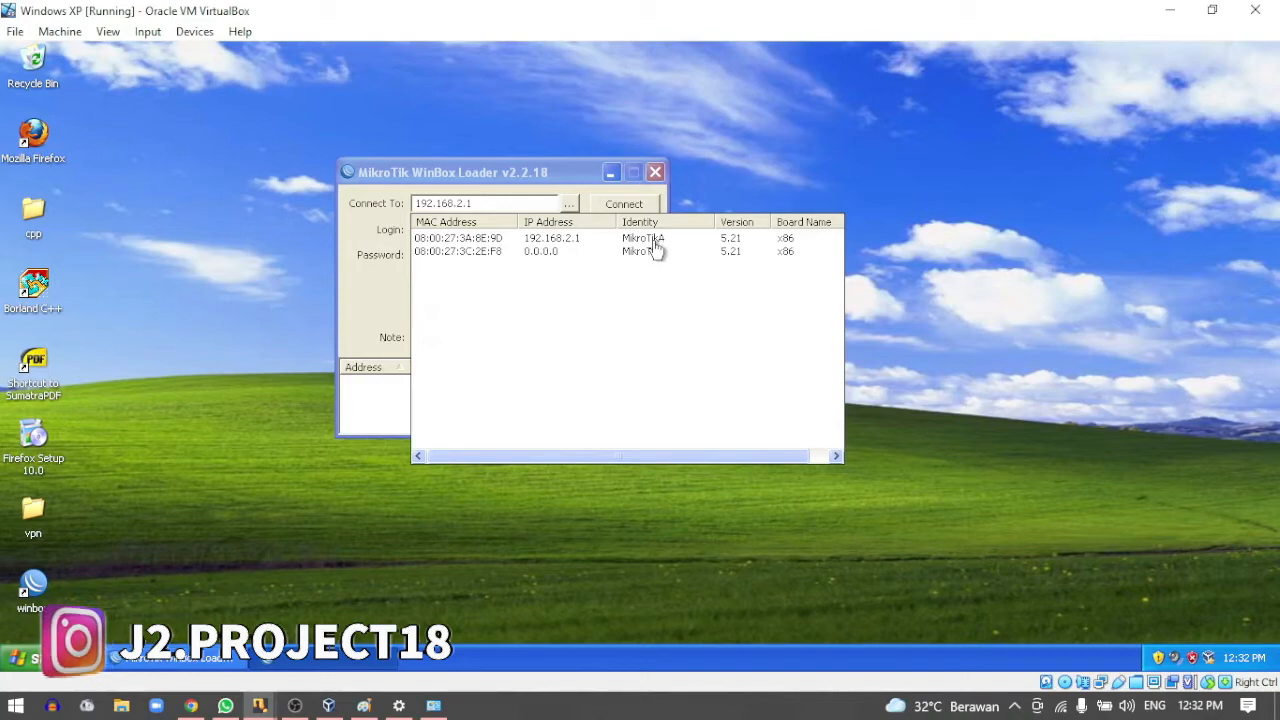
pyautogui.click(364, 706)
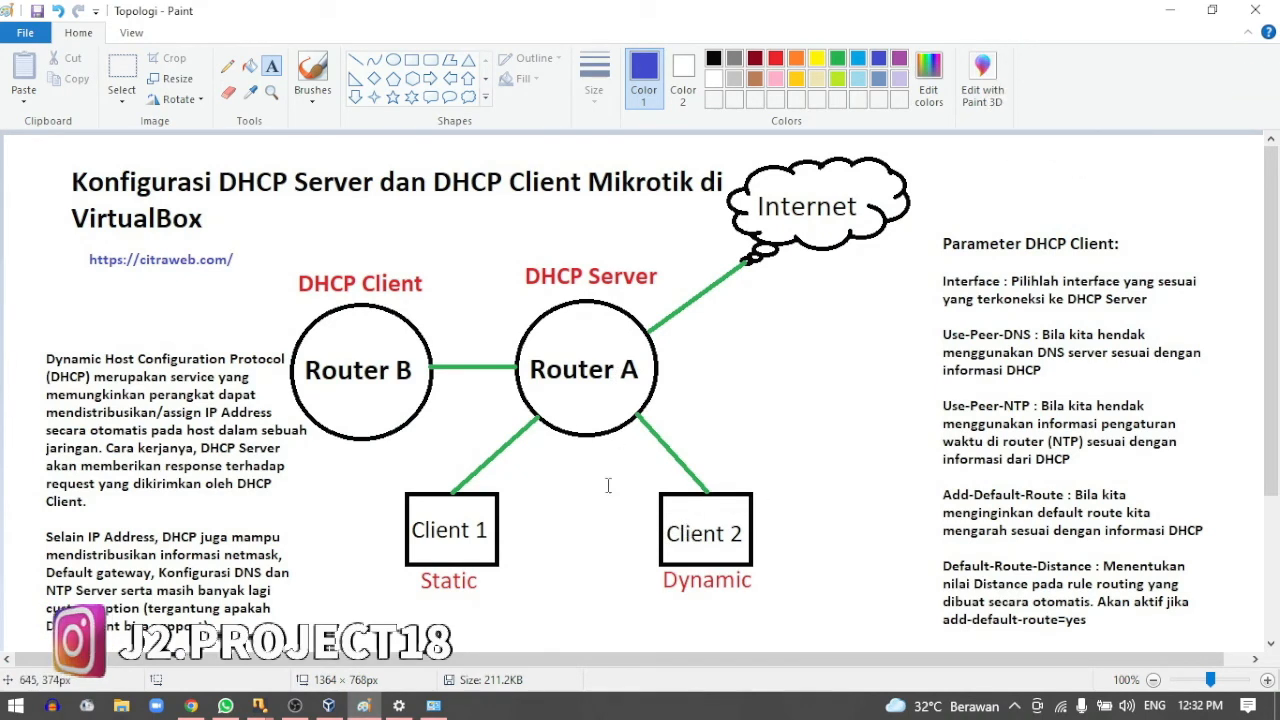
pyautogui.click(1164, 12)
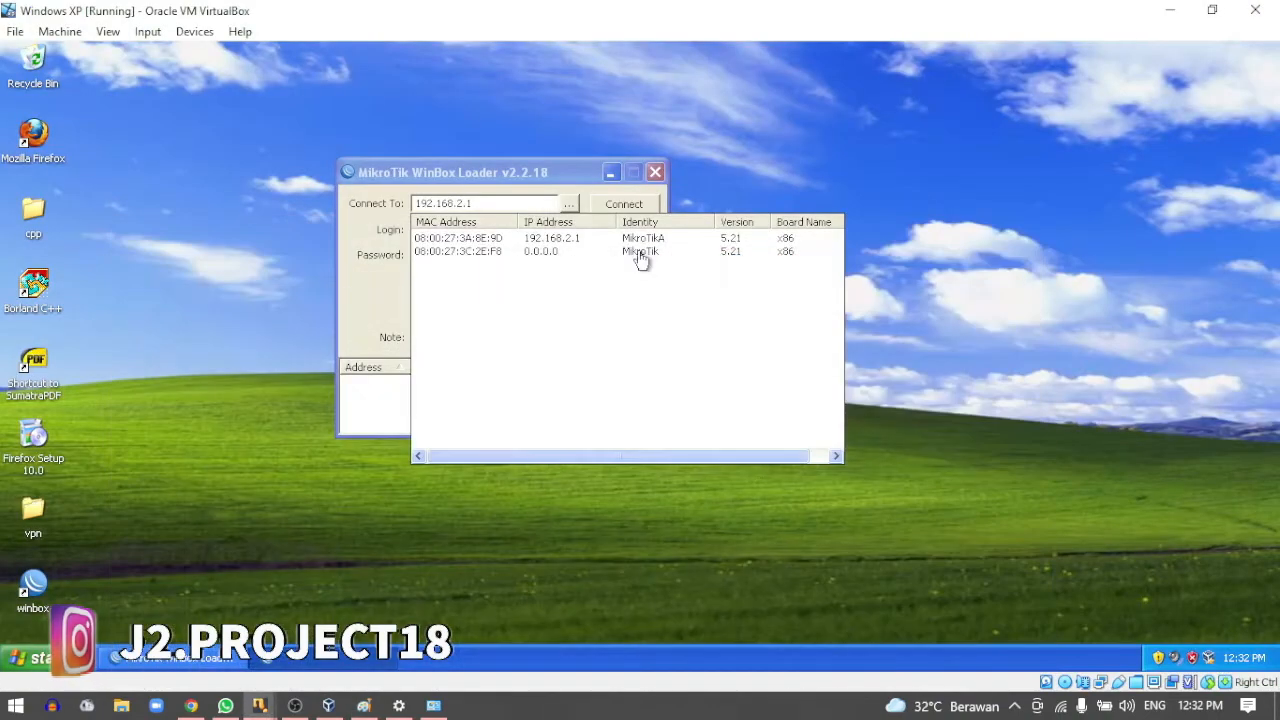
# - Connect to MikroTikA by its MAC address 08:00:27:3A:8E:9D as admin and dismiss the RouterOS welcome notice
pyautogui.click(476, 259)
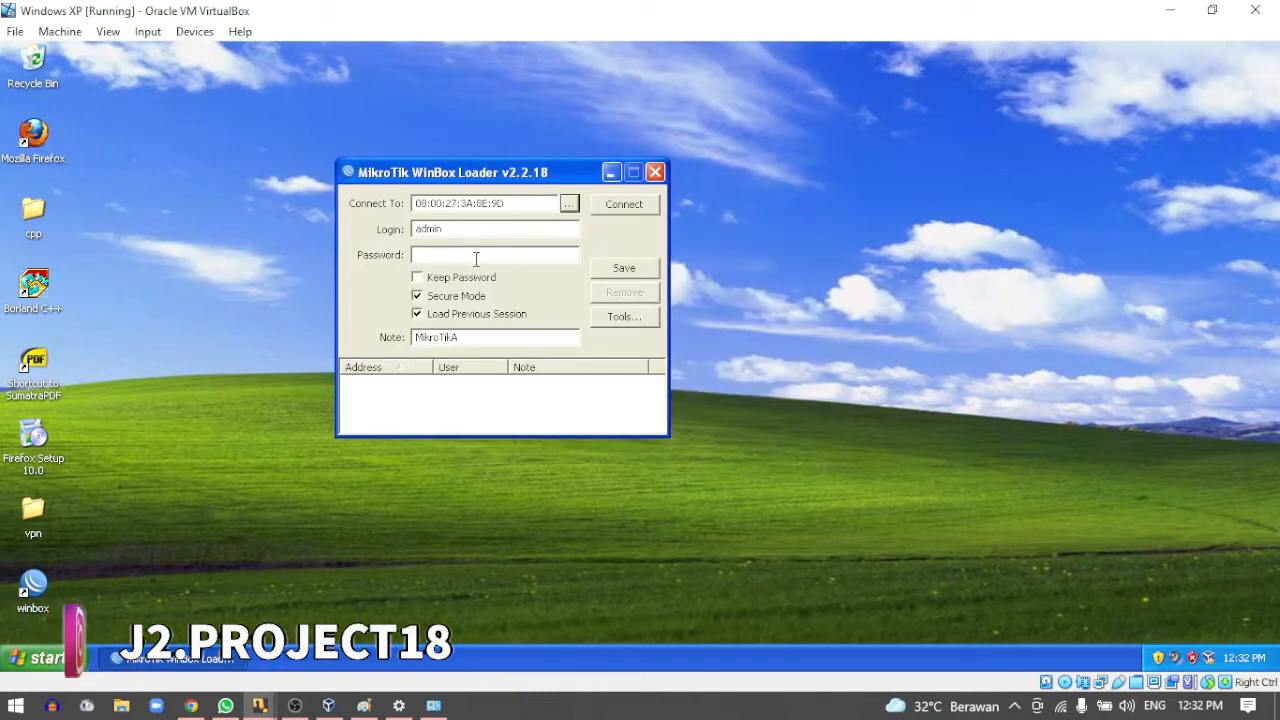
pyautogui.click(621, 212)
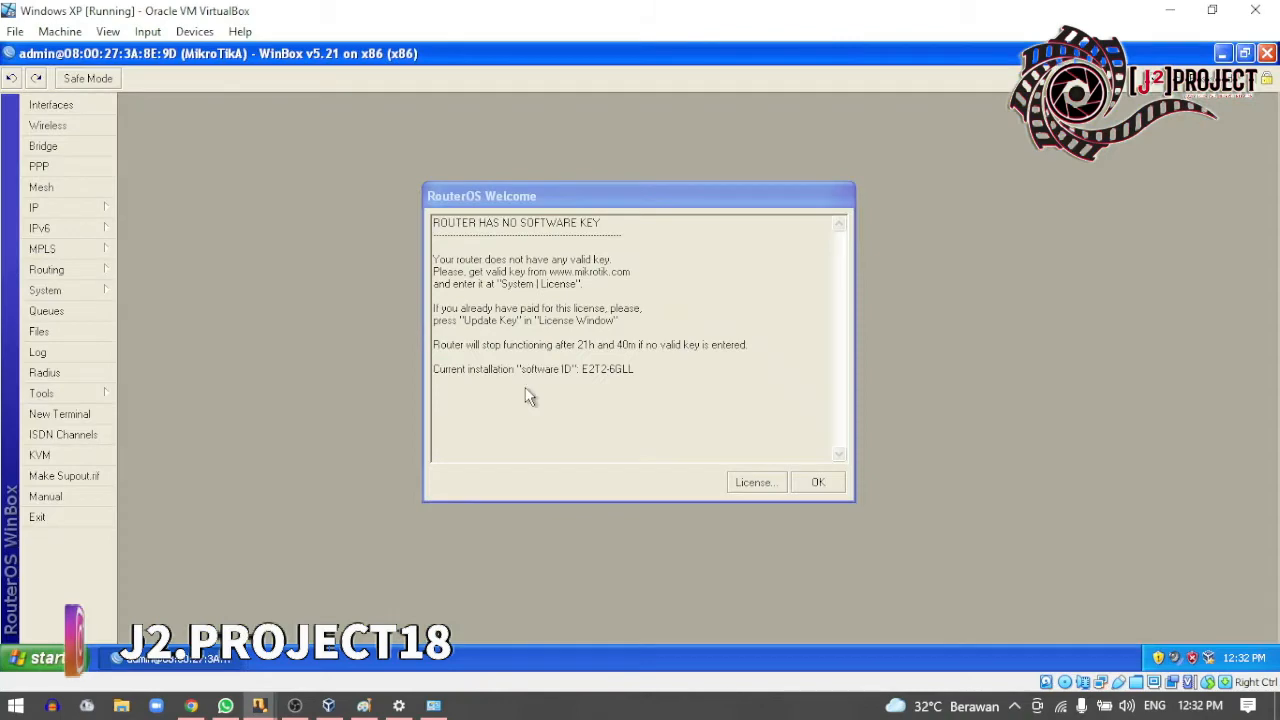
pyautogui.click(364, 705)
pyautogui.click(362, 703)
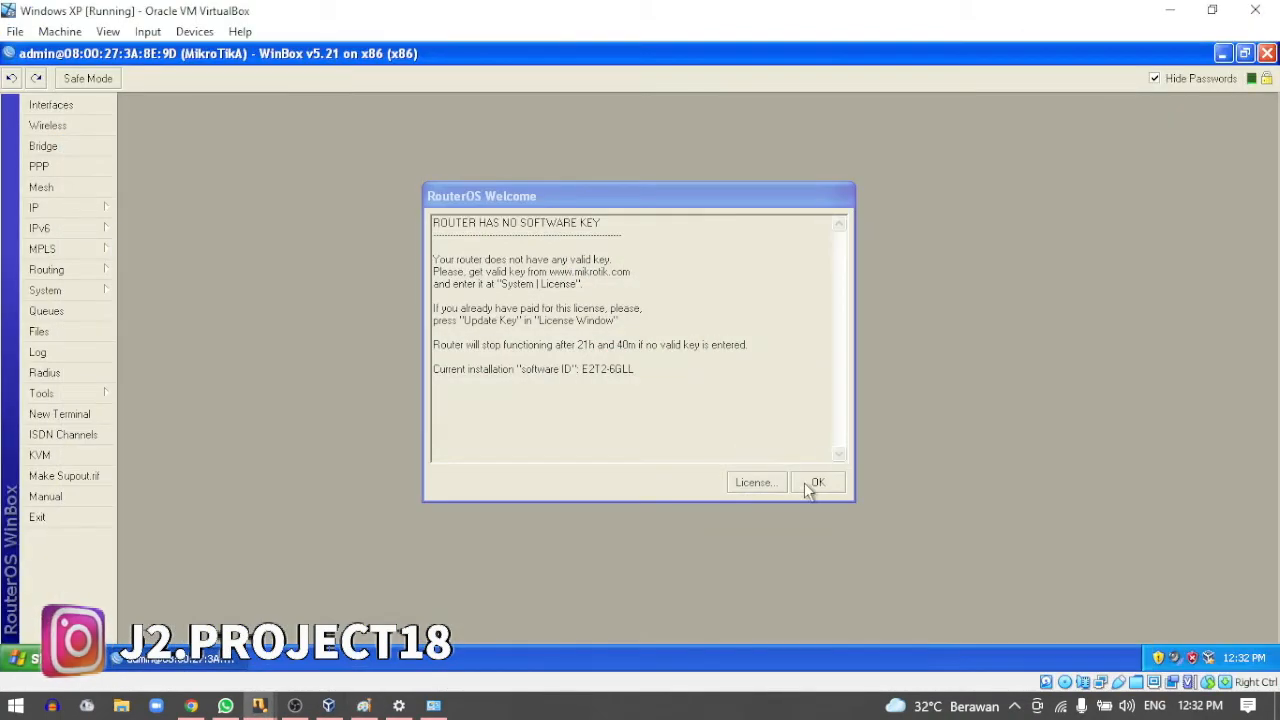
pyautogui.click(815, 484)
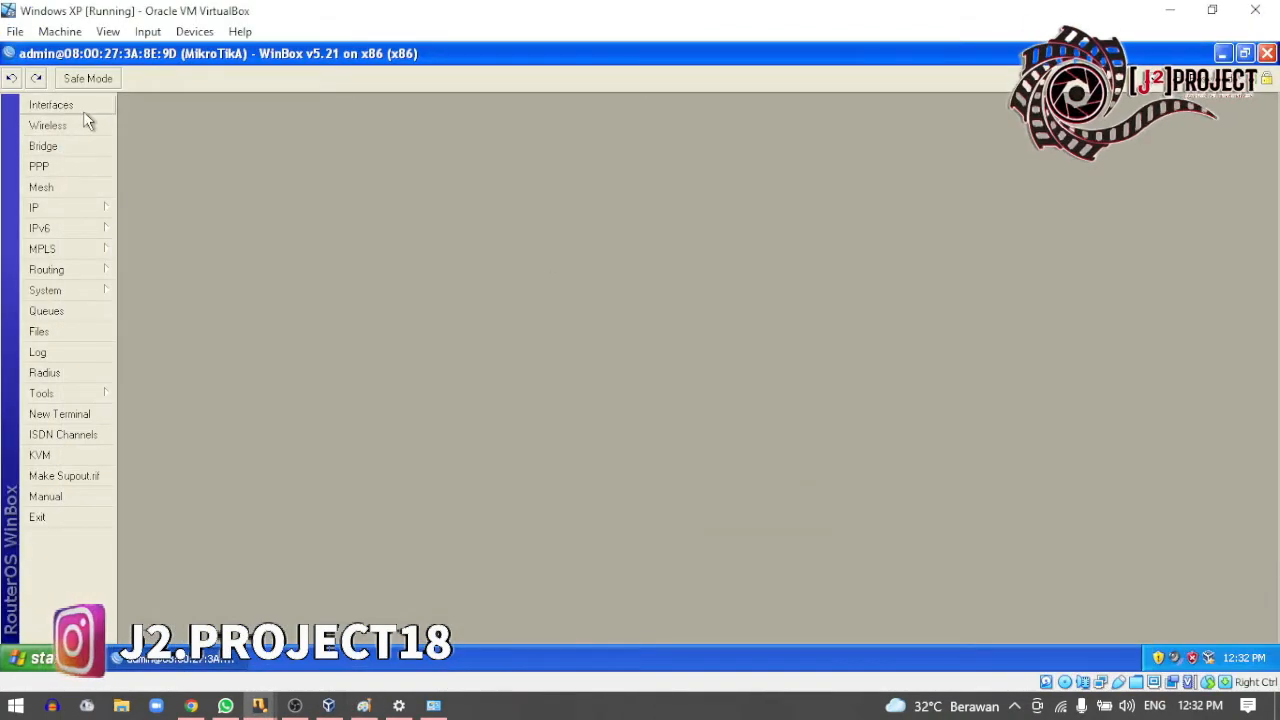
# - Review MikroTikA's interface list, and close the list and the WinBox session
pyautogui.click(52, 105)
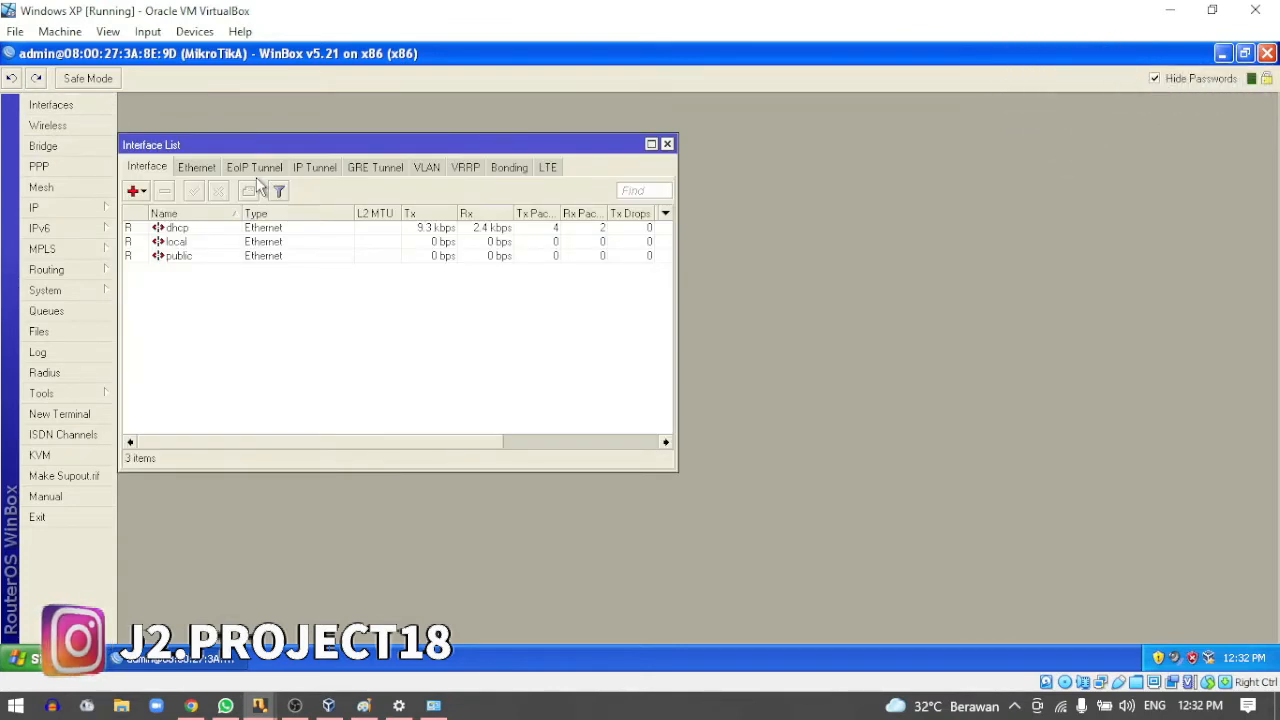
pyautogui.click(667, 146)
pyautogui.click(1267, 54)
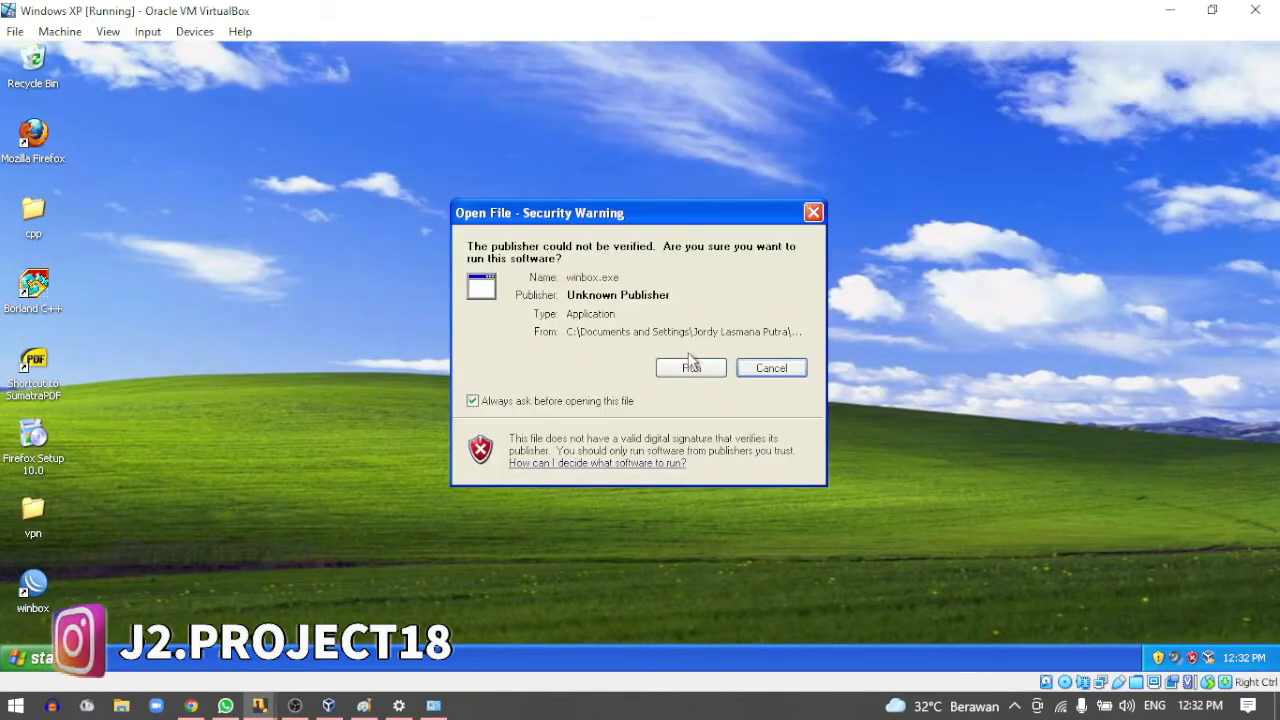
# - Run WinBox, connect to the router with MAC address 08:00:27:3C:2E:F8 as admin, dismiss the welcome notice, and maximize the session window
pyautogui.click(689, 366)
pyautogui.click(568, 203)
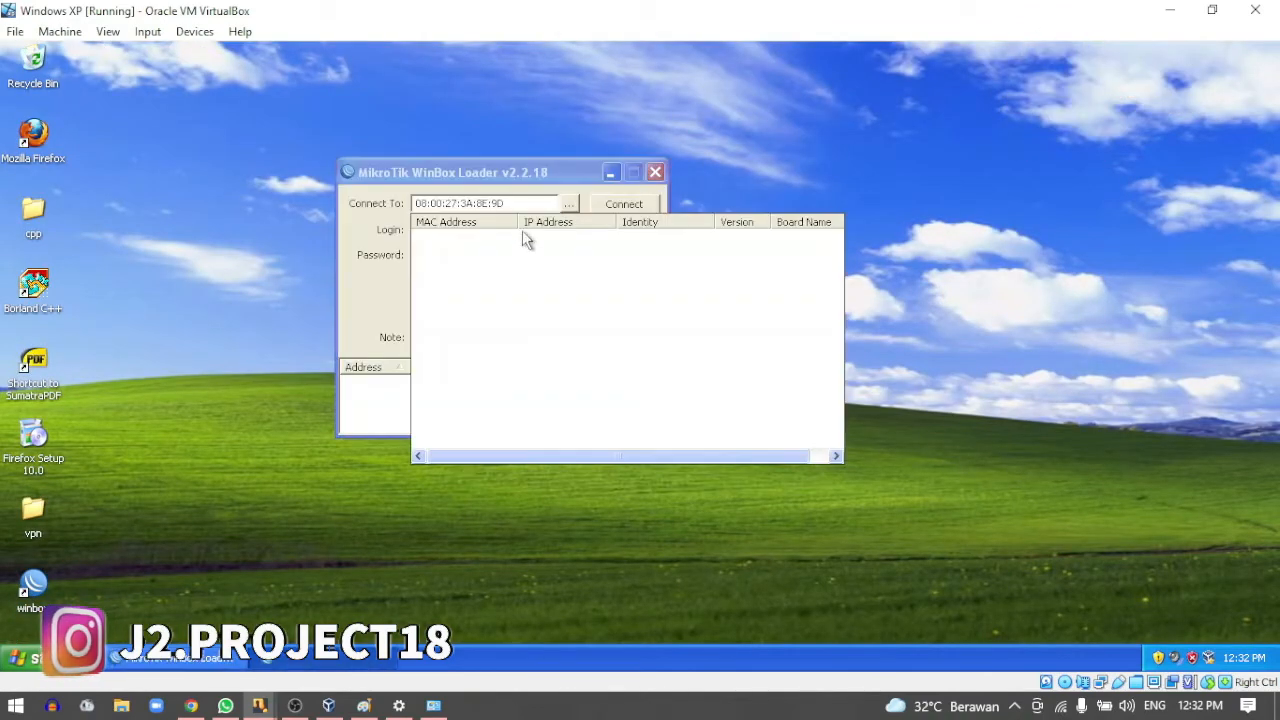
pyautogui.click(470, 251)
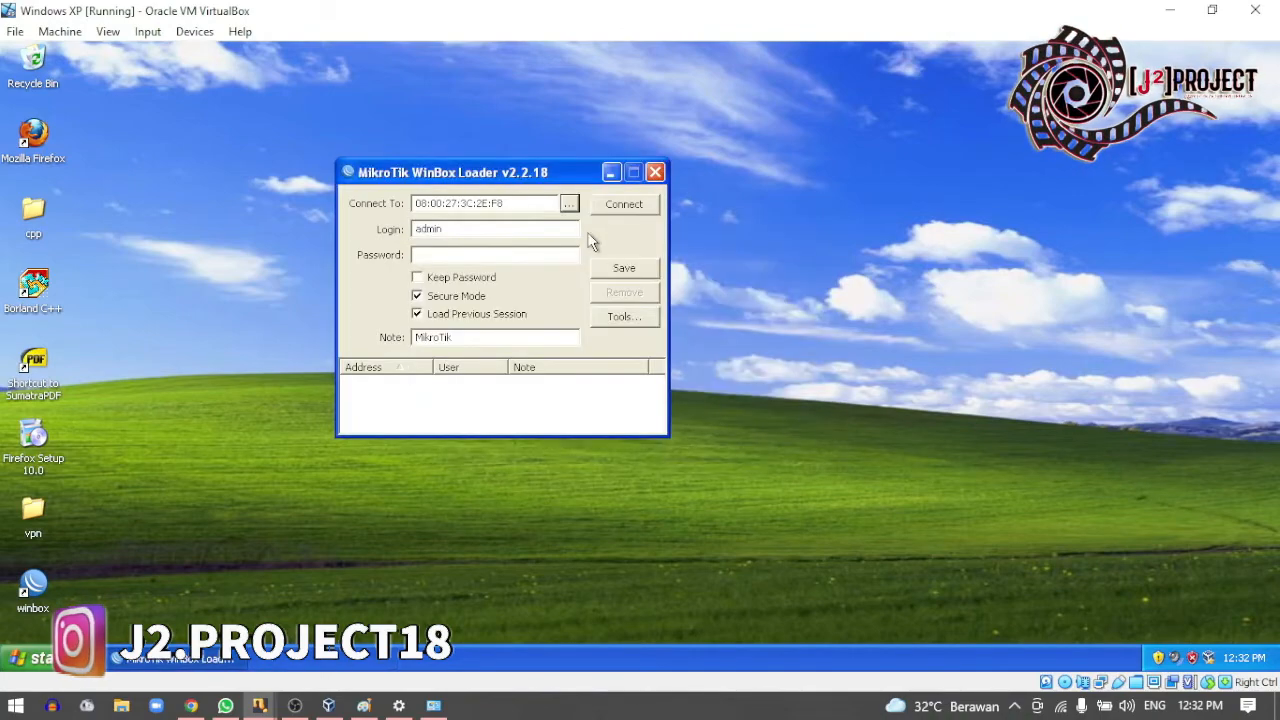
pyautogui.click(622, 205)
pyautogui.click(786, 478)
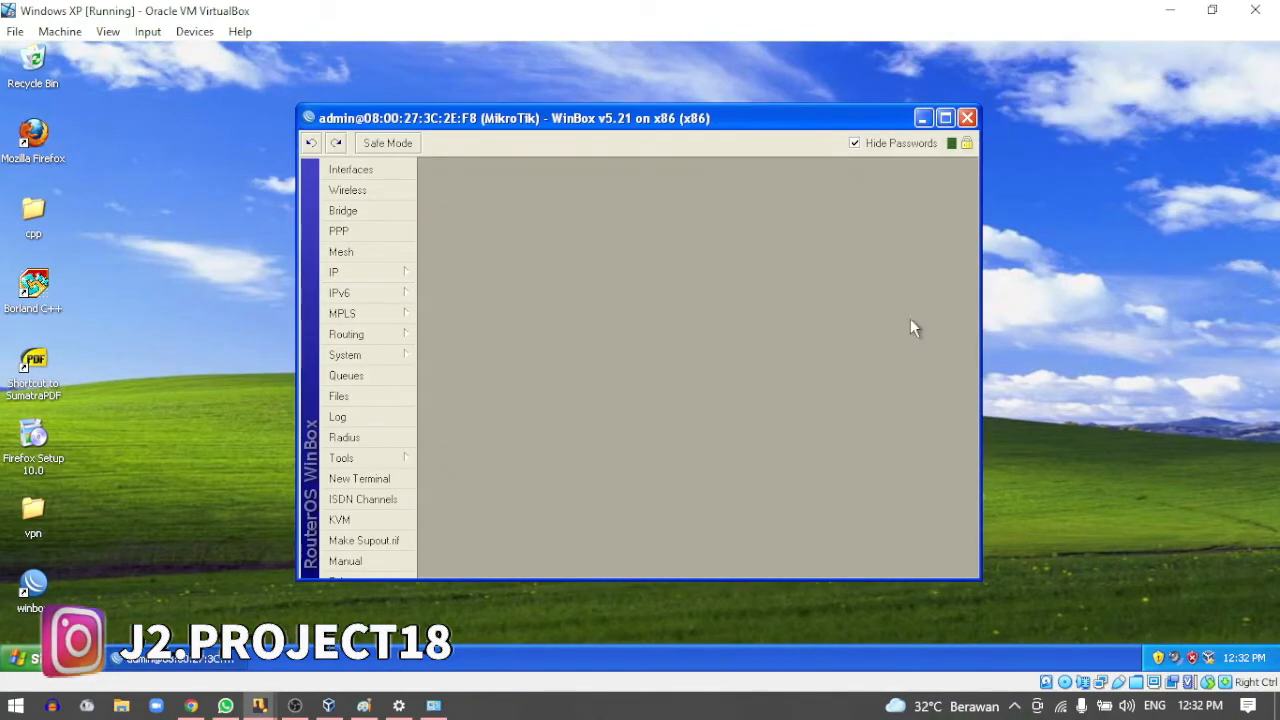
pyautogui.click(945, 119)
# - Rename the ether1 interface in the interface list as RouterA and apply the change
pyautogui.click(52, 105)
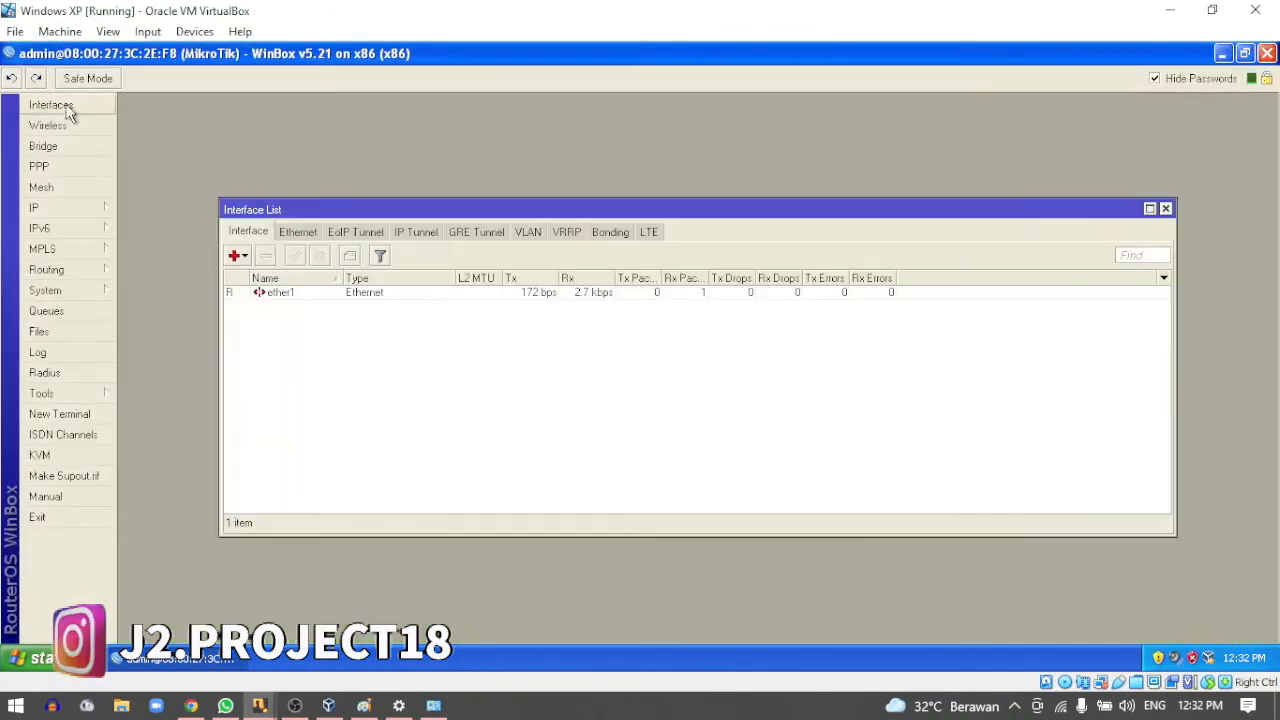
pyautogui.doubleClick(282, 295)
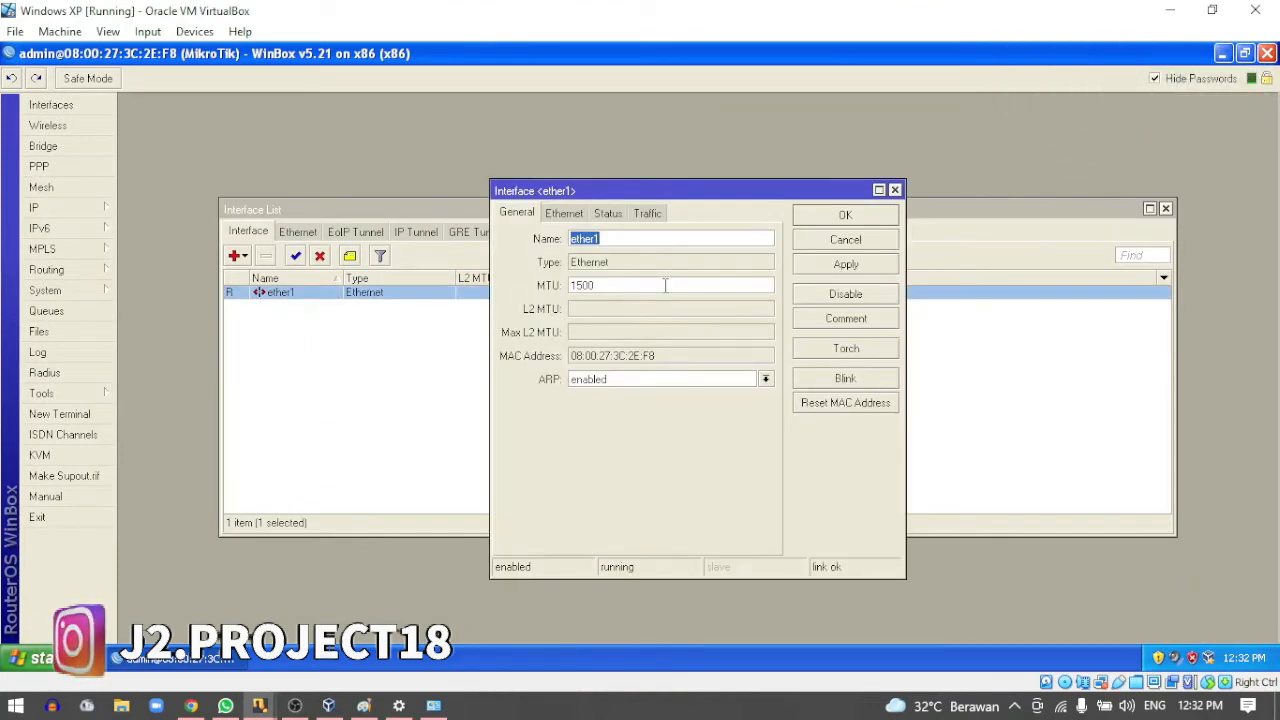
pyautogui.write('R')
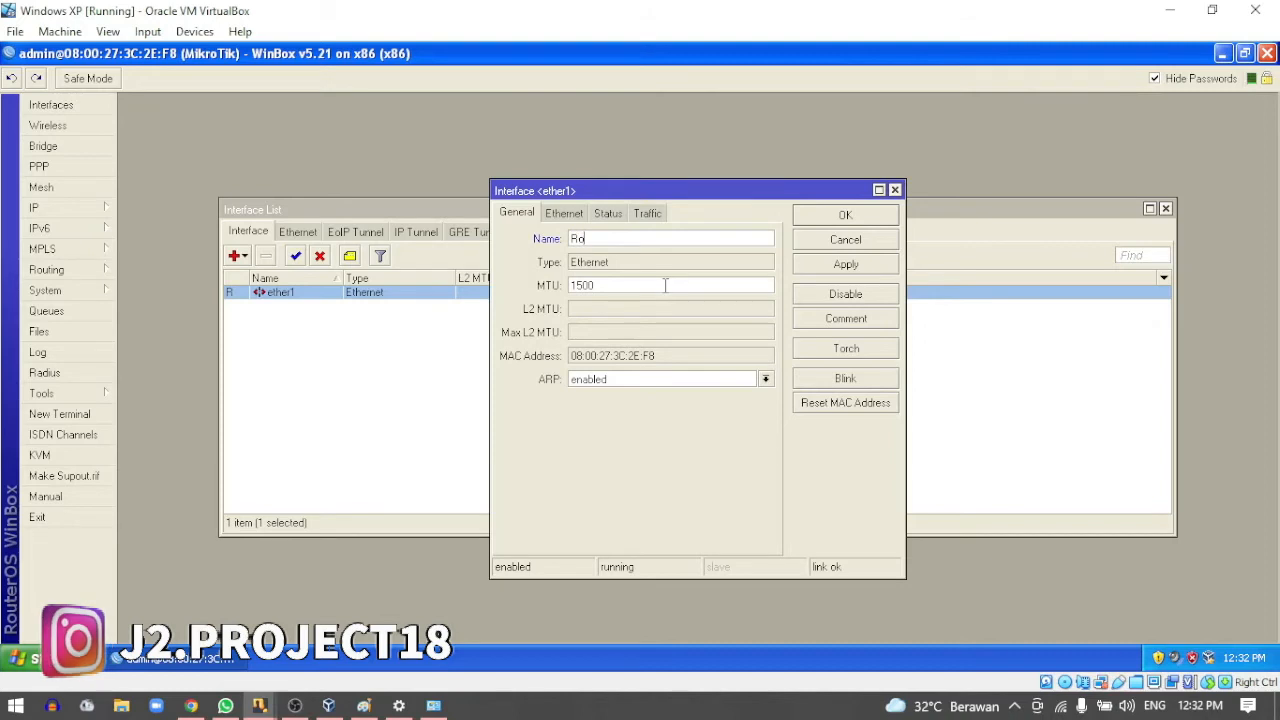
pyautogui.write('outerA')
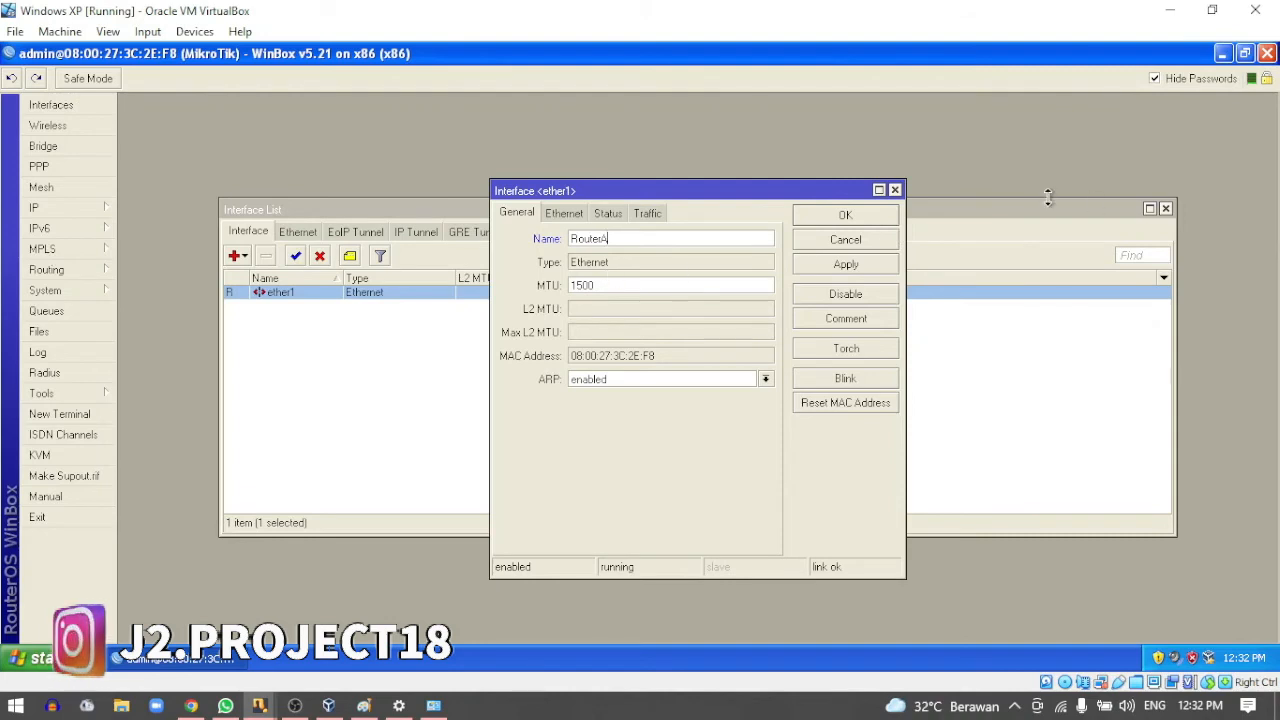
pyautogui.click(850, 265)
pyautogui.click(842, 216)
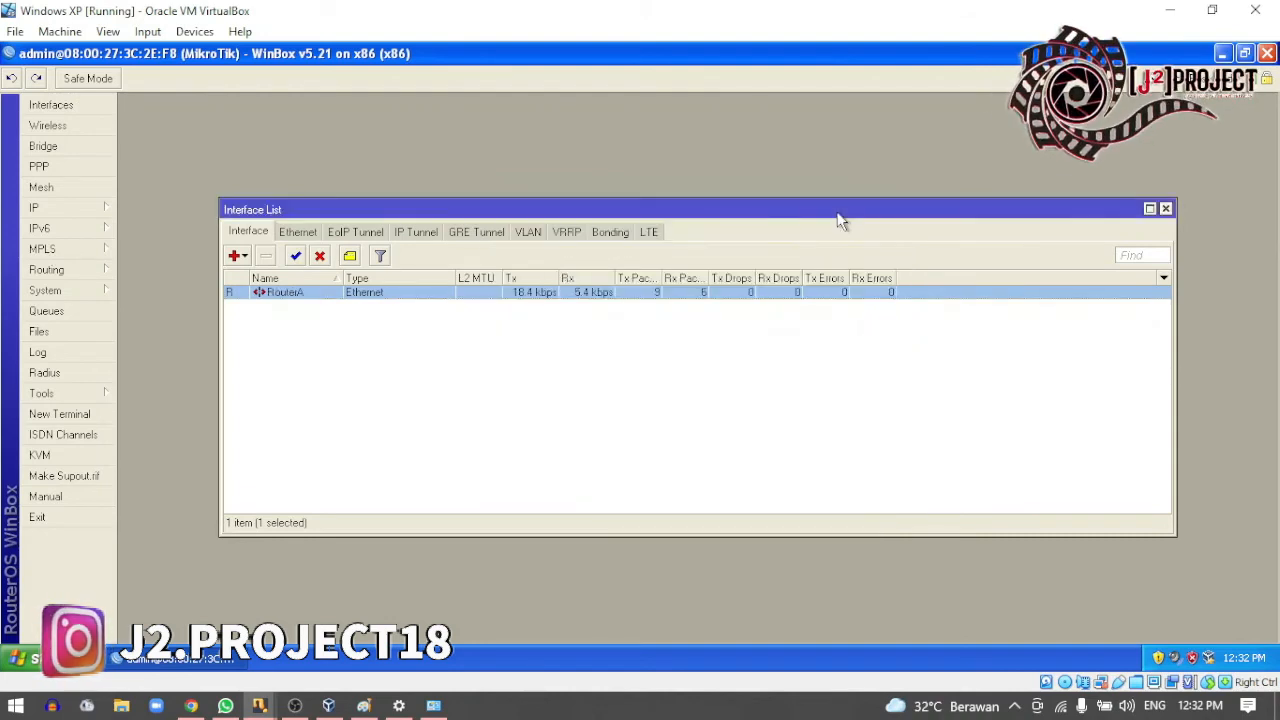
# - Set the router's system identity to MikroTikB and close the interface list
pyautogui.click(94, 291)
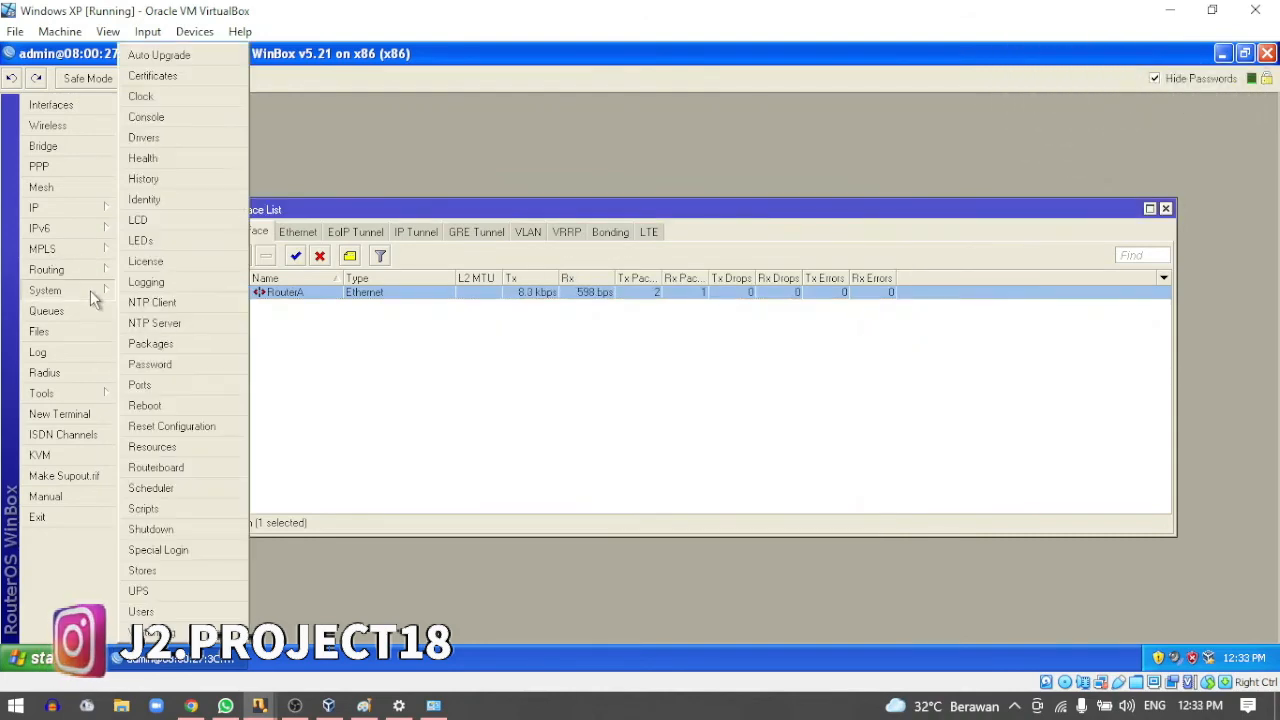
pyautogui.click(145, 200)
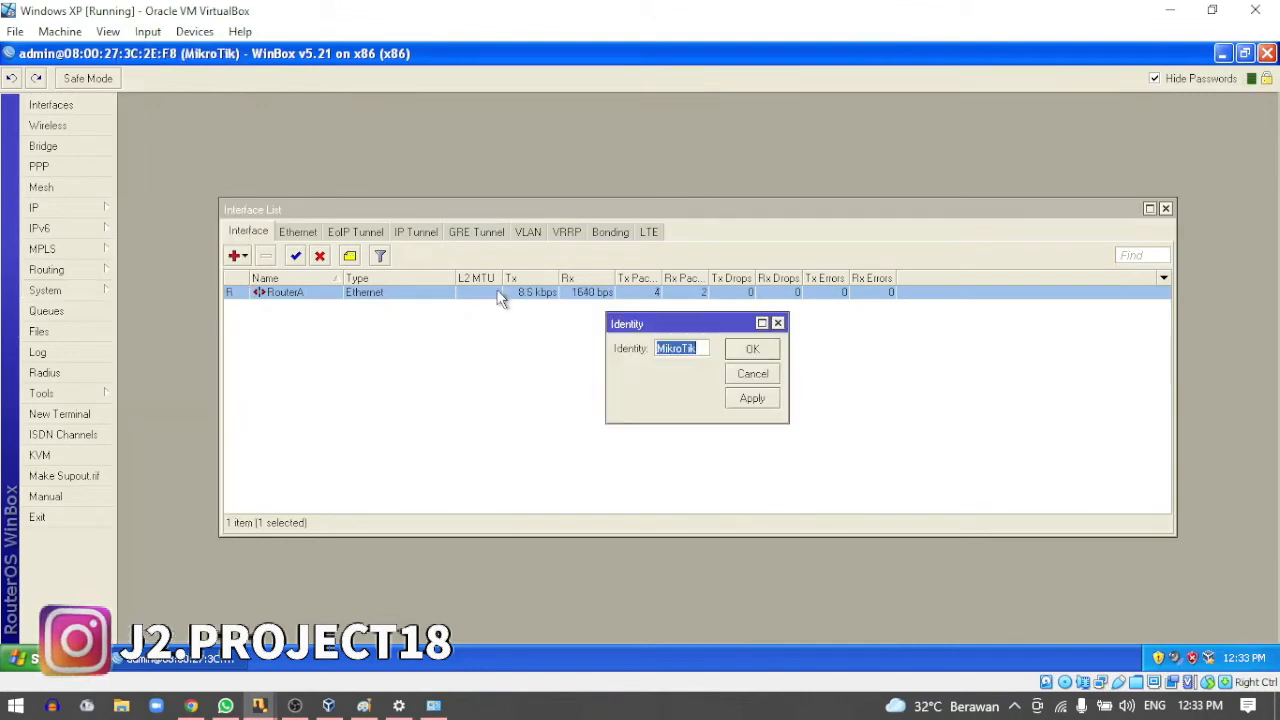
pyautogui.click(702, 347)
pyautogui.write('B')
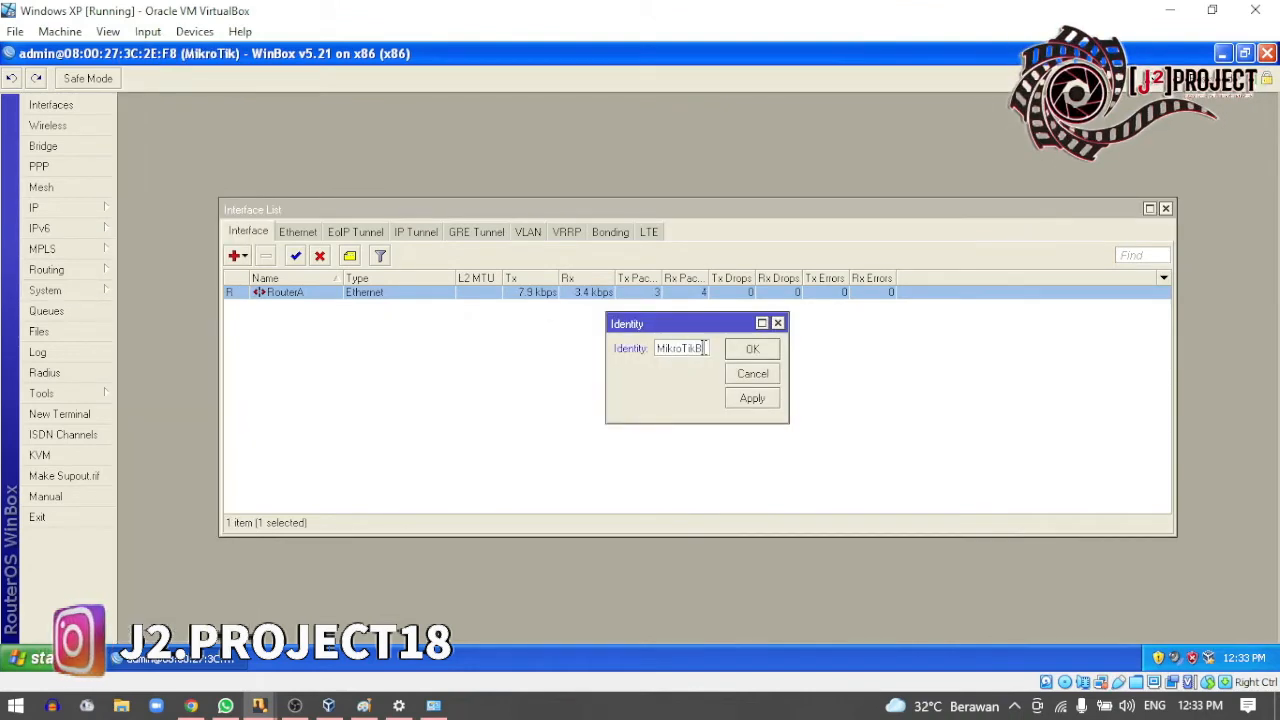
pyautogui.click(745, 405)
pyautogui.click(752, 348)
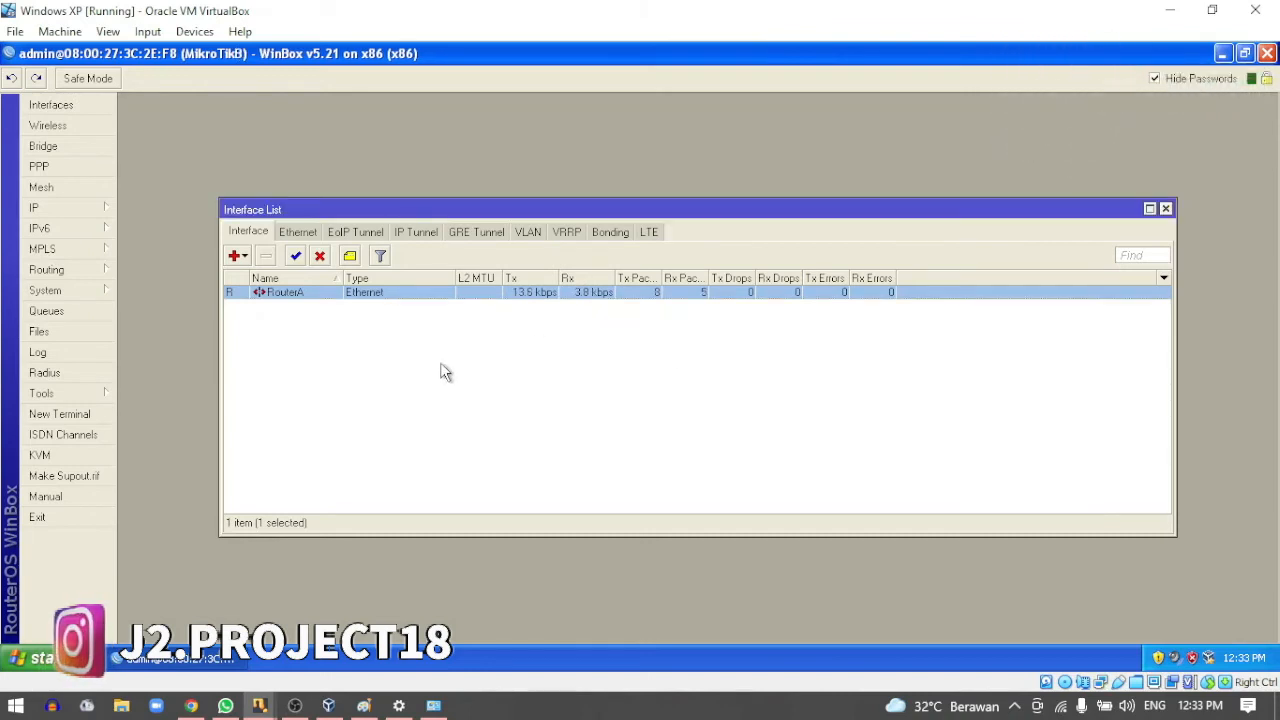
pyautogui.click(1165, 209)
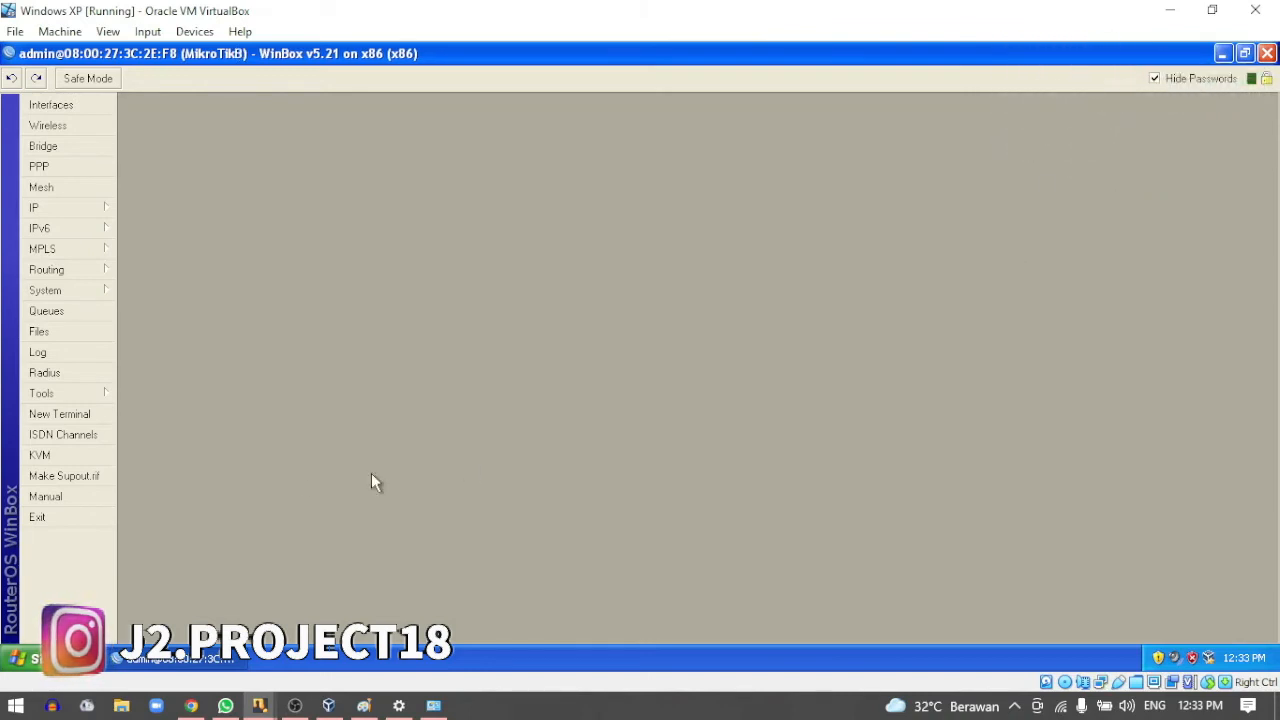
# - Check MikroTikB's IP address list for assigned addresses and close it
pyautogui.click(100, 210)
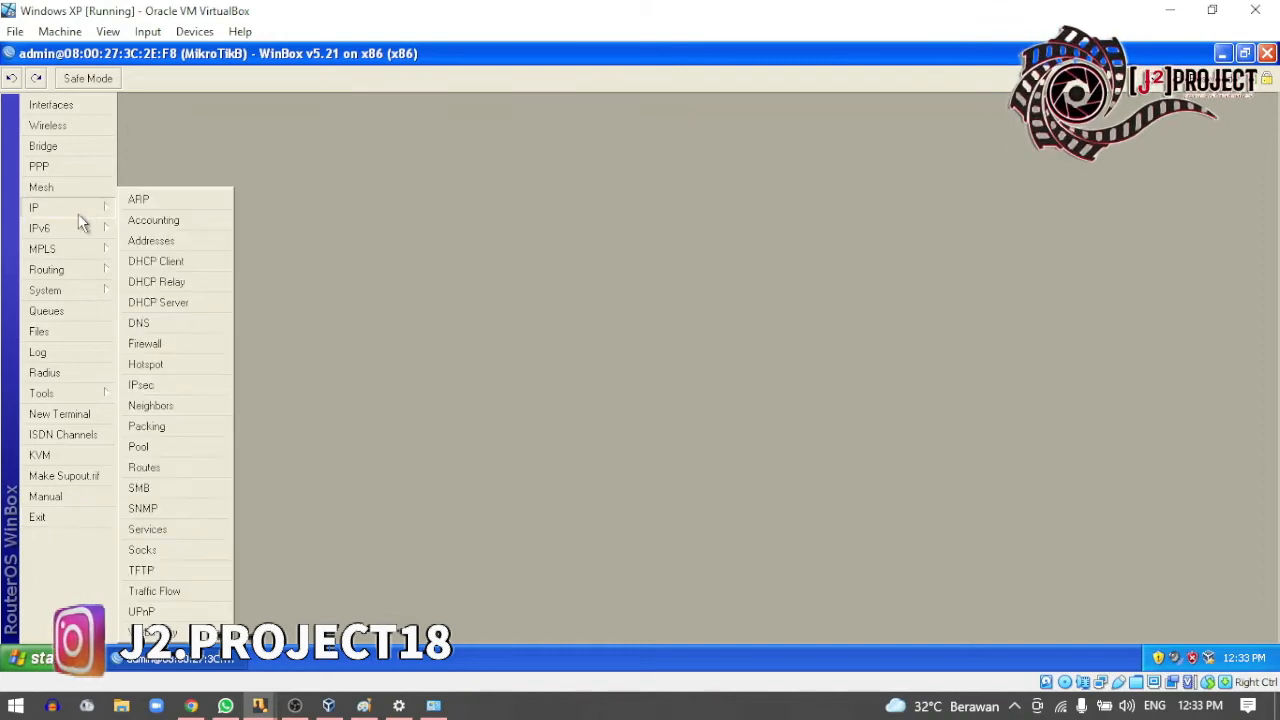
pyautogui.click(163, 242)
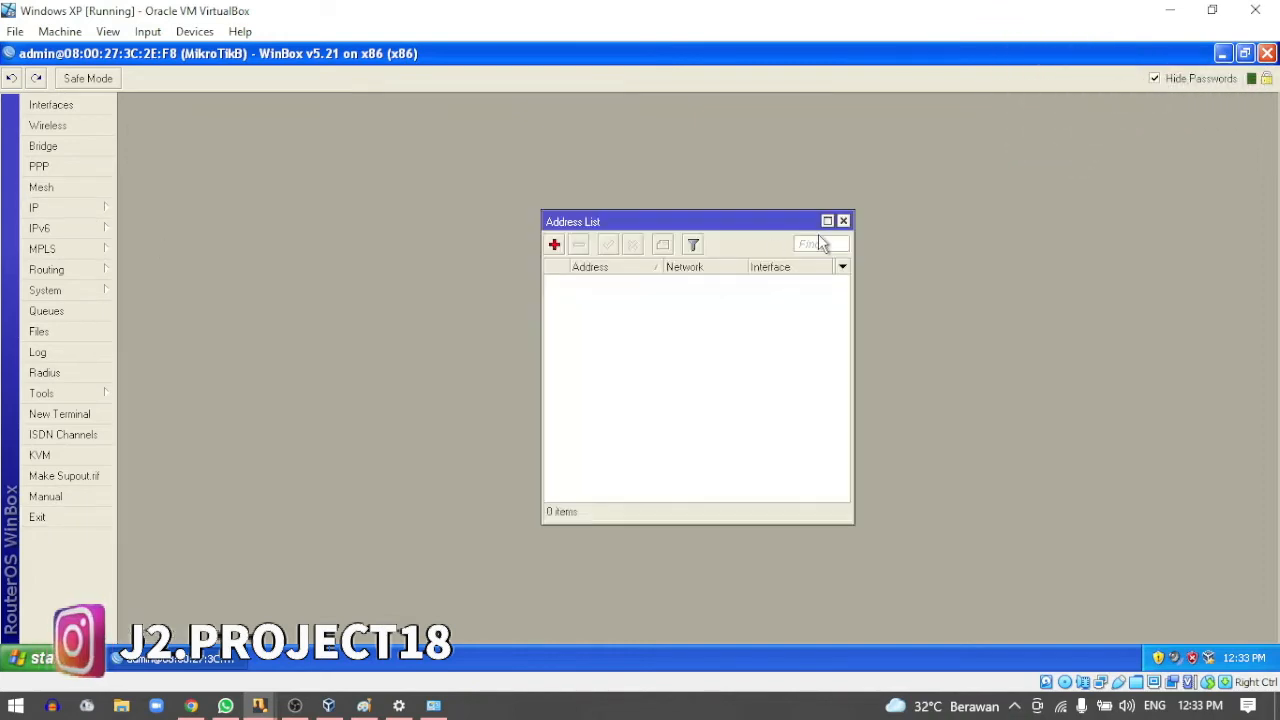
pyautogui.click(843, 221)
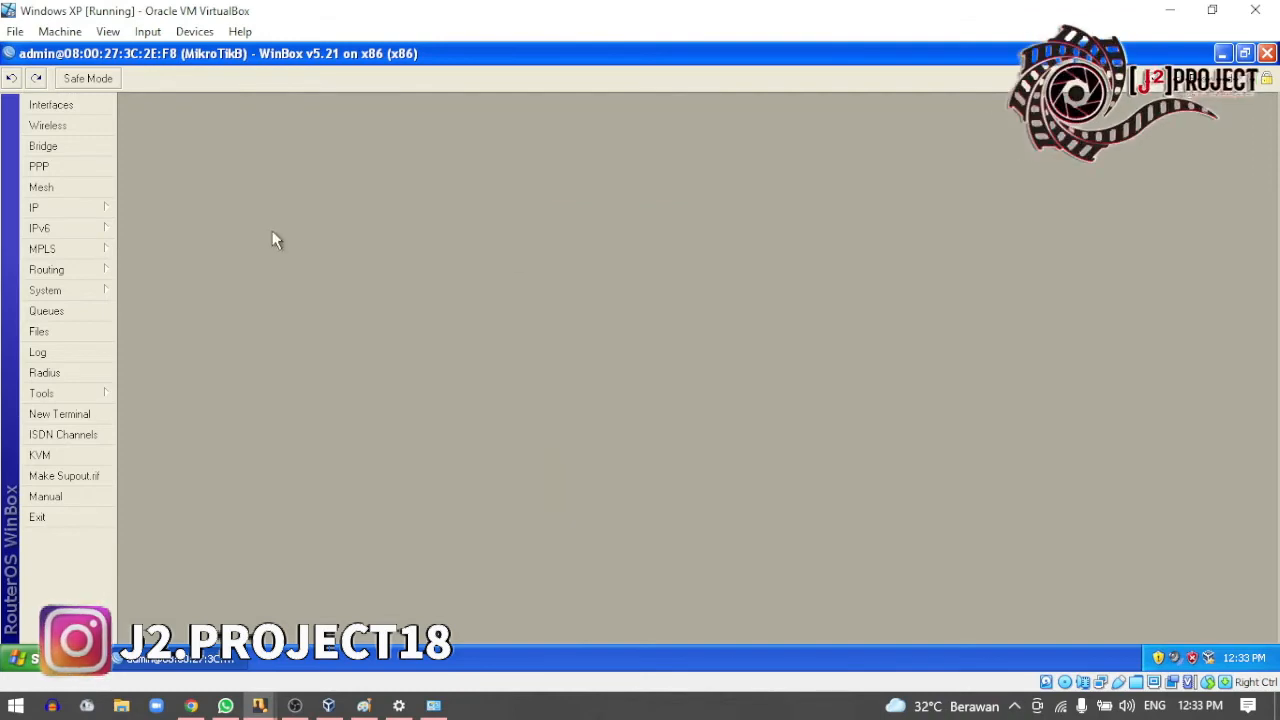
# - Start a new DHCP client entry on MikroTikB and compare its options with the DHCP client parameter notes in the Paint topology drawing
pyautogui.click(104, 209)
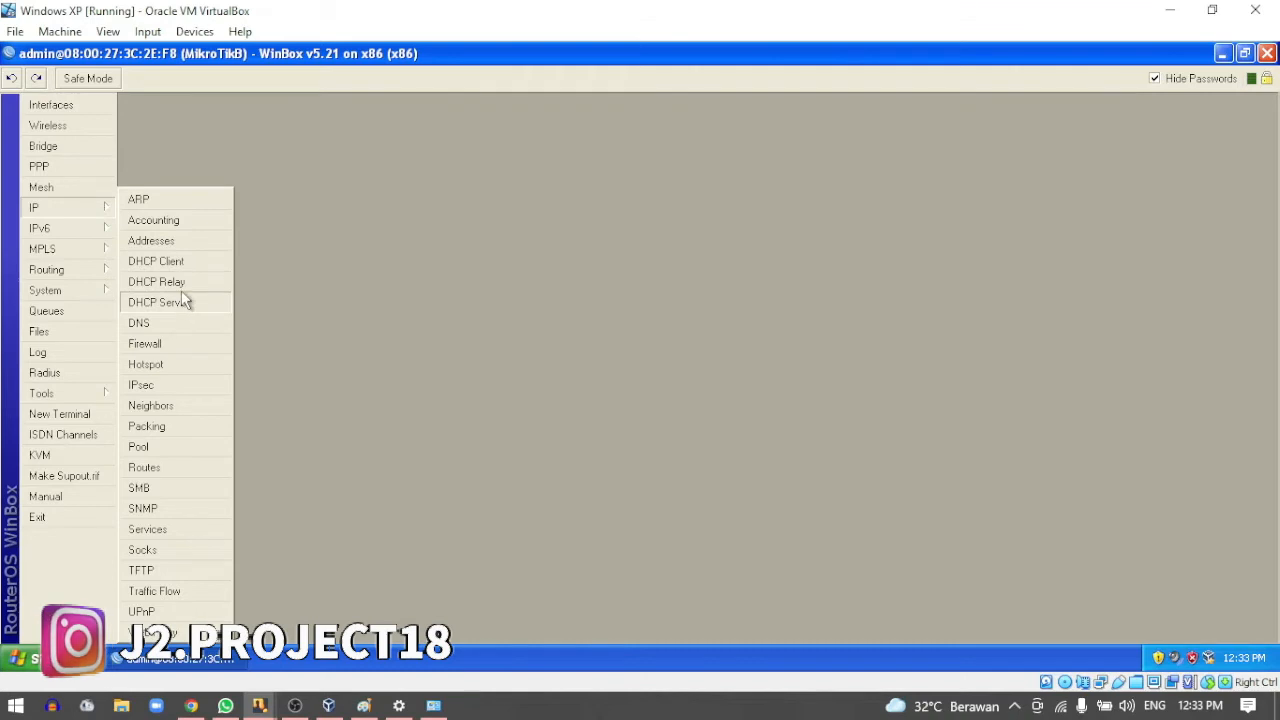
pyautogui.click(168, 261)
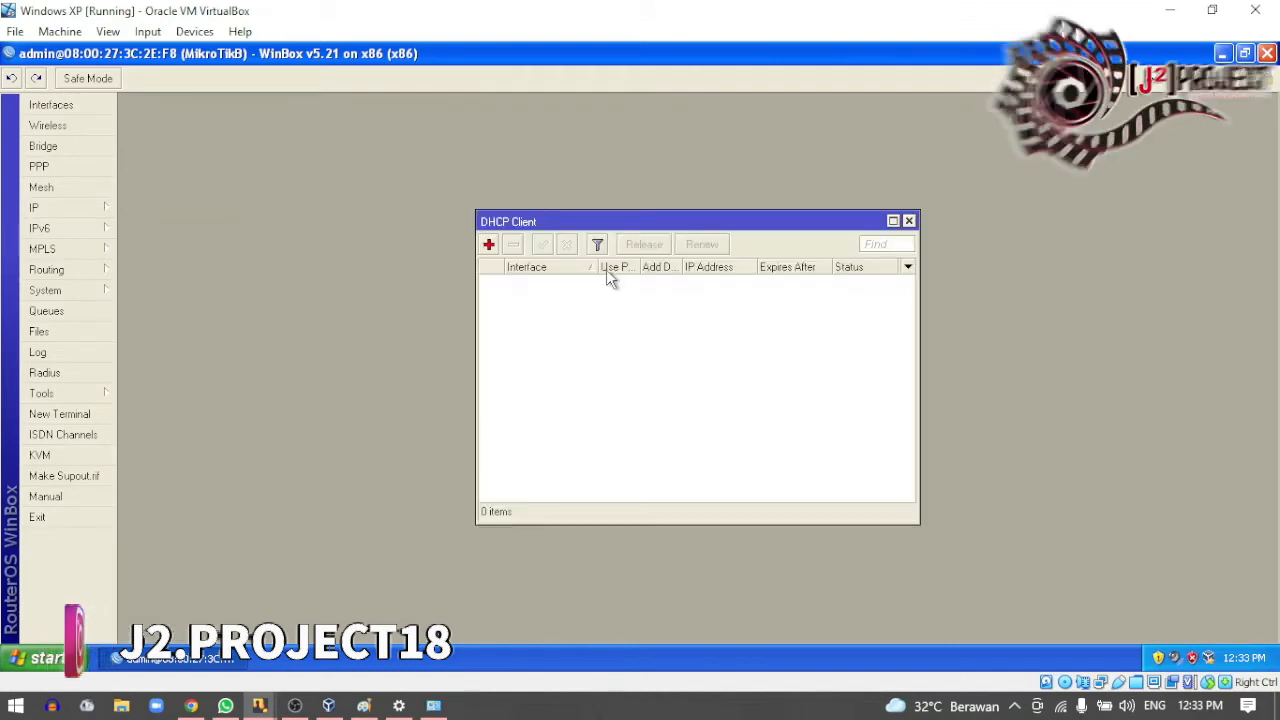
pyautogui.click(489, 245)
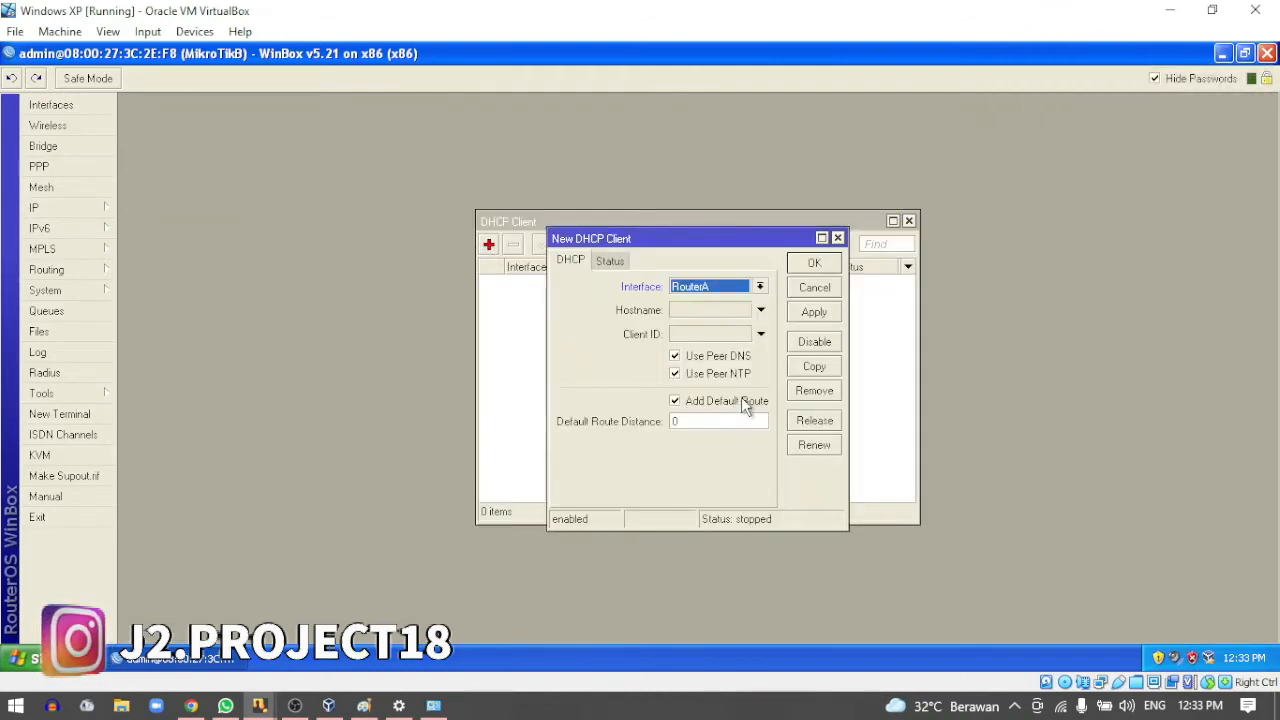
pyautogui.click(363, 706)
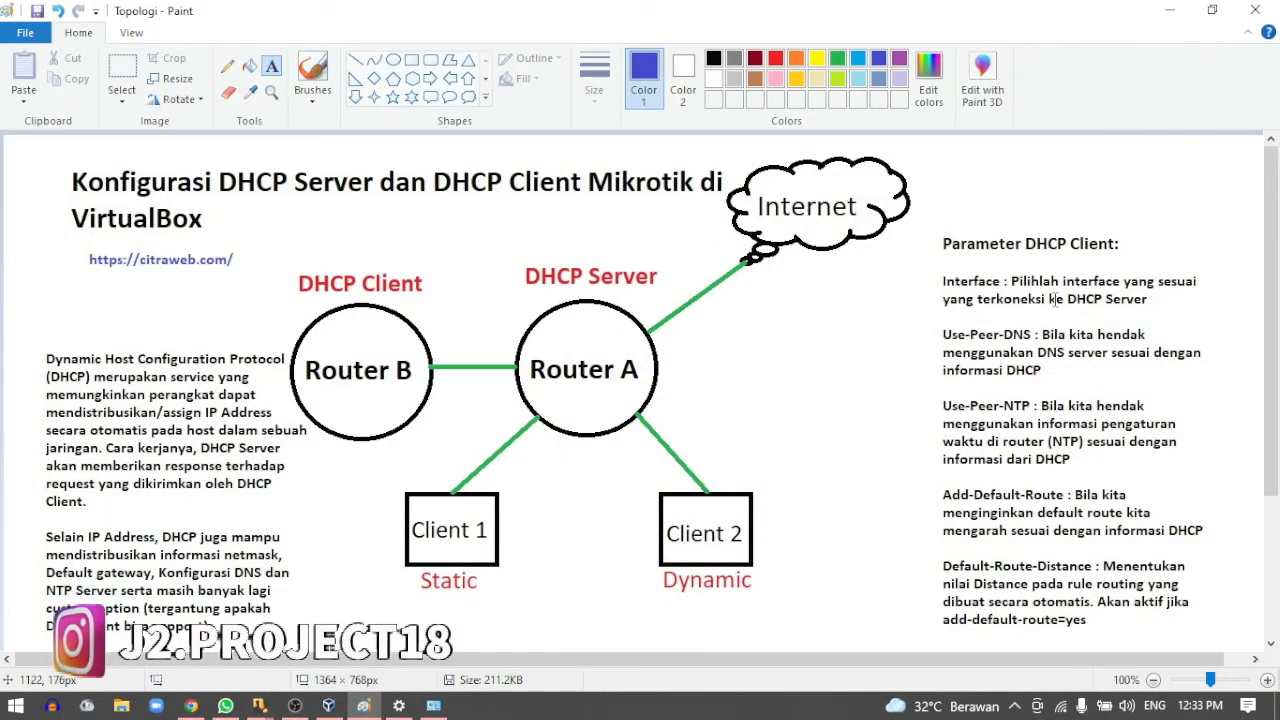
pyautogui.hotkey('alt', 'Tab')
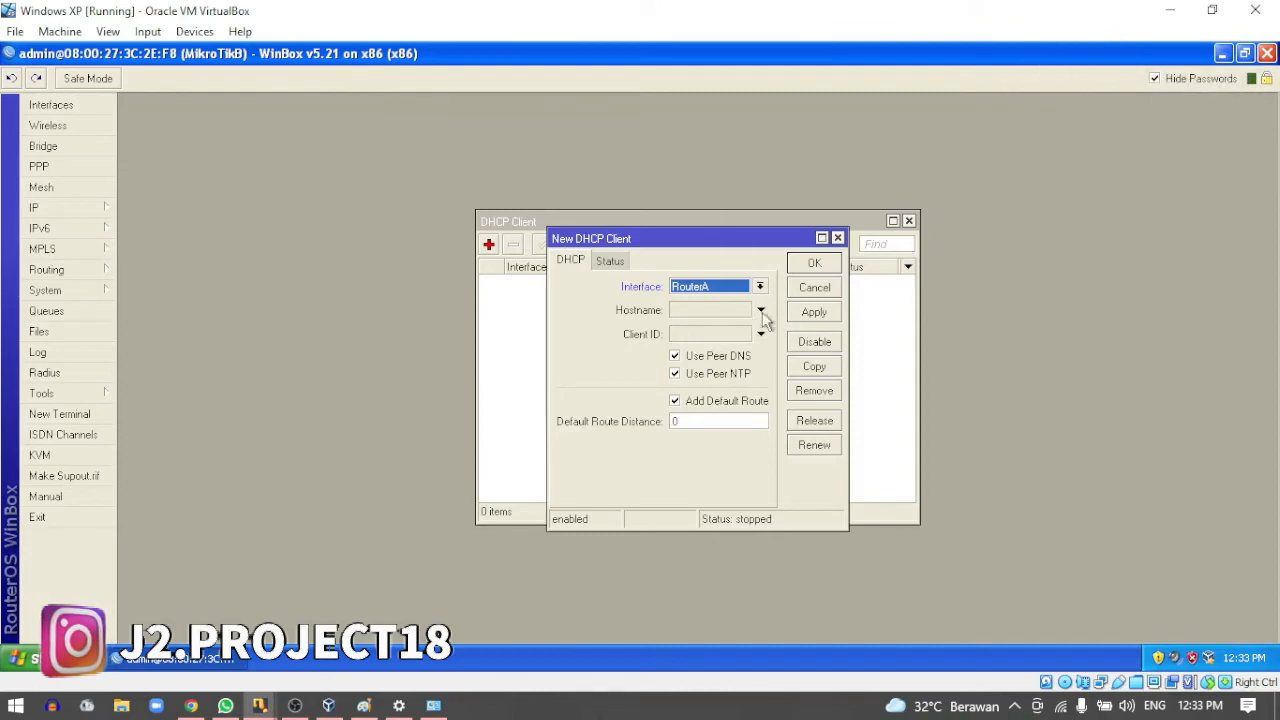
pyautogui.click(363, 705)
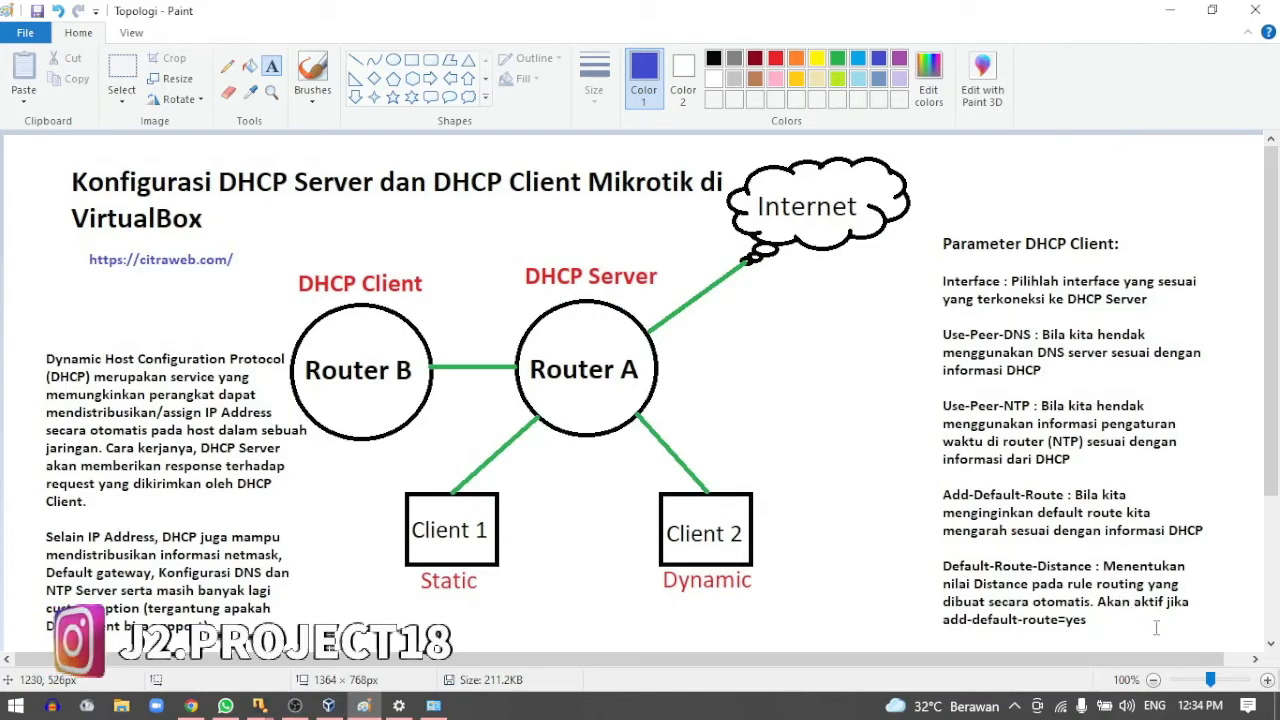
pyautogui.scroll(-3, 1150, 620)
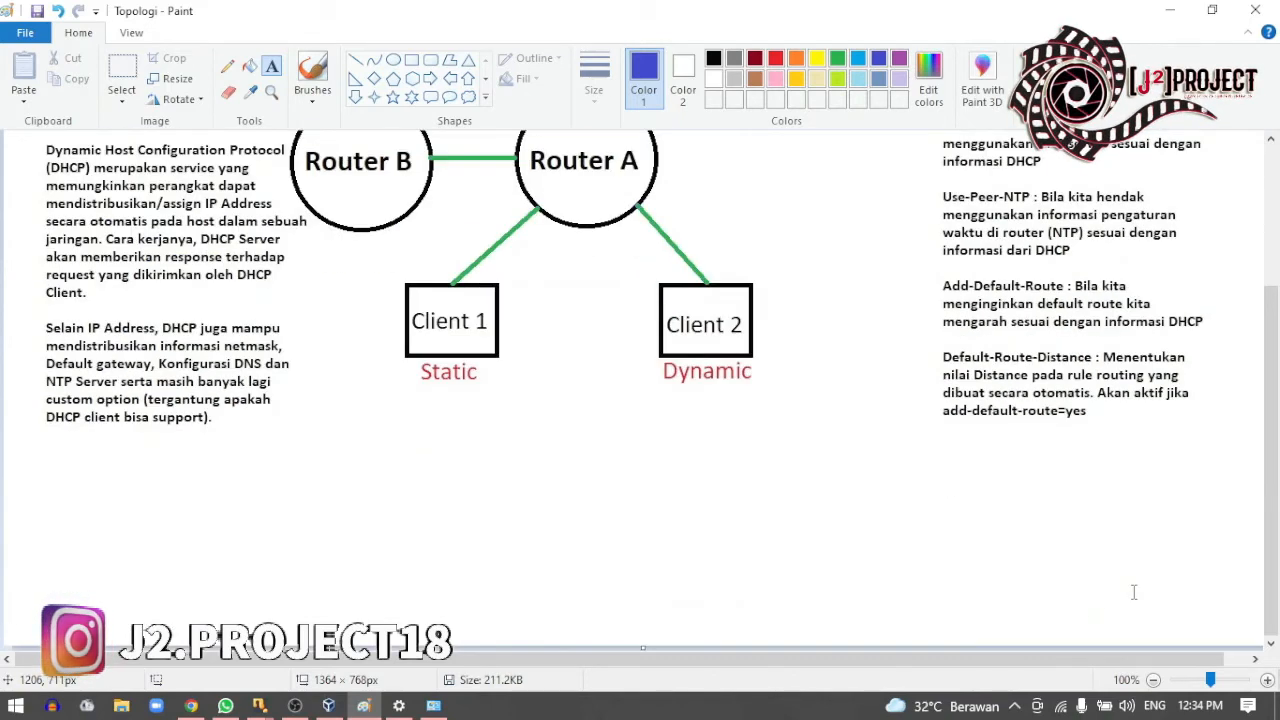
pyautogui.scroll(3, 1135, 595)
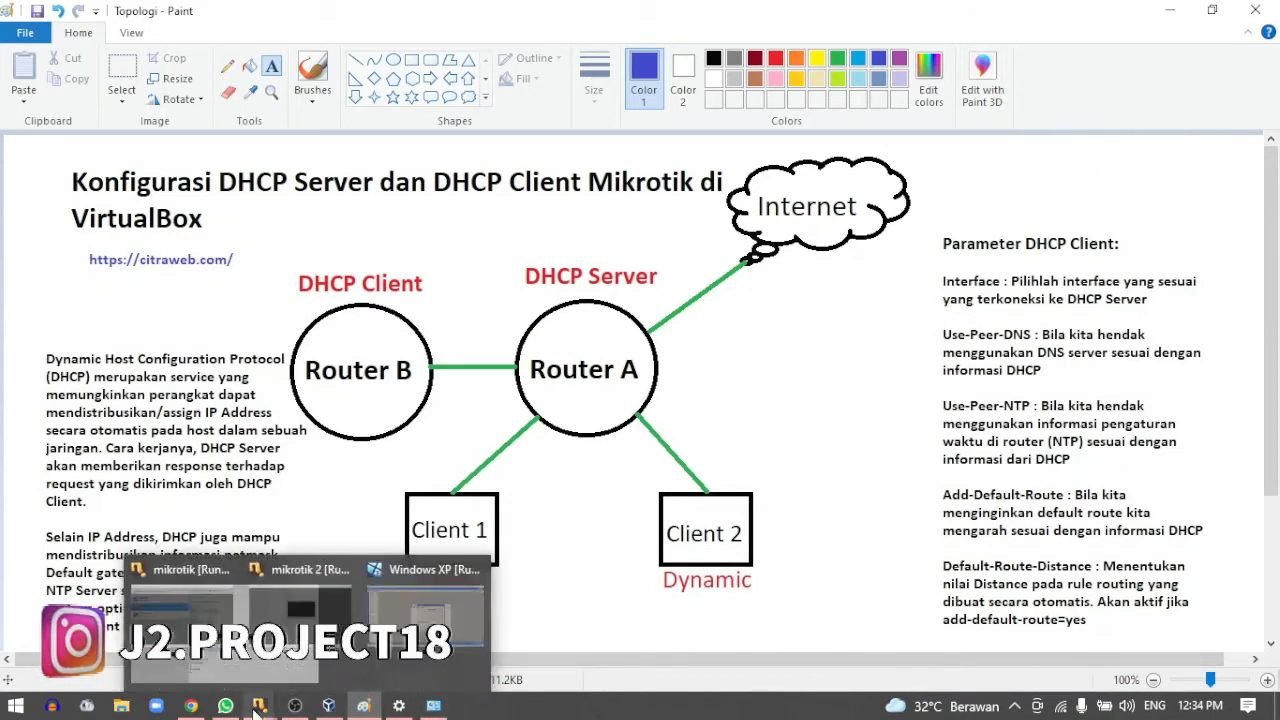
pyautogui.click(490, 620)
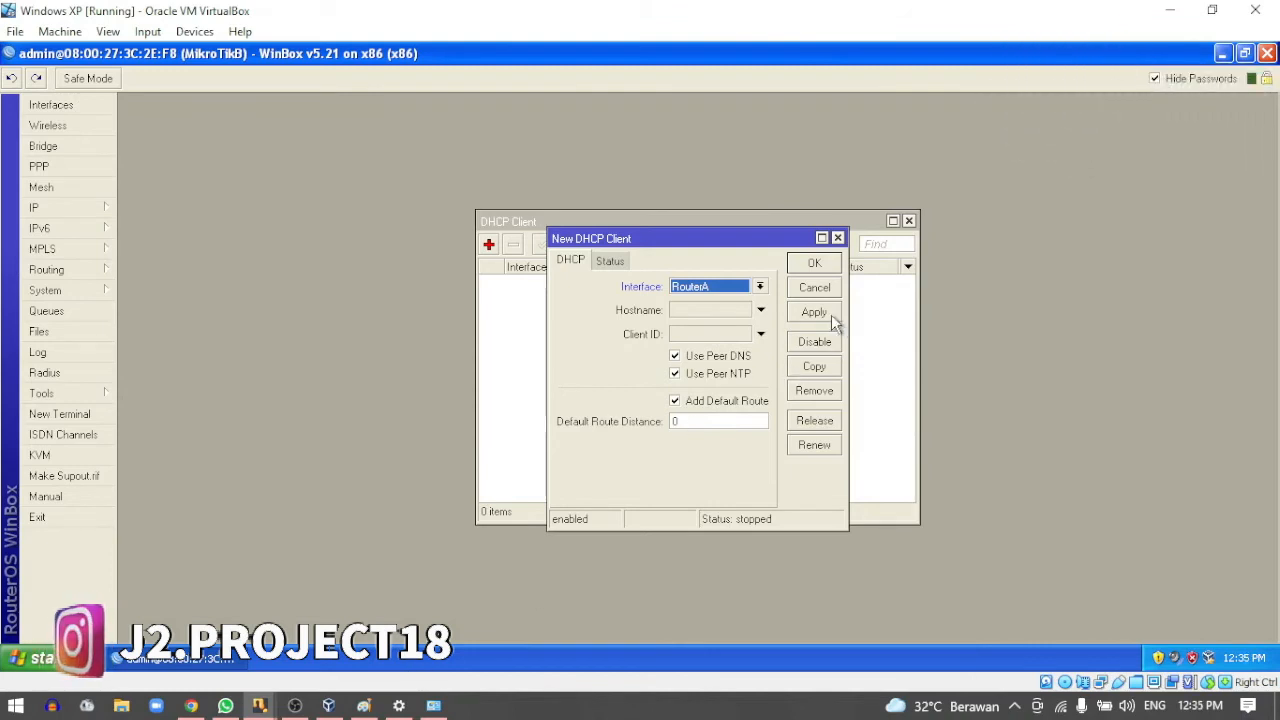
# - Choose RouterA as the DHCP client's interface, and apply and save the entry
pyautogui.click(760, 287)
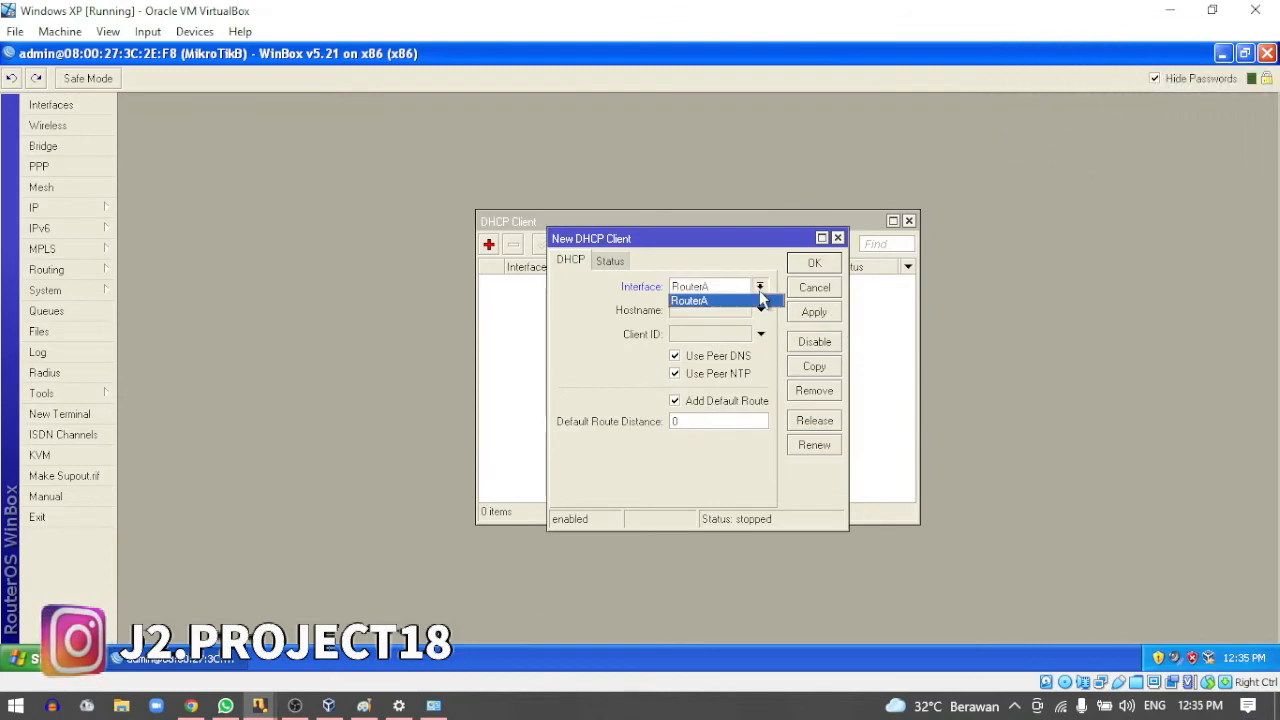
pyautogui.click(762, 298)
pyautogui.click(814, 312)
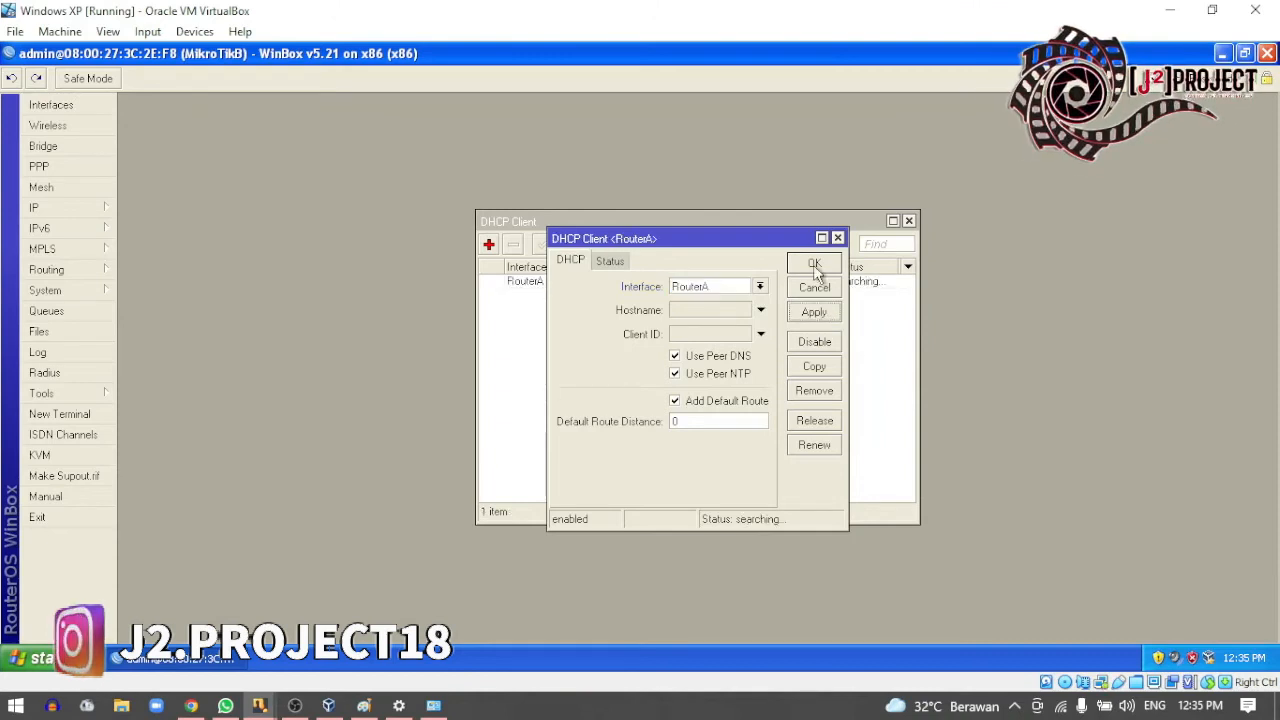
pyautogui.click(814, 263)
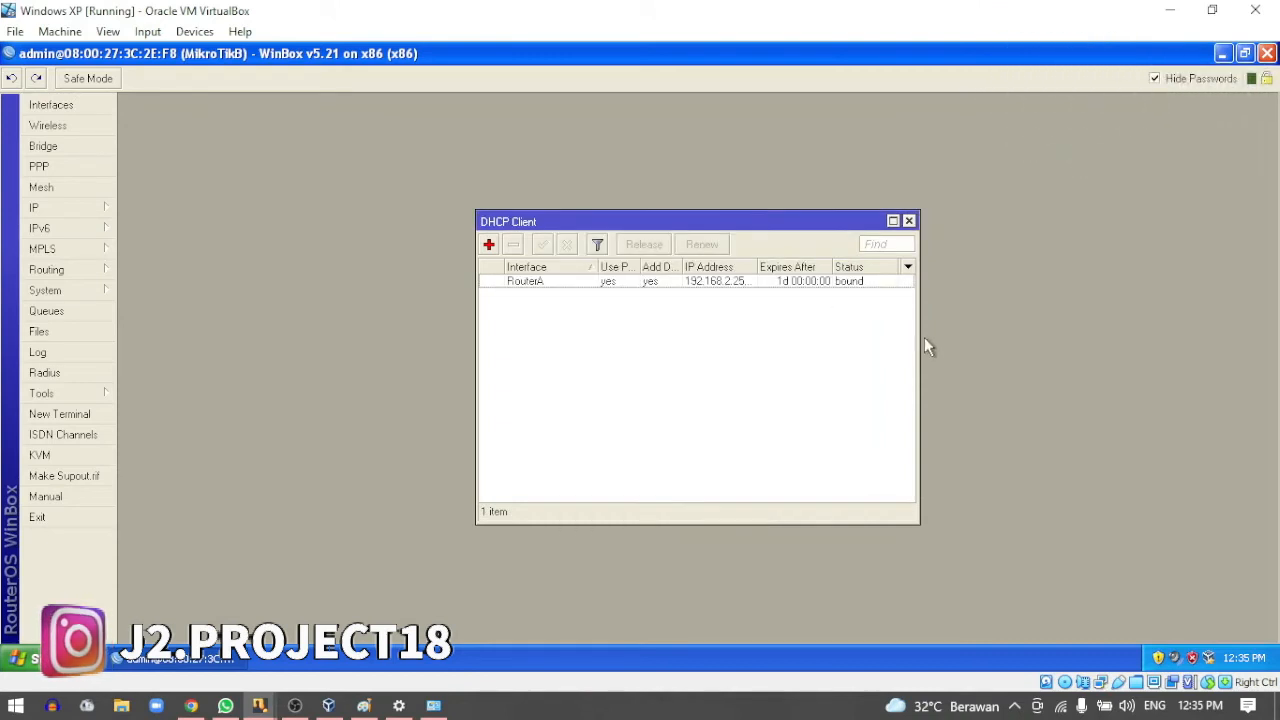
# - Widen the DHCP client list and inspect the details of the RouterA entry
pyautogui.moveTo(917, 335); pyautogui.dragTo(1055, 332)
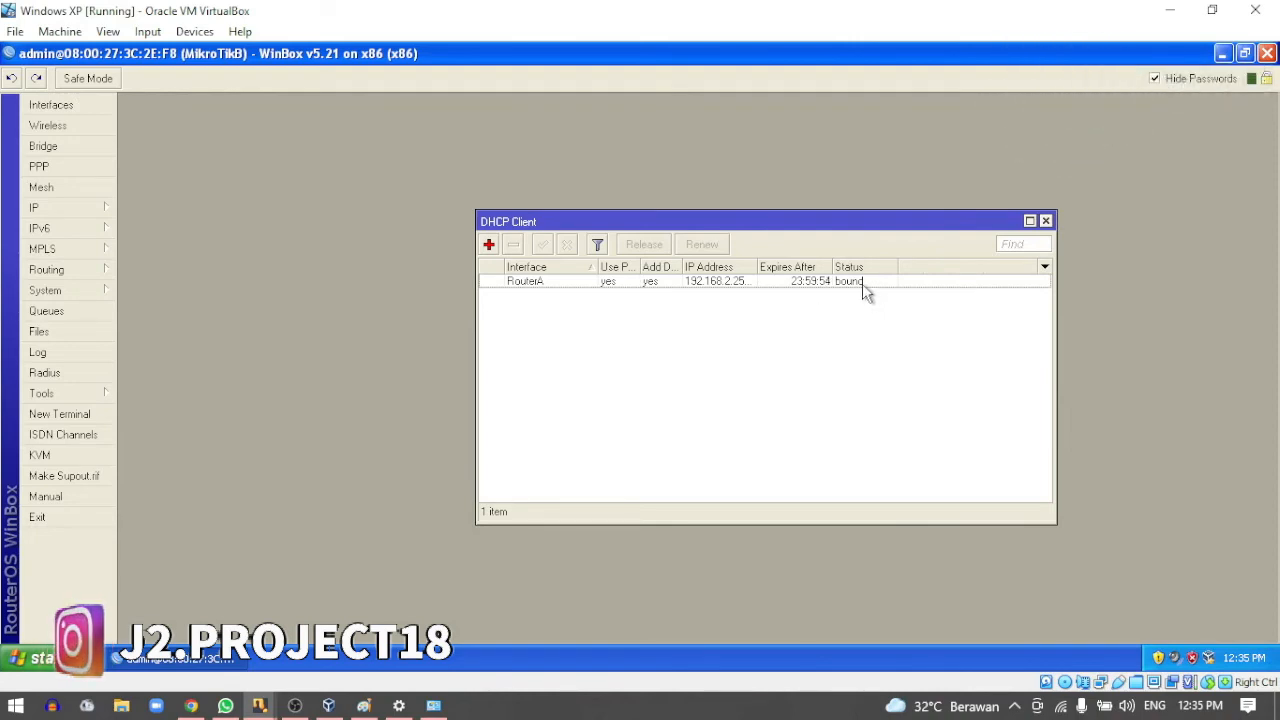
pyautogui.doubleClick(731, 282)
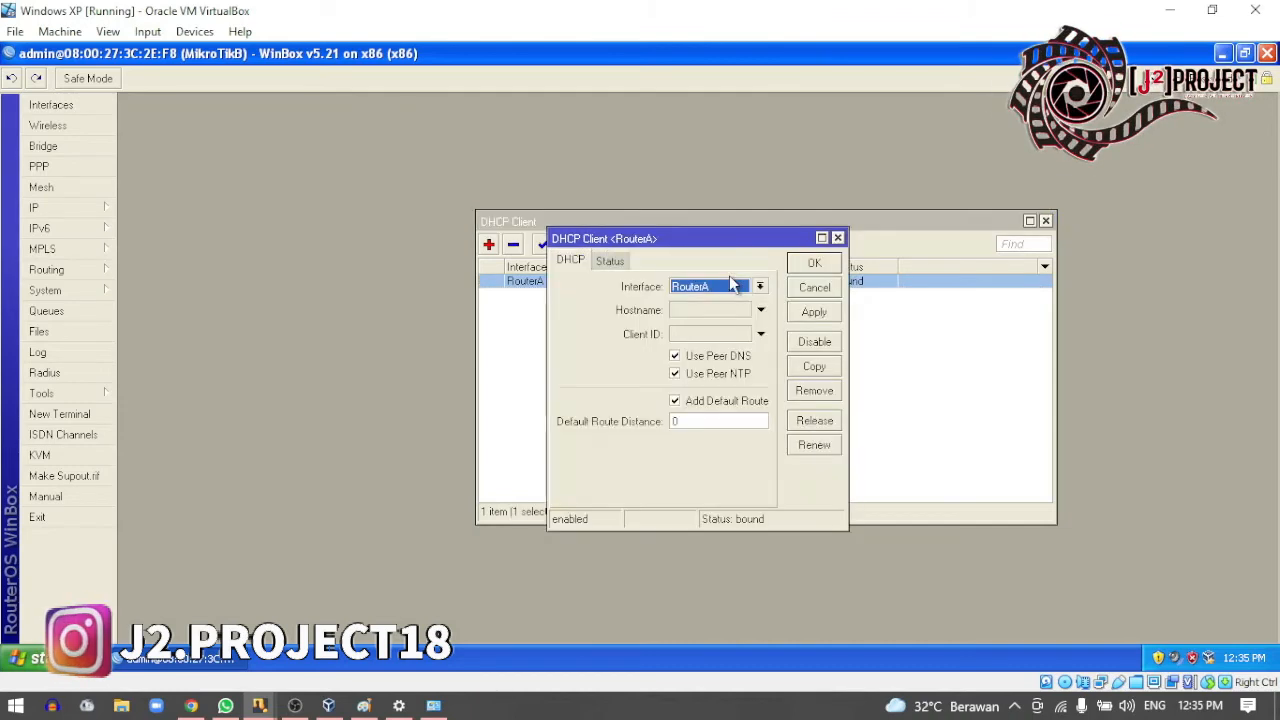
pyautogui.click(837, 238)
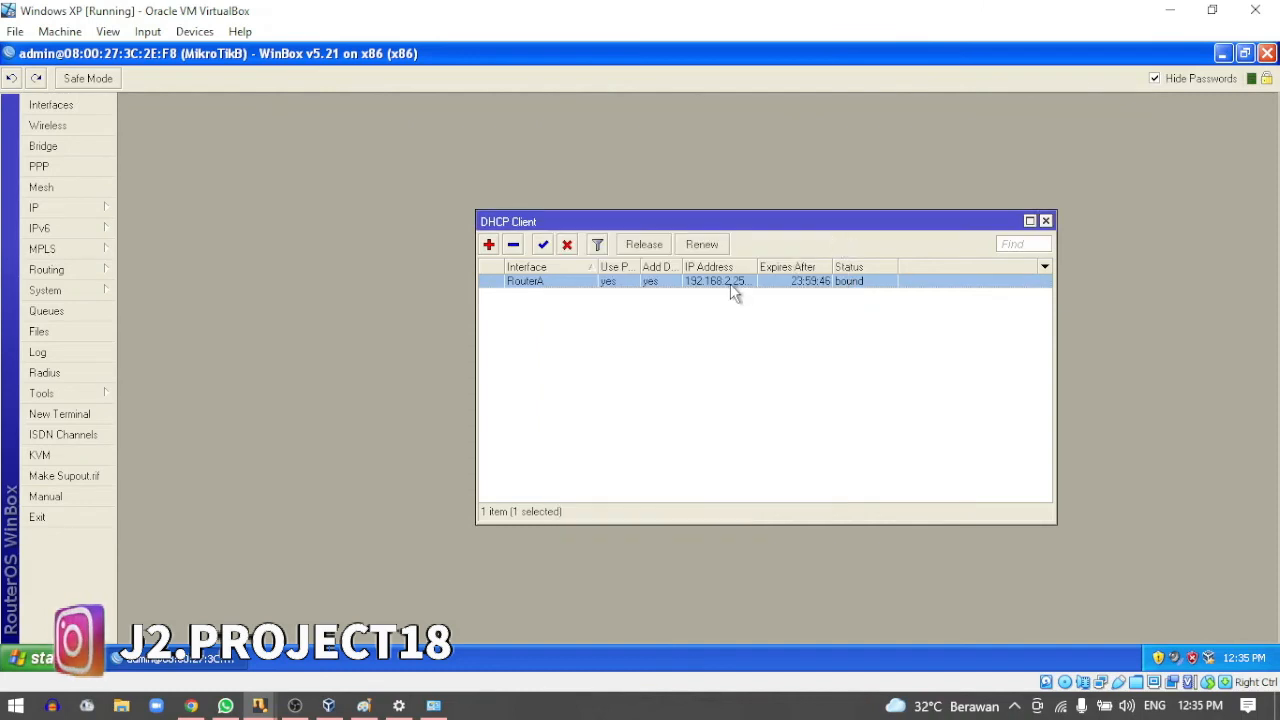
# - Inspect the dynamic address of the RouterA interface in the IP address list, and close its details and the list
pyautogui.click(75, 206)
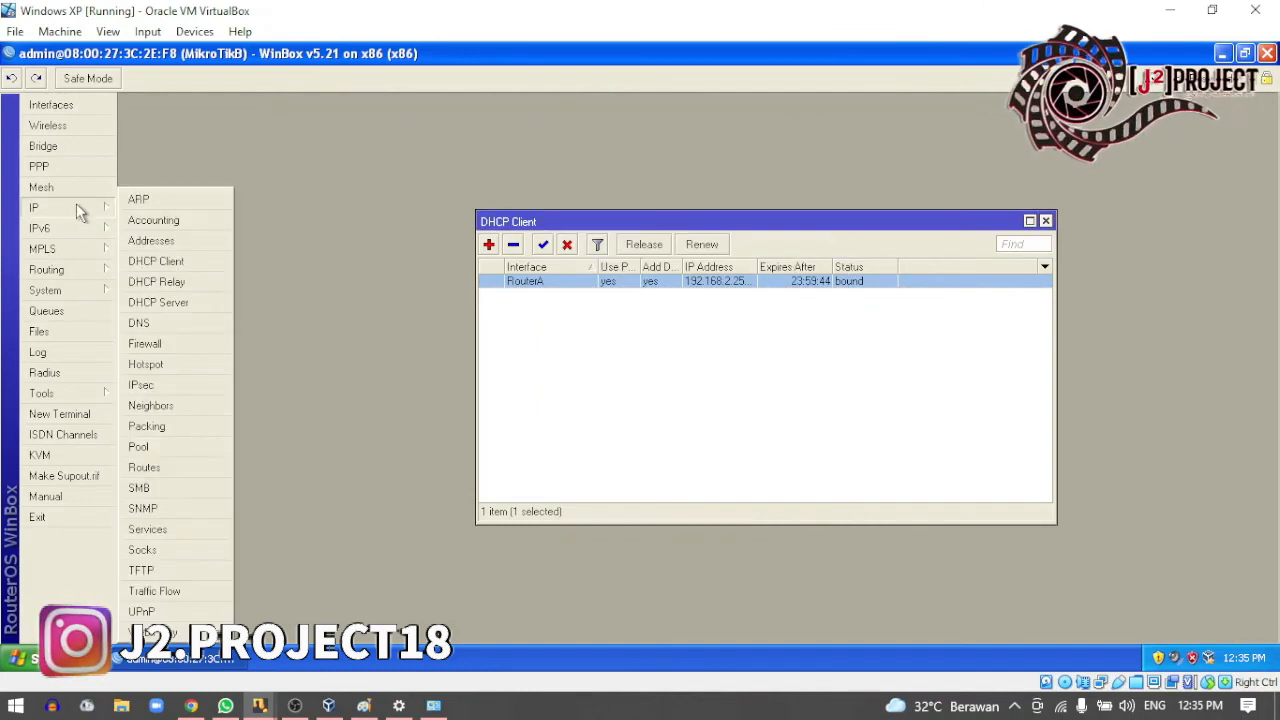
pyautogui.click(152, 241)
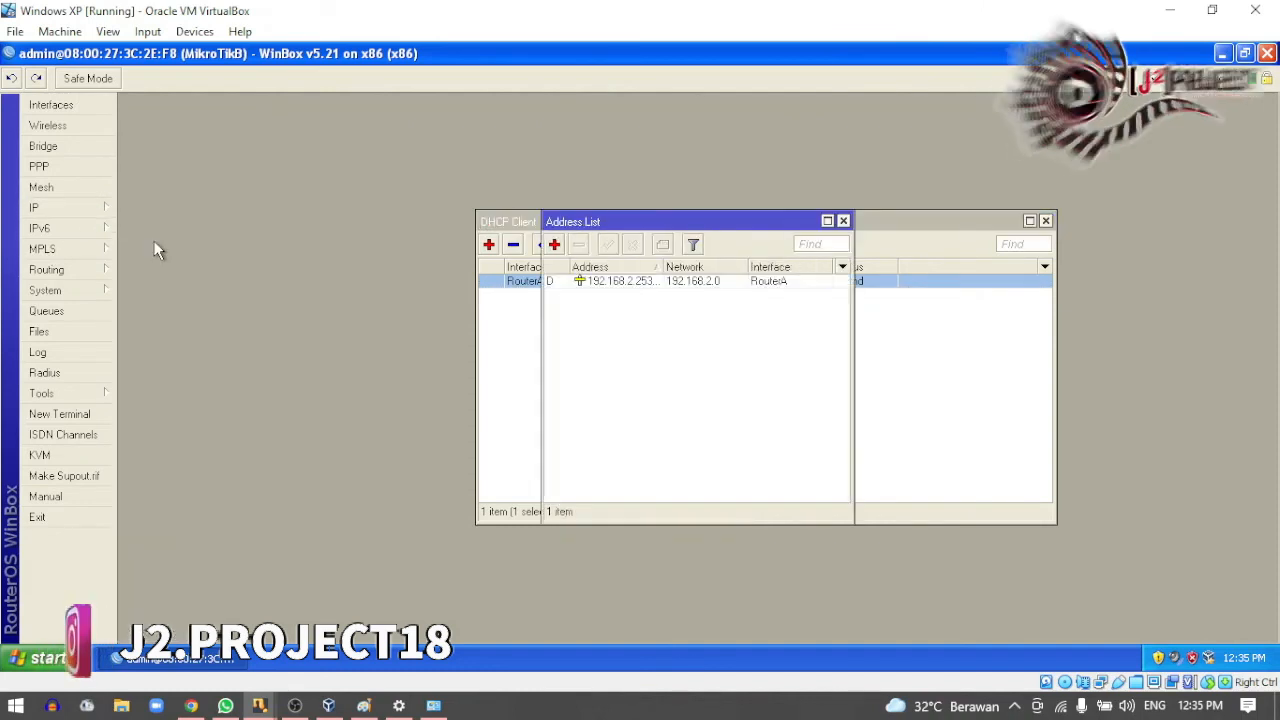
pyautogui.doubleClick(598, 284)
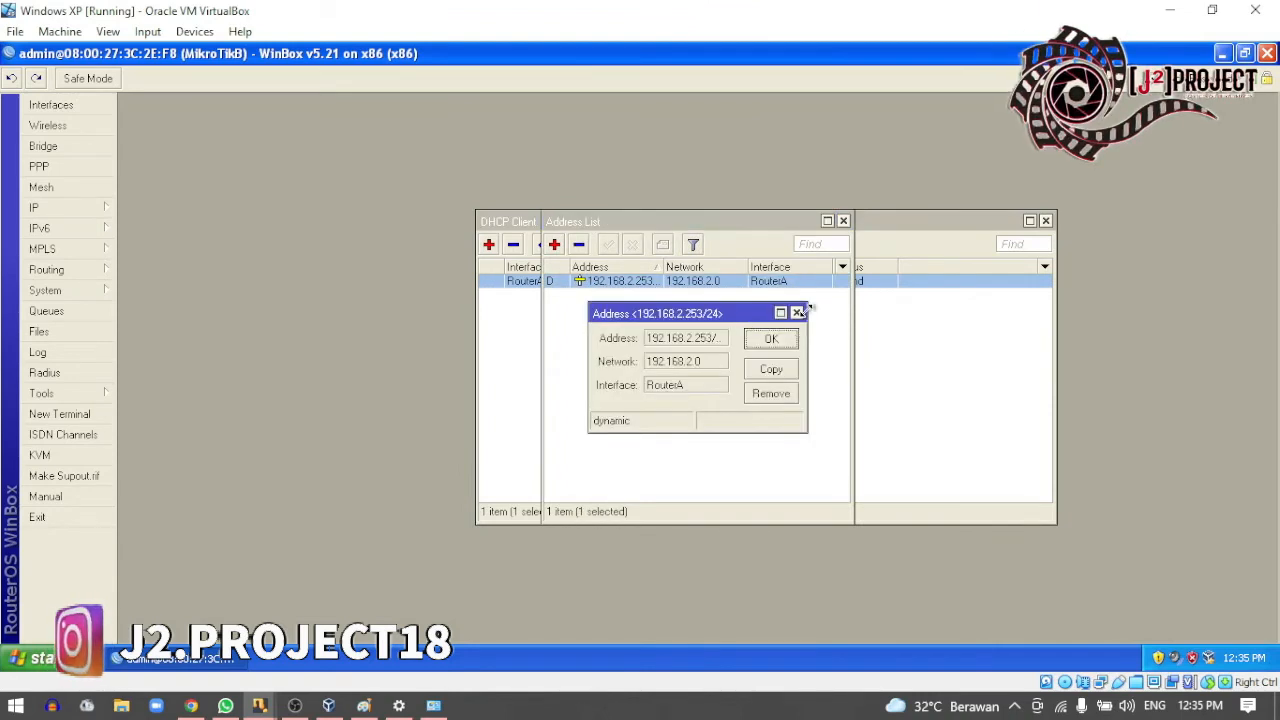
pyautogui.click(797, 314)
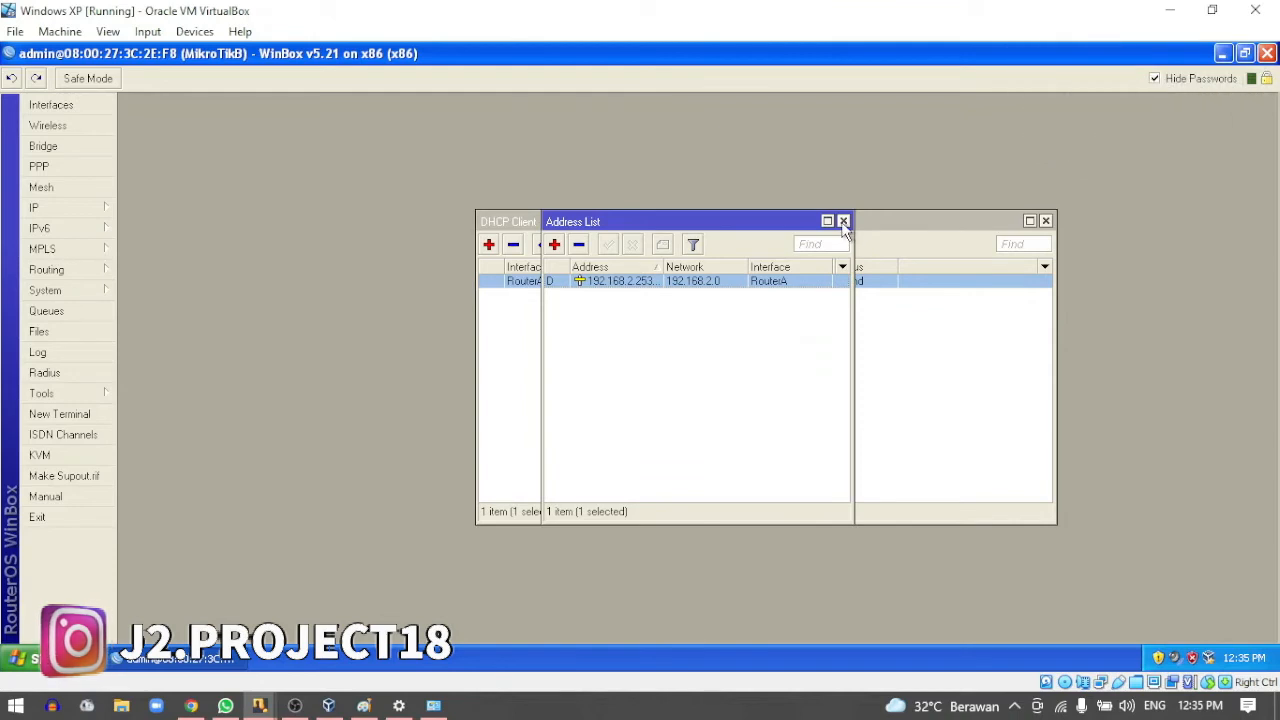
pyautogui.click(843, 220)
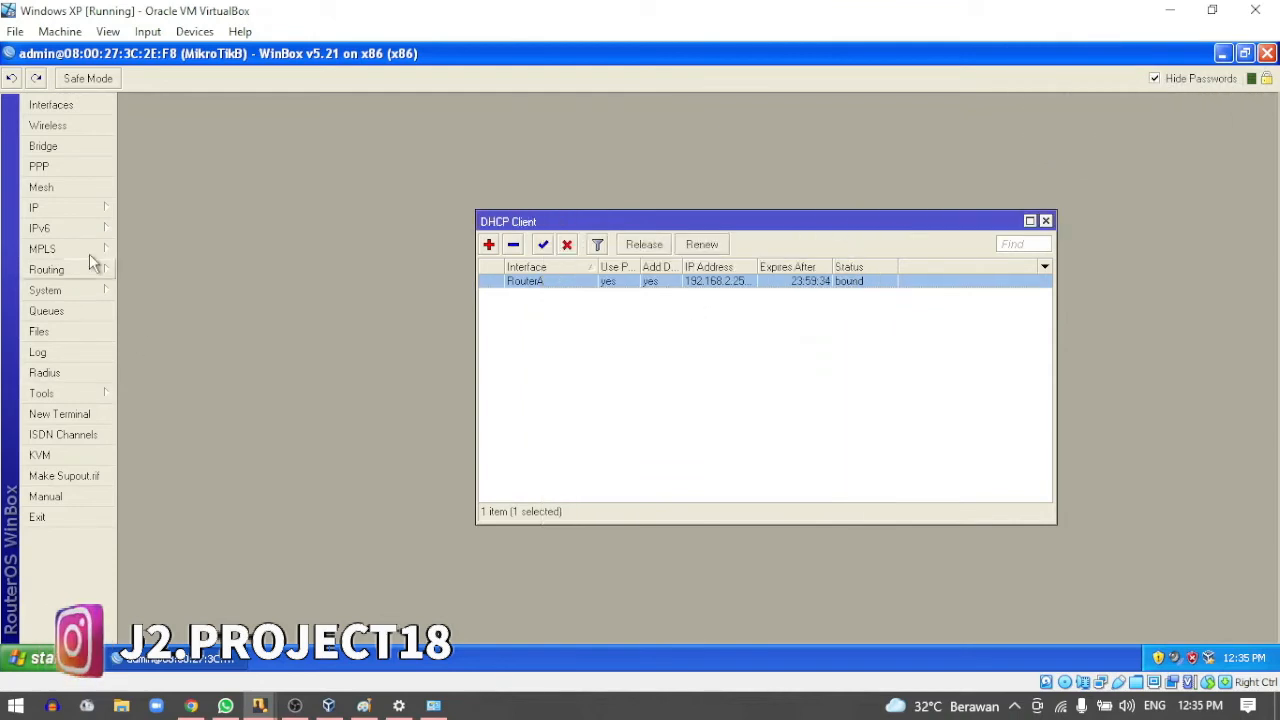
# - Ping 8.8.8.8 from a new MikroTikB terminal and switch to the topology drawing in Paint
pyautogui.click(62, 414)
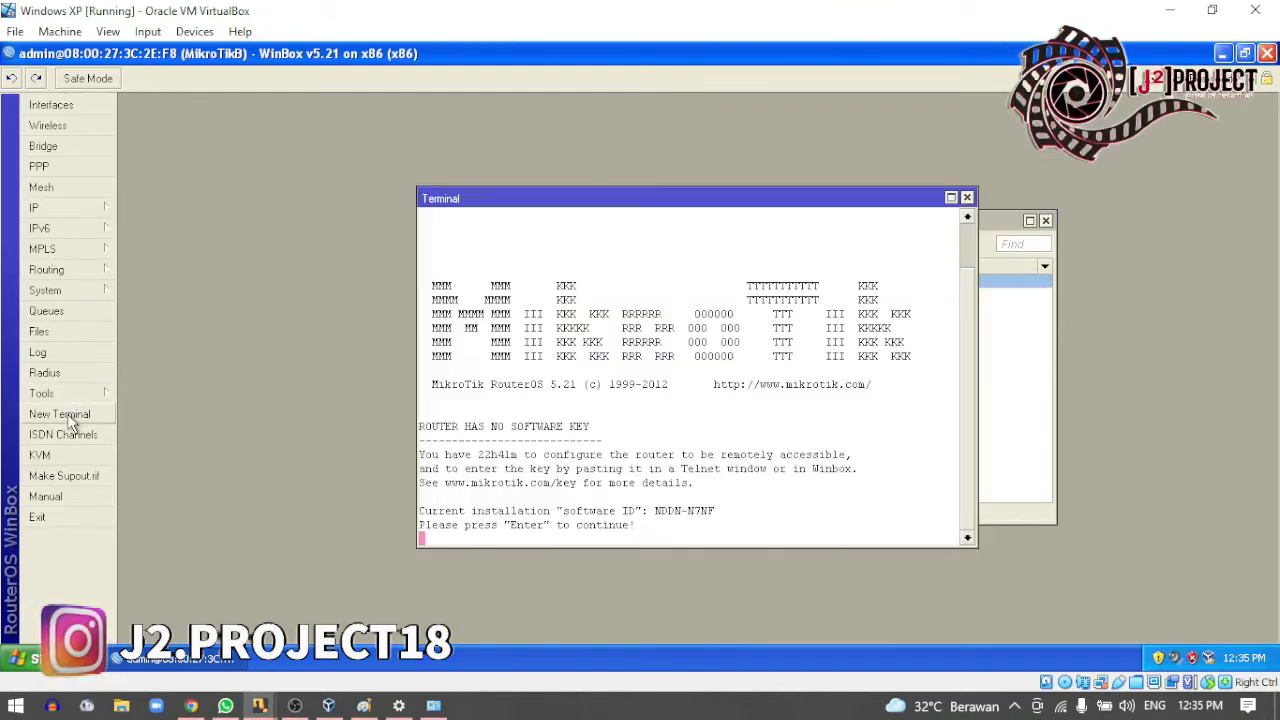
pyautogui.press('Return')
pyautogui.write('ping 8.8.8')
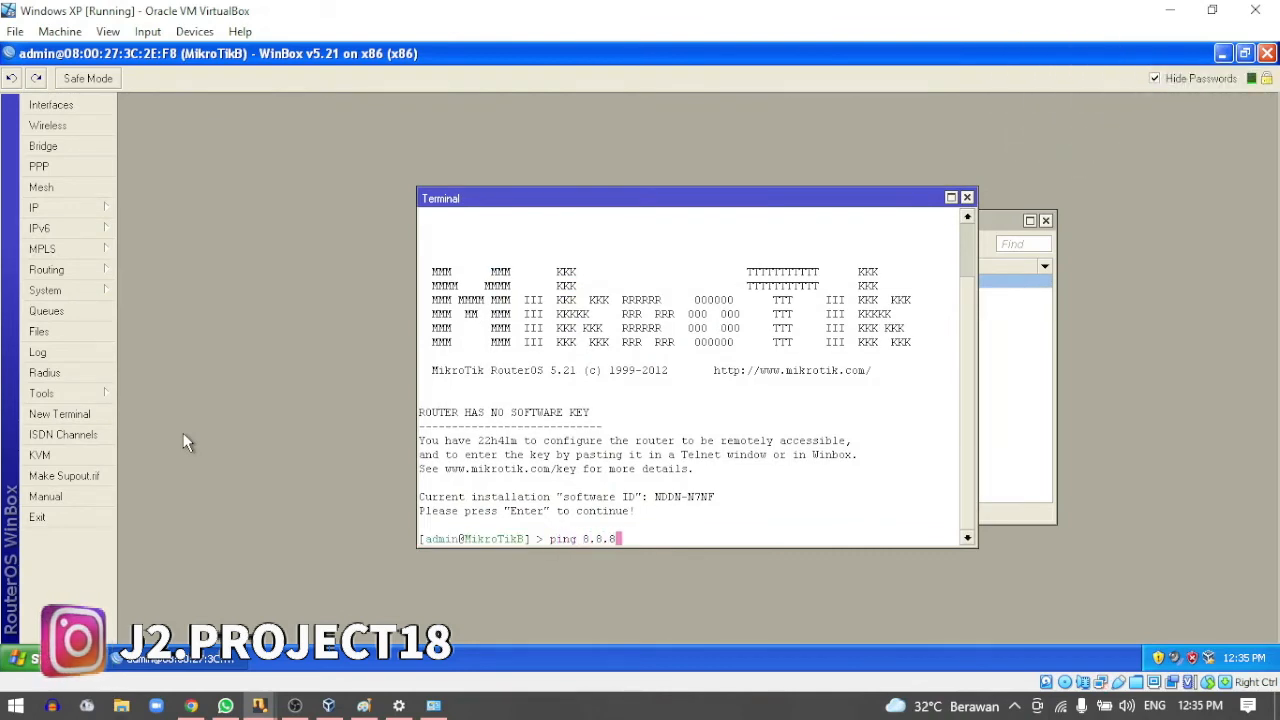
pyautogui.write('.8')
pyautogui.press('Return')
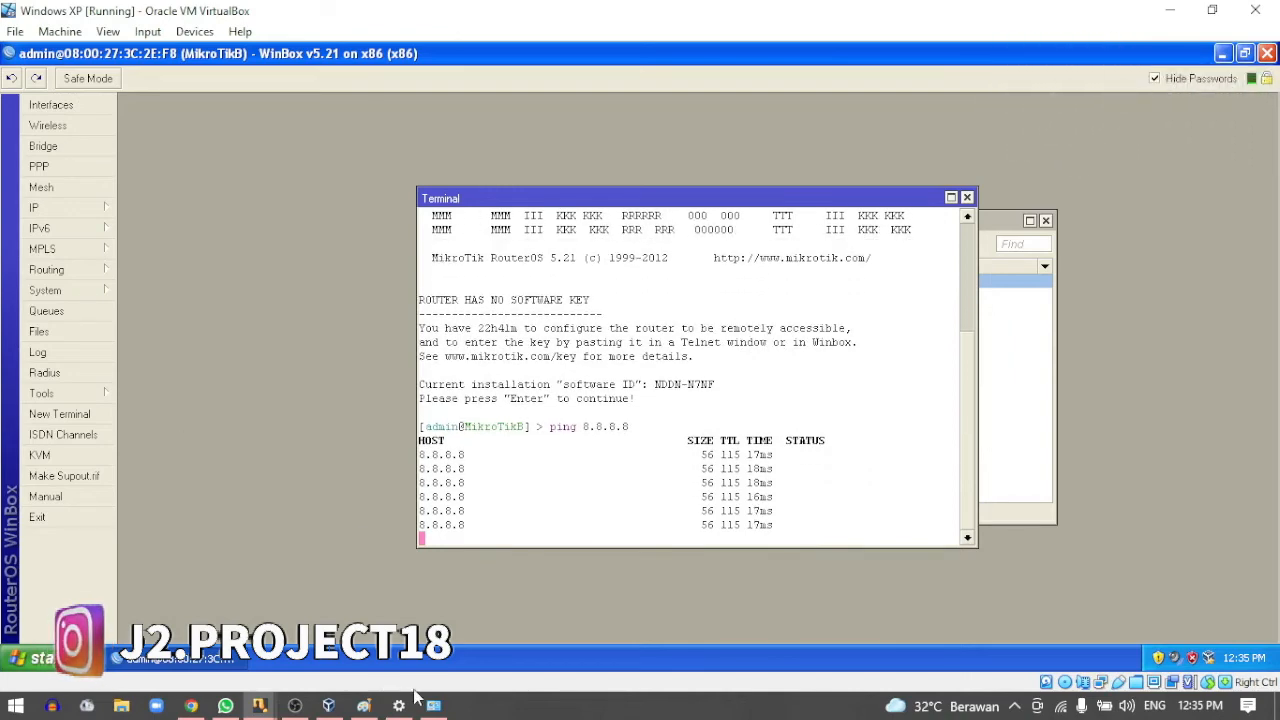
pyautogui.click(363, 705)
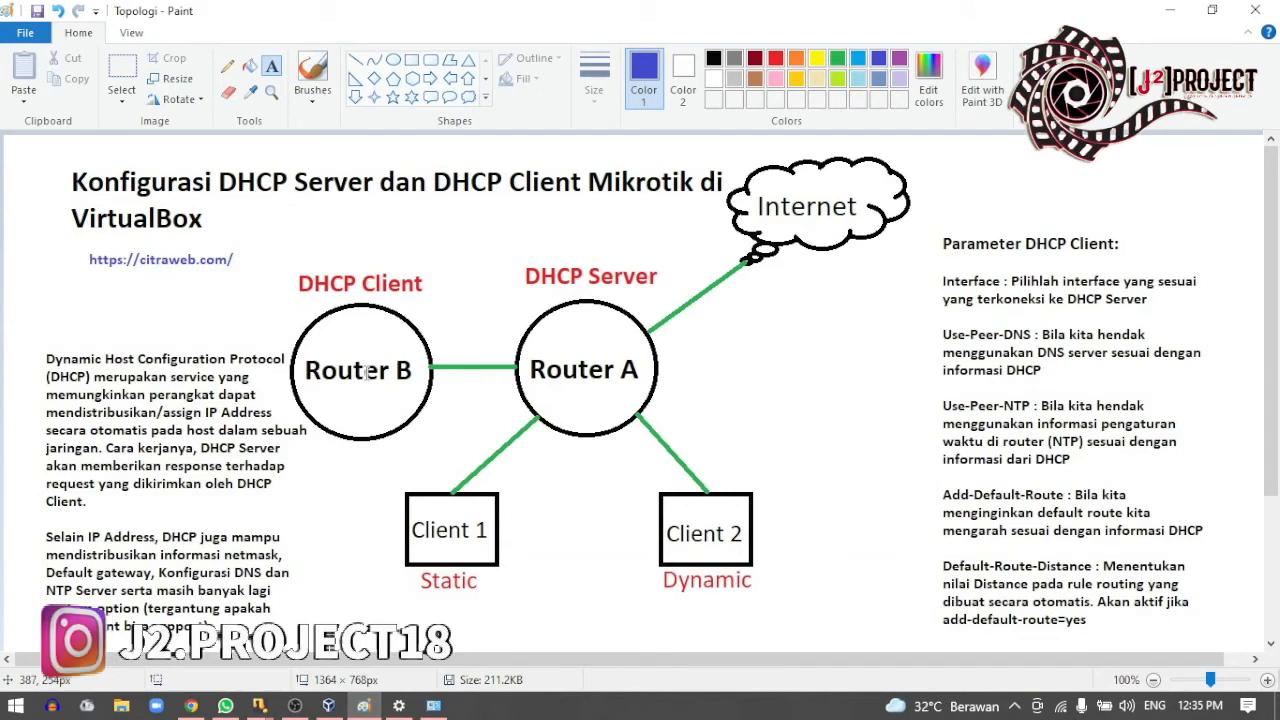